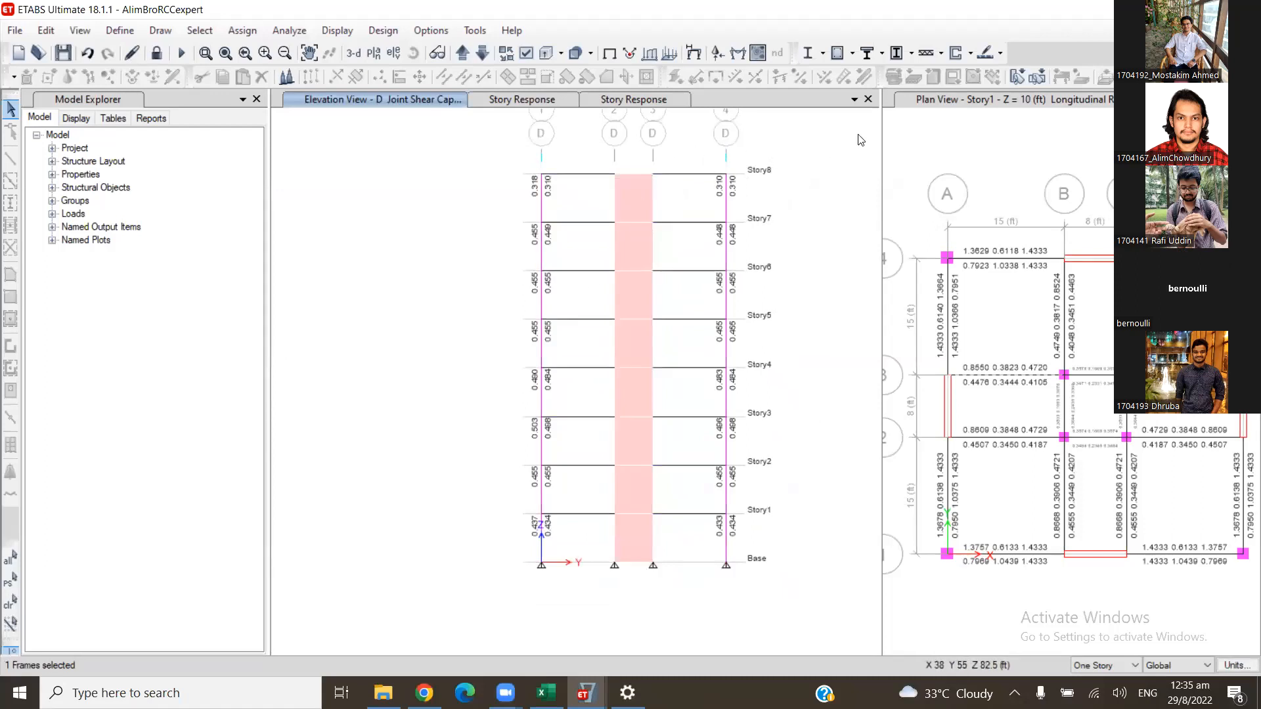
- Switch the longitudinal reinforcing plan view to 3-D, focused on the base of the shear wall along the X-axis edge
{"action": "left_click", "coordinate": [966, 129]}
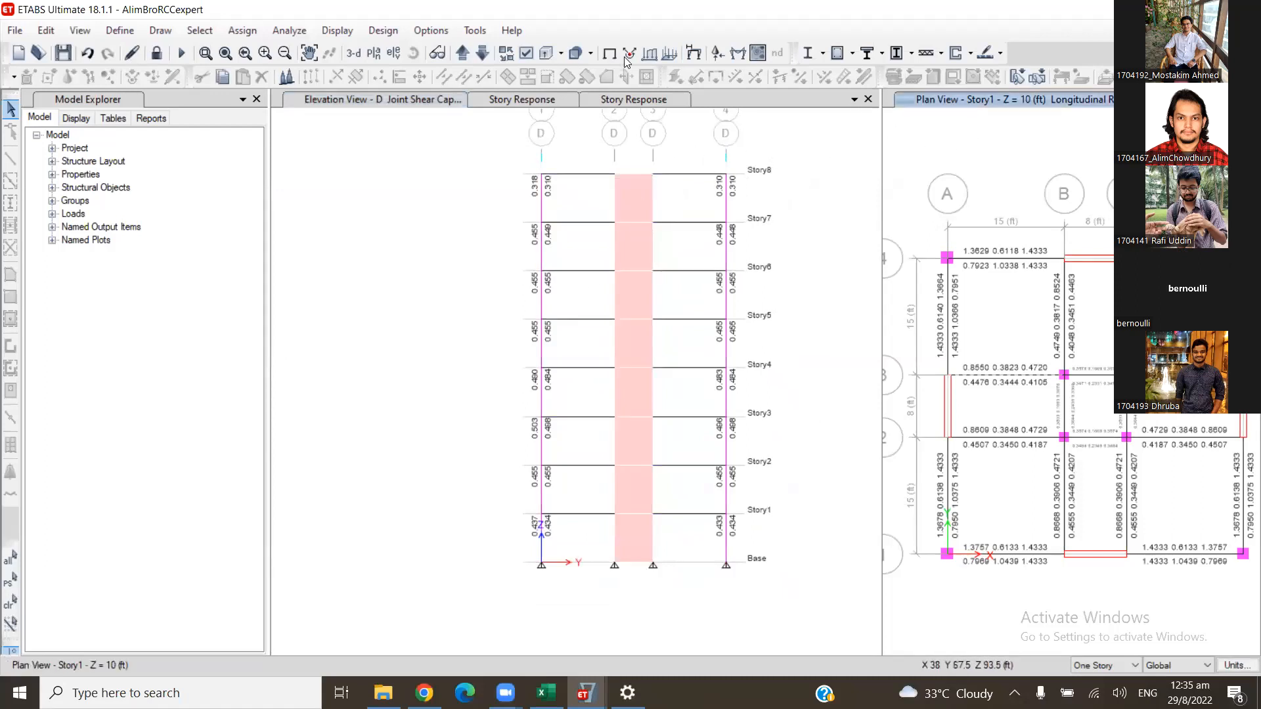
{"action": "left_click", "coordinate": [357, 52]}
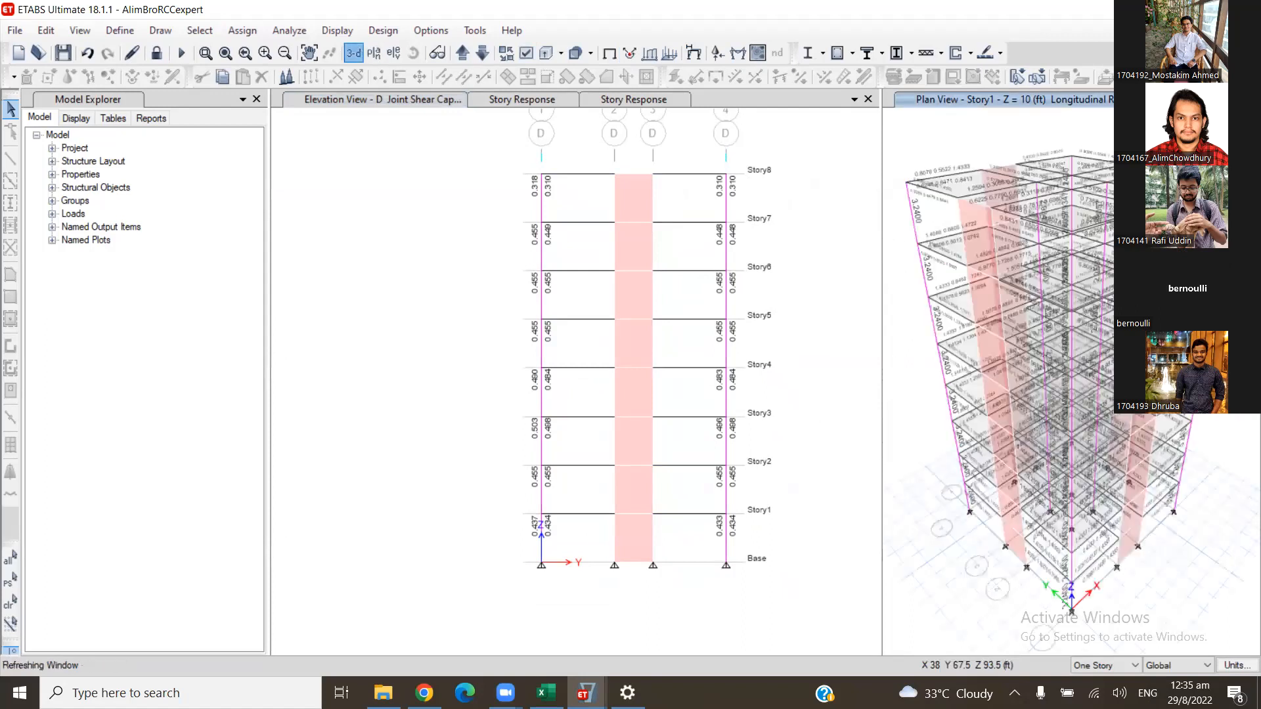
{"action": "scroll", "coordinate": [1081, 422], "scroll_direction": "up", "scroll_amount": 4}
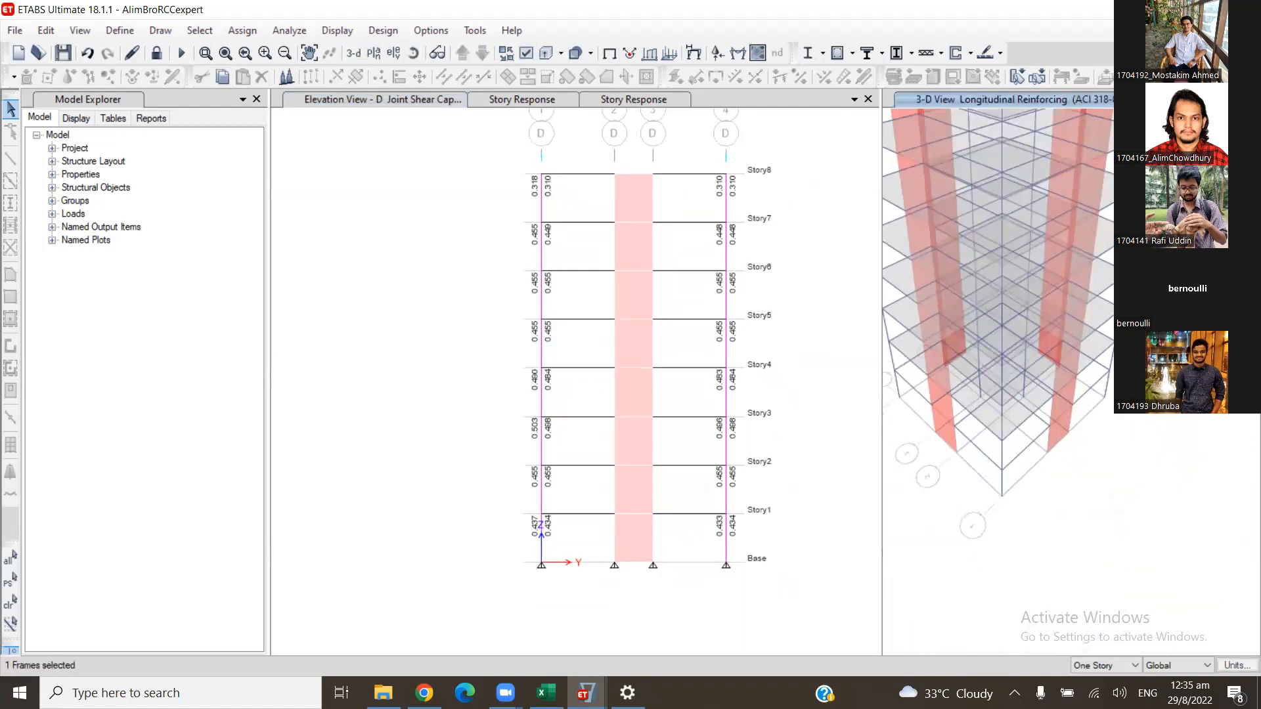
{"action": "middle_click_drag", "start_coordinate": [1157, 418], "coordinate": [1154, 438]}
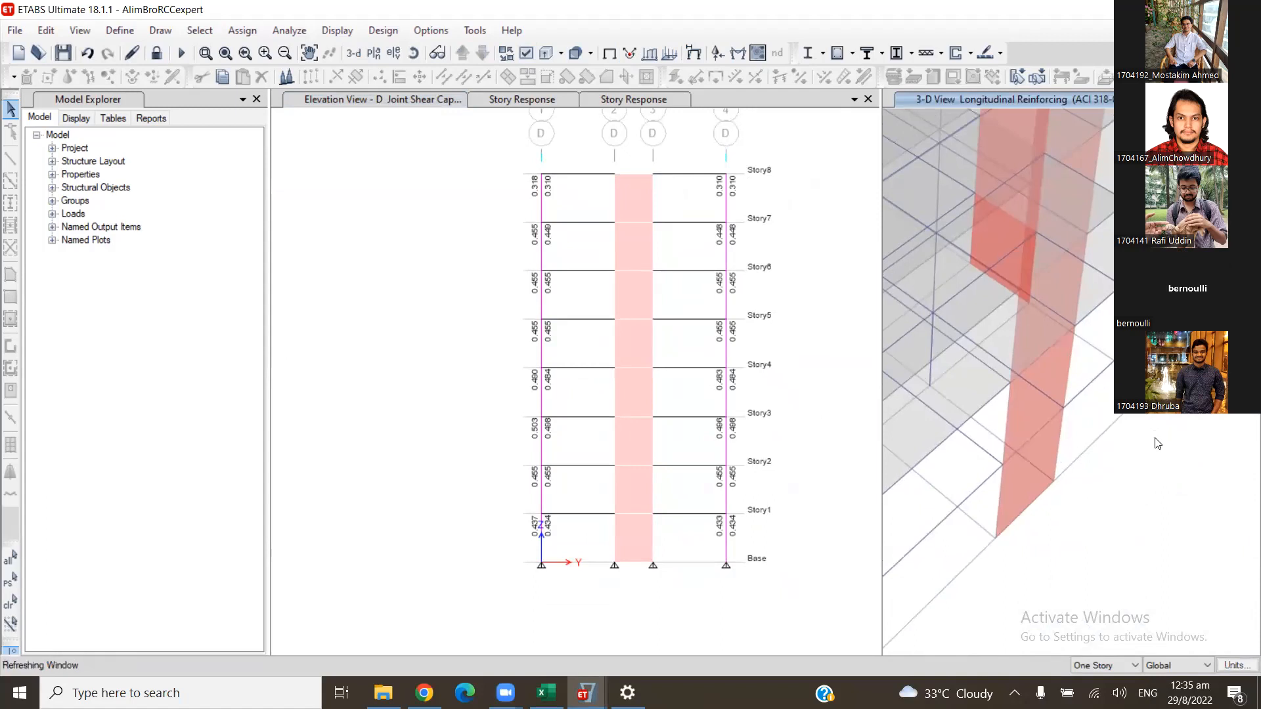
- Set the story scope to All Stories and select the shear wall along the X-axis edge over its full height
{"action": "left_click", "coordinate": [1103, 665]}
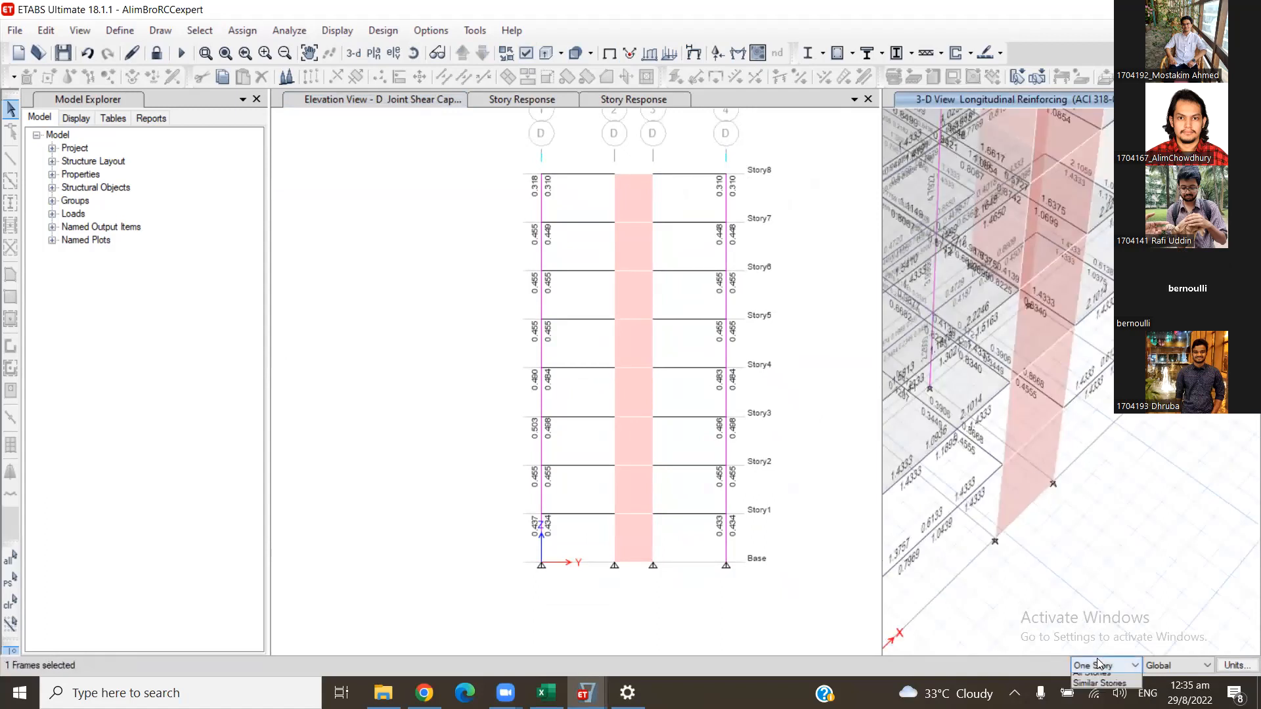
{"action": "left_click", "coordinate": [1095, 683]}
{"action": "left_click", "coordinate": [1008, 495]}
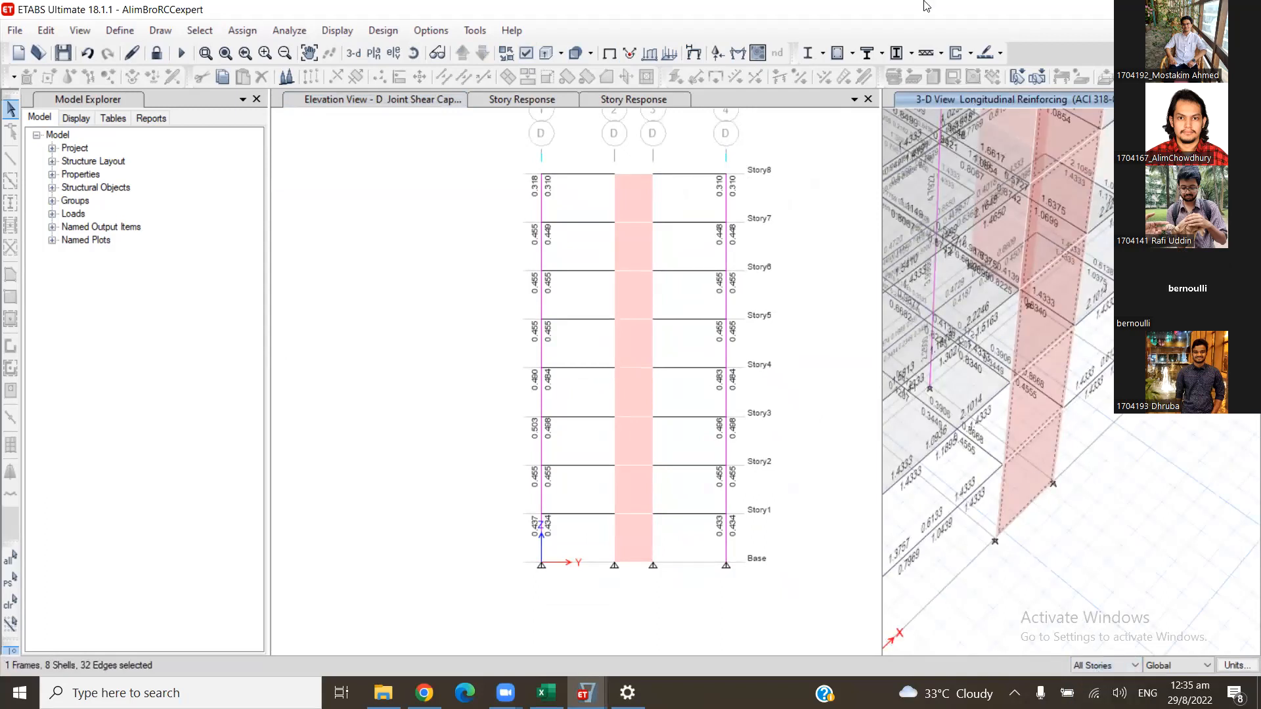
- Assign the Simplified C & T Design pier section to the selected full-height shear wall
{"action": "left_click", "coordinate": [970, 54]}
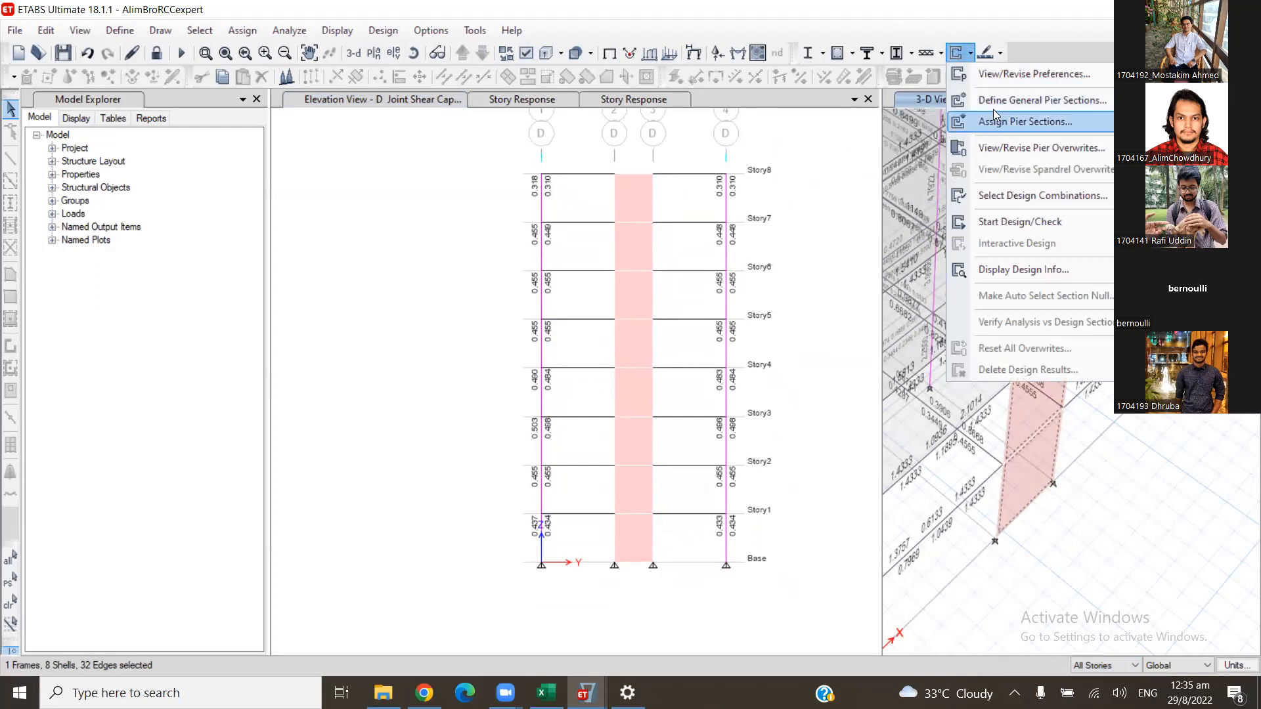
{"action": "mouse_move", "coordinate": [980, 125]}
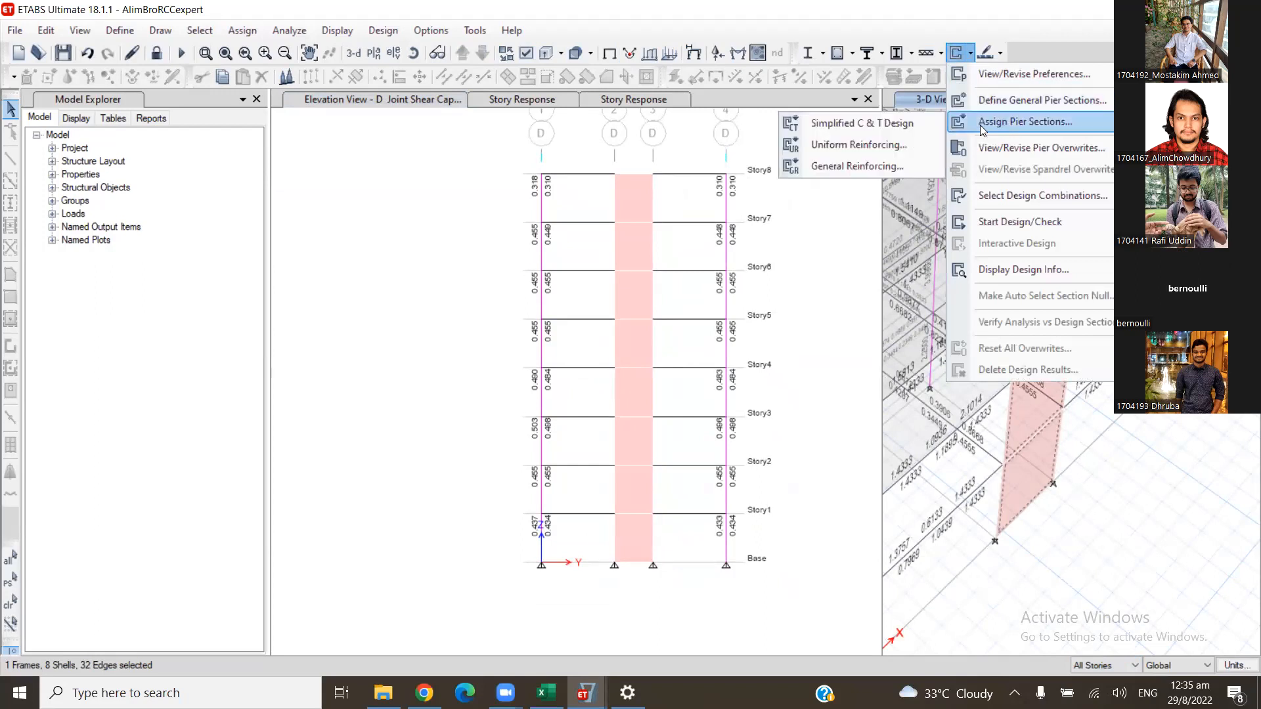
{"action": "left_click", "coordinate": [889, 125]}
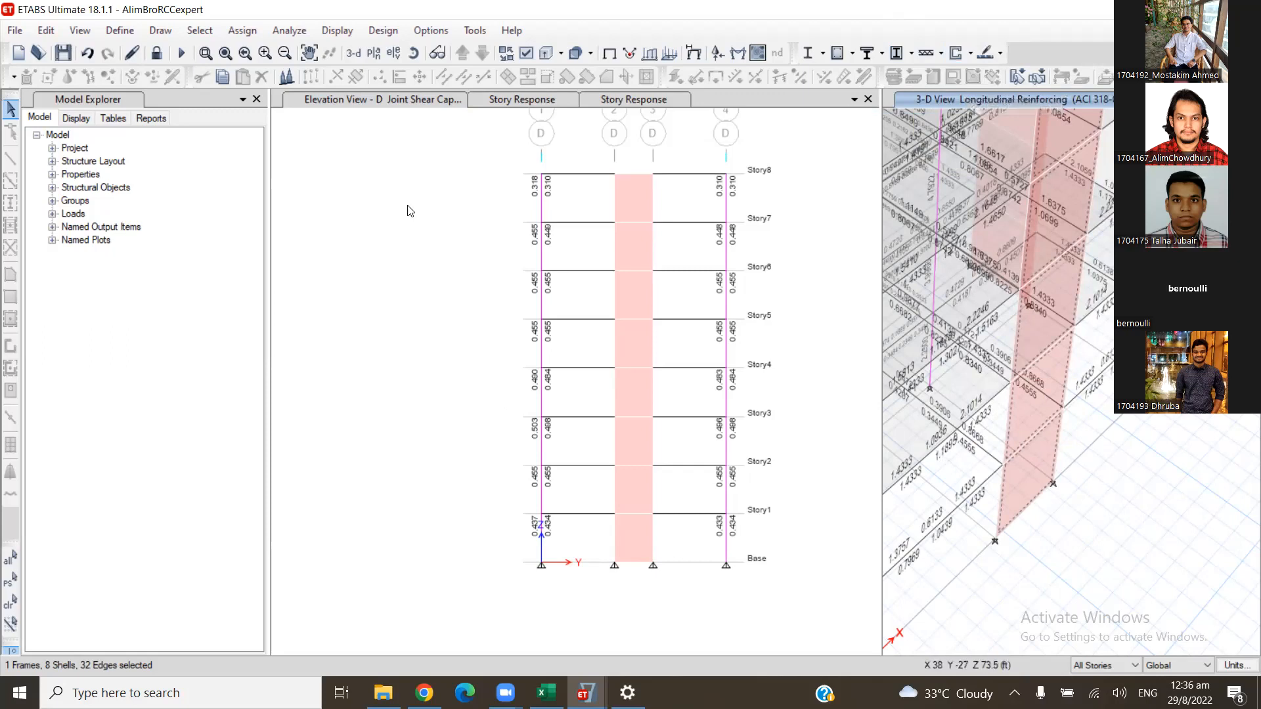
{"action": "left_click", "coordinate": [969, 53]}
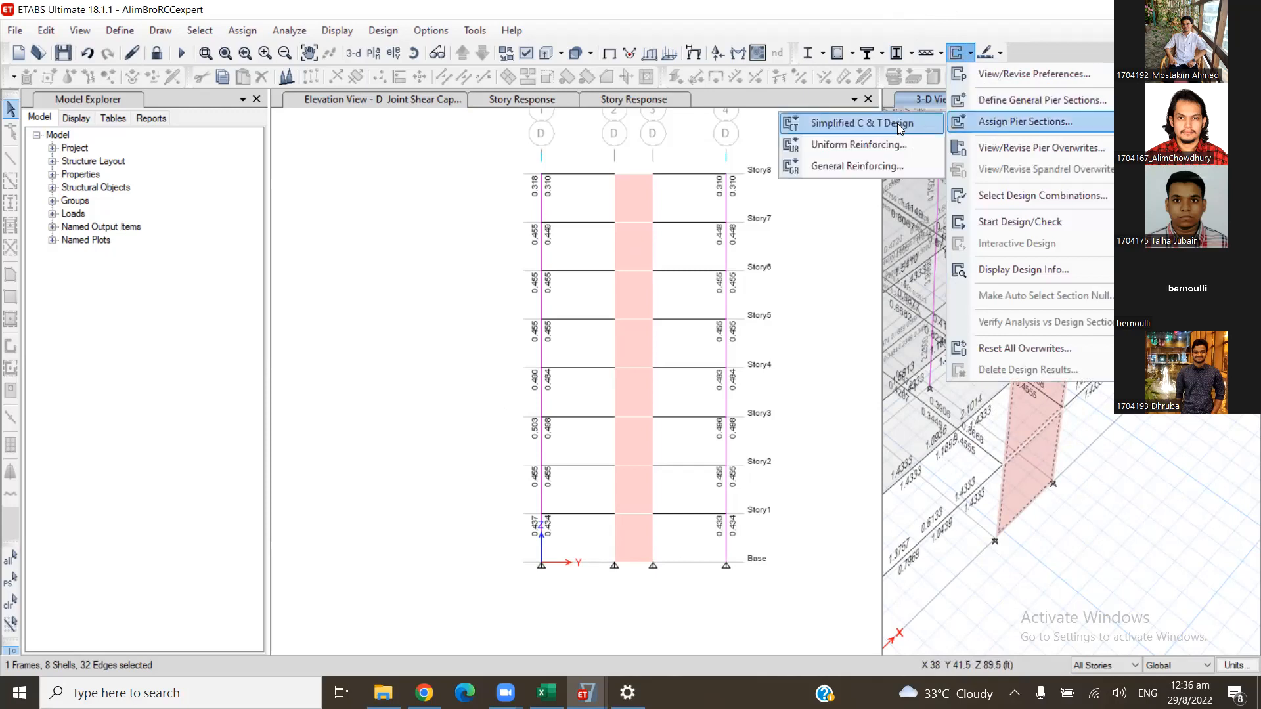
{"action": "left_click", "coordinate": [892, 127]}
- Run the shear wall design/check with the simplified pier section on the wall
{"action": "left_click", "coordinate": [1046, 465]}
{"action": "left_click", "coordinate": [1038, 469]}
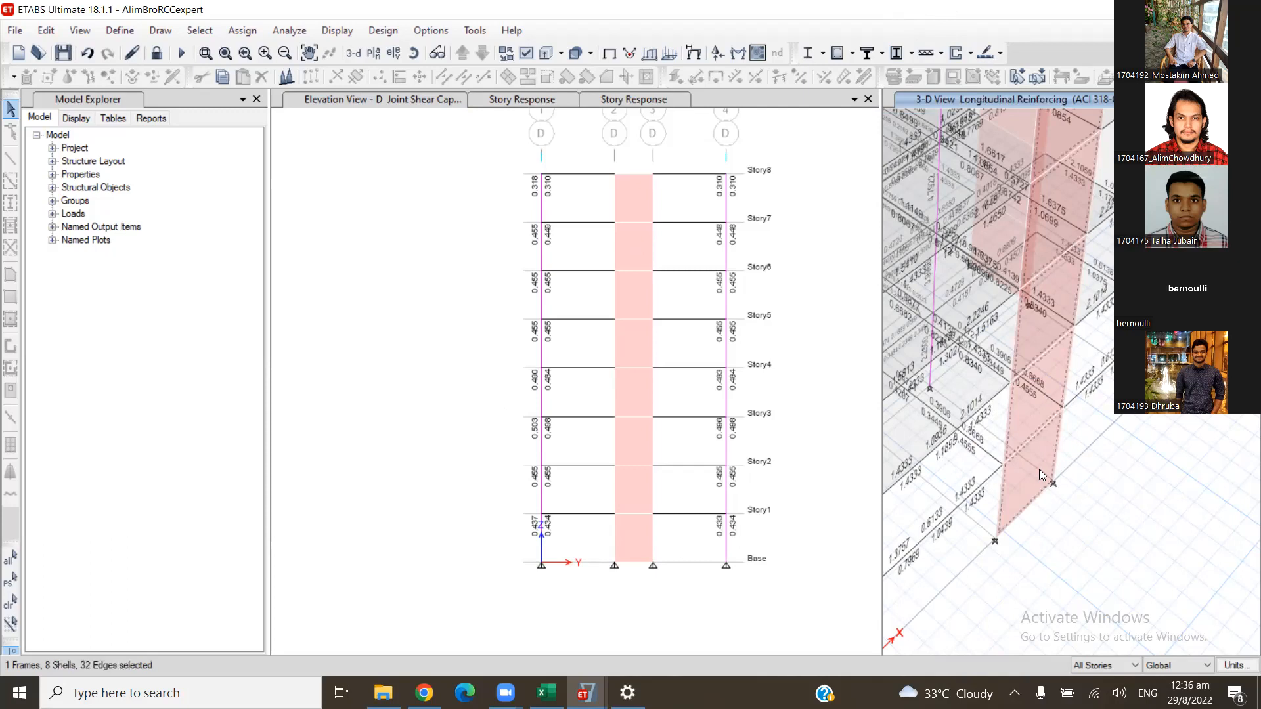
{"action": "right_click", "coordinate": [1039, 471]}
{"action": "right_click", "coordinate": [1021, 486]}
{"action": "right_click", "coordinate": [1014, 486]}
{"action": "scroll", "coordinate": [1046, 475], "scroll_direction": "up", "scroll_amount": 4}
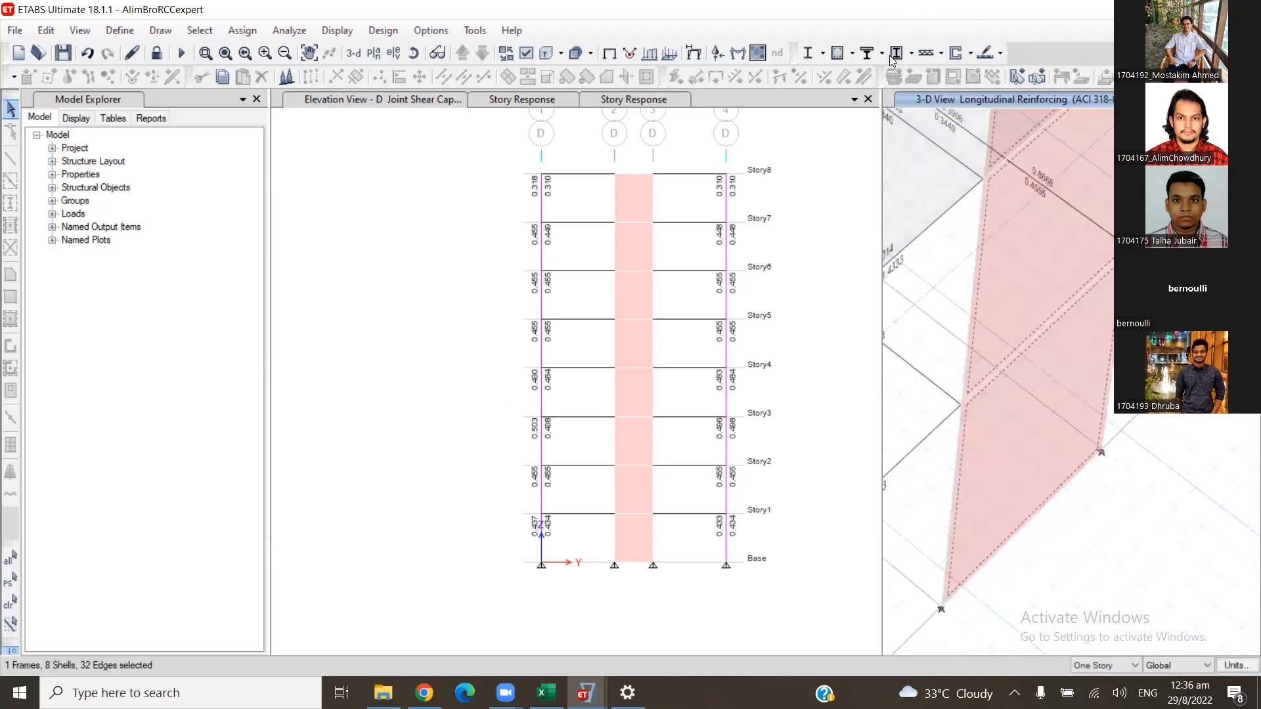
{"action": "left_click", "coordinate": [970, 53]}
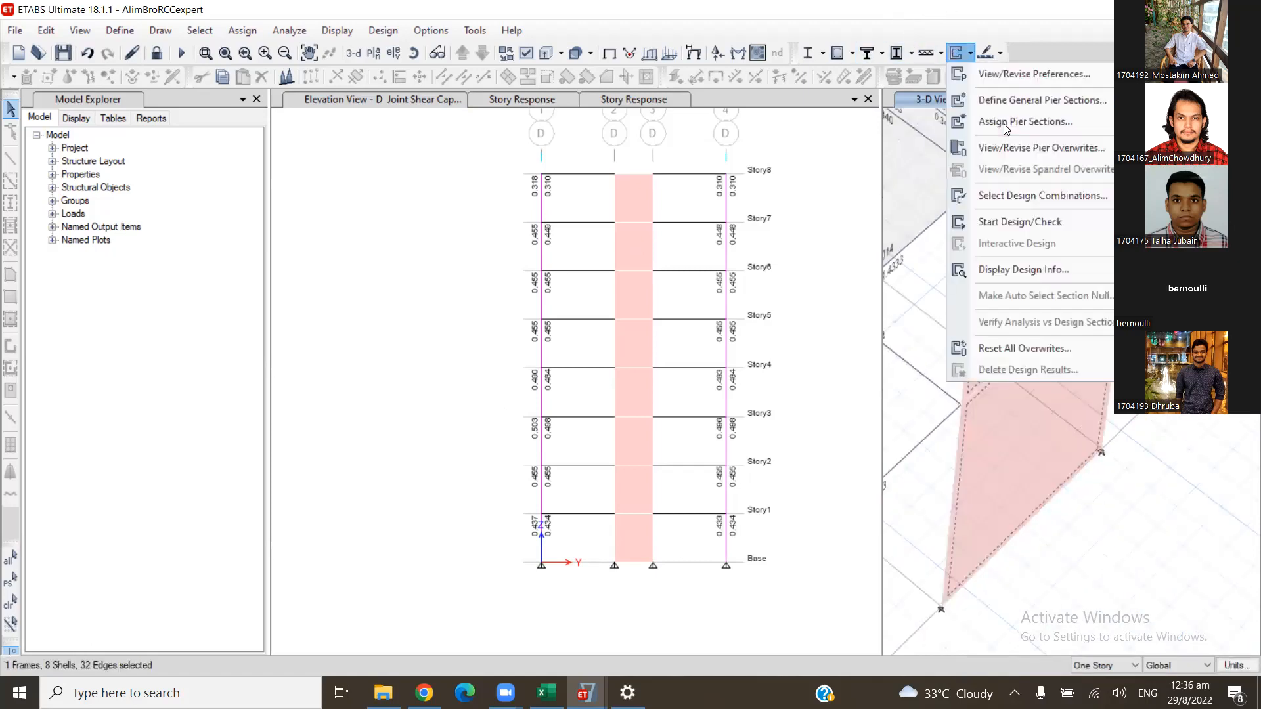
{"action": "mouse_move", "coordinate": [1007, 130]}
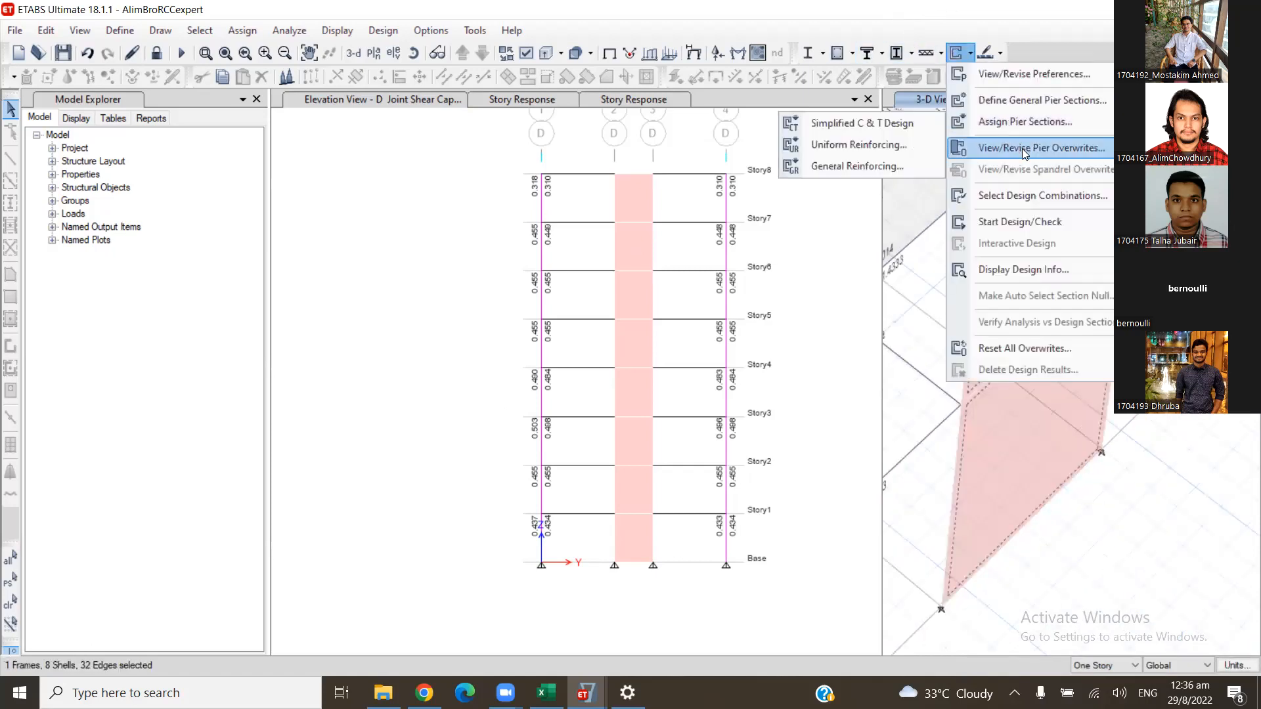
{"action": "left_click", "coordinate": [1037, 221]}
- Review the Story1 pier's design details, covering flexural tension and compression reinforcement and shear design, and close the report
{"action": "right_click", "coordinate": [1056, 403]}
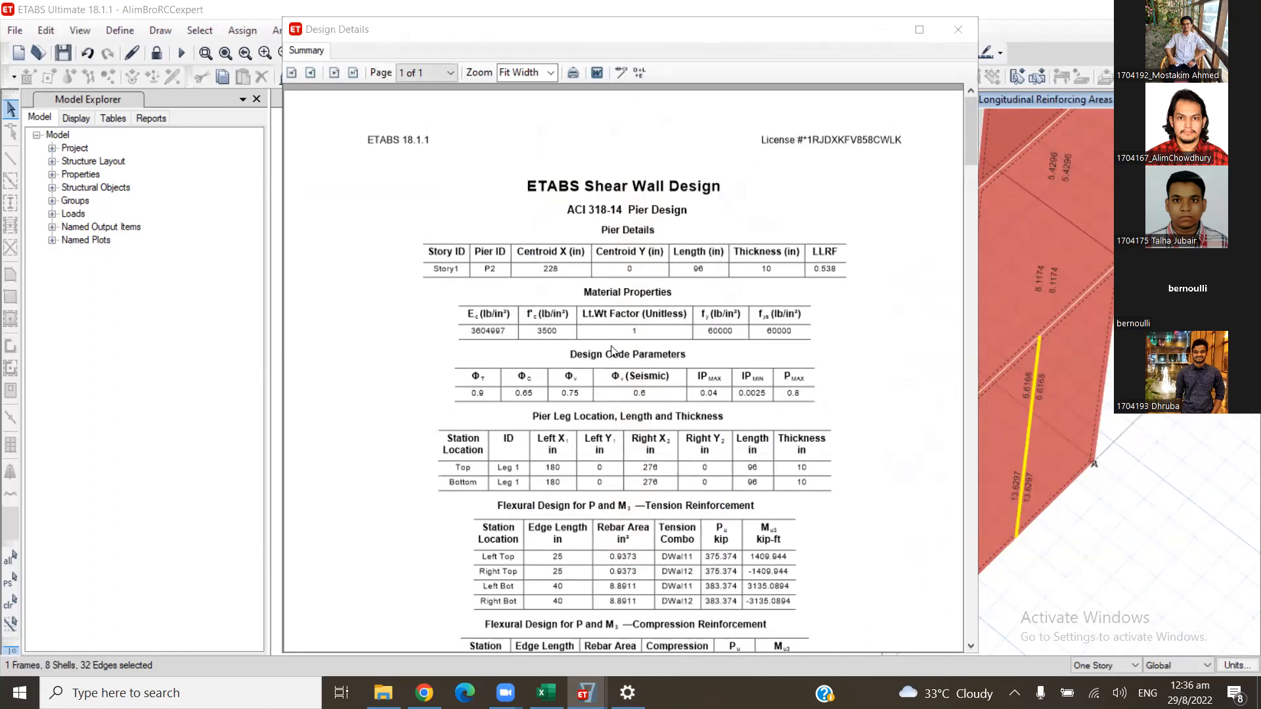
{"action": "scroll", "coordinate": [583, 510], "scroll_direction": "down", "scroll_amount": 2}
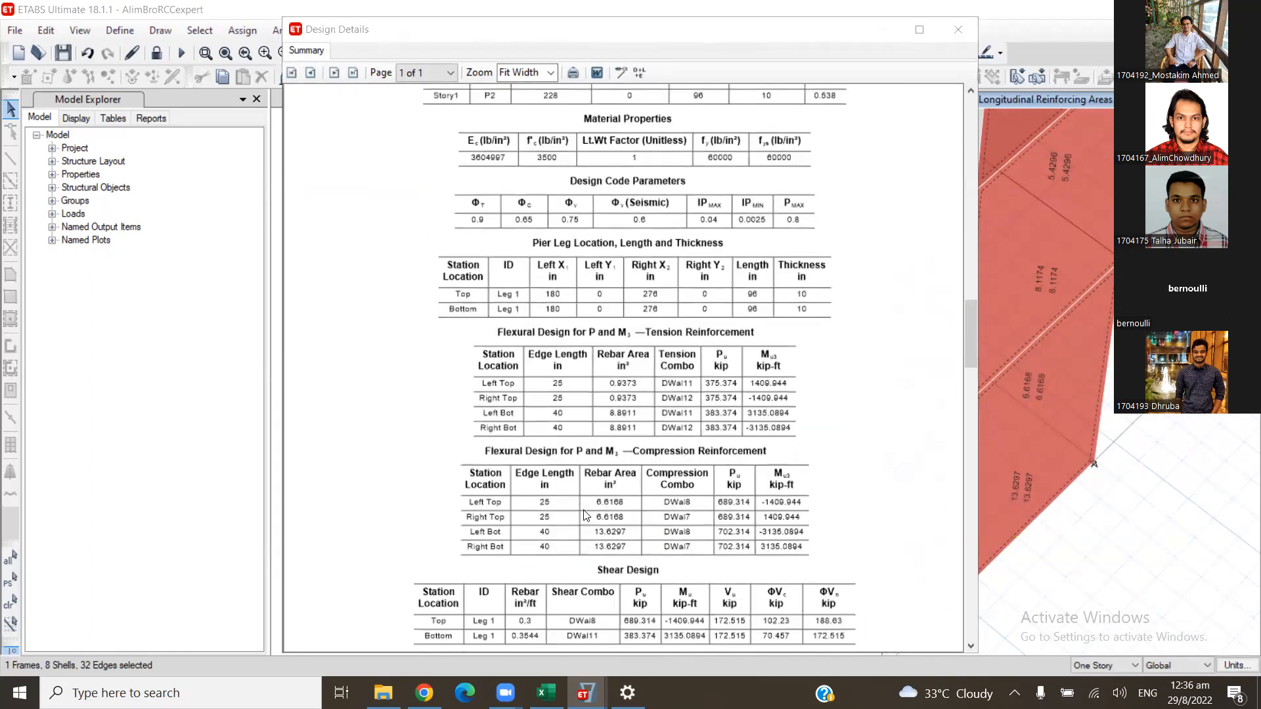
{"action": "scroll", "coordinate": [587, 515], "scroll_direction": "down", "scroll_amount": 1}
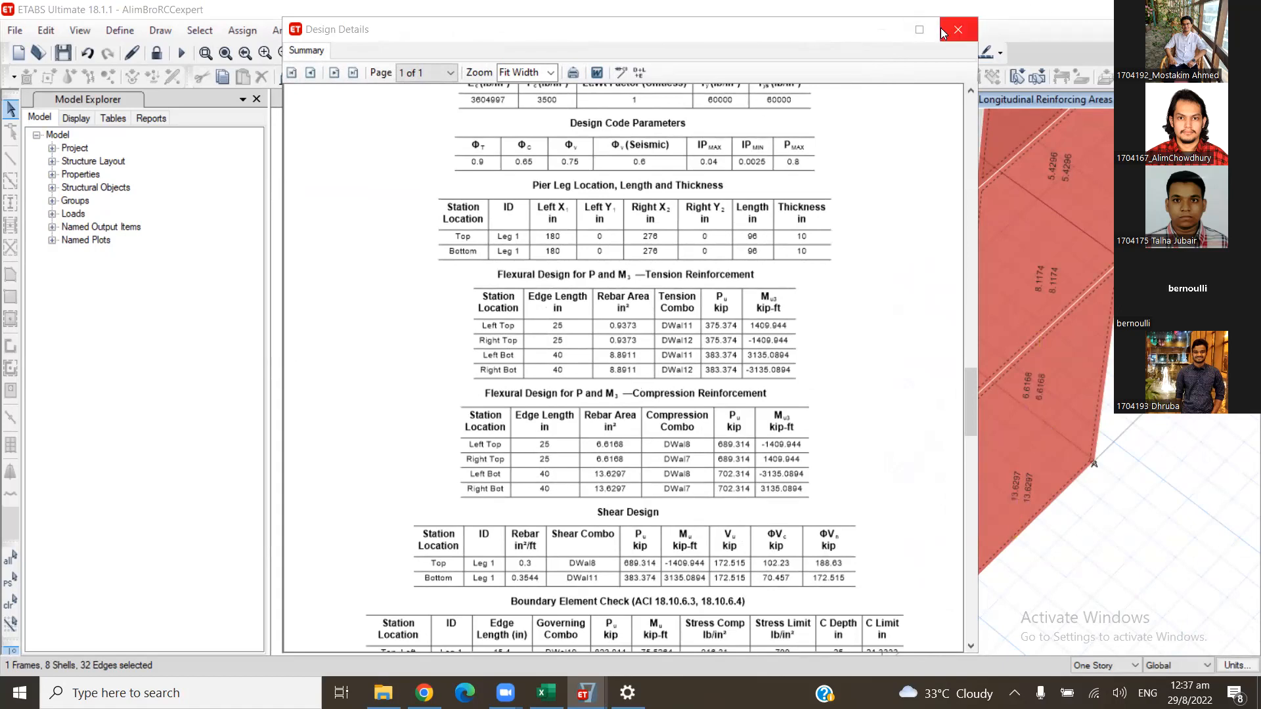
{"action": "scroll", "coordinate": [793, 445], "scroll_direction": "down", "scroll_amount": 3}
{"action": "scroll", "coordinate": [776, 414], "scroll_direction": "up", "scroll_amount": 7}
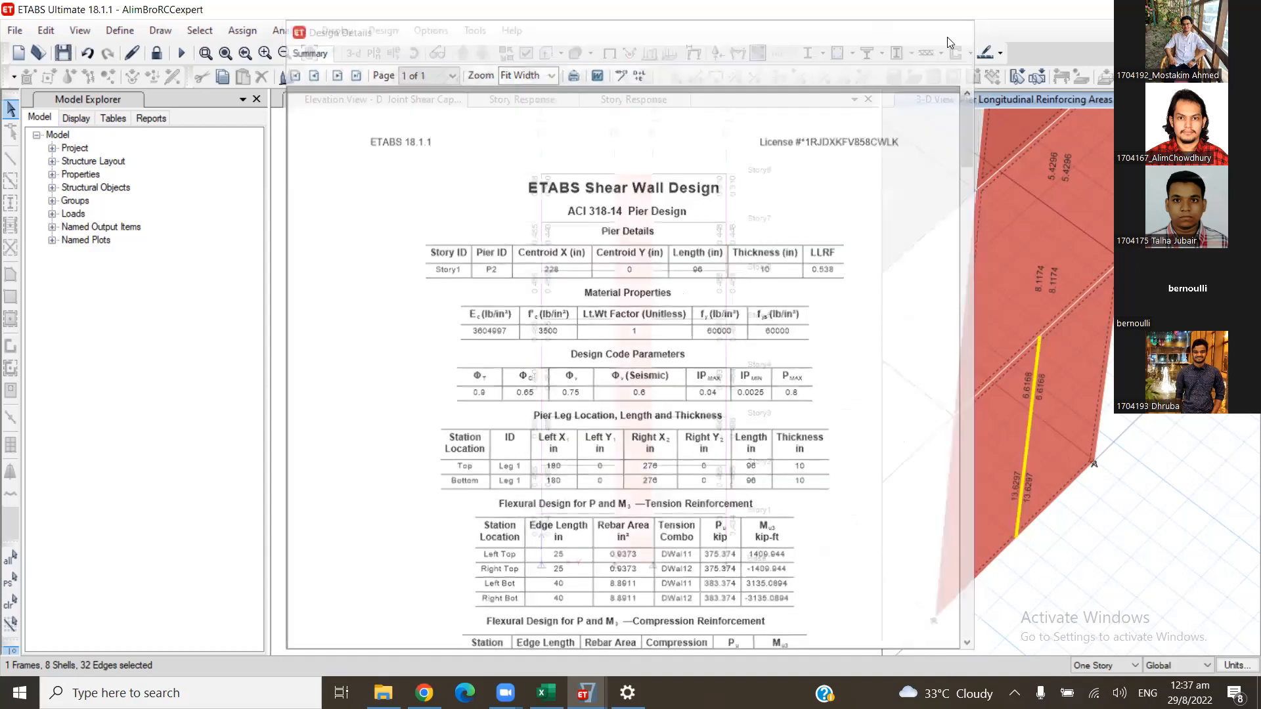
{"action": "left_click", "coordinate": [949, 35]}
- Deselect the Story1 wall panel and assign Uniform Reinforcing to the rest: #7 bars at 12 in, 1 in cover, #9 end bars, Reinforcement to be Checked
{"action": "left_click", "coordinate": [1065, 447]}
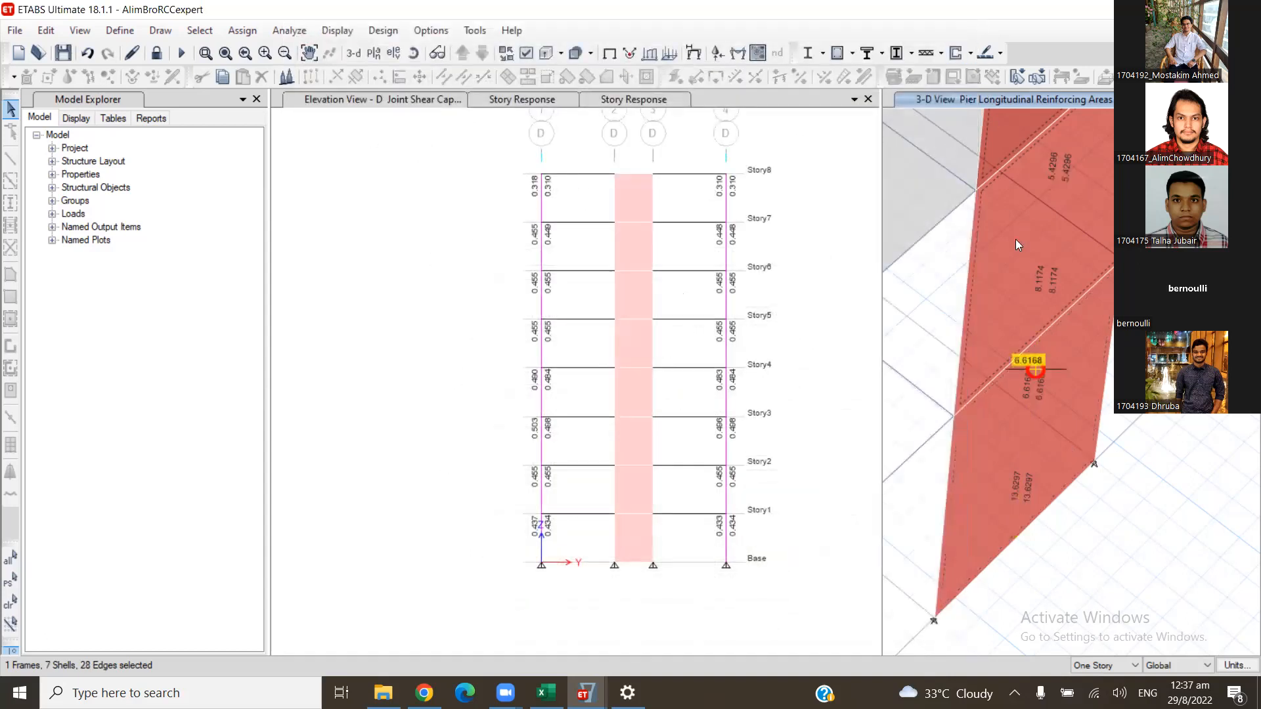
{"action": "left_click", "coordinate": [968, 53]}
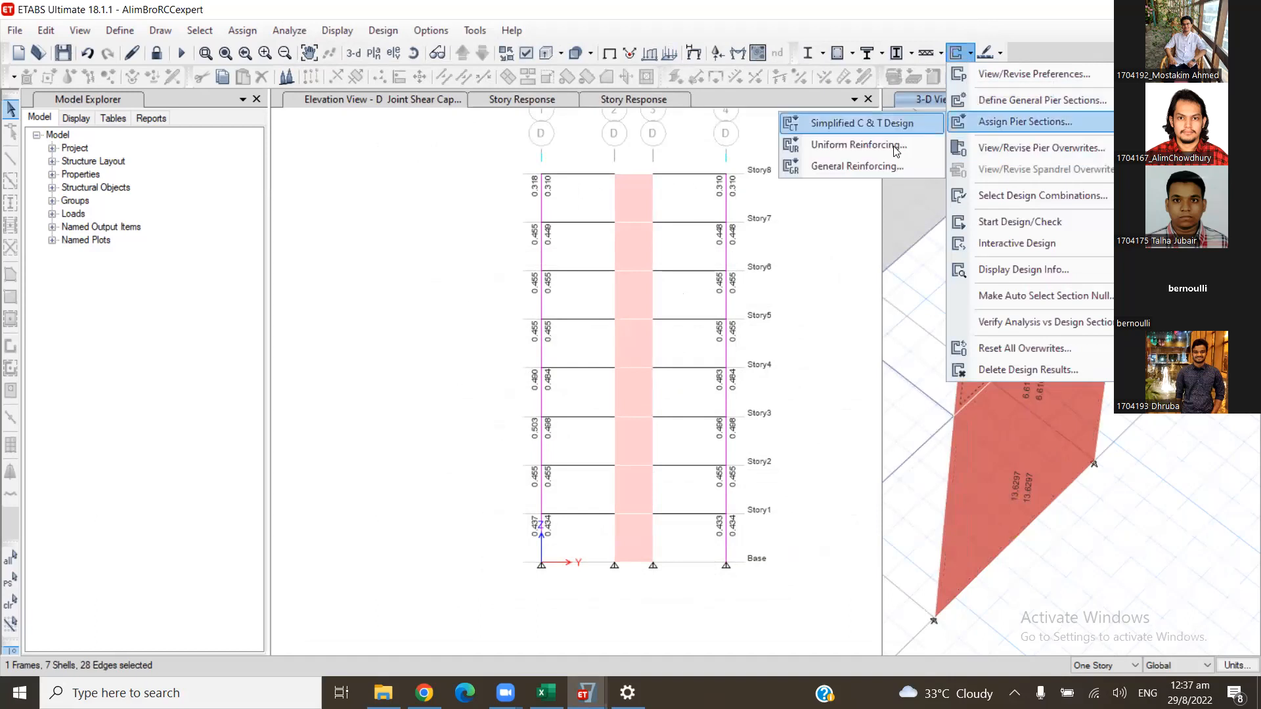
{"action": "left_click", "coordinate": [893, 147]}
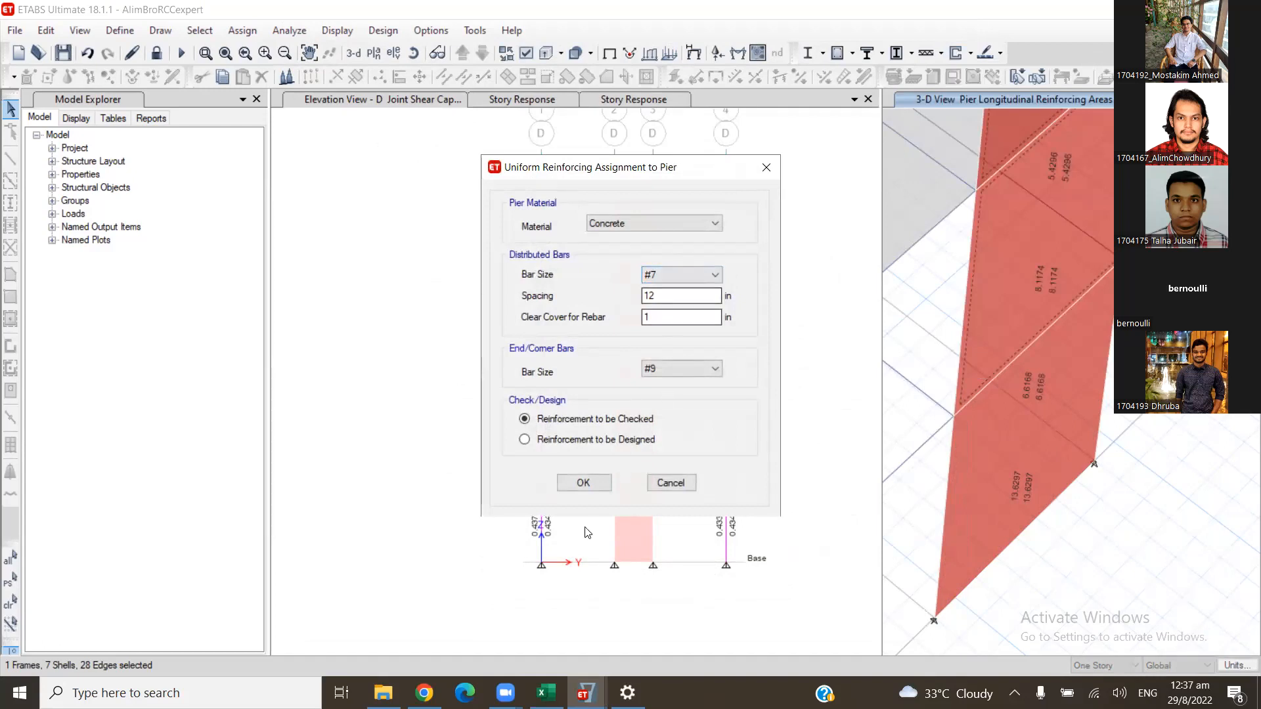
{"action": "left_click", "coordinate": [583, 482]}
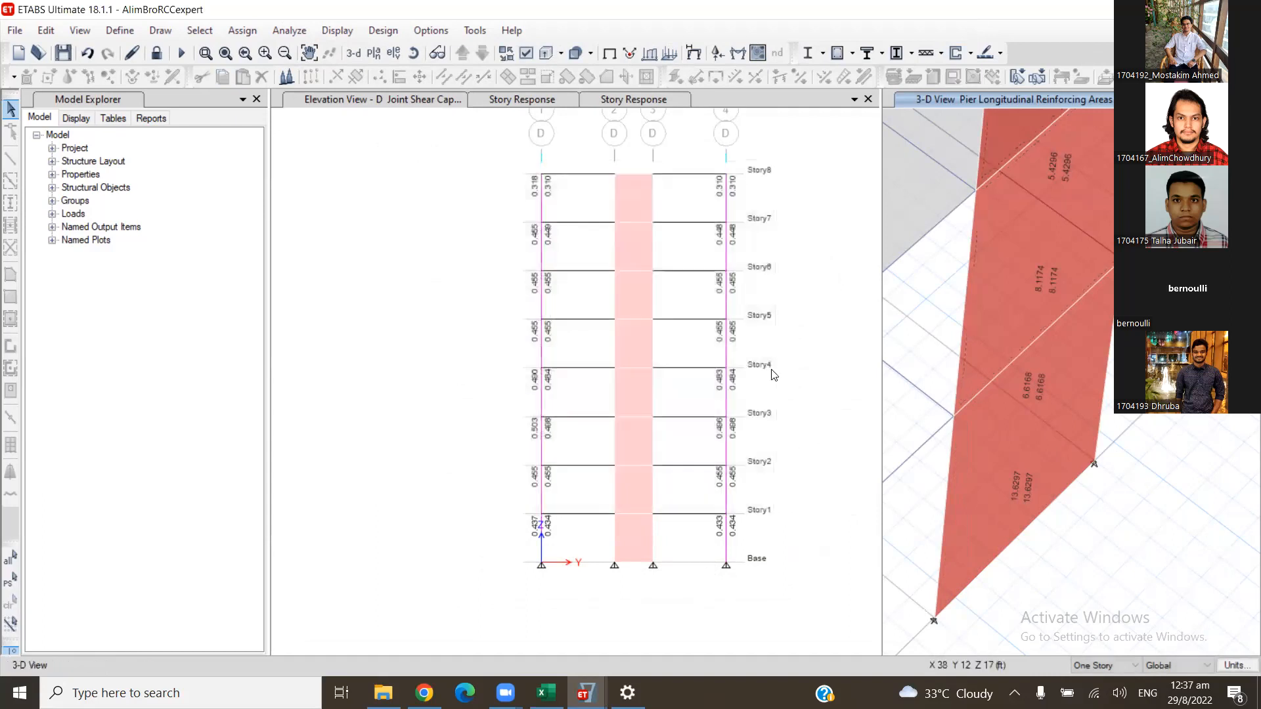
- Rerun the shear wall design and open the design details of the Story1 pier
{"action": "left_click", "coordinate": [957, 53]}
{"action": "right_click", "coordinate": [1004, 429]}
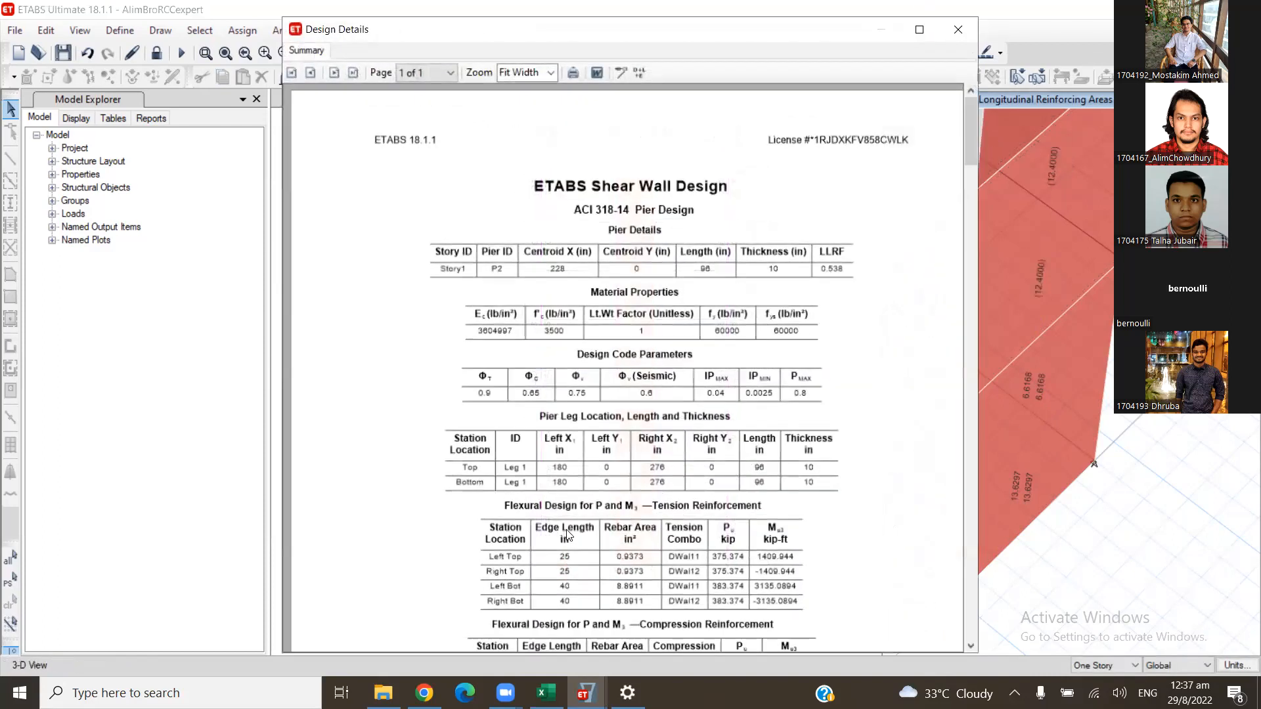
- Examine the Story1 pier's flexural reinforcement, shear design and boundary element check tables, and close the report
{"action": "scroll", "coordinate": [537, 555], "scroll_direction": "down", "scroll_amount": 5}
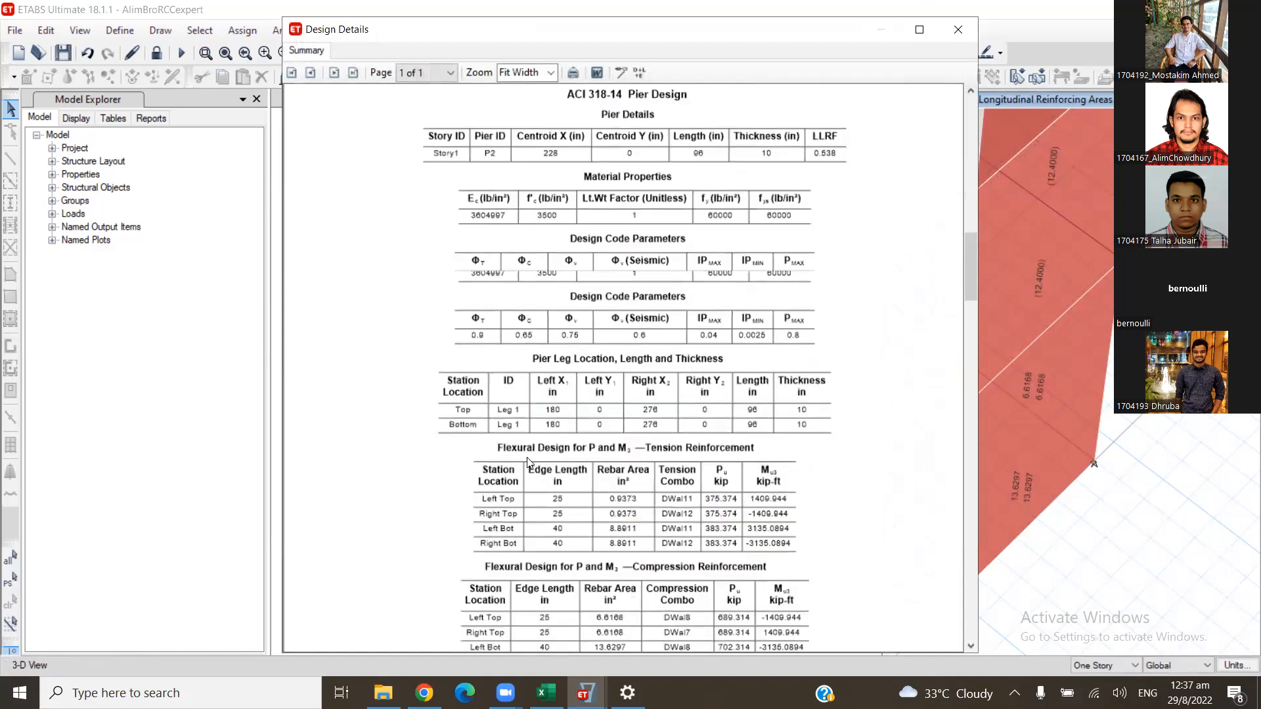
{"action": "scroll", "coordinate": [578, 501], "scroll_direction": "down", "scroll_amount": 3}
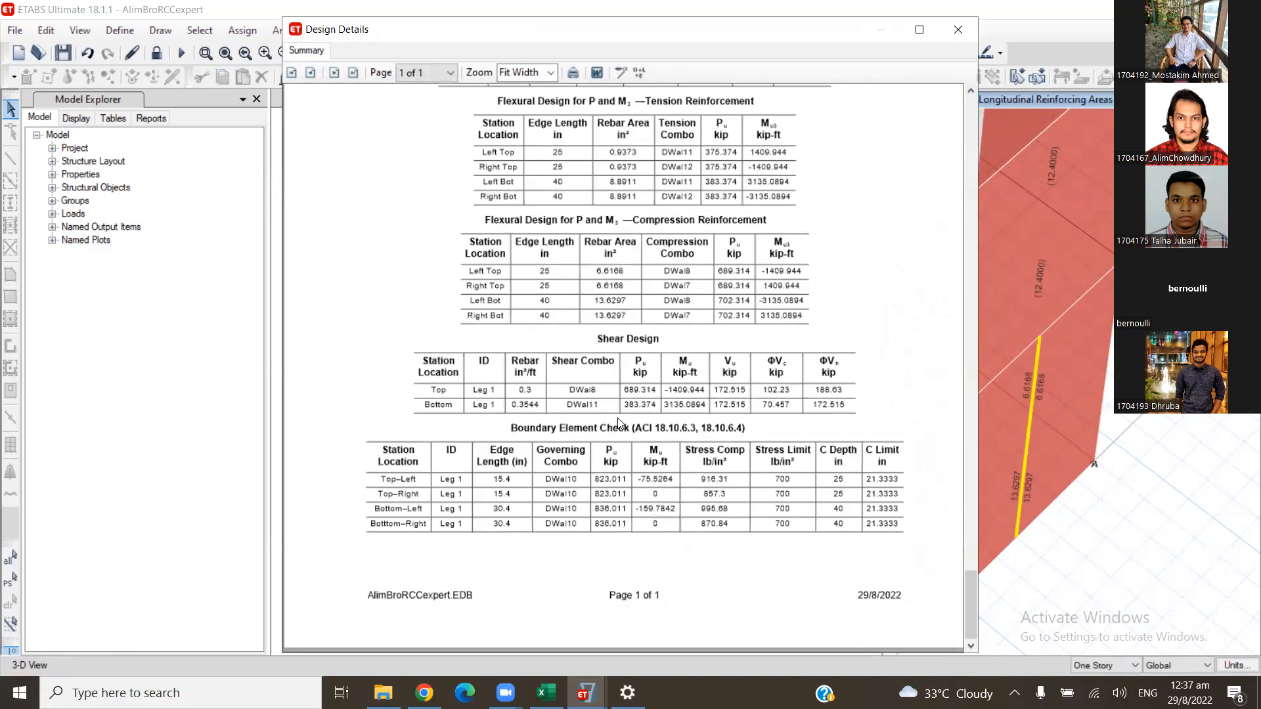
{"action": "scroll", "coordinate": [618, 422], "scroll_direction": "up", "scroll_amount": 2}
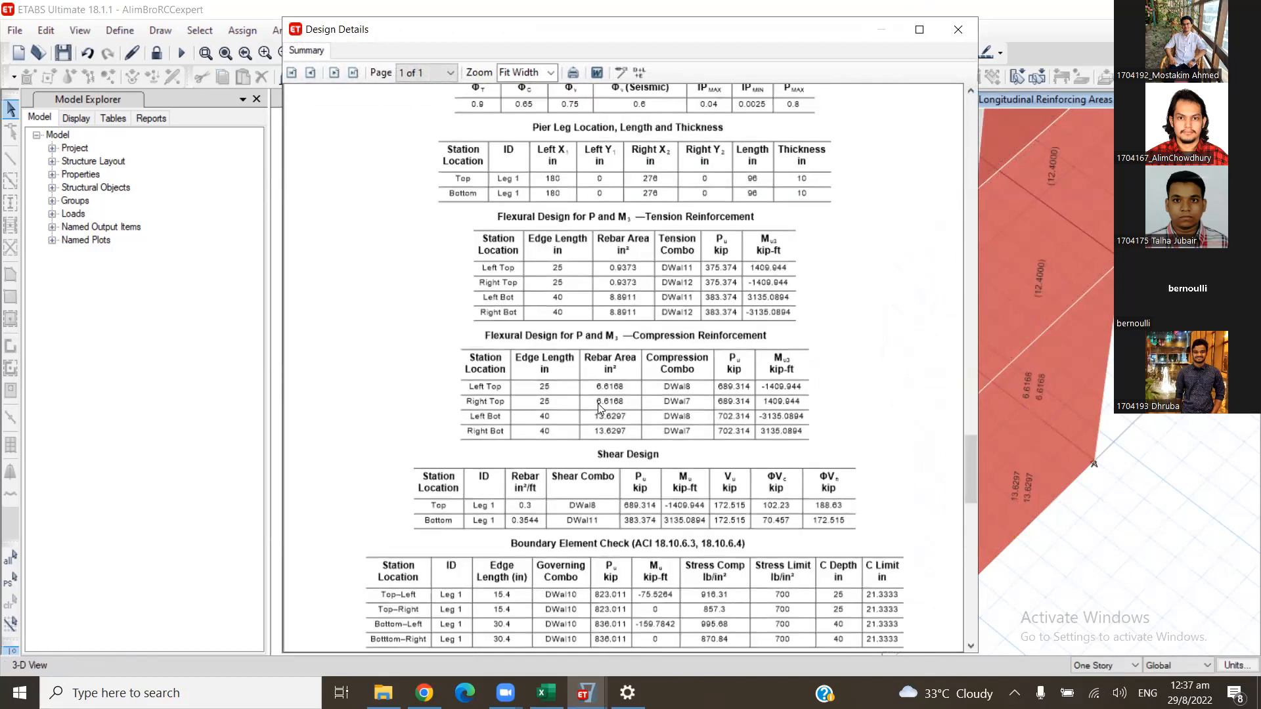
{"action": "scroll", "coordinate": [594, 411], "scroll_direction": "up", "scroll_amount": 1}
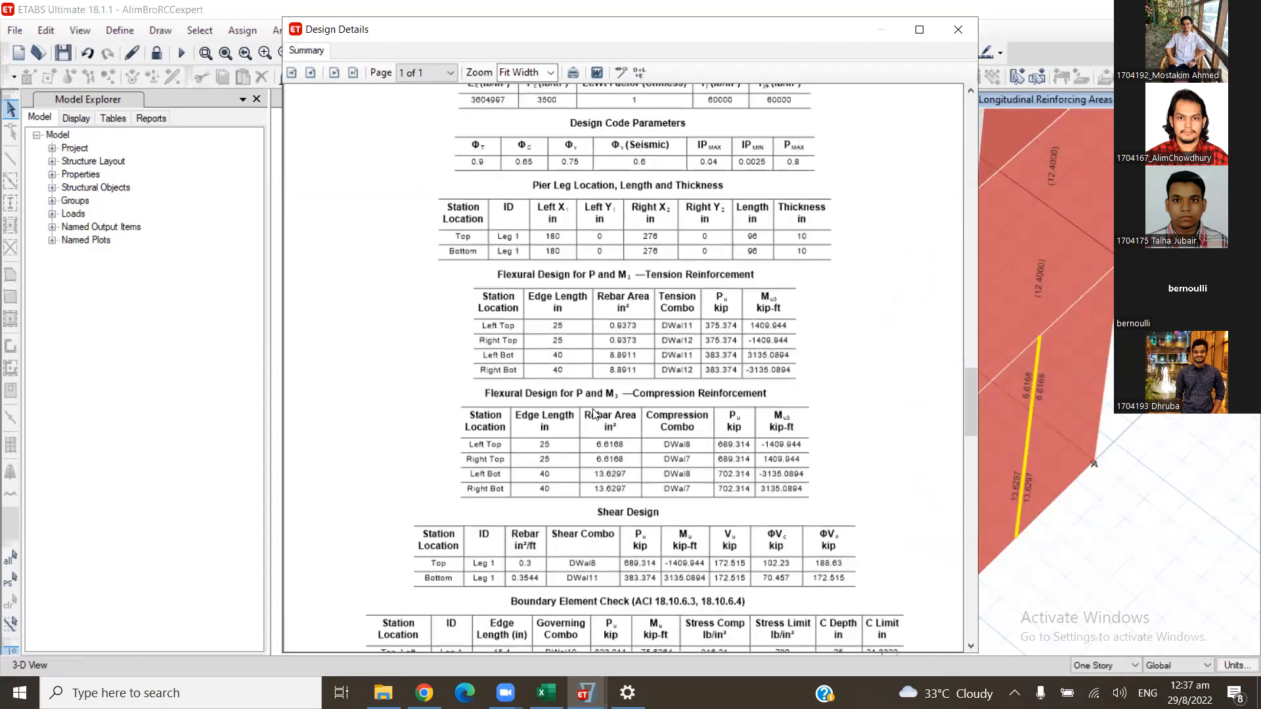
{"action": "scroll", "coordinate": [593, 413], "scroll_direction": "up", "scroll_amount": 1}
{"action": "scroll", "coordinate": [593, 412], "scroll_direction": "down", "scroll_amount": 2}
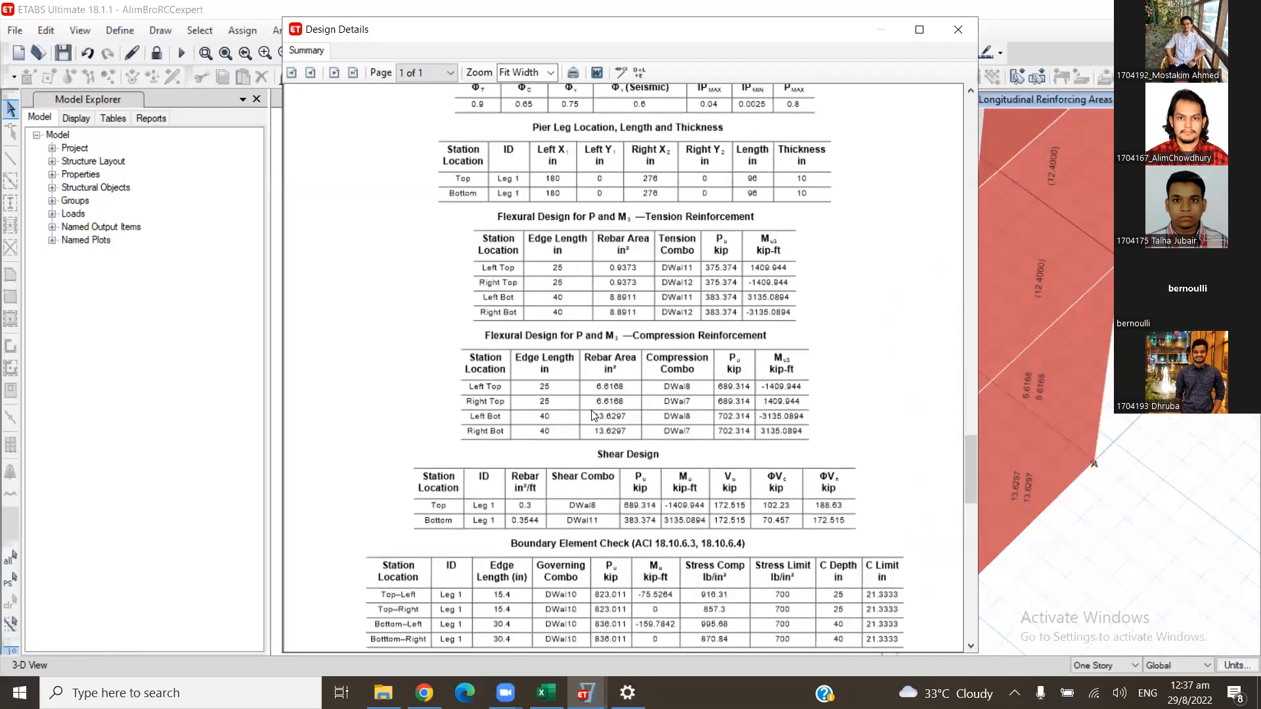
{"action": "scroll", "coordinate": [593, 415], "scroll_direction": "down", "scroll_amount": 1}
{"action": "scroll", "coordinate": [593, 415], "scroll_direction": "down", "scroll_amount": 1}
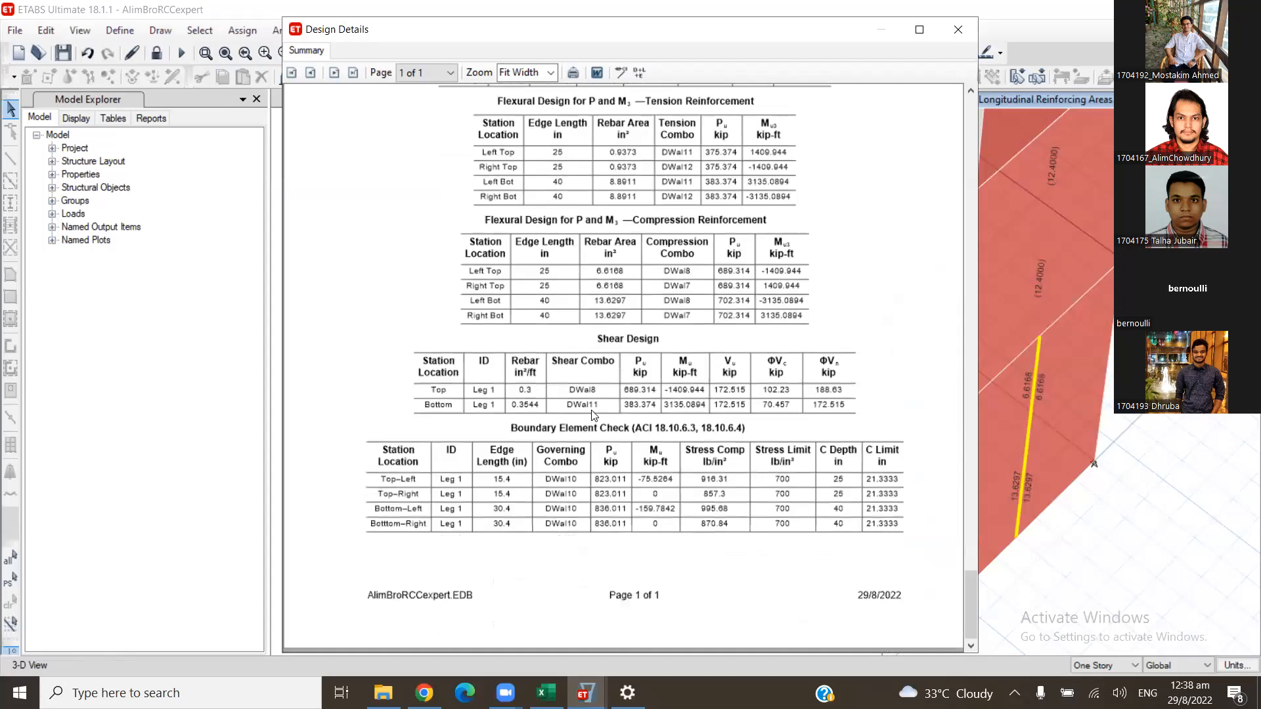
{"action": "scroll", "coordinate": [585, 438], "scroll_direction": "up", "scroll_amount": 4}
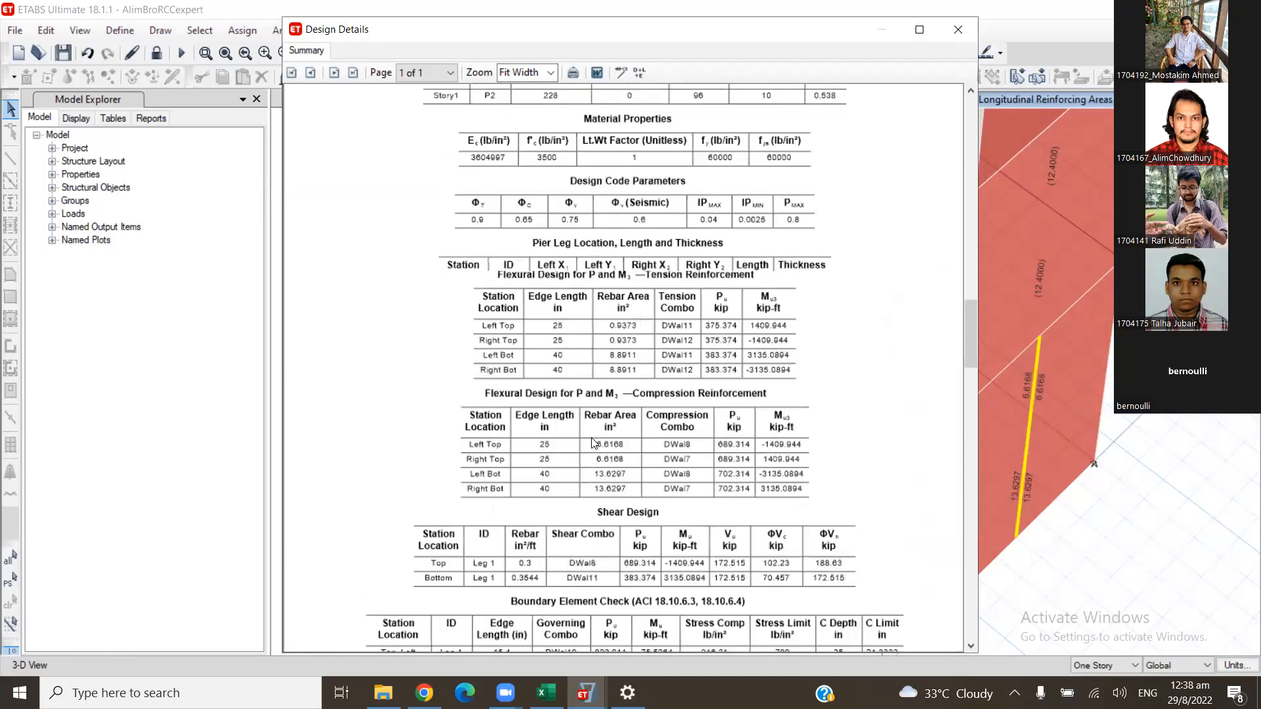
{"action": "scroll", "coordinate": [625, 434], "scroll_direction": "up", "scroll_amount": 2}
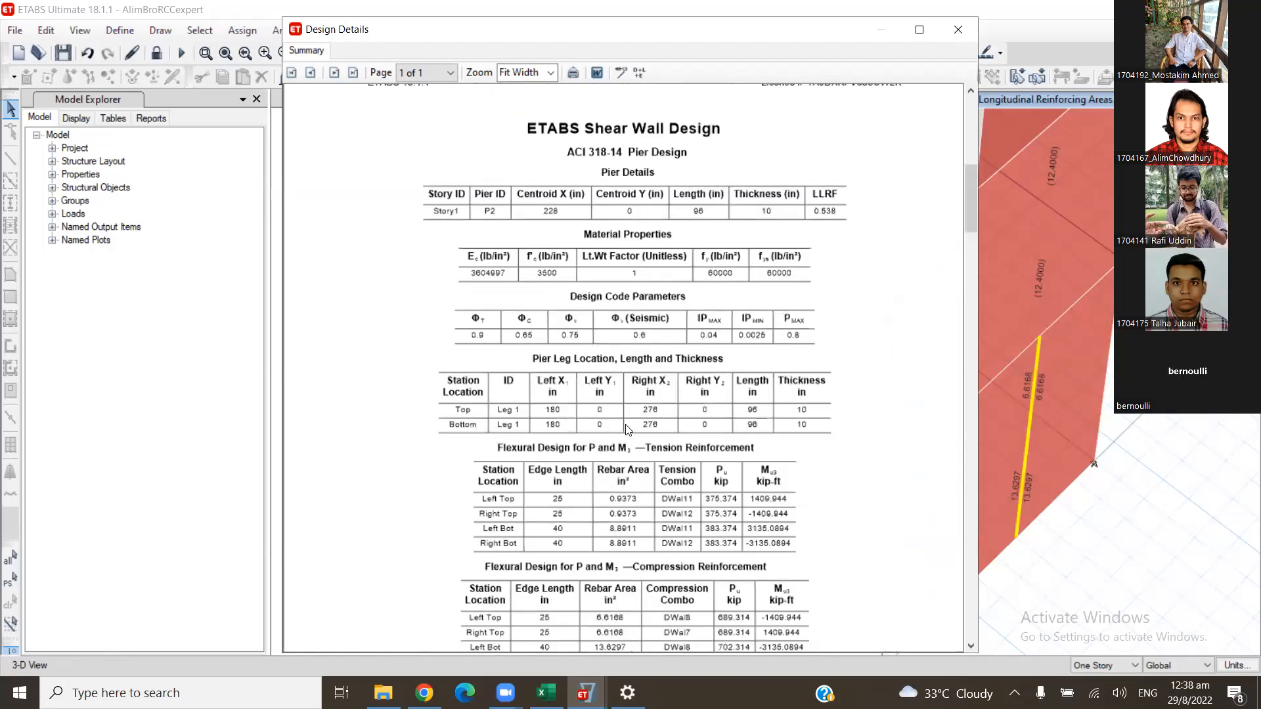
{"action": "scroll", "coordinate": [593, 497], "scroll_direction": "down", "scroll_amount": 1}
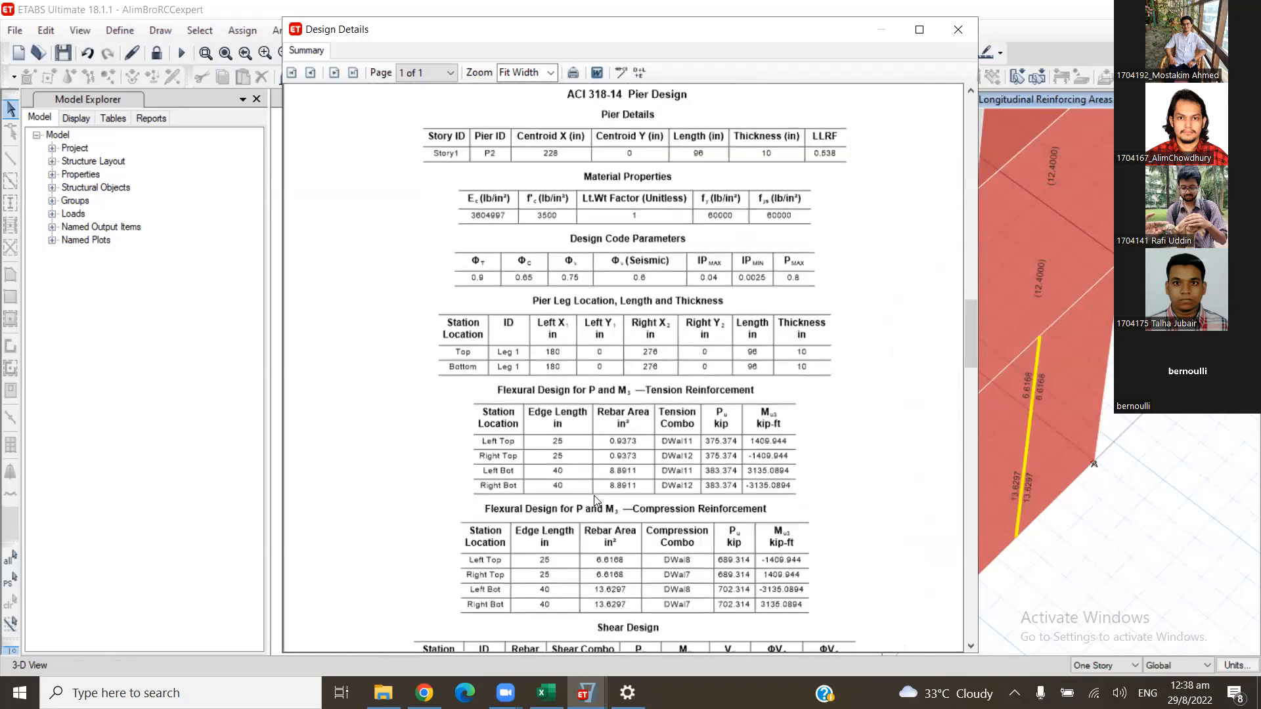
{"action": "scroll", "coordinate": [584, 517], "scroll_direction": "down", "scroll_amount": 2}
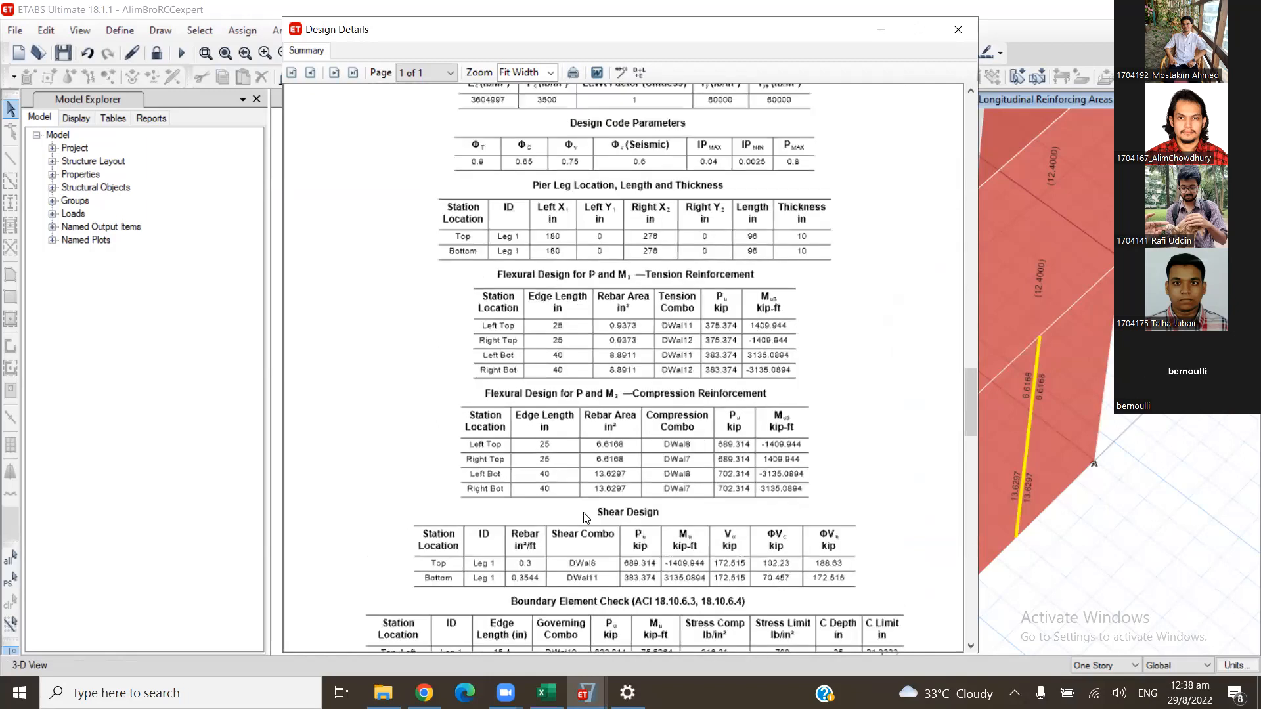
{"action": "scroll", "coordinate": [560, 455], "scroll_direction": "down", "scroll_amount": 1}
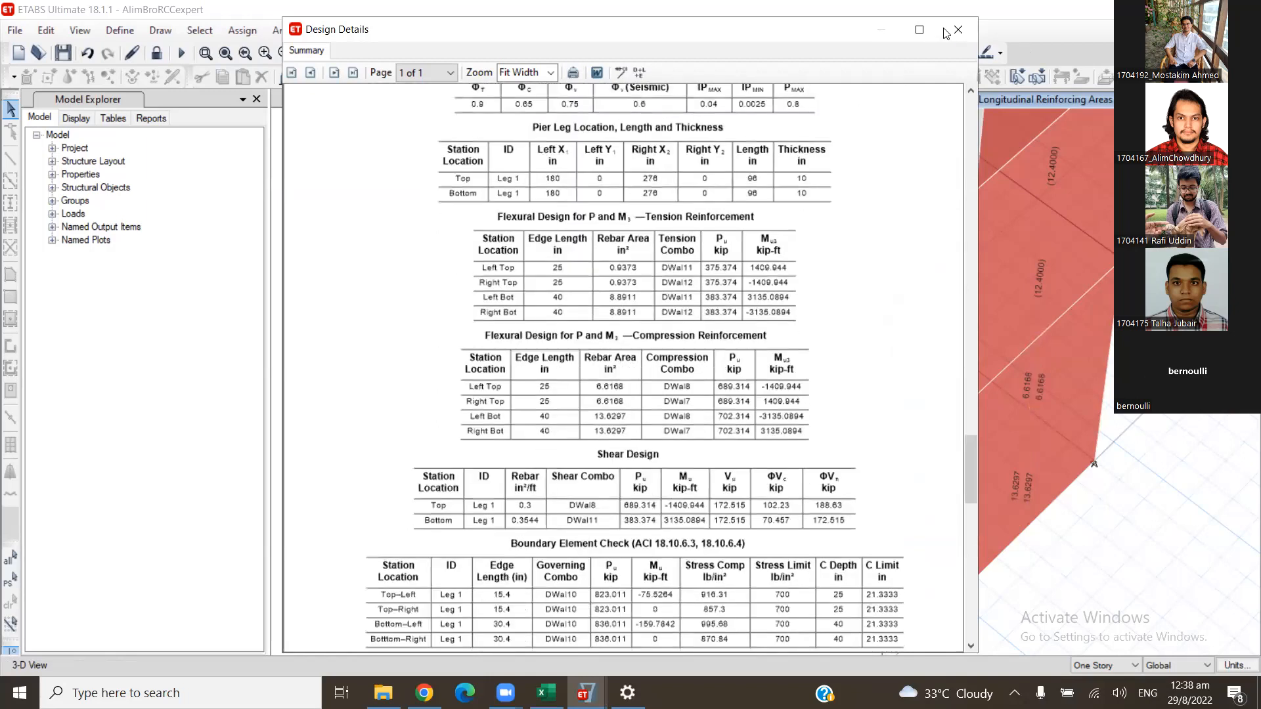
{"action": "scroll", "coordinate": [969, 99], "scroll_direction": "up", "scroll_amount": 3}
{"action": "left_click", "coordinate": [996, 422]}
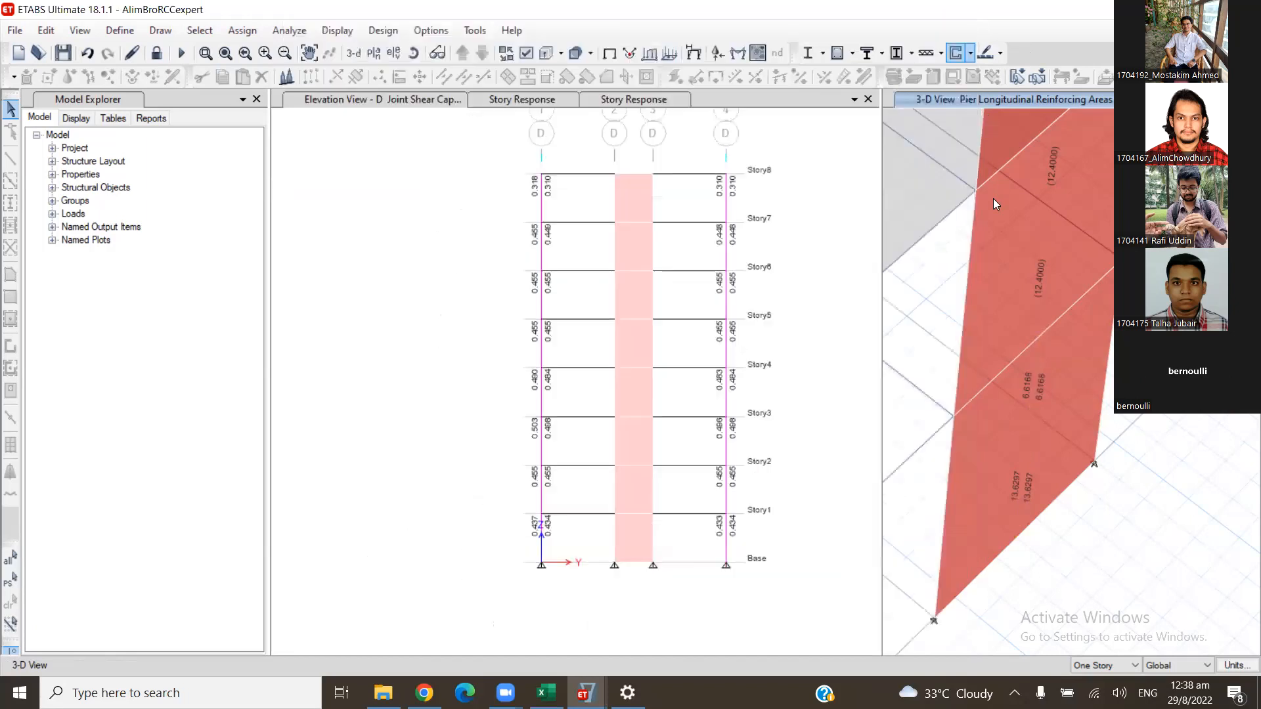
- Assign Uniform Reinforcing to the Story1 wall panel: Concrete, #7 bars at 12 in, 1 in cover, #9 end bars, Reinforcement to be Checked
{"action": "left_click", "coordinate": [970, 53]}
{"action": "mouse_move", "coordinate": [1024, 121]}
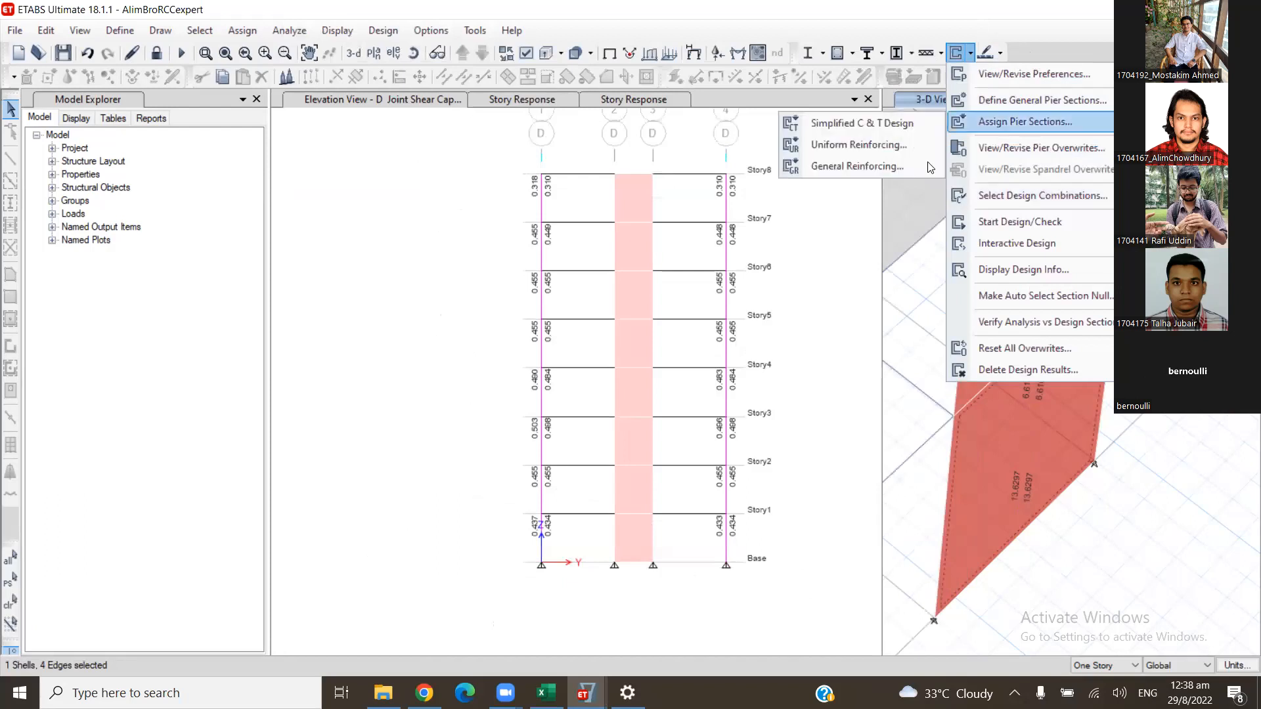
{"action": "left_click", "coordinate": [782, 145]}
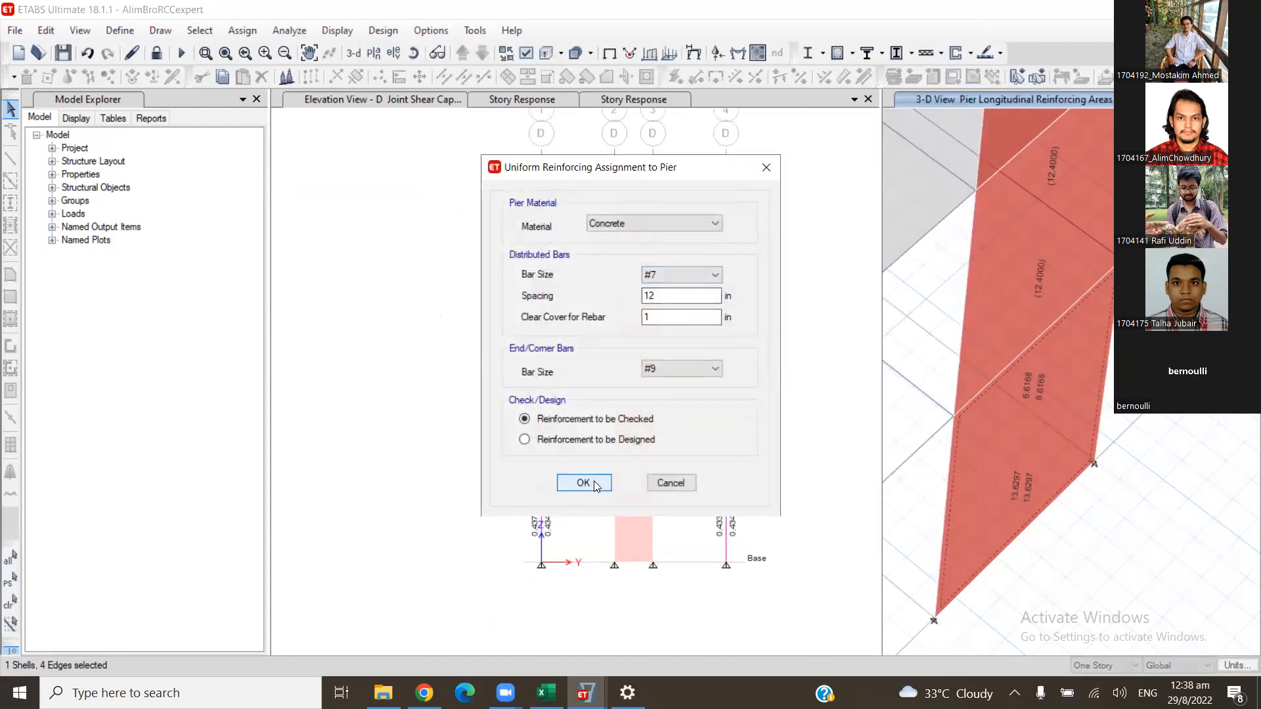
{"action": "left_click", "coordinate": [594, 481]}
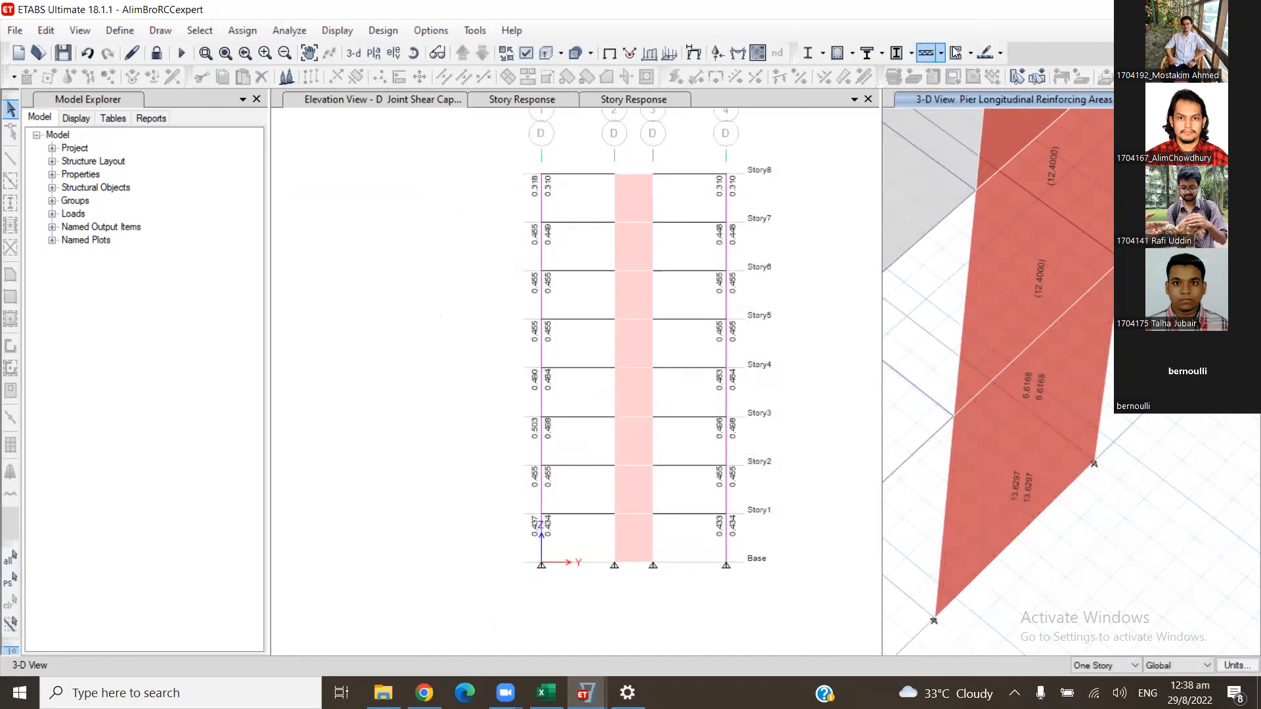
- Review the Story1 pier's flexural D/C ratios, shear design and boundary element check in the design details, and close the report
{"action": "right_click", "coordinate": [1002, 426]}
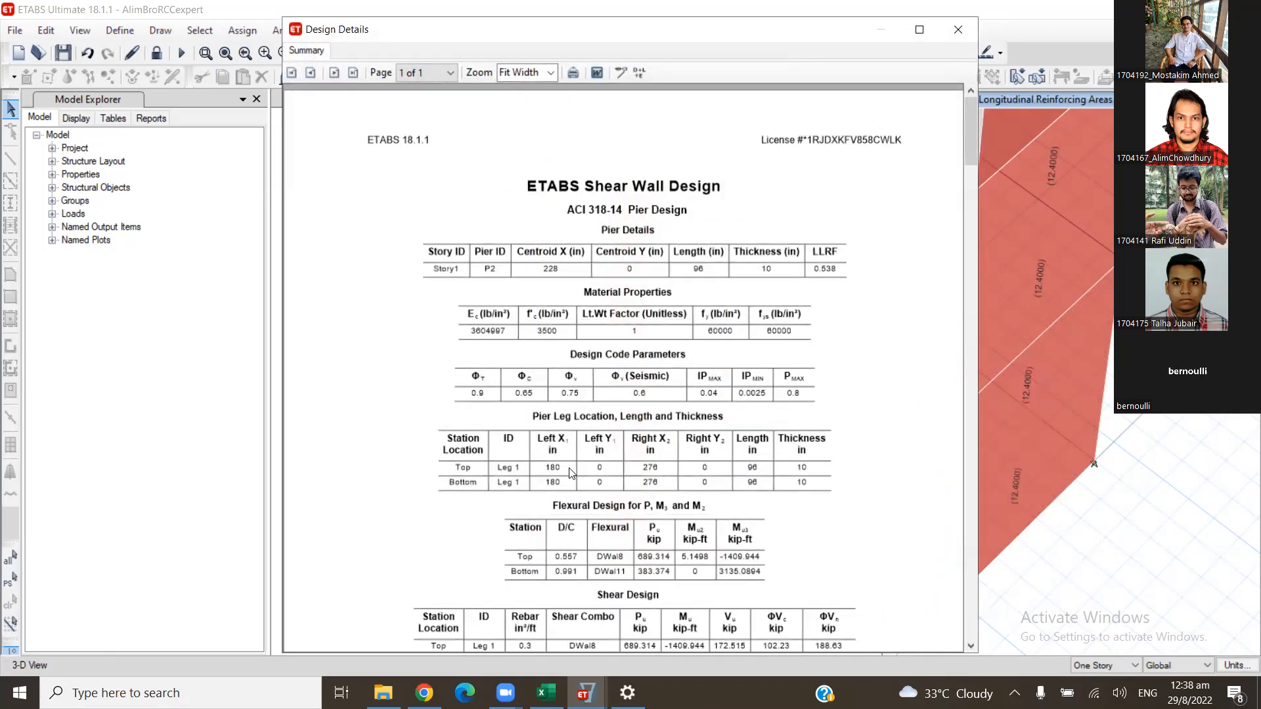
{"action": "scroll", "coordinate": [572, 466], "scroll_direction": "down", "scroll_amount": 3}
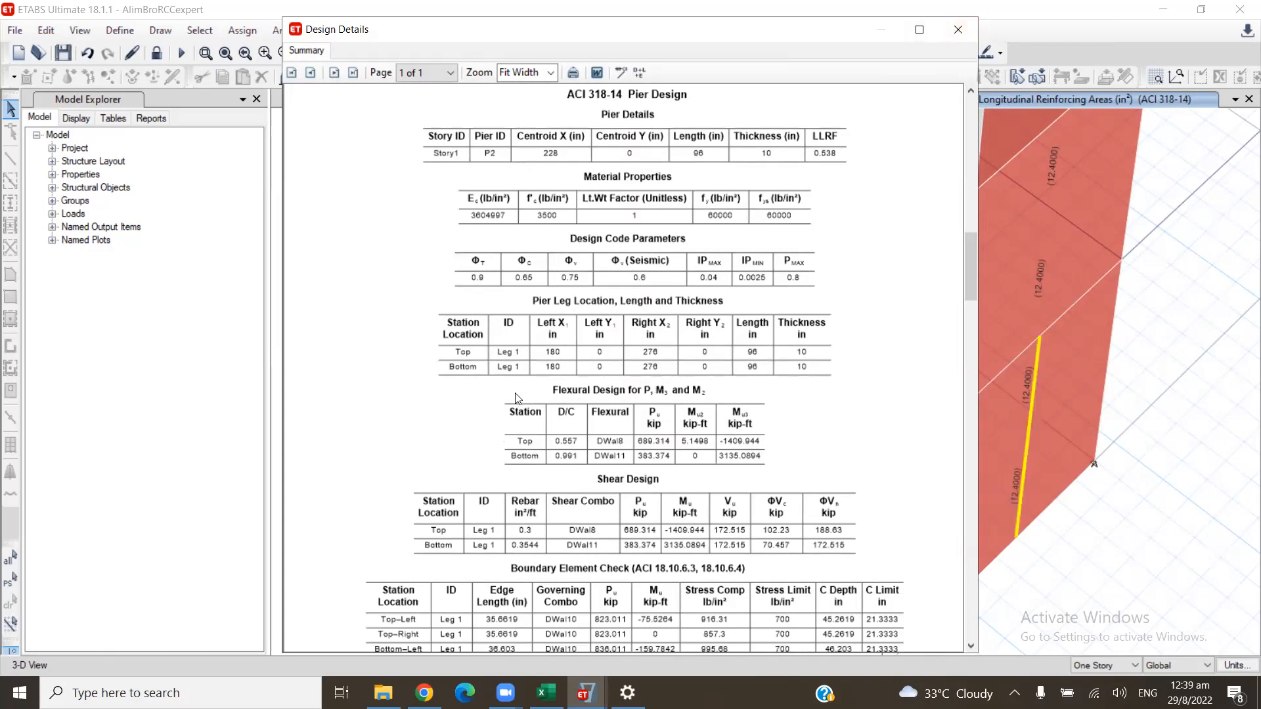
{"action": "left_click", "coordinate": [964, 29]}
- Select the Story1 wall panel, assign it the Simplified C & T Design section and rerun the shear wall design
{"action": "left_click", "coordinate": [970, 53]}
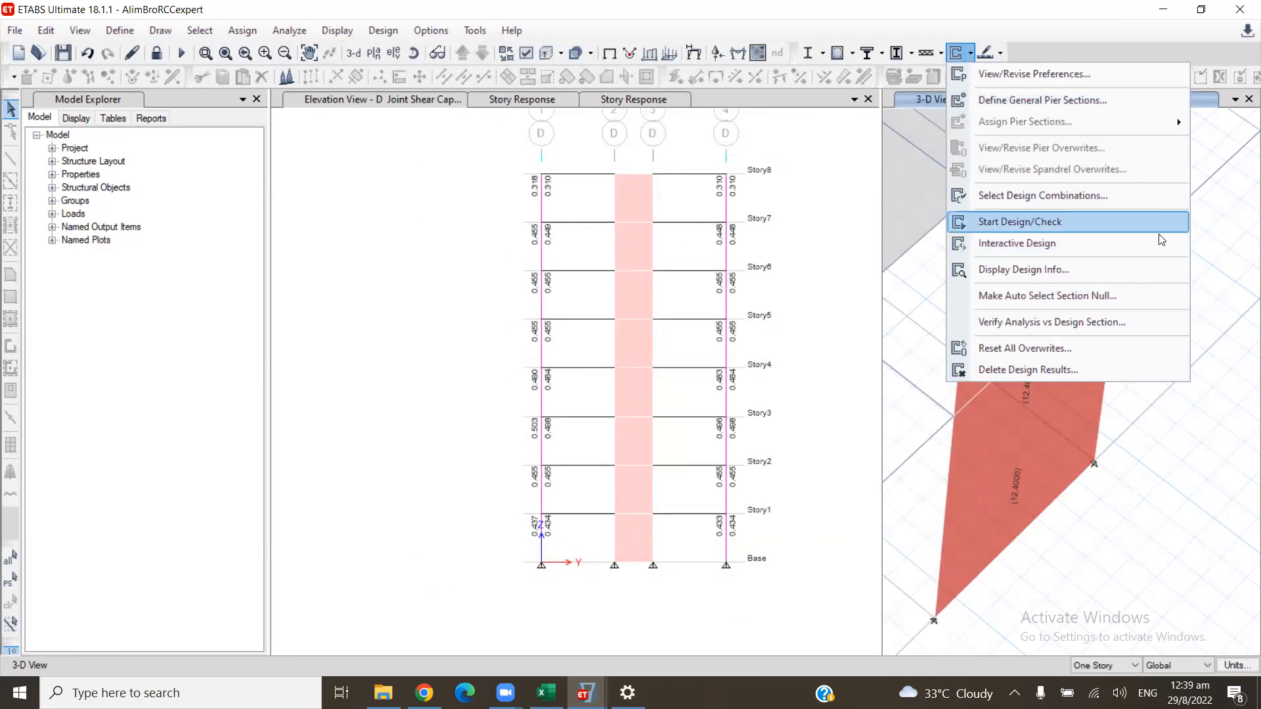
{"action": "left_click", "coordinate": [1050, 222]}
{"action": "left_click", "coordinate": [1023, 442]}
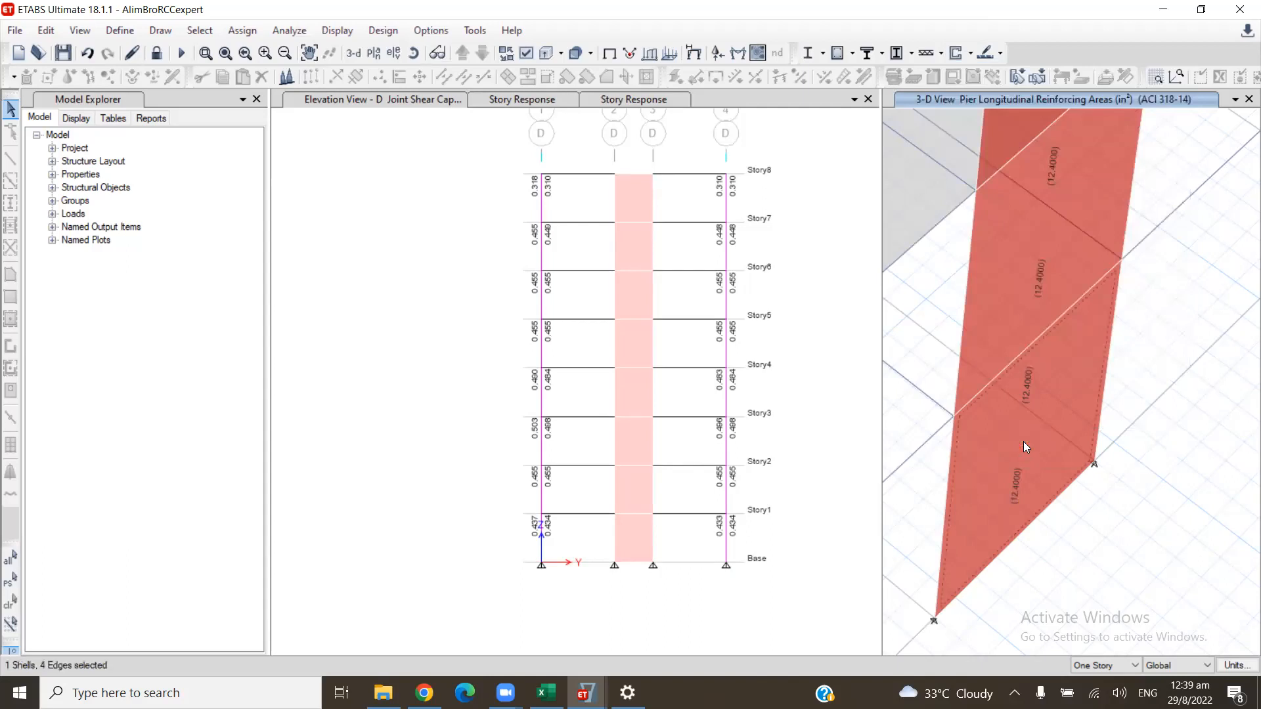
{"action": "left_click", "coordinate": [971, 53]}
{"action": "mouse_move", "coordinate": [1025, 122]}
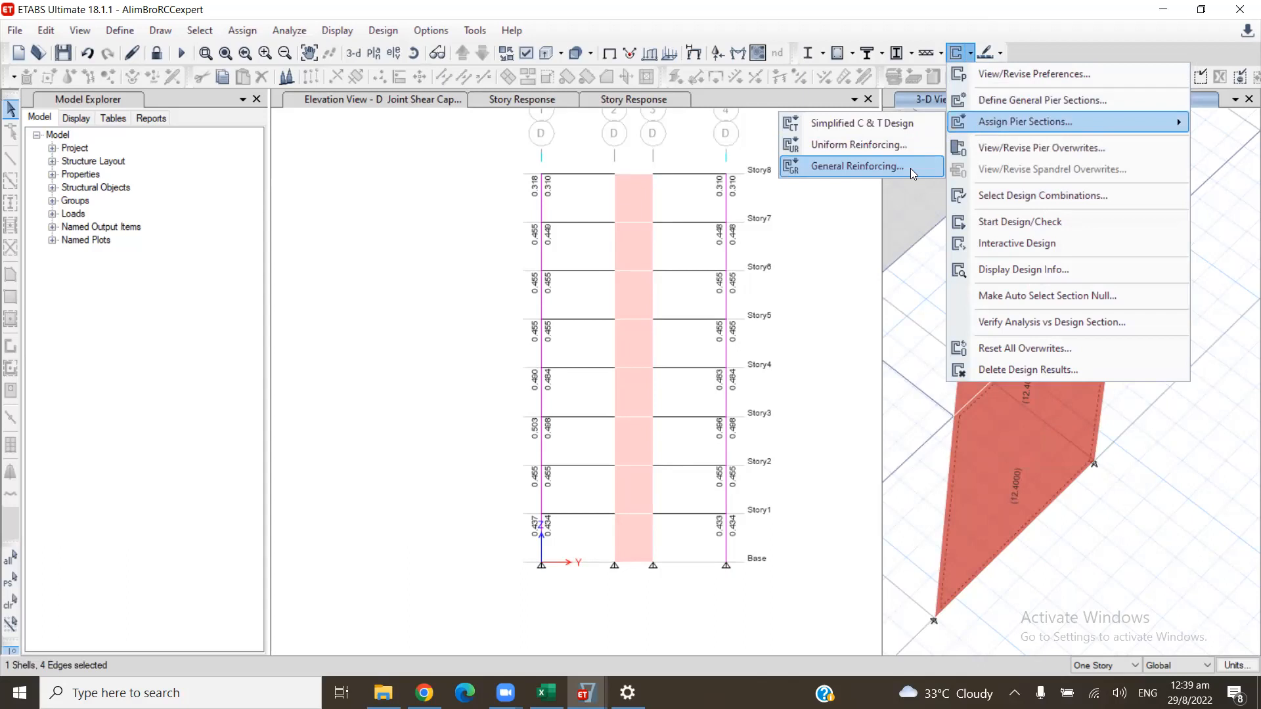
{"action": "left_click", "coordinate": [902, 130]}
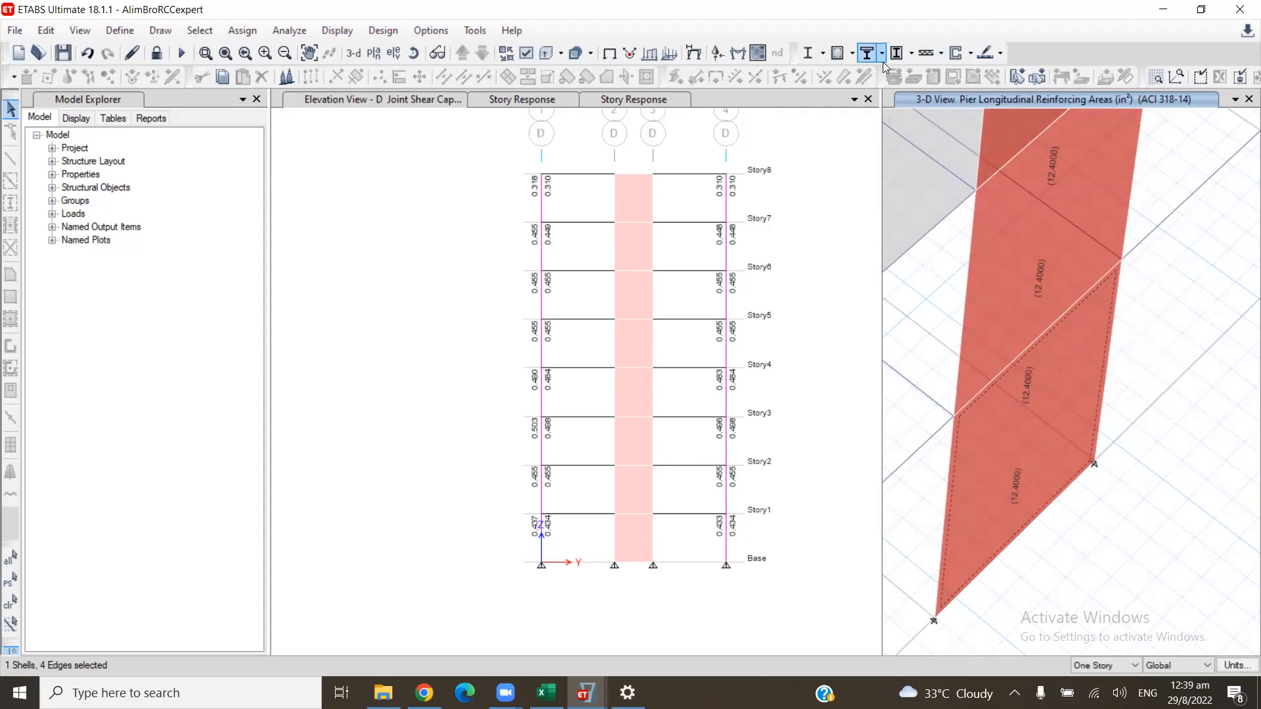
{"action": "left_click", "coordinate": [955, 53]}
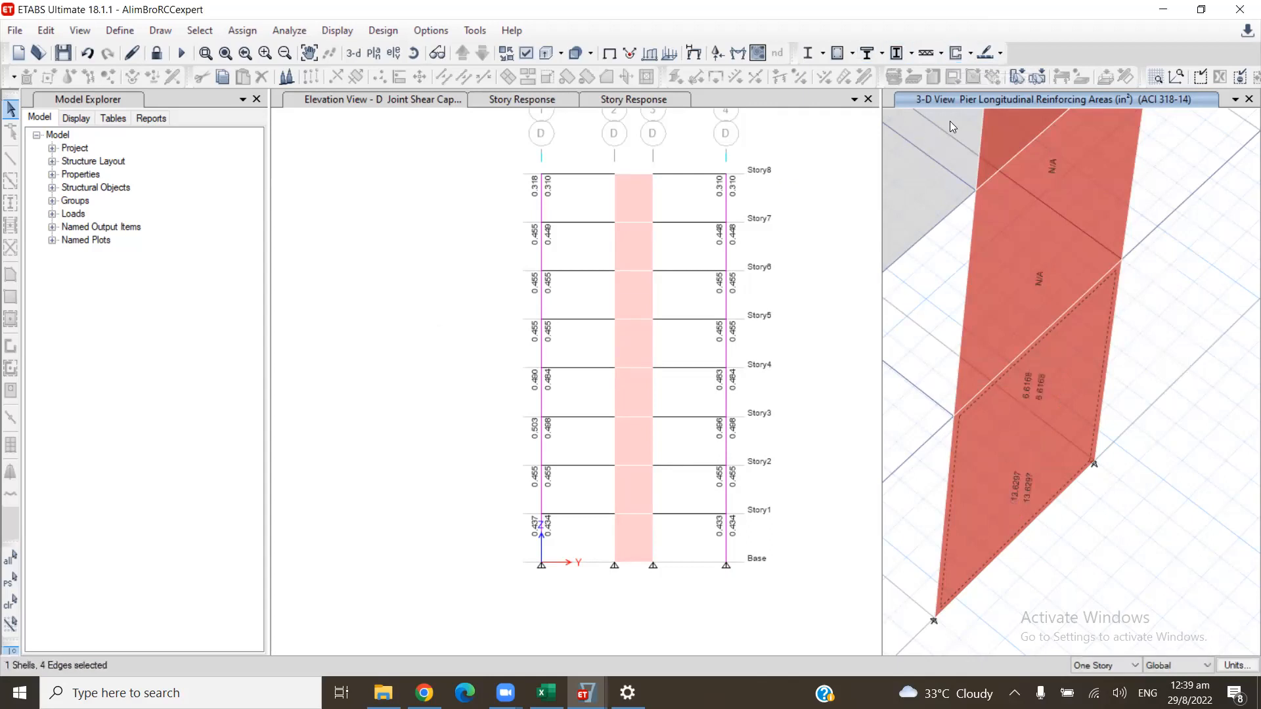
- Examine the Story1 pier's tension and compression reinforcement, shear design and boundary element check tables in its design details, and close the report
{"action": "right_click", "coordinate": [1067, 360]}
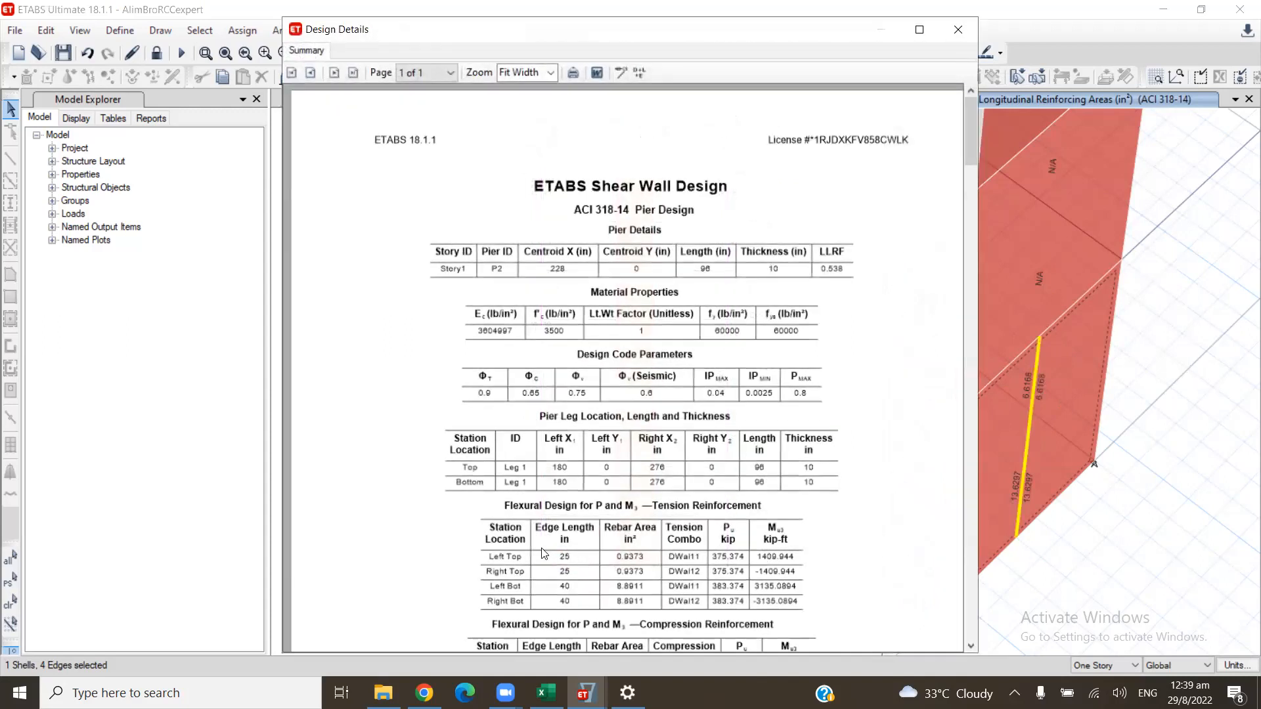
{"action": "scroll", "coordinate": [590, 531], "scroll_direction": "down", "scroll_amount": 3}
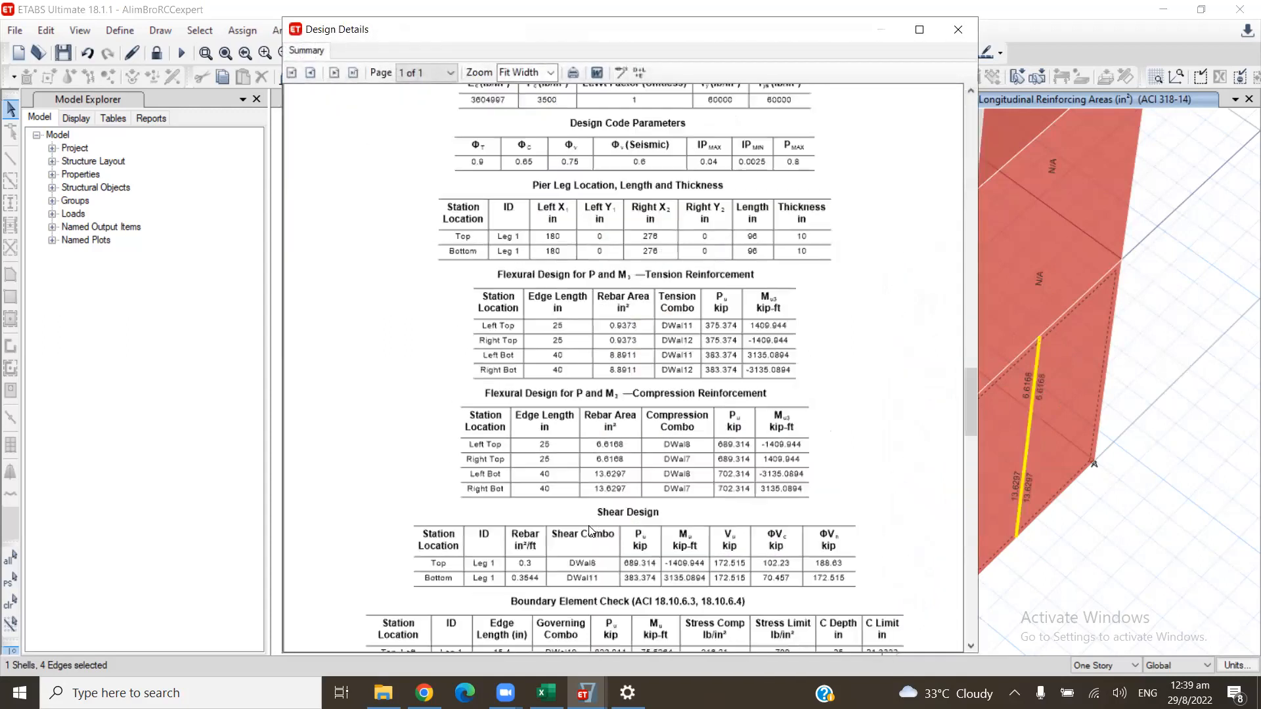
{"action": "scroll", "coordinate": [590, 530], "scroll_direction": "down", "scroll_amount": 2}
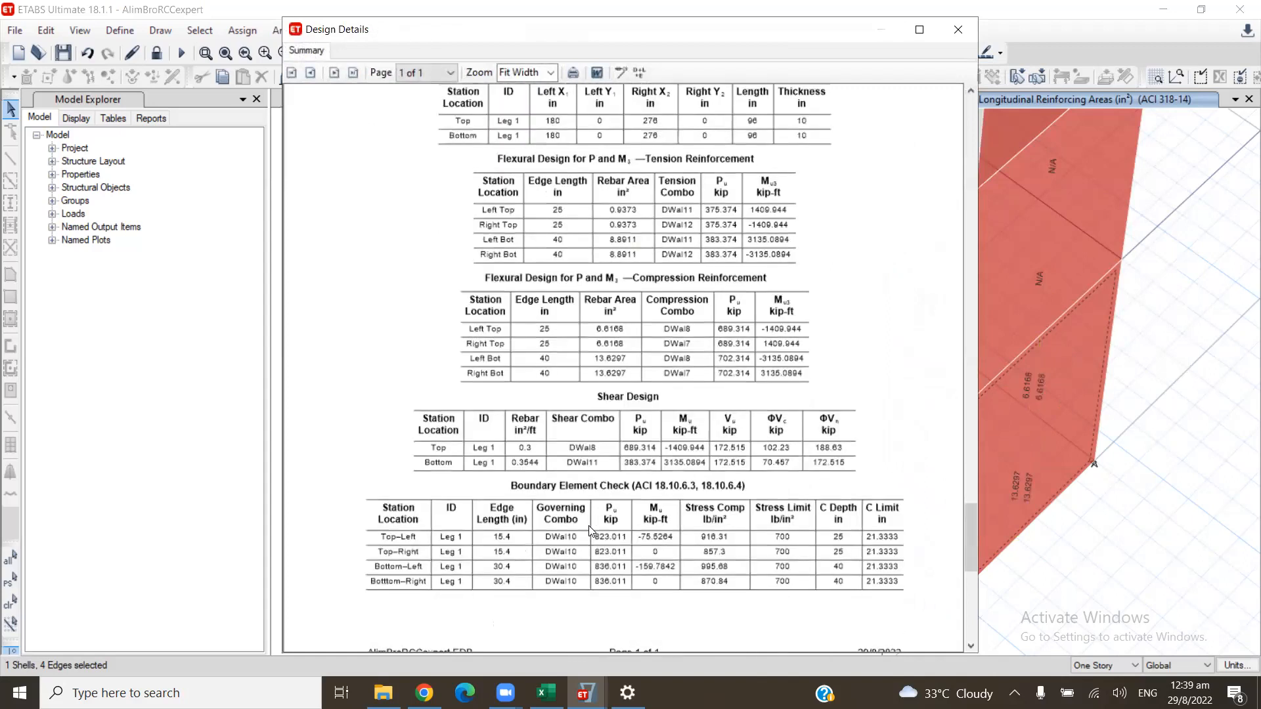
{"action": "scroll", "coordinate": [590, 530], "scroll_direction": "down", "scroll_amount": 1}
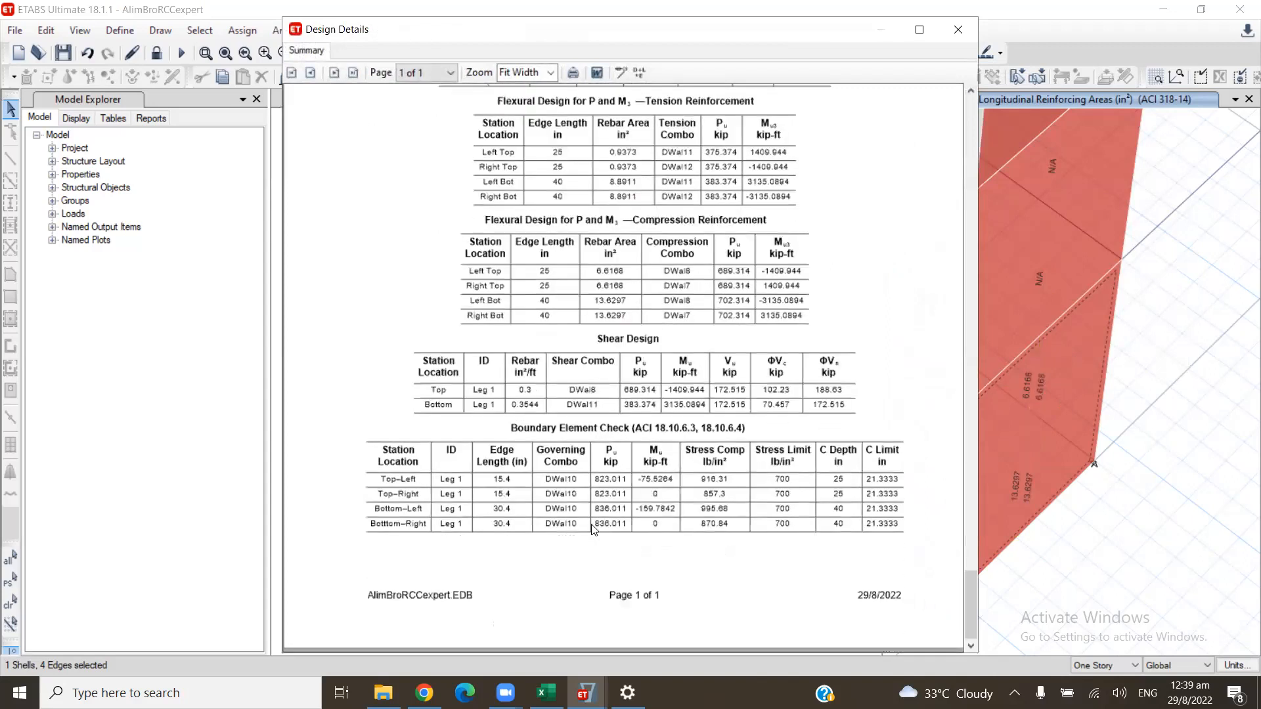
{"action": "scroll", "coordinate": [591, 530], "scroll_direction": "up", "scroll_amount": 7}
{"action": "scroll", "coordinate": [591, 546], "scroll_direction": "down", "scroll_amount": 3}
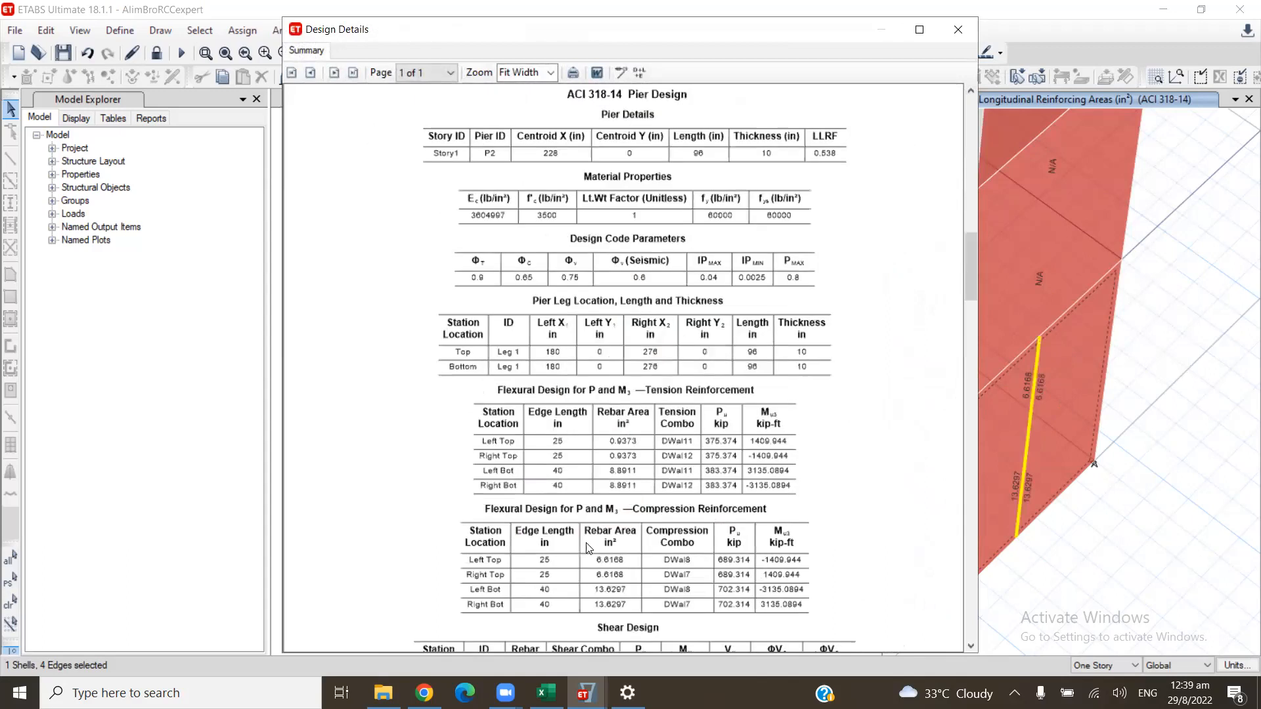
{"action": "scroll", "coordinate": [590, 547], "scroll_direction": "up", "scroll_amount": 2}
{"action": "scroll", "coordinate": [589, 547], "scroll_direction": "down", "scroll_amount": 3}
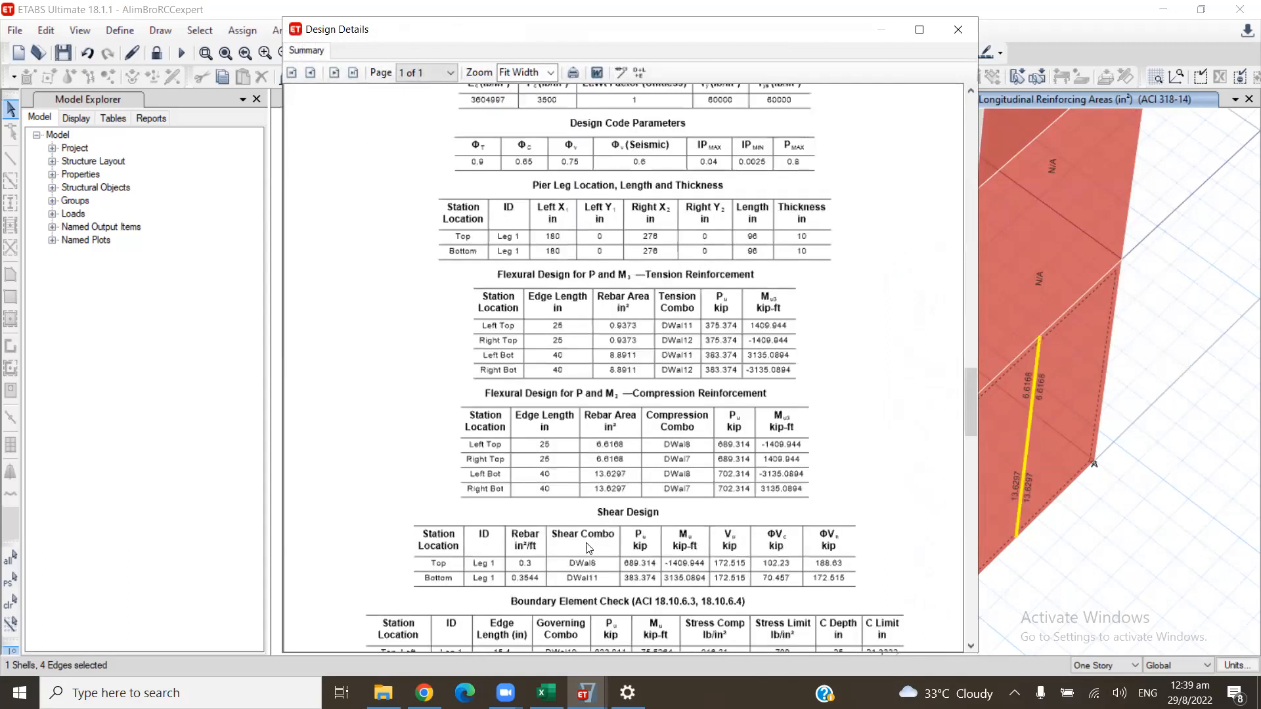
{"action": "scroll", "coordinate": [589, 548], "scroll_direction": "down", "scroll_amount": 2}
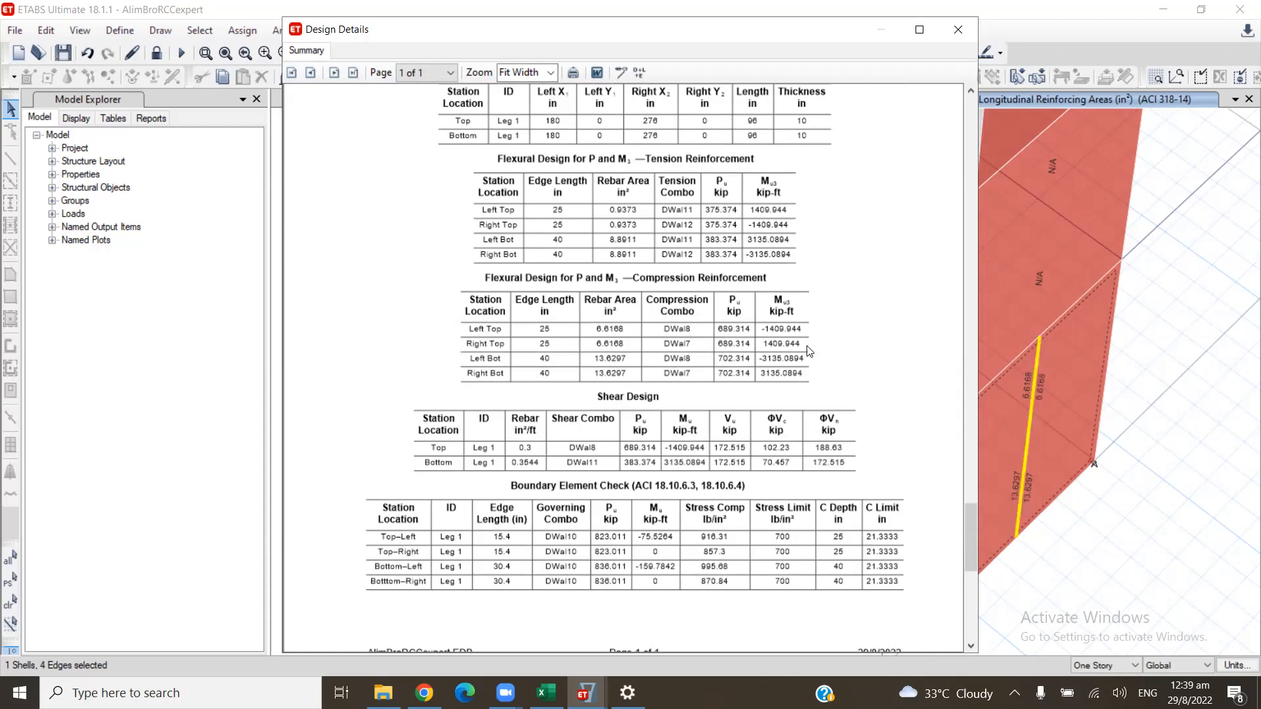
{"action": "scroll", "coordinate": [601, 387], "scroll_direction": "down", "scroll_amount": 1}
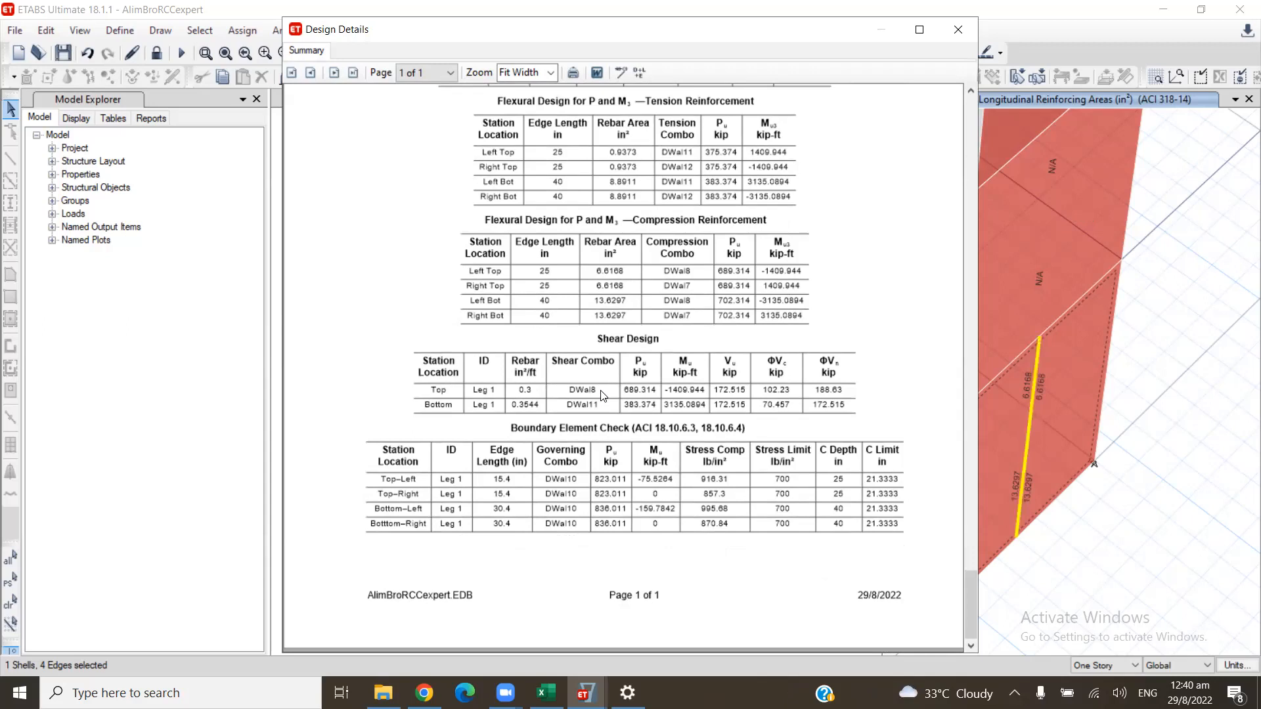
{"action": "left_click", "coordinate": [956, 32]}
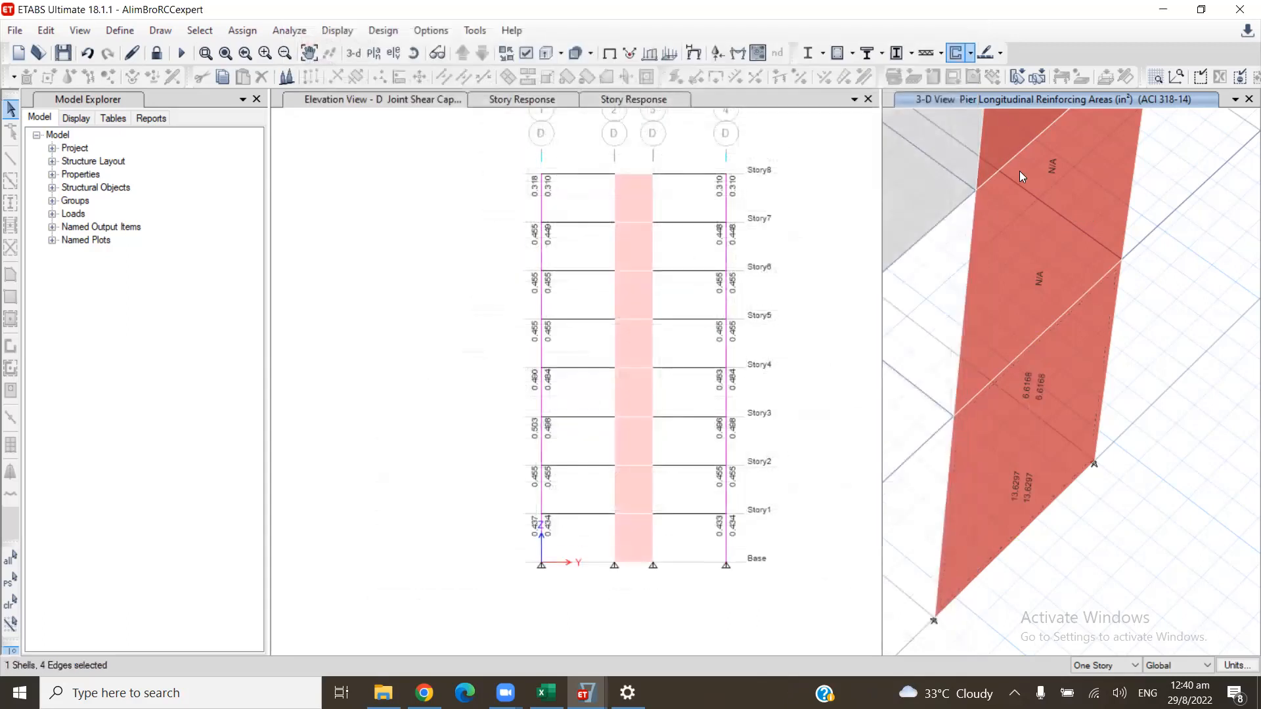
- Select the Story1 wall panel and assign General Reinforcing to it with the Reinforcement to be Designed option
{"action": "left_click", "coordinate": [971, 53]}
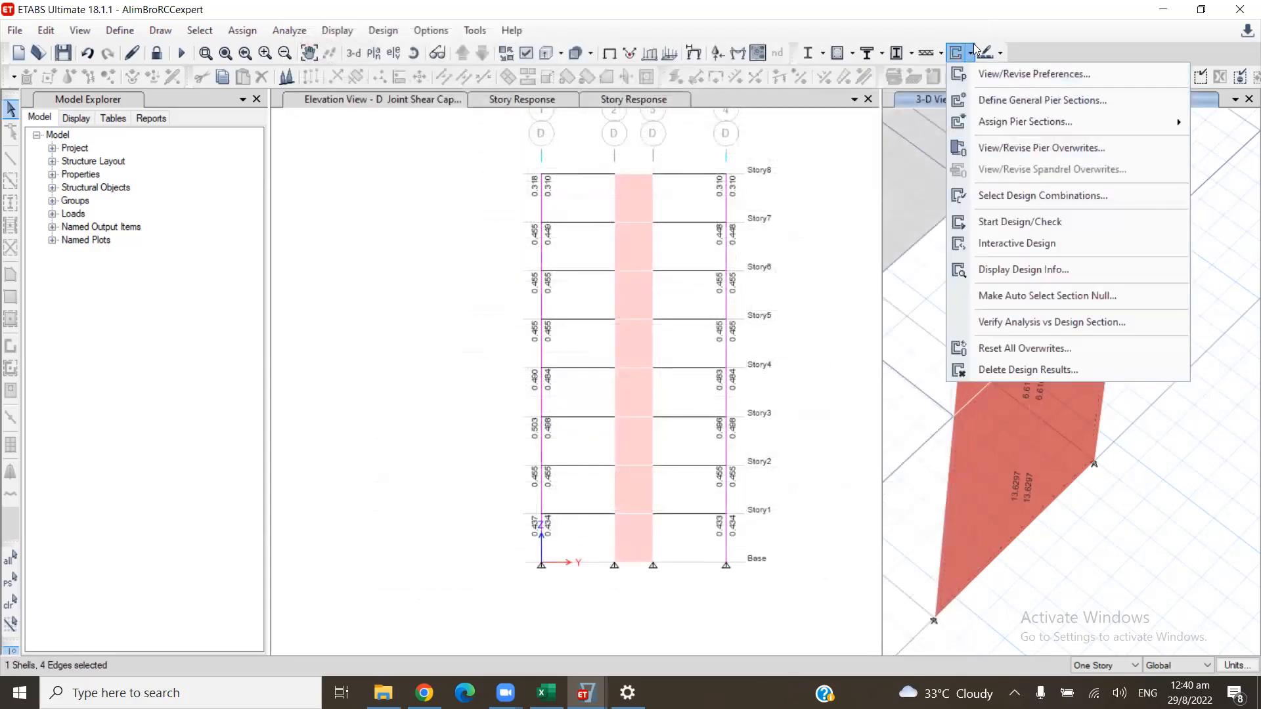
{"action": "left_click", "coordinate": [1071, 392]}
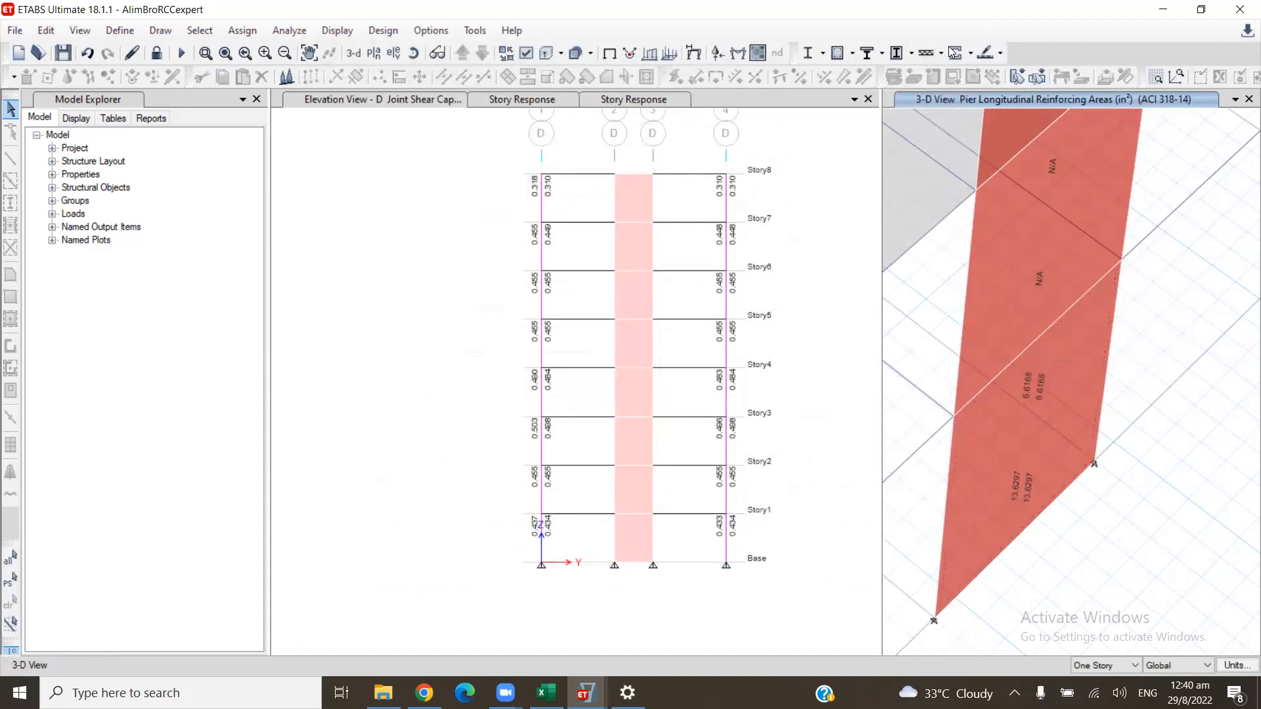
{"action": "left_click", "coordinate": [970, 52]}
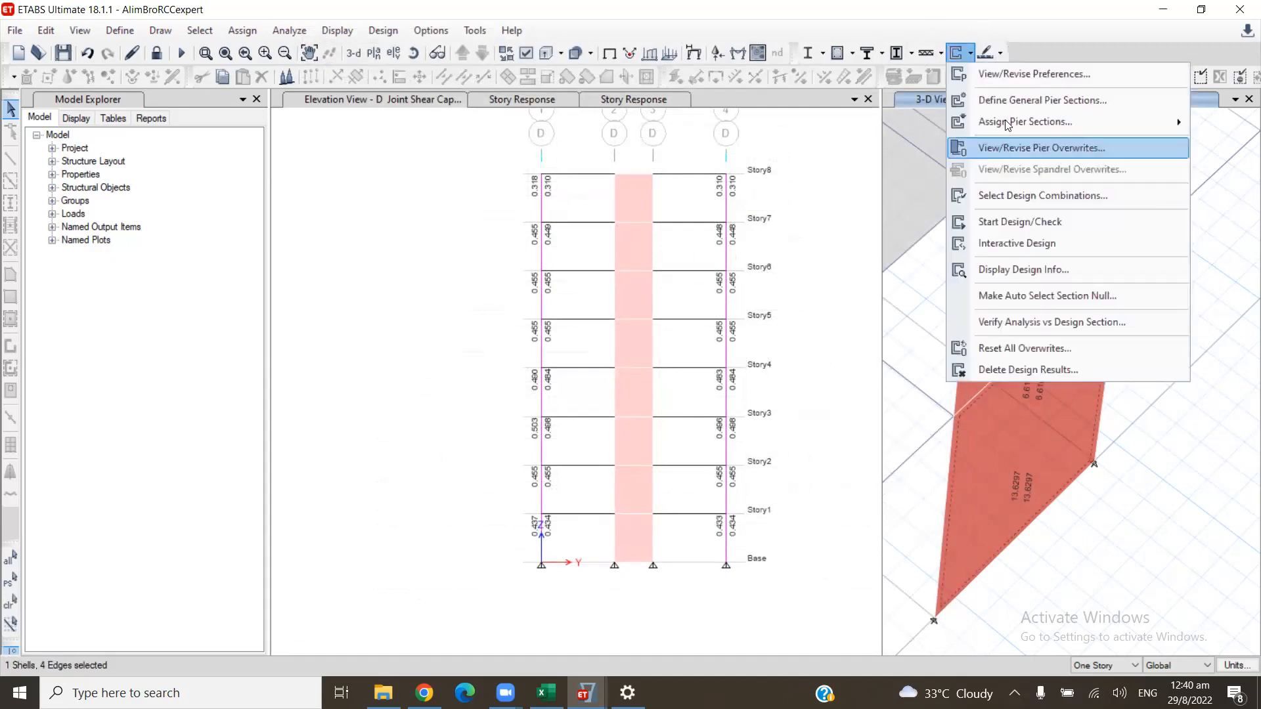
{"action": "mouse_move", "coordinate": [1011, 122]}
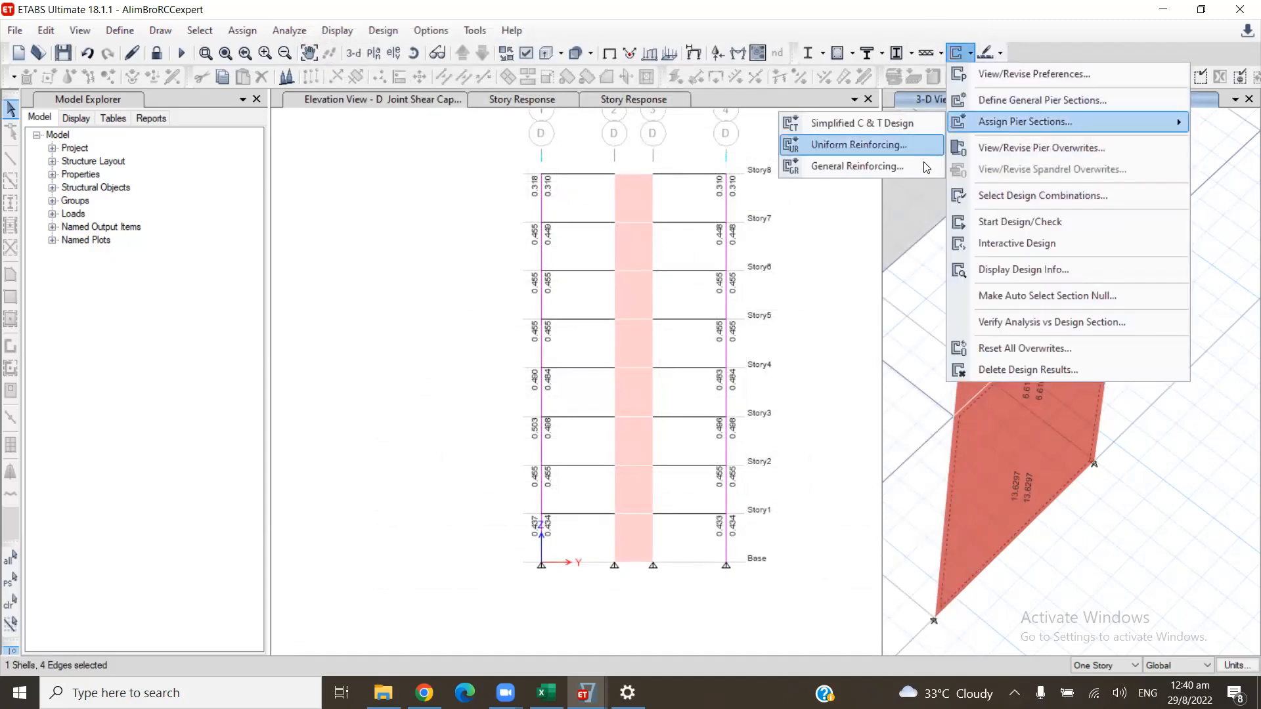
{"action": "left_click", "coordinate": [923, 164]}
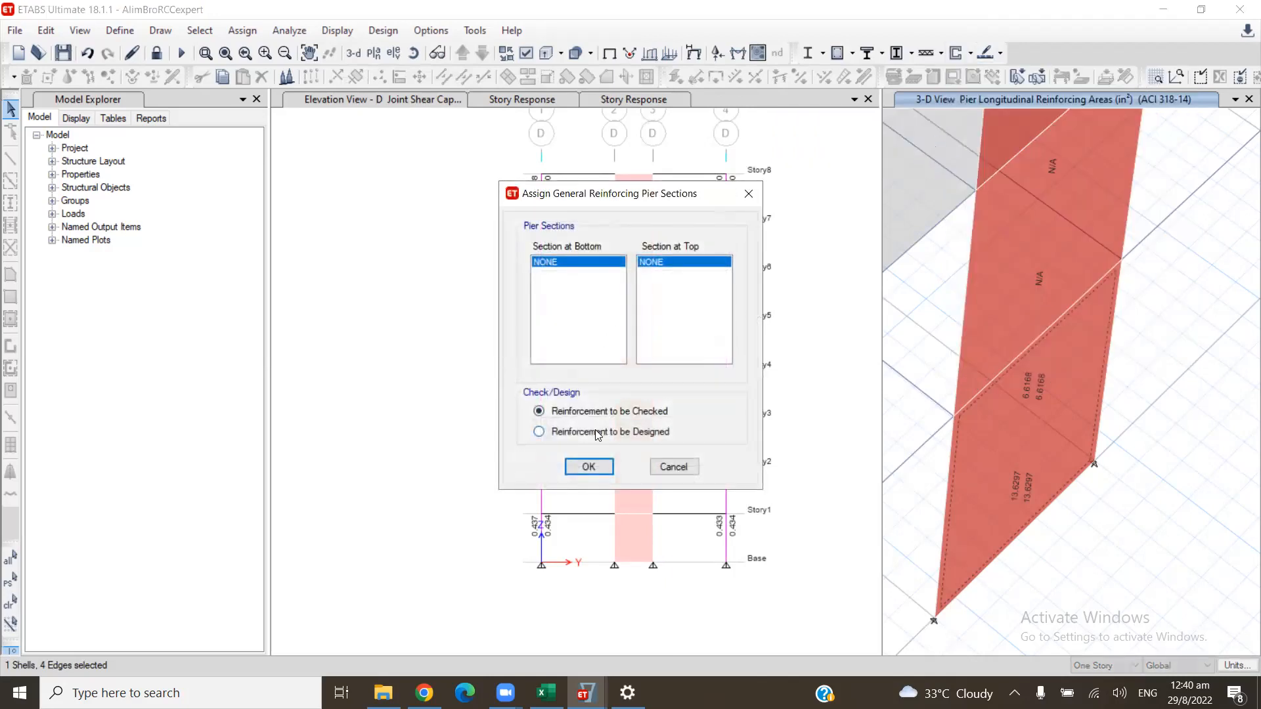
{"action": "left_click", "coordinate": [538, 431]}
{"action": "left_click", "coordinate": [591, 465]}
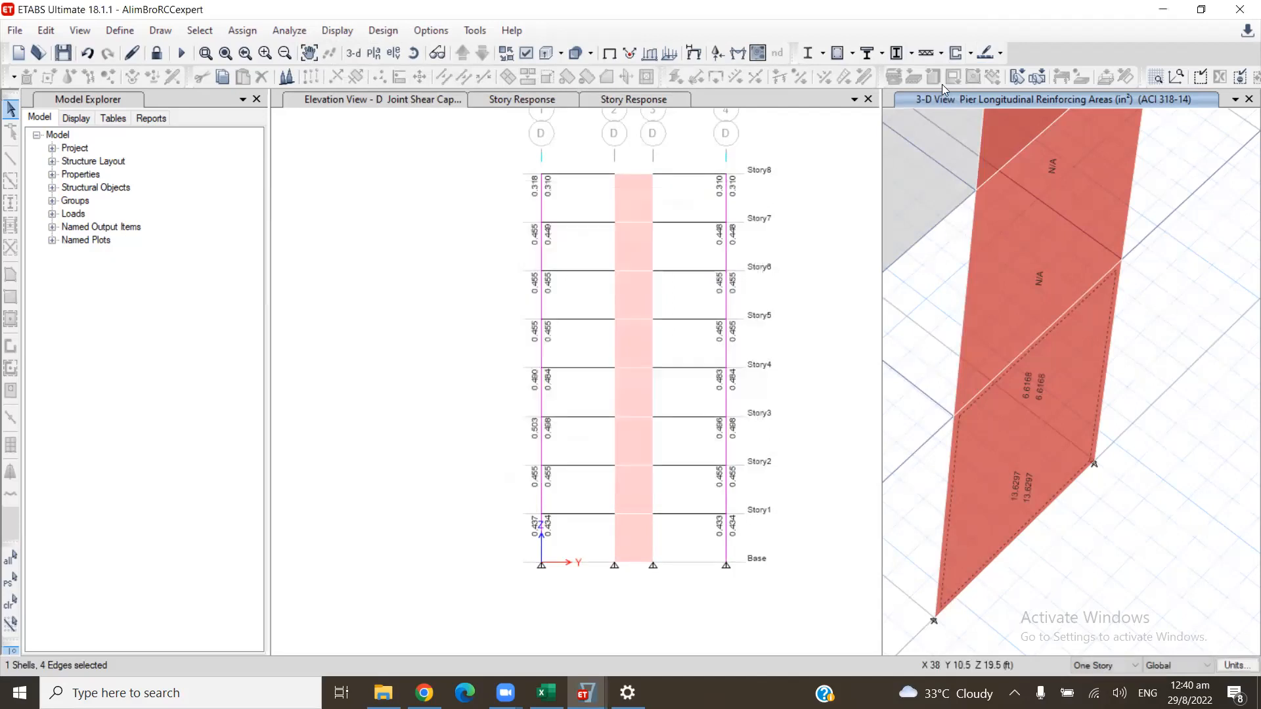
- Check the list of defined general pier sections and close it
{"action": "left_click", "coordinate": [969, 53]}
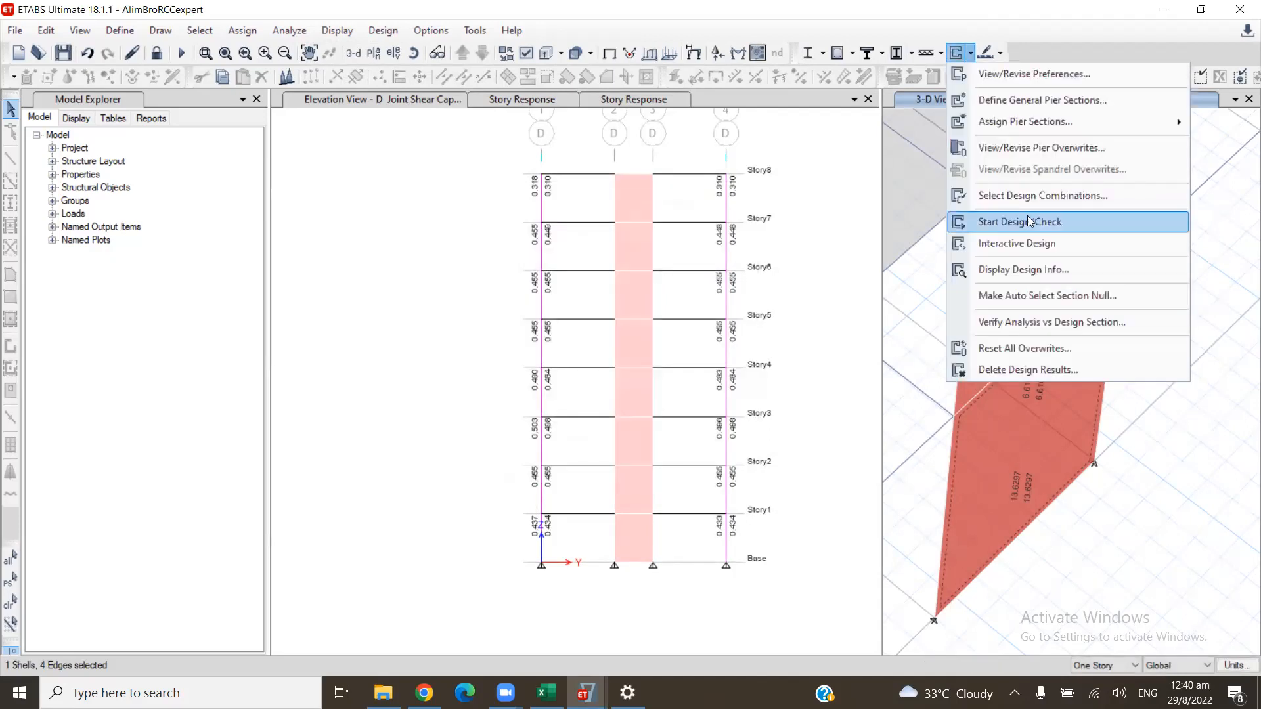
{"action": "mouse_move", "coordinate": [1020, 132]}
{"action": "left_click", "coordinate": [1044, 101]}
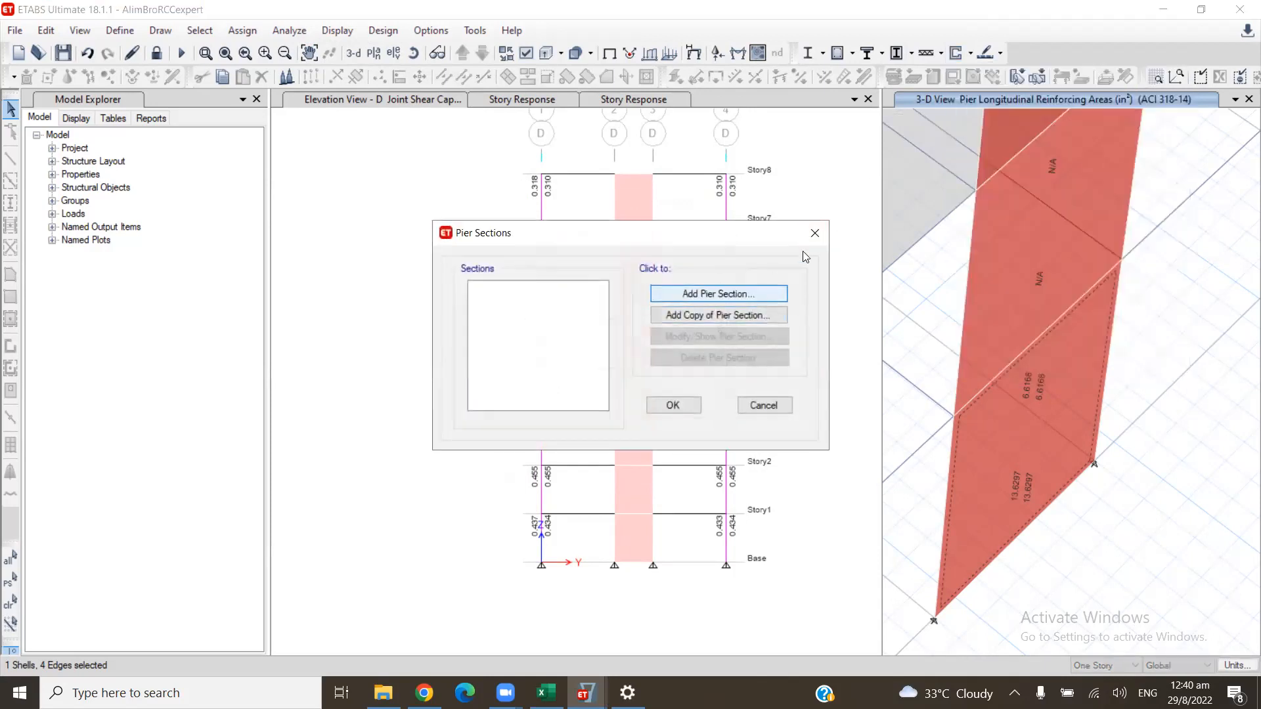
{"action": "left_click", "coordinate": [815, 232]}
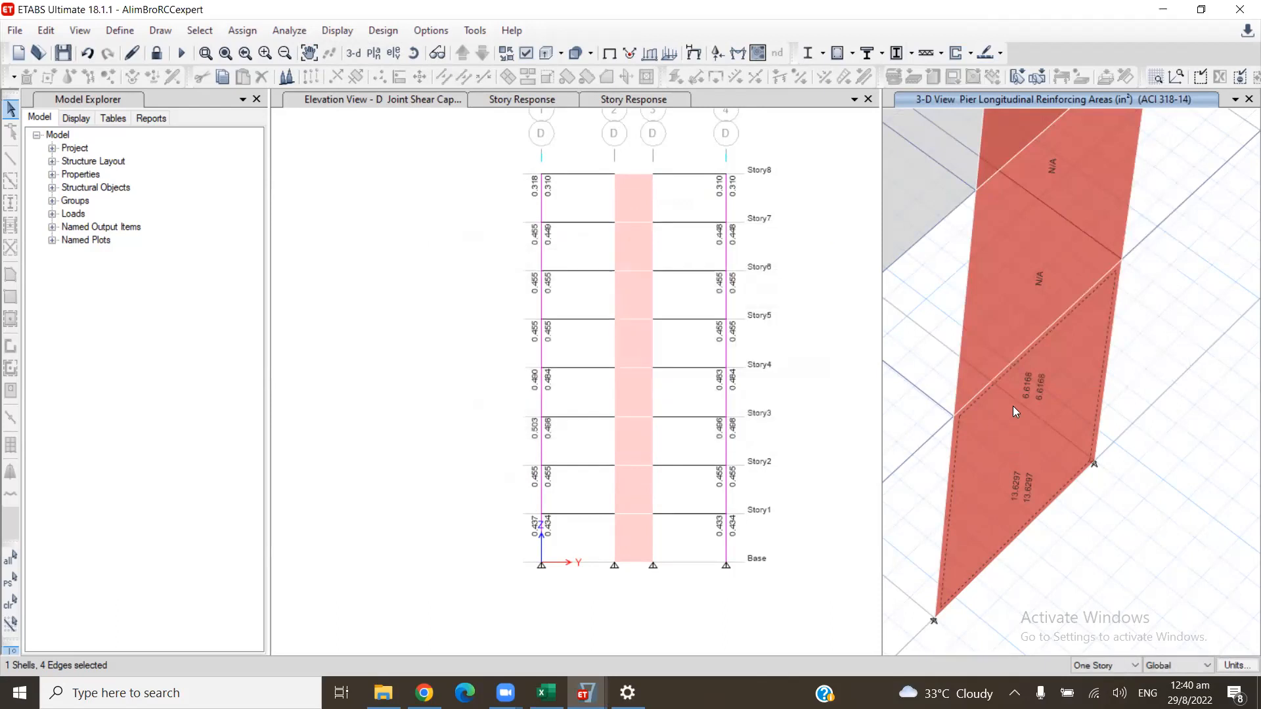
- Review the Story1 pier's required rebar area, required and current reinforcement ratios and shear design, and close the report
{"action": "middle_click_drag", "start_coordinate": [1017, 413], "coordinate": [1013, 388]}
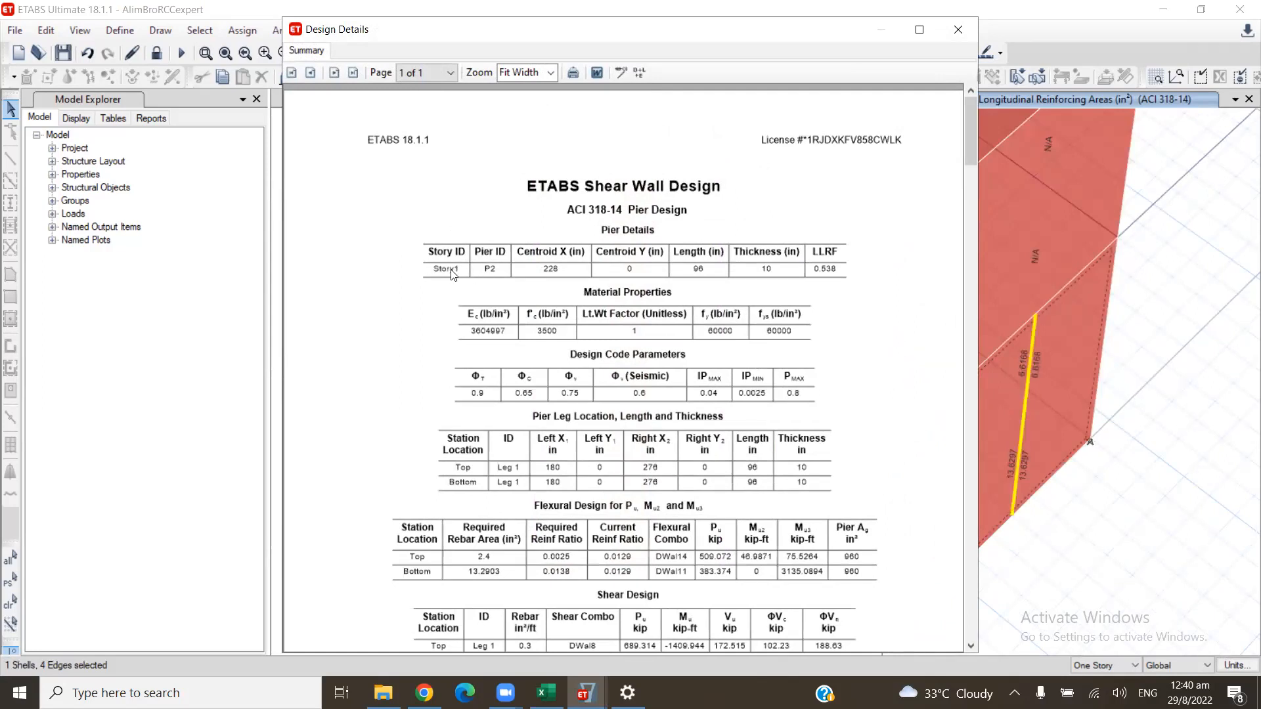
{"action": "left_click", "coordinate": [1053, 358]}
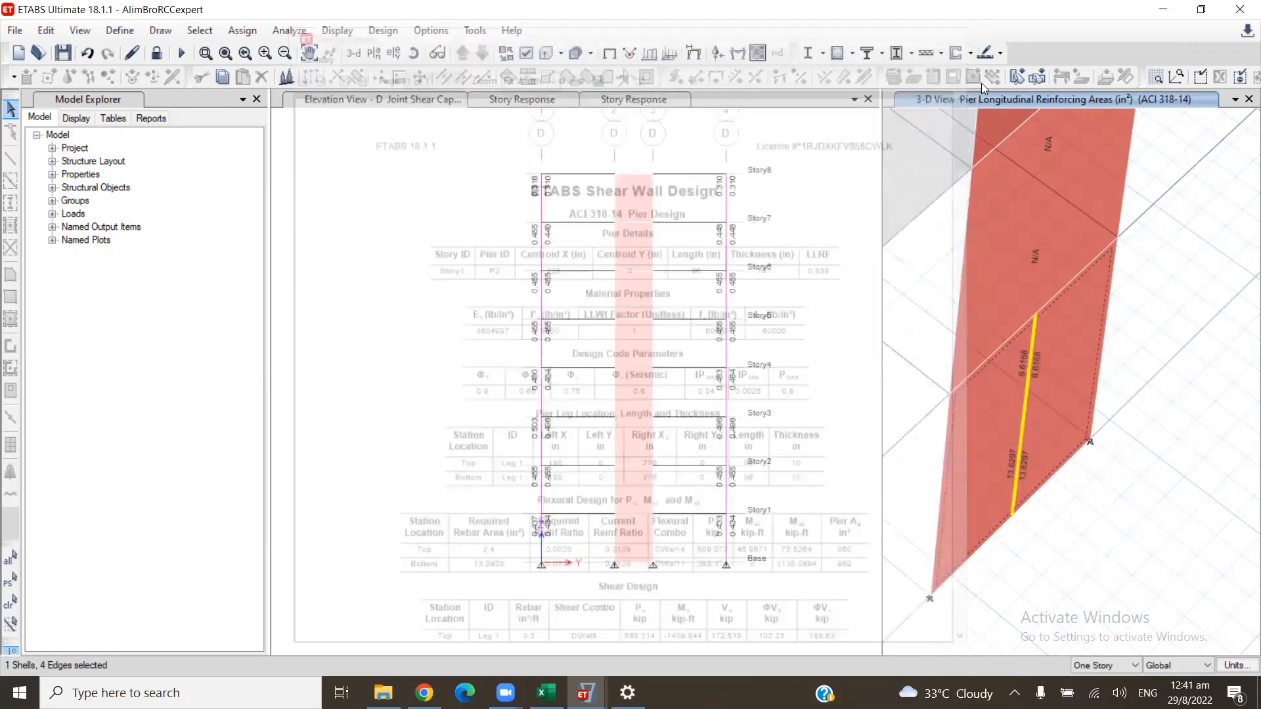
{"action": "left_click", "coordinate": [1047, 203]}
{"action": "left_click", "coordinate": [971, 53]}
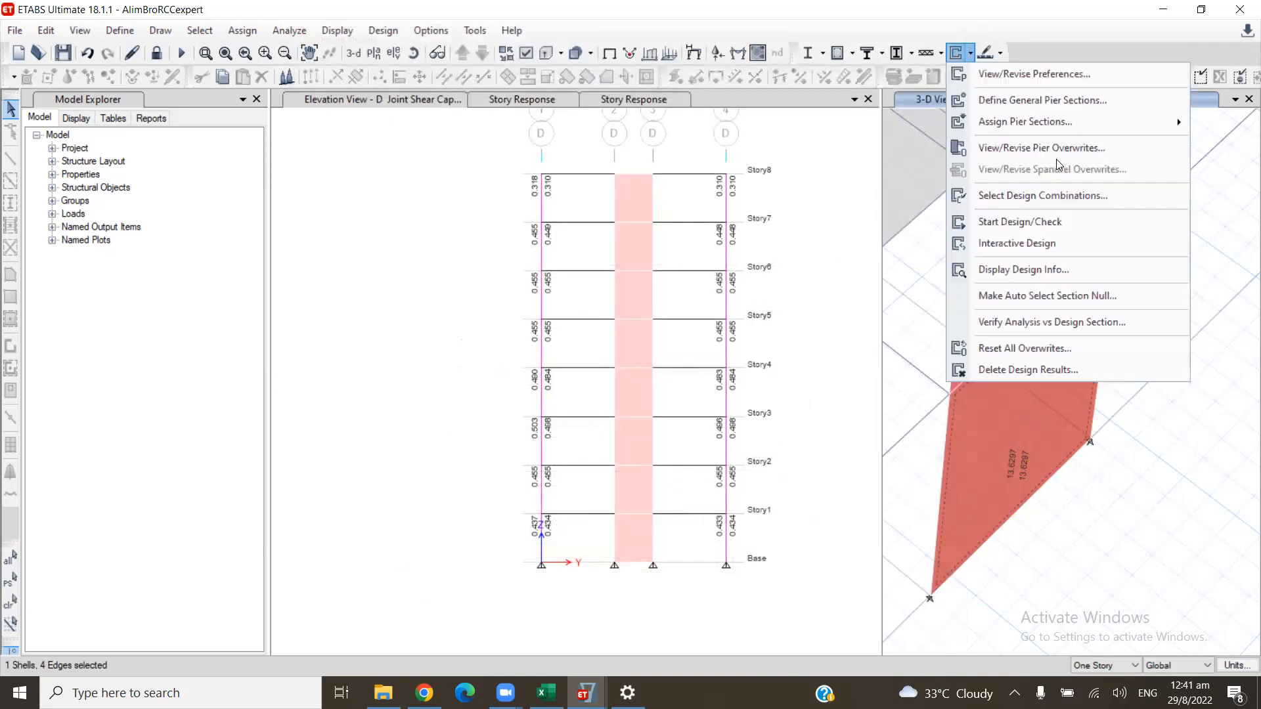
{"action": "mouse_move", "coordinate": [1071, 127]}
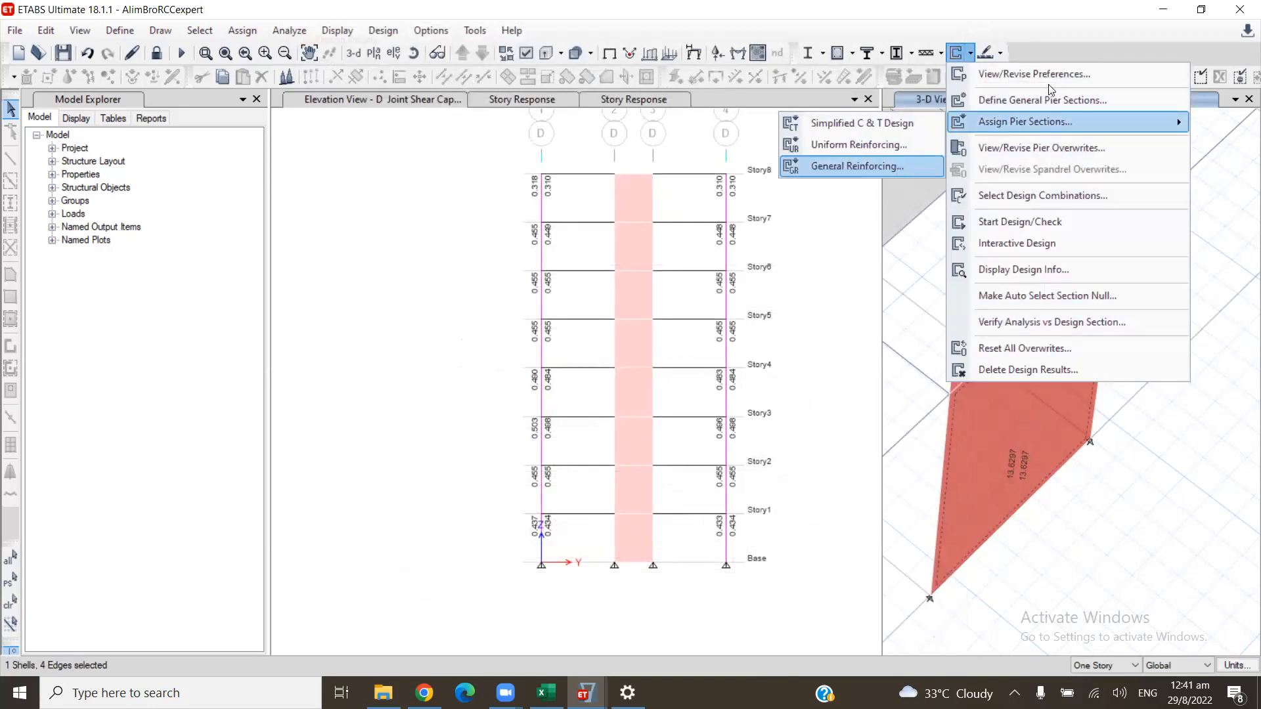
{"action": "left_click", "coordinate": [1051, 102]}
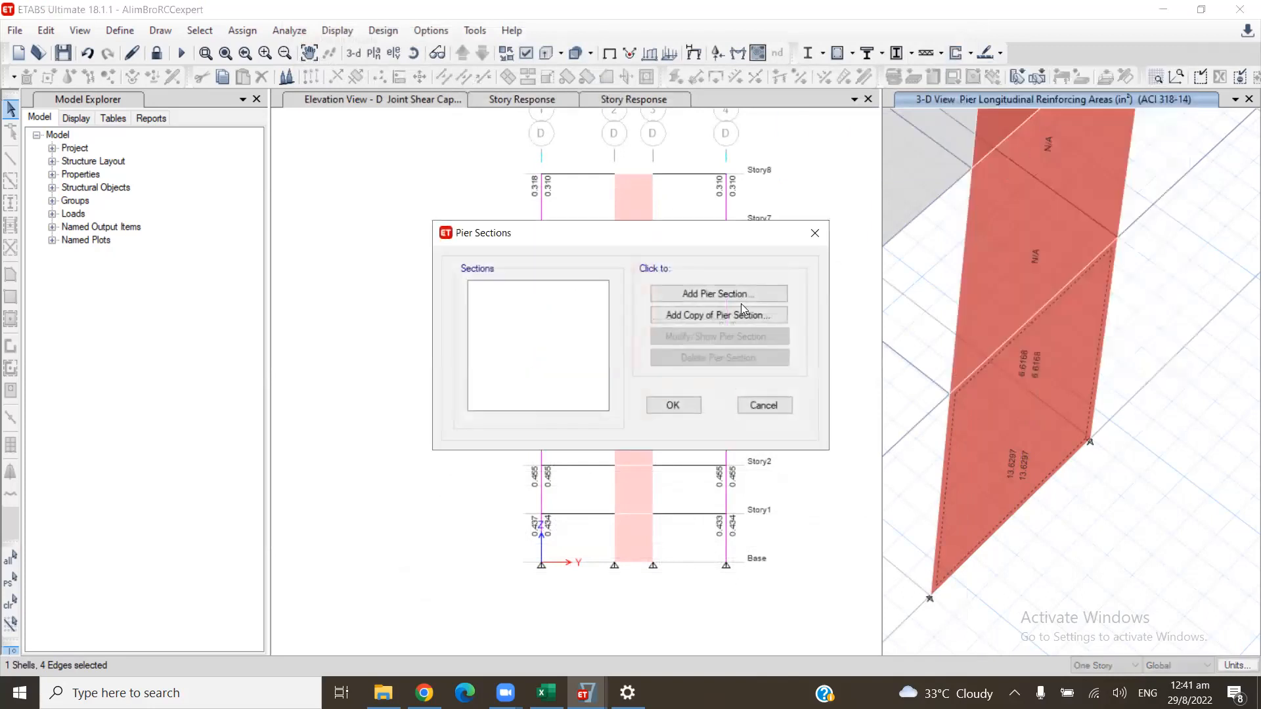
{"action": "left_click", "coordinate": [749, 297]}
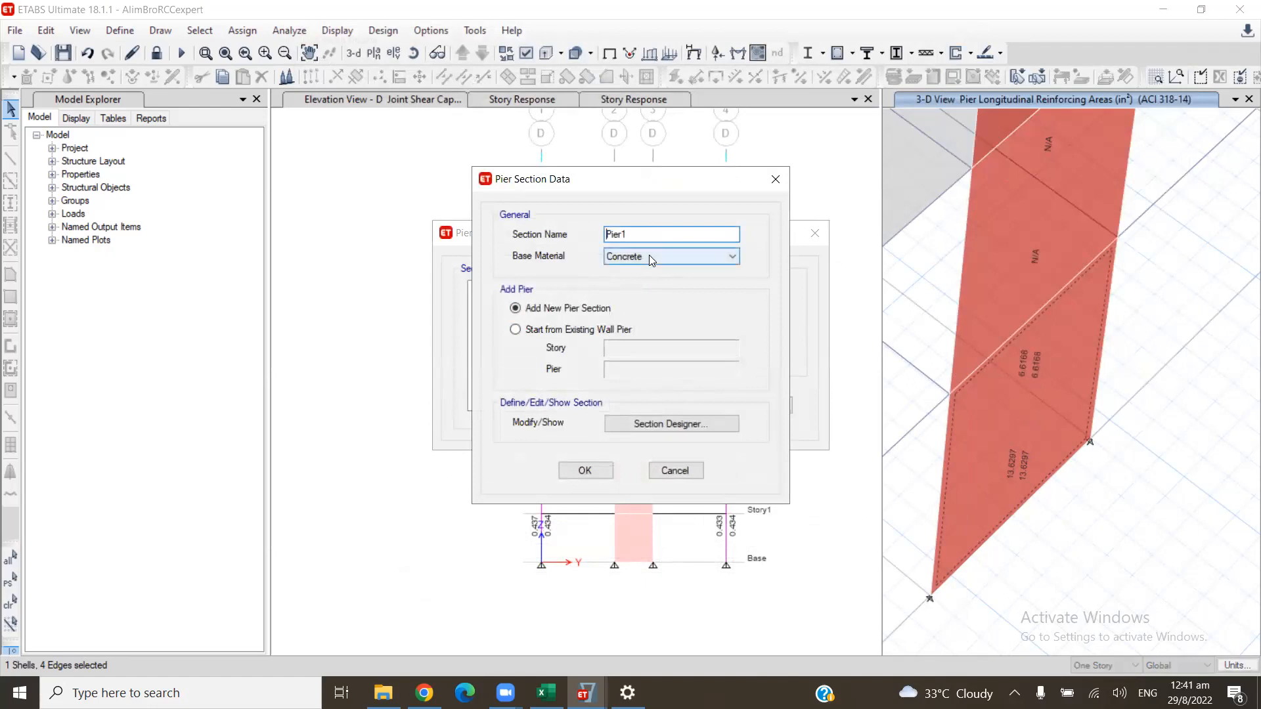
{"action": "left_click", "coordinate": [597, 331]}
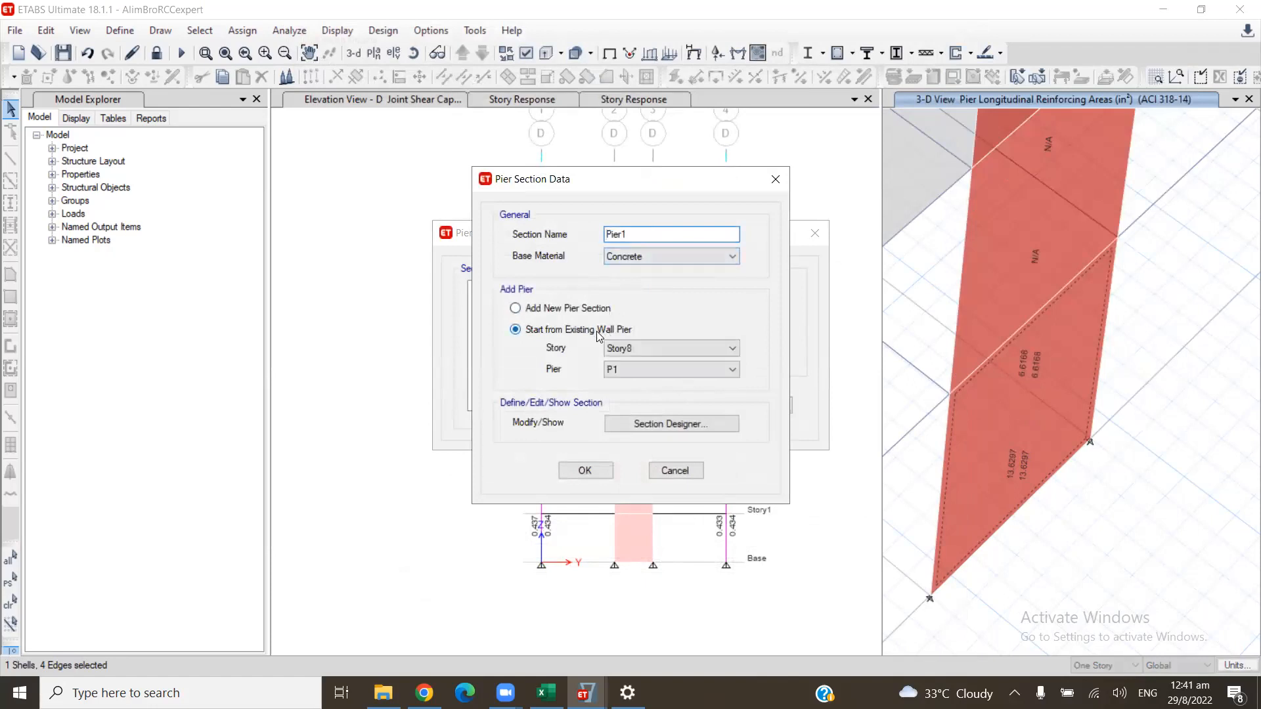
{"action": "left_click", "coordinate": [670, 349]}
{"action": "left_click", "coordinate": [654, 438]}
{"action": "left_click", "coordinate": [646, 370]}
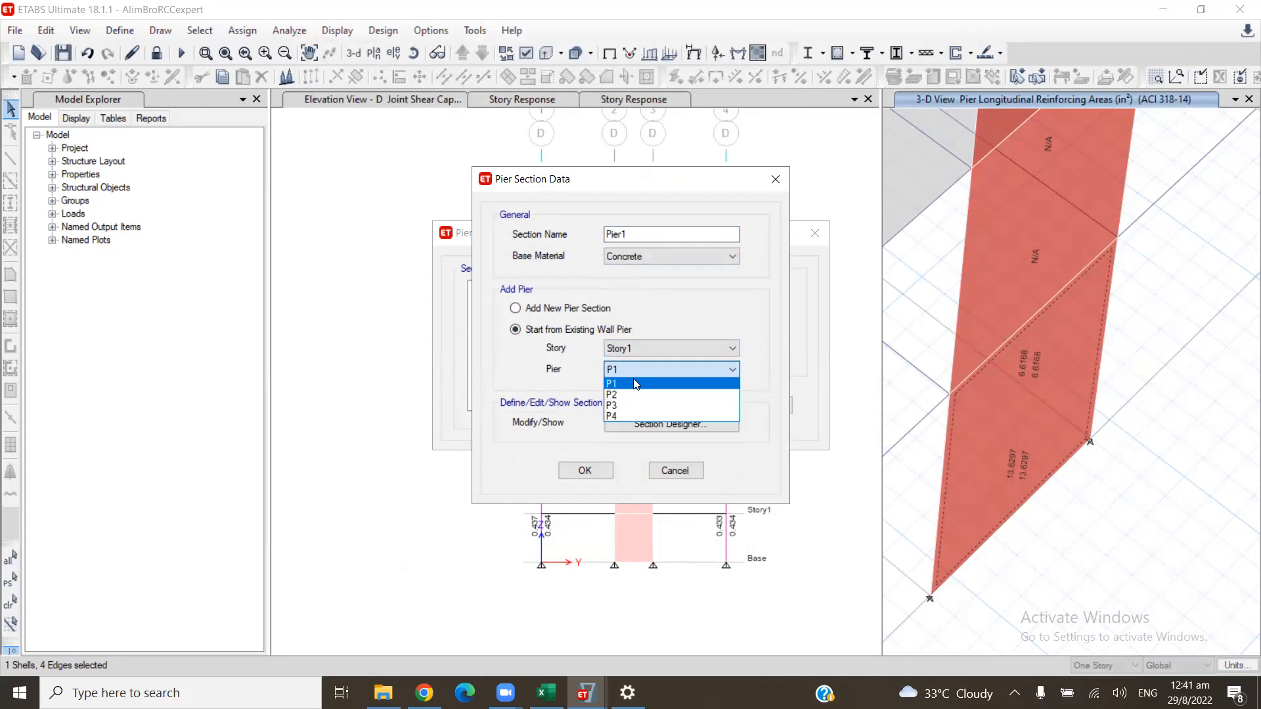
{"action": "left_click", "coordinate": [631, 395]}
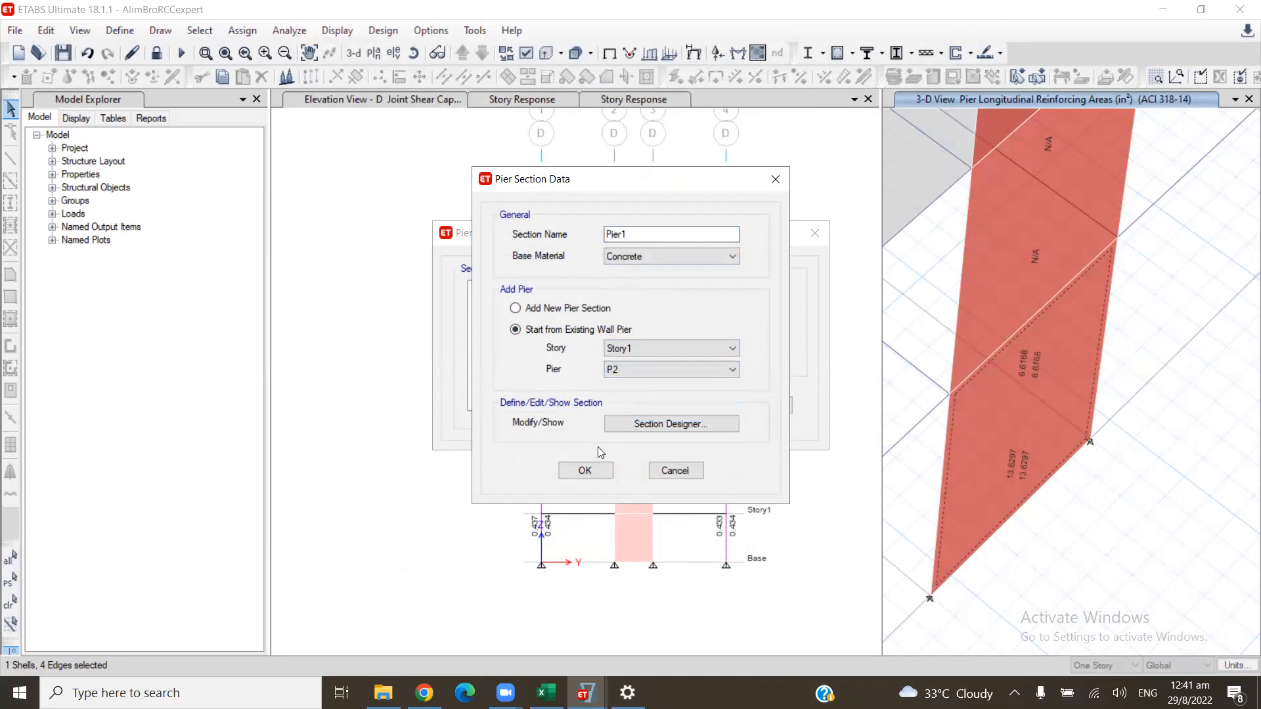
{"action": "left_click", "coordinate": [589, 472]}
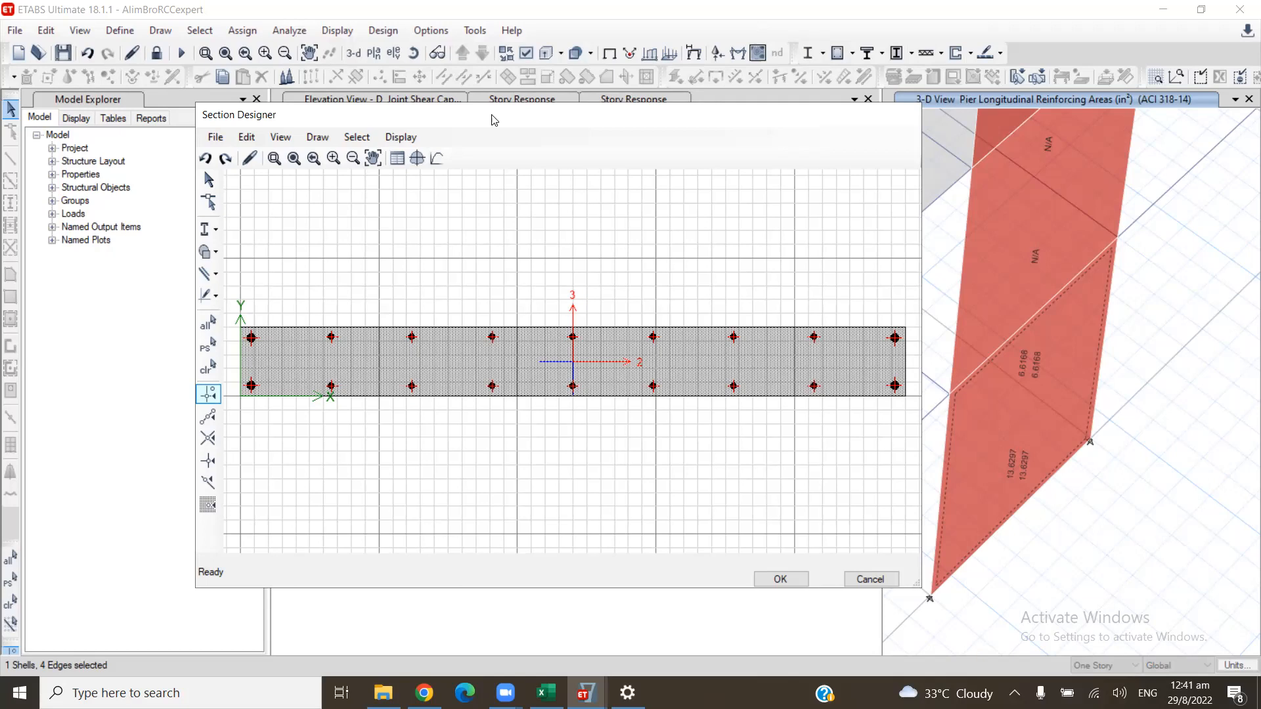
{"action": "left_click", "coordinate": [857, 578]}
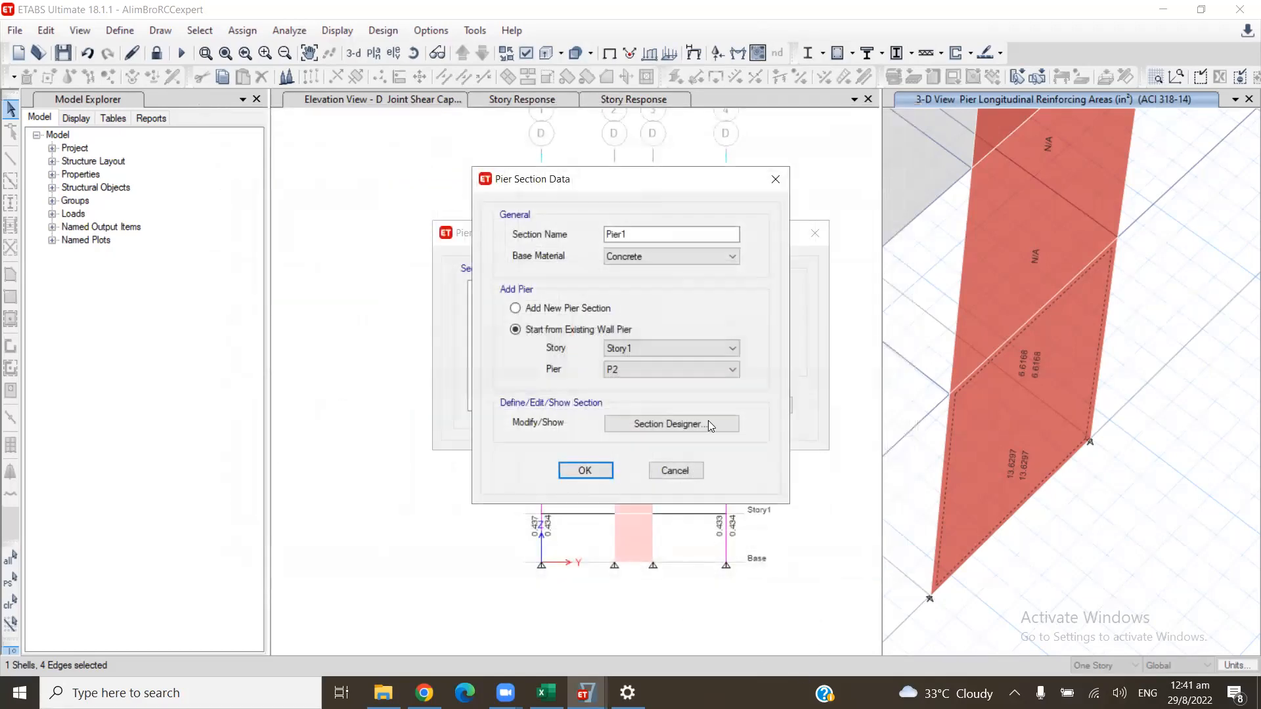
{"action": "left_click", "coordinate": [676, 470]}
{"action": "left_click", "coordinate": [765, 408]}
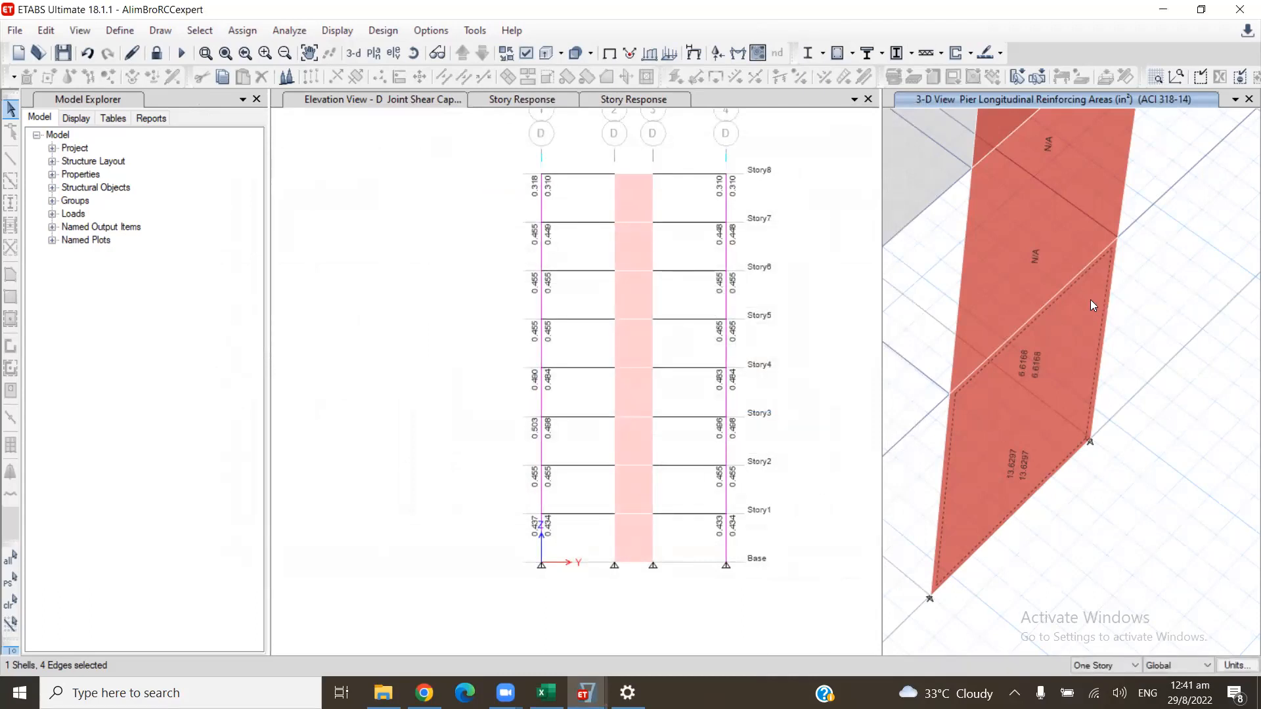
- Assign the Simplified C & T Design pier section to the Story1 wall panel and run the shear wall design check
{"action": "left_click", "coordinate": [1141, 296]}
{"action": "left_click", "coordinate": [1082, 341]}
{"action": "left_click", "coordinate": [969, 53]}
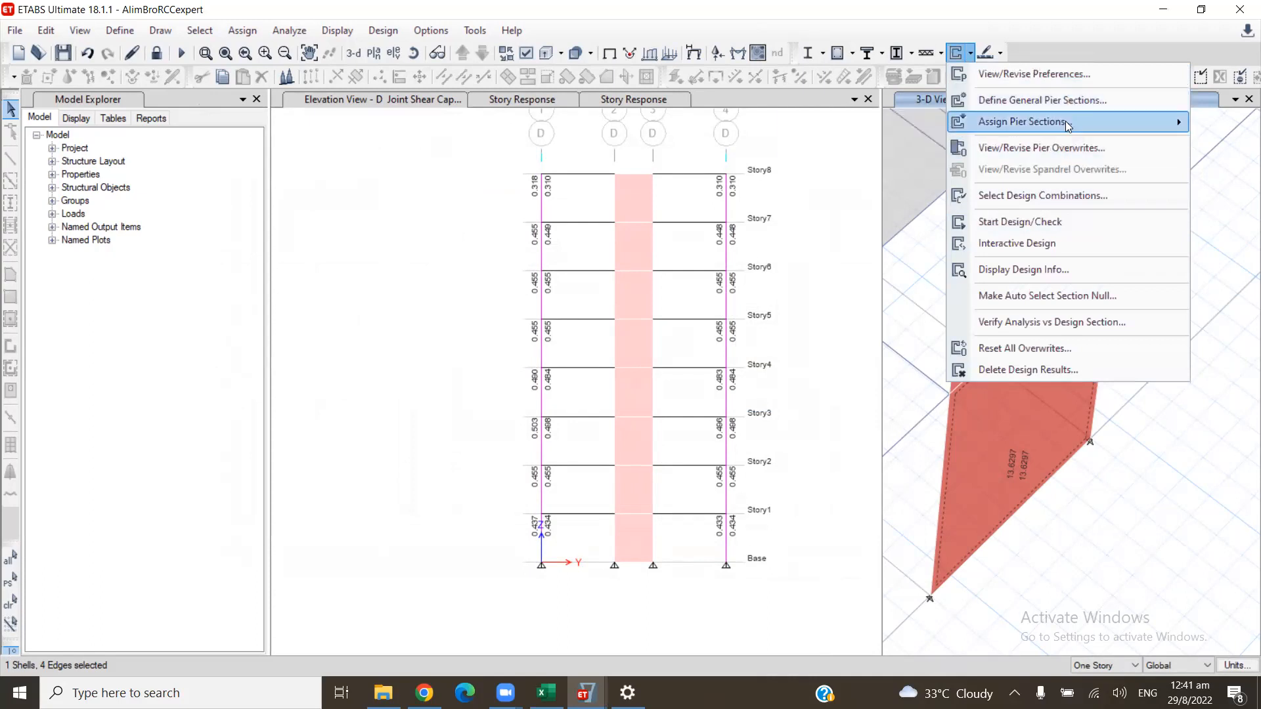
{"action": "mouse_move", "coordinate": [1069, 123]}
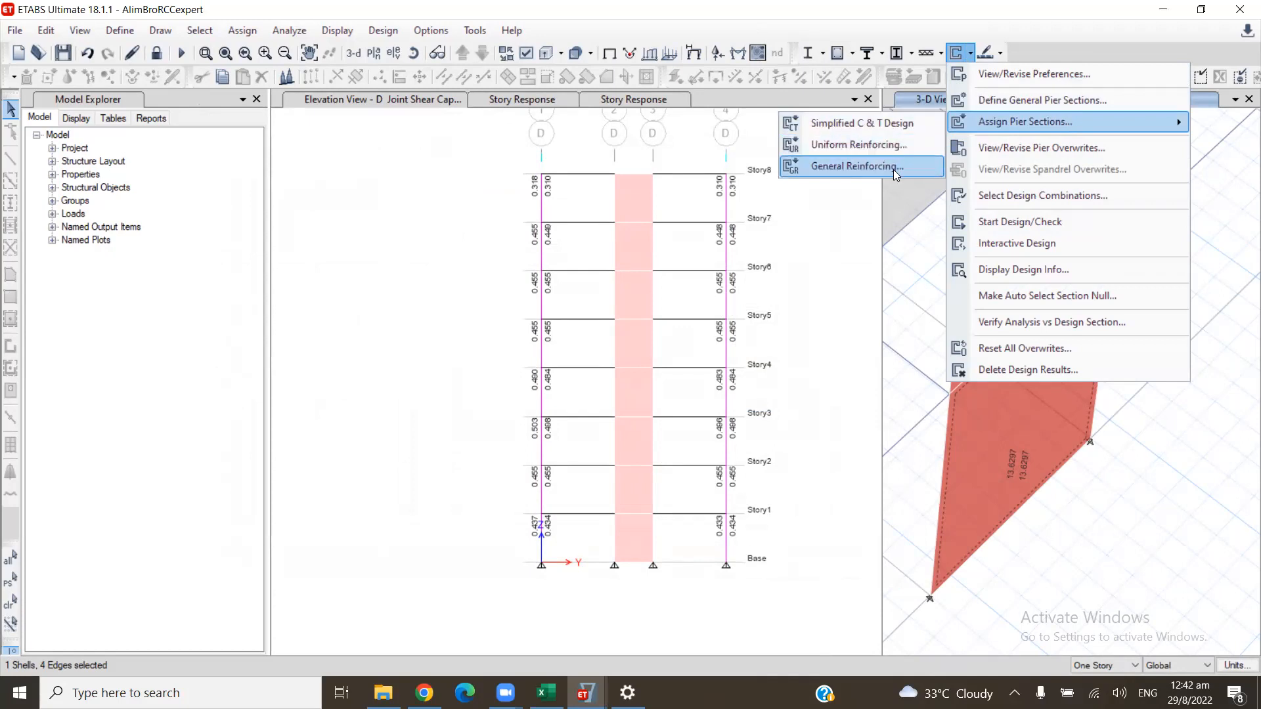
{"action": "left_click", "coordinate": [895, 125]}
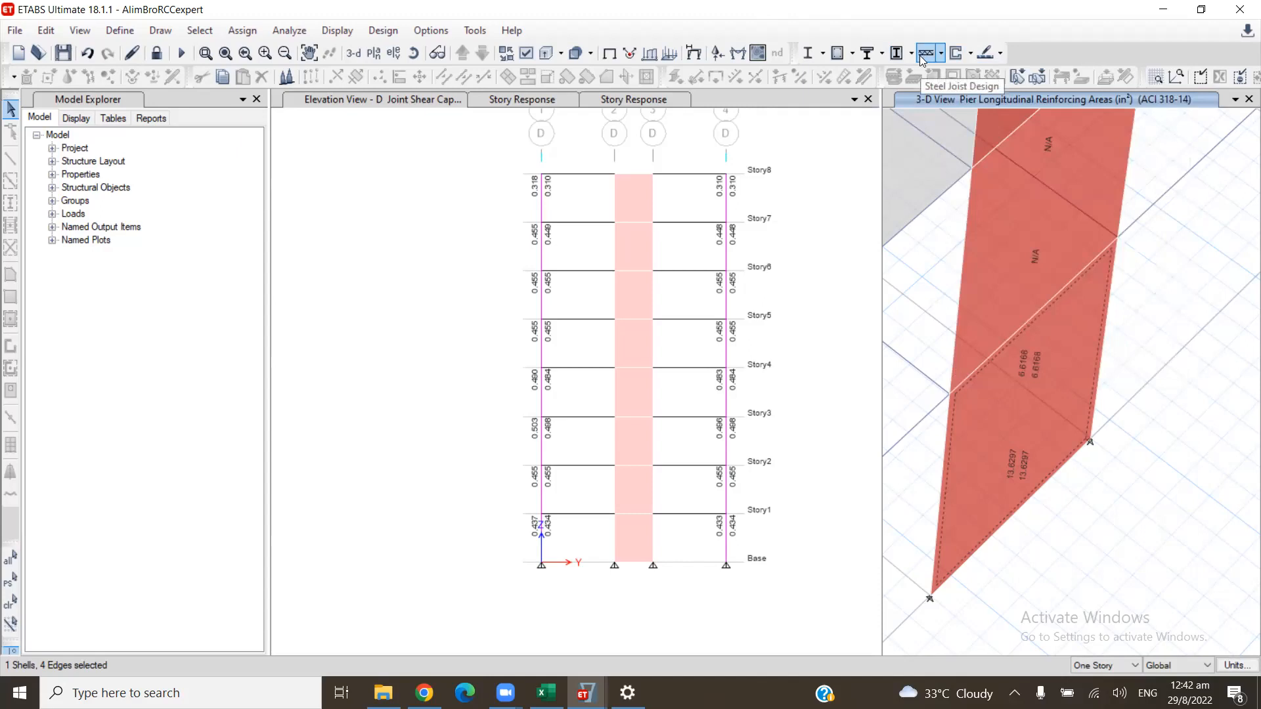
{"action": "left_click", "coordinate": [969, 53]}
{"action": "mouse_move", "coordinate": [983, 124]}
{"action": "left_click", "coordinate": [1005, 220]}
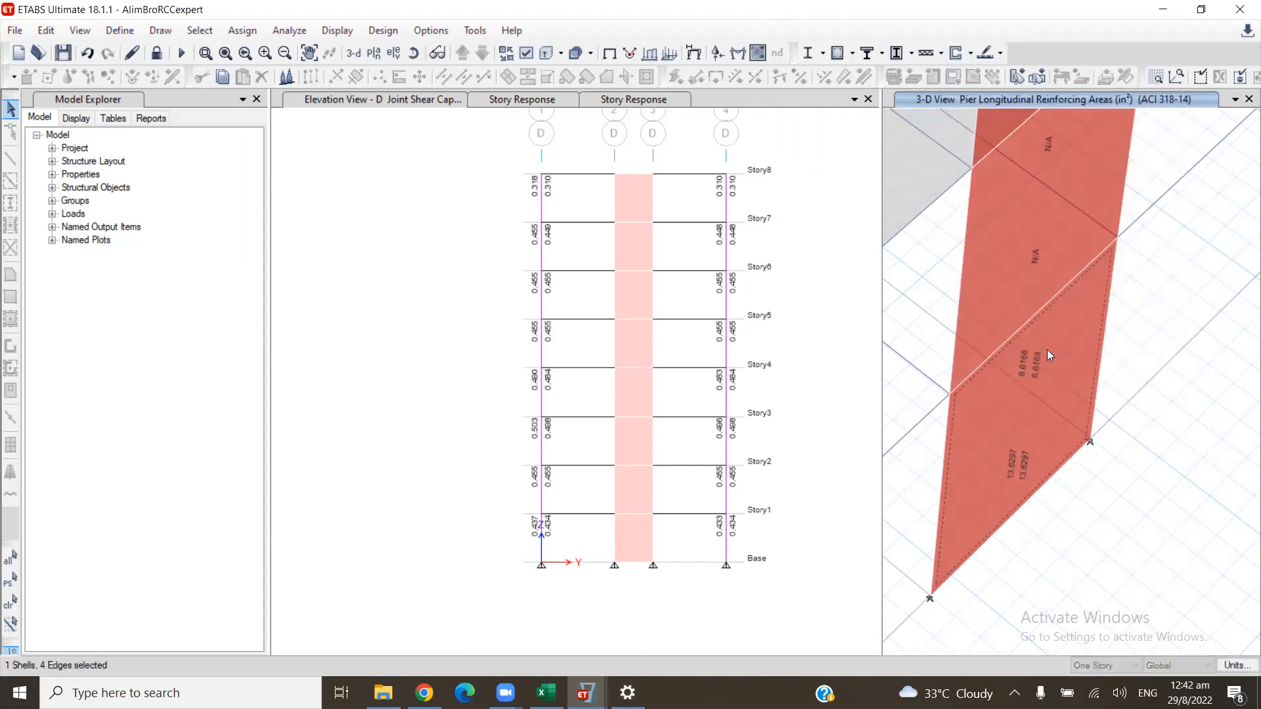
- Examine the Story1 pier's tension and compression reinforcement and shear design tables in its design details, and close the report
{"action": "right_click", "coordinate": [1052, 370]}
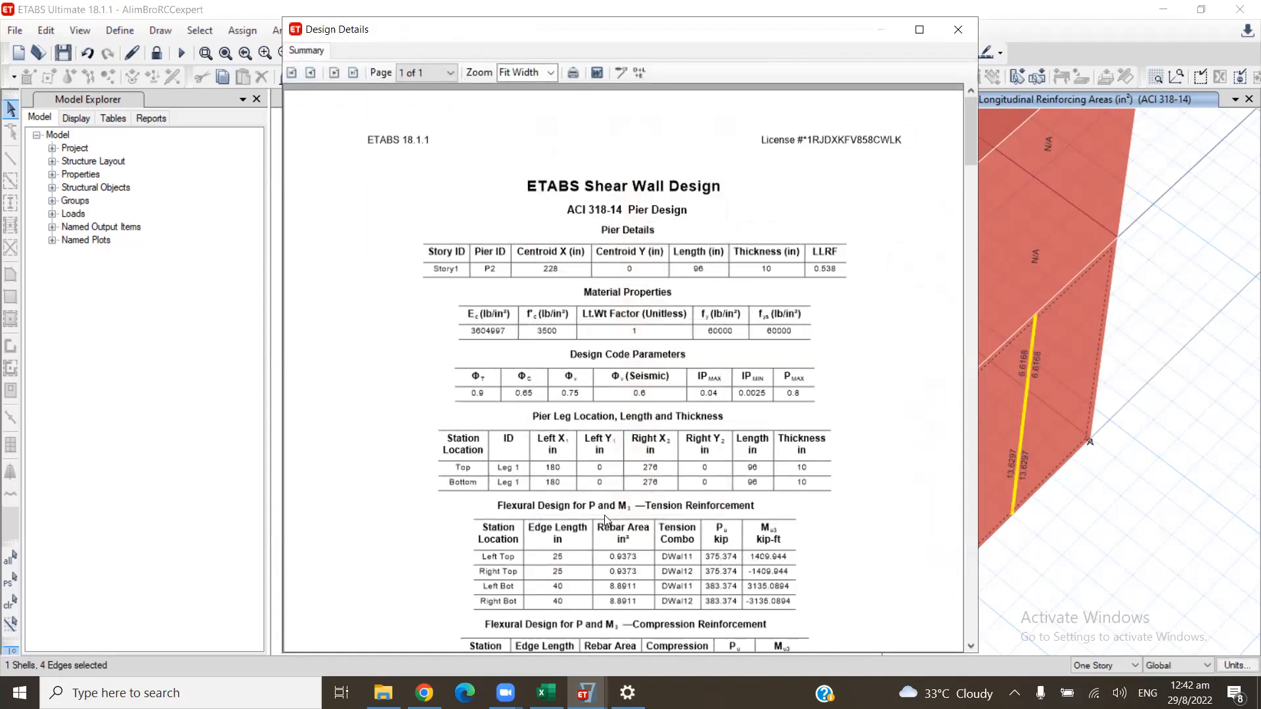
{"action": "scroll", "coordinate": [647, 469], "scroll_direction": "down", "scroll_amount": 3}
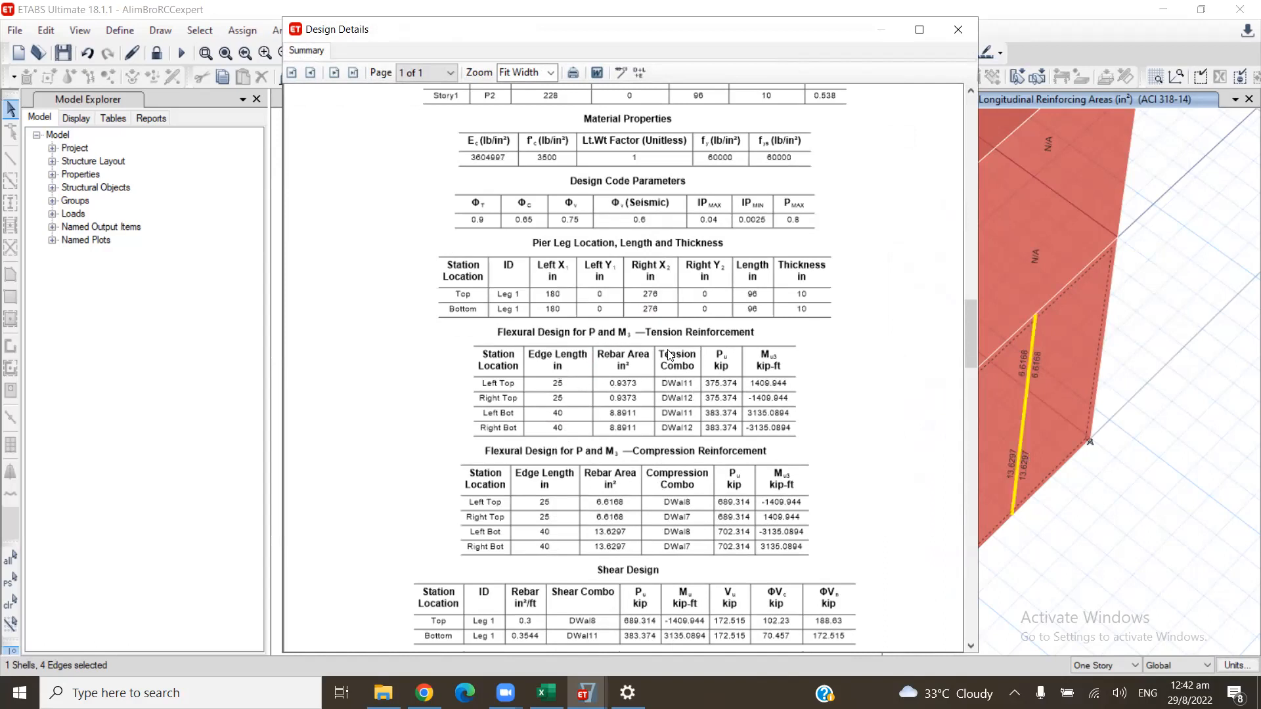
{"action": "scroll", "coordinate": [644, 517], "scroll_direction": "down", "scroll_amount": 1}
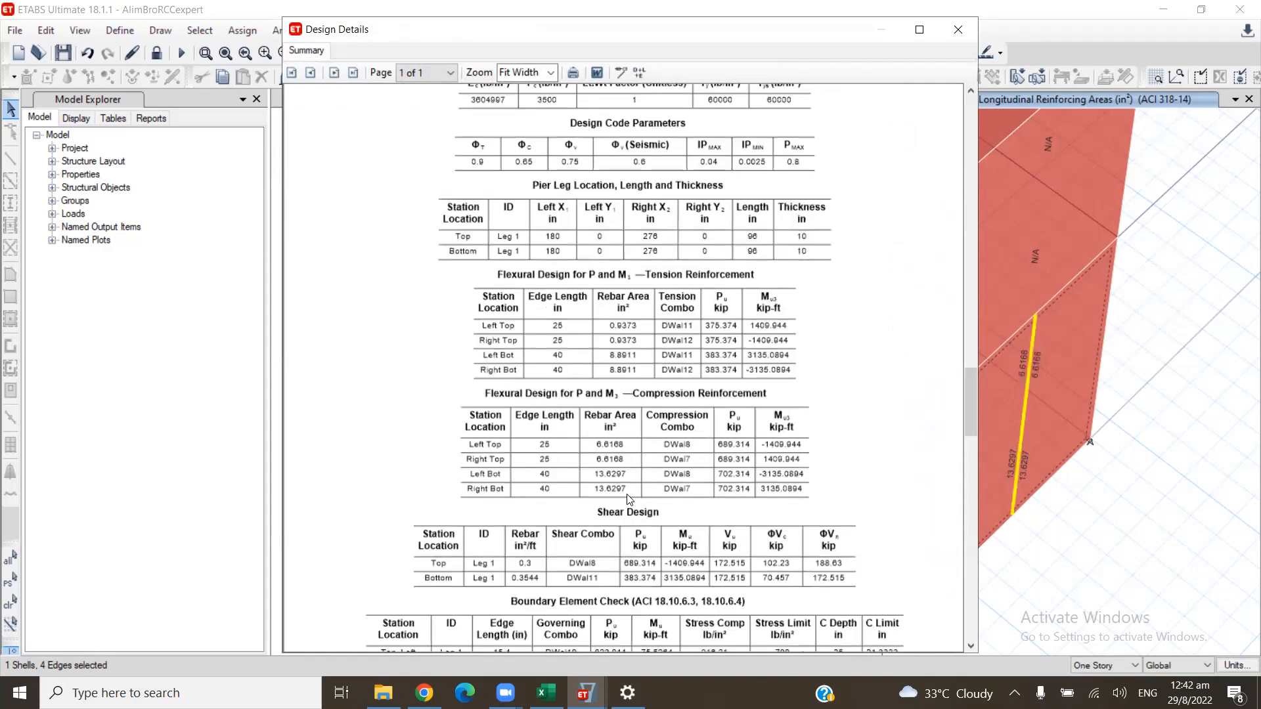
{"action": "scroll", "coordinate": [620, 494], "scroll_direction": "down", "scroll_amount": 1}
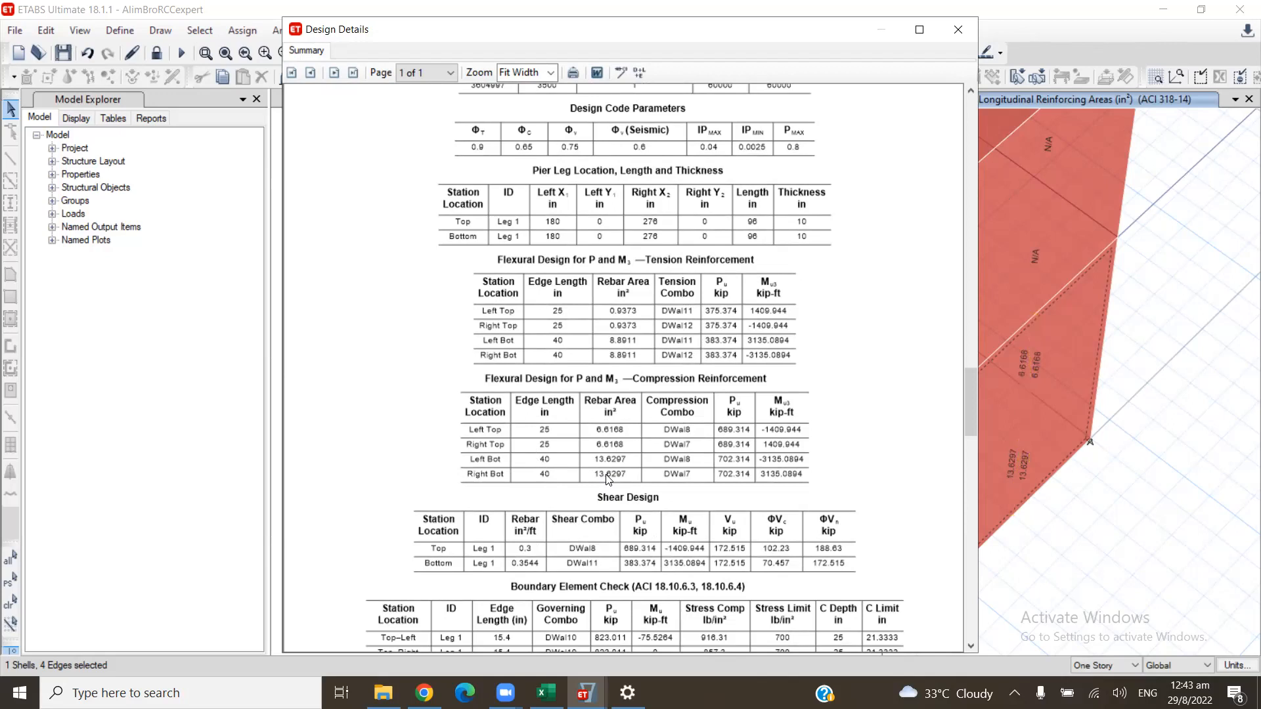
{"action": "left_click", "coordinate": [960, 27]}
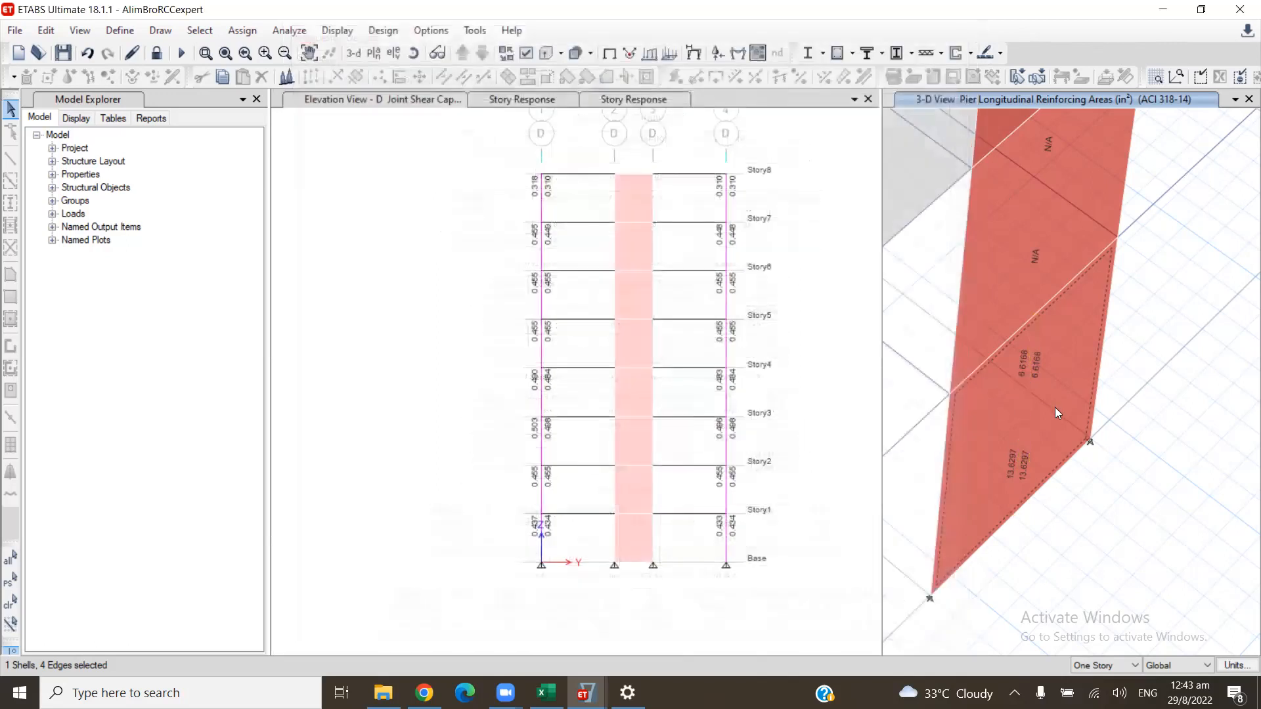
- Check the list of defined general pier sections and the Story1 pier's design details, closing each of them
{"action": "mouse_move", "coordinate": [1055, 408]}
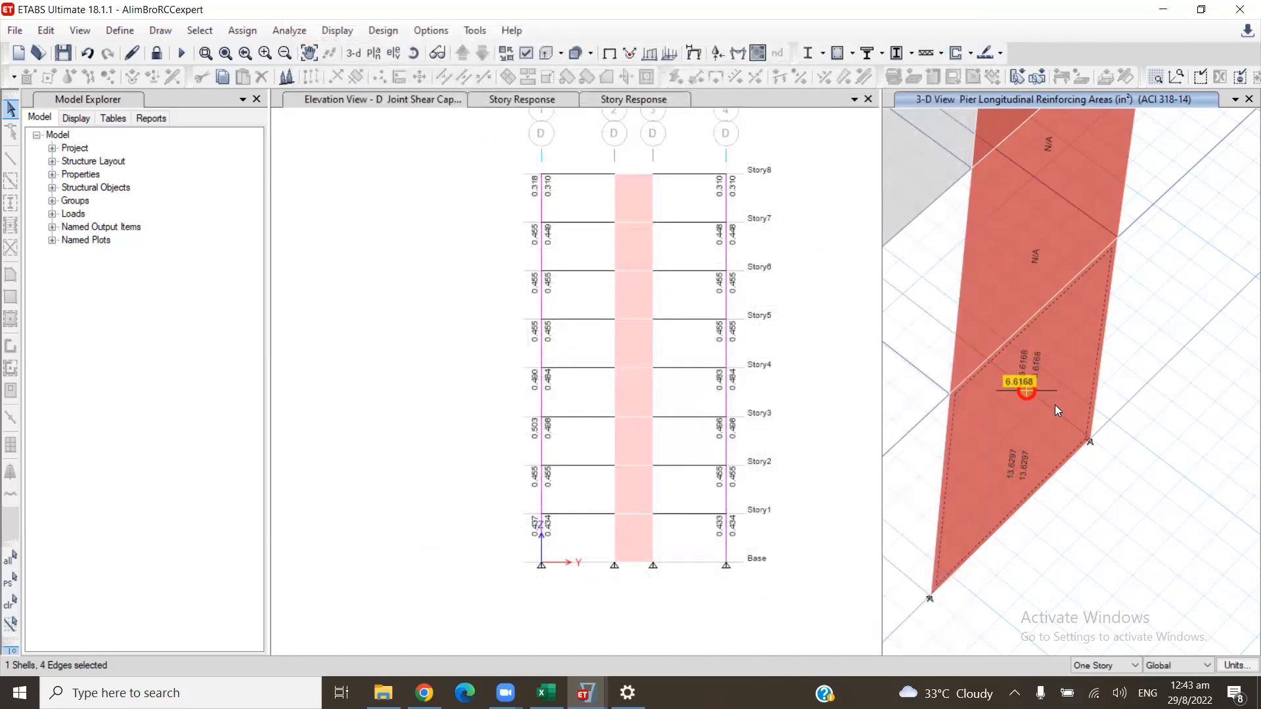
{"action": "left_click", "coordinate": [1058, 404]}
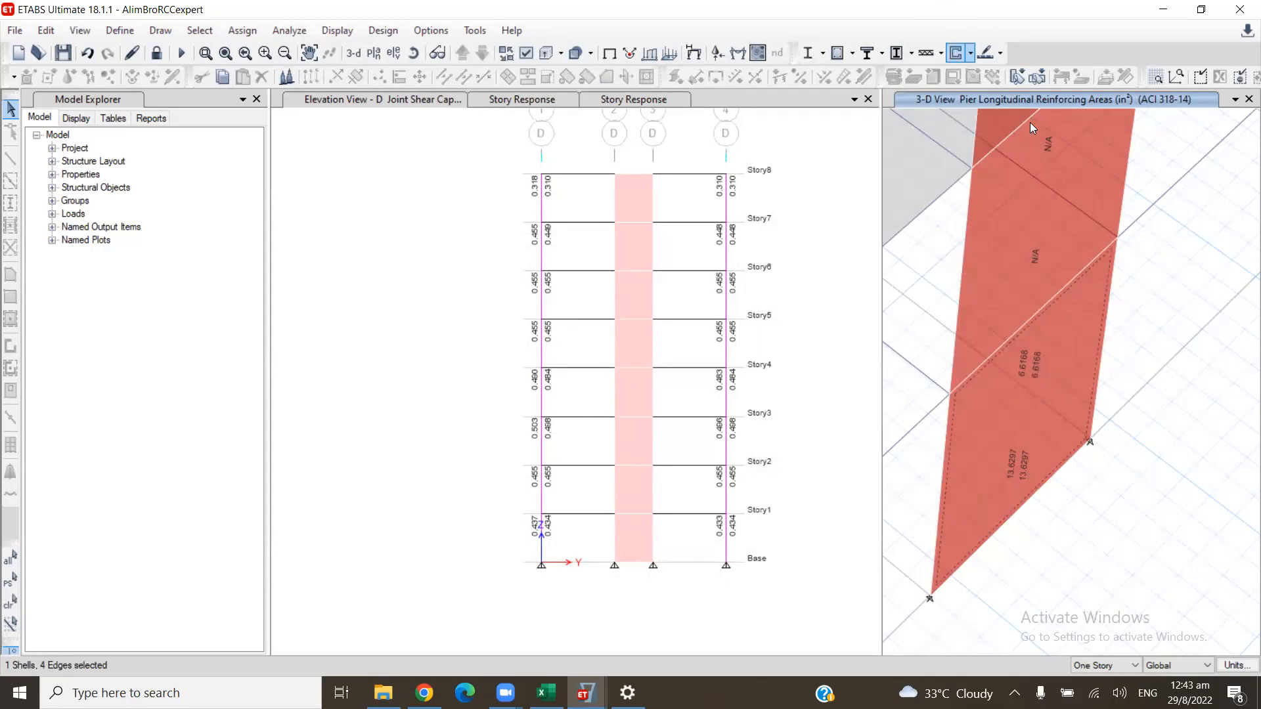
{"action": "left_click", "coordinate": [969, 53]}
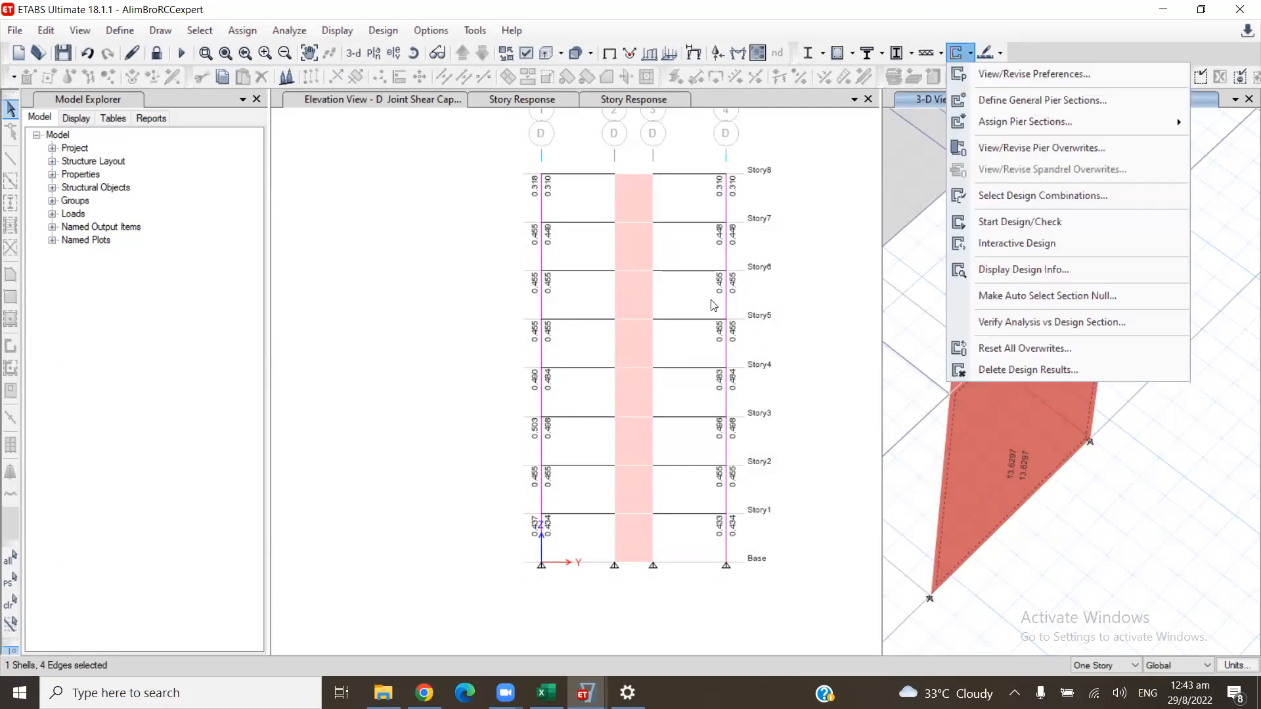
{"action": "left_click", "coordinate": [1042, 100]}
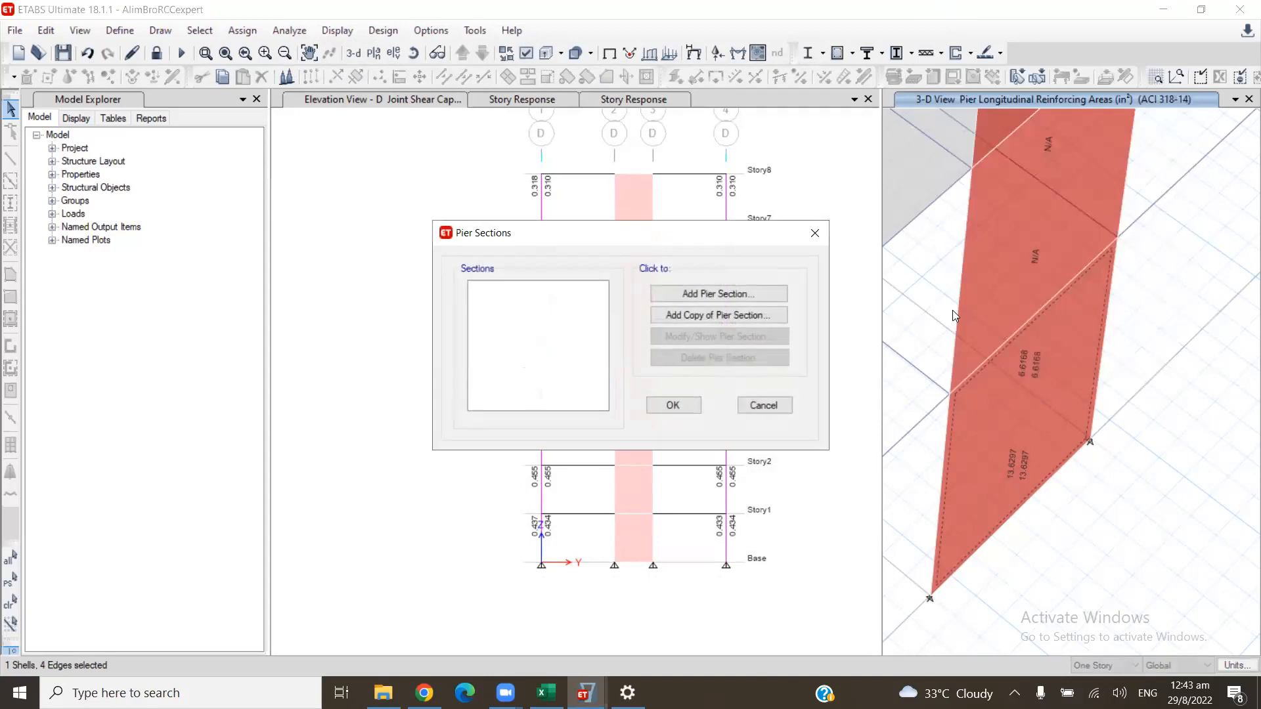
{"action": "key", "text": "Escape"}
{"action": "mouse_move", "coordinate": [1019, 447]}
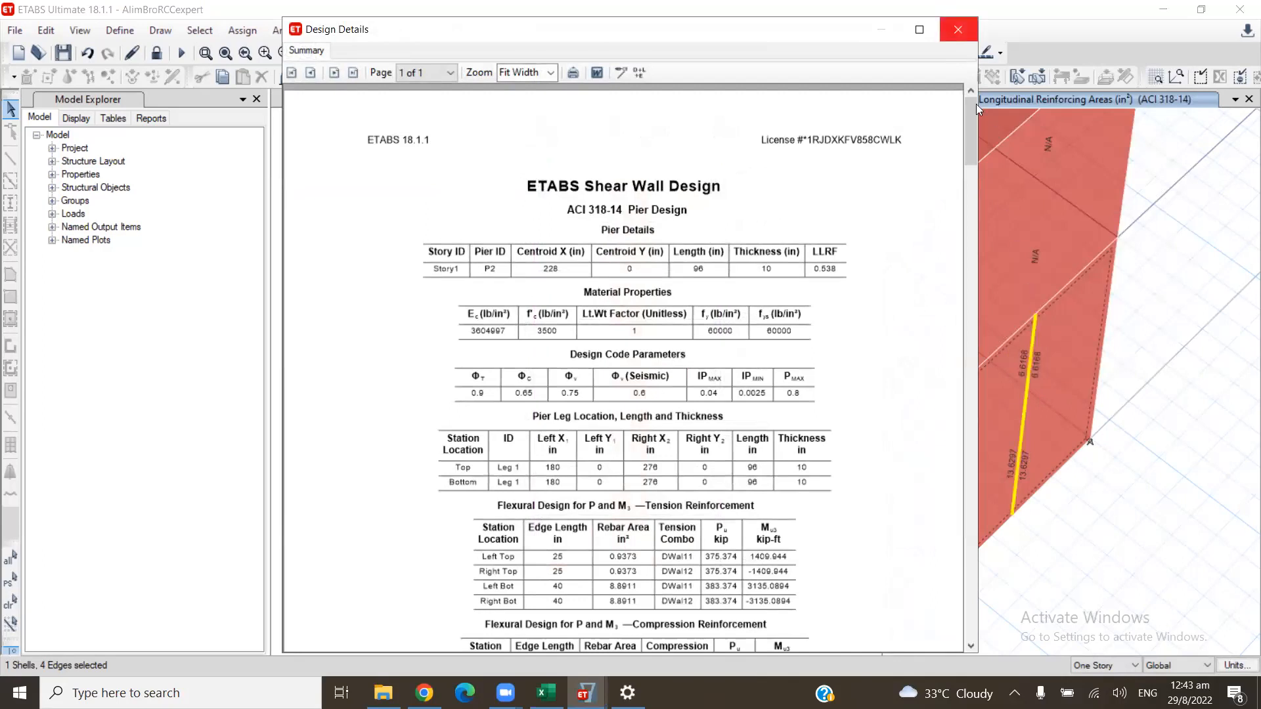
{"action": "left_click", "coordinate": [958, 29]}
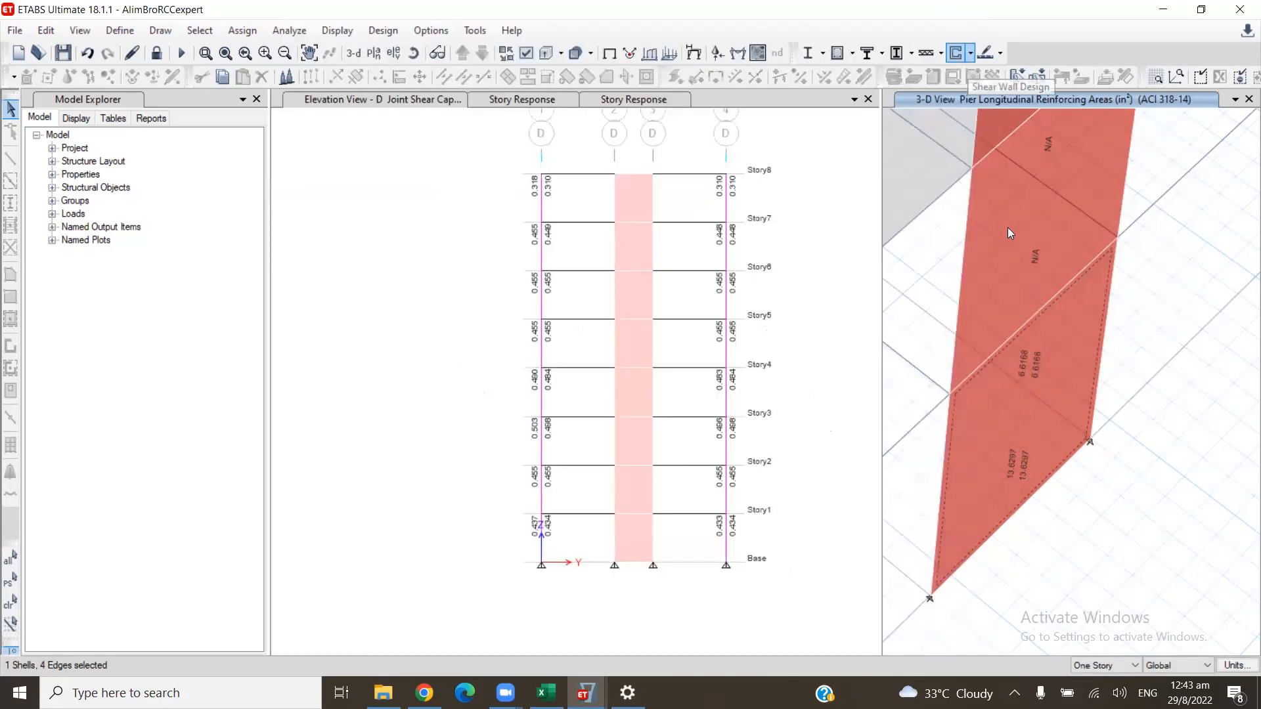
- Start a new concrete pier section from the existing Story1 wall pier P2 and open it in Section Designer
{"action": "left_click", "coordinate": [970, 52]}
{"action": "left_click", "coordinate": [1024, 98]}
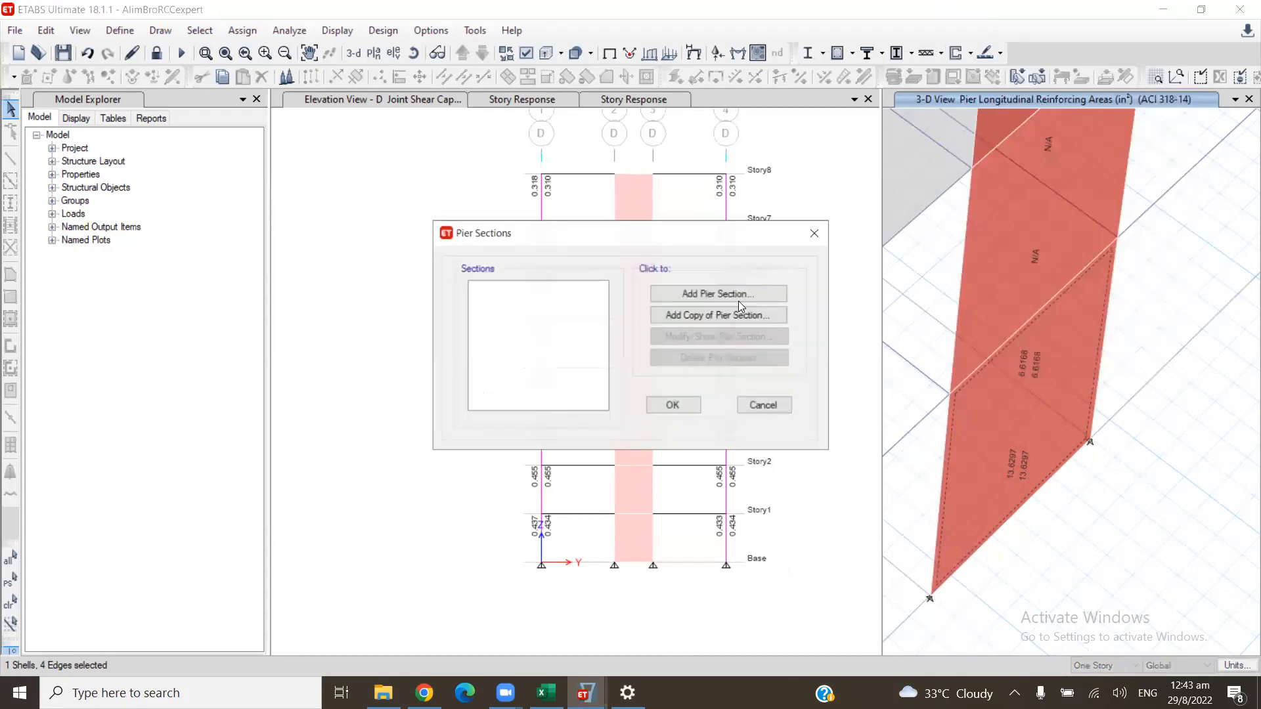
{"action": "left_click", "coordinate": [701, 294]}
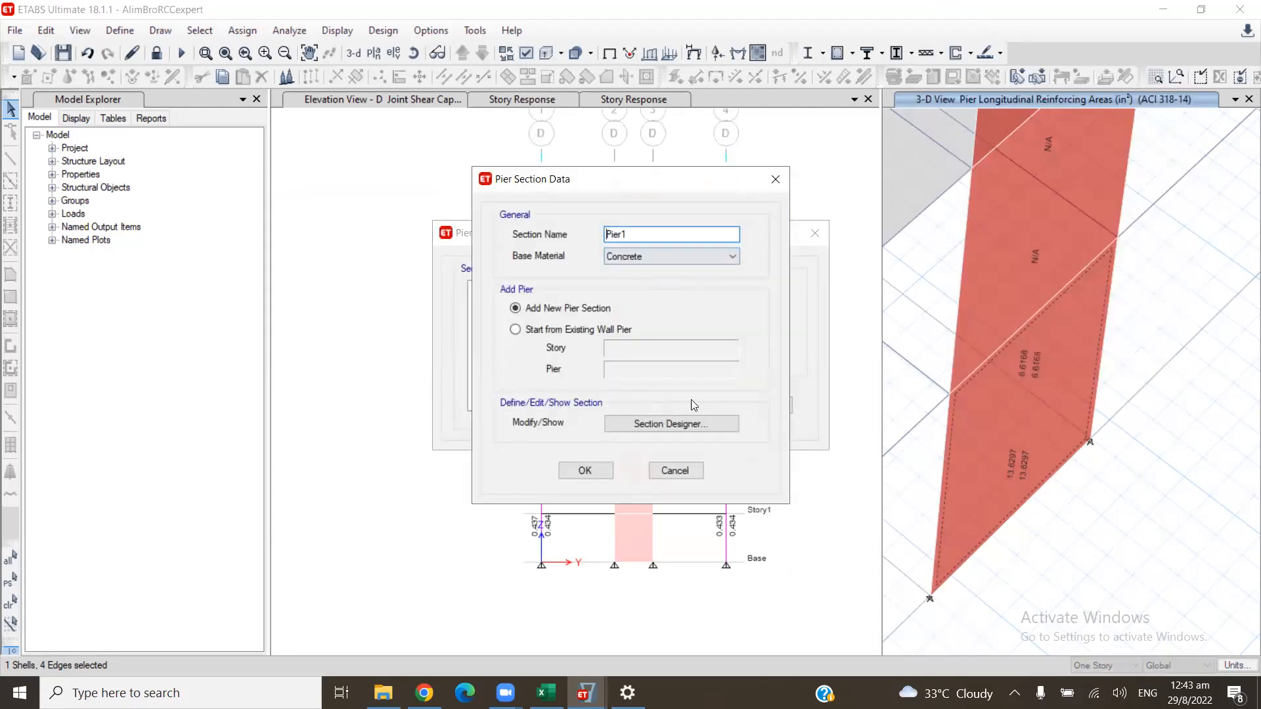
{"action": "left_click", "coordinate": [514, 329]}
{"action": "left_click", "coordinate": [682, 348]}
{"action": "left_click", "coordinate": [655, 430]}
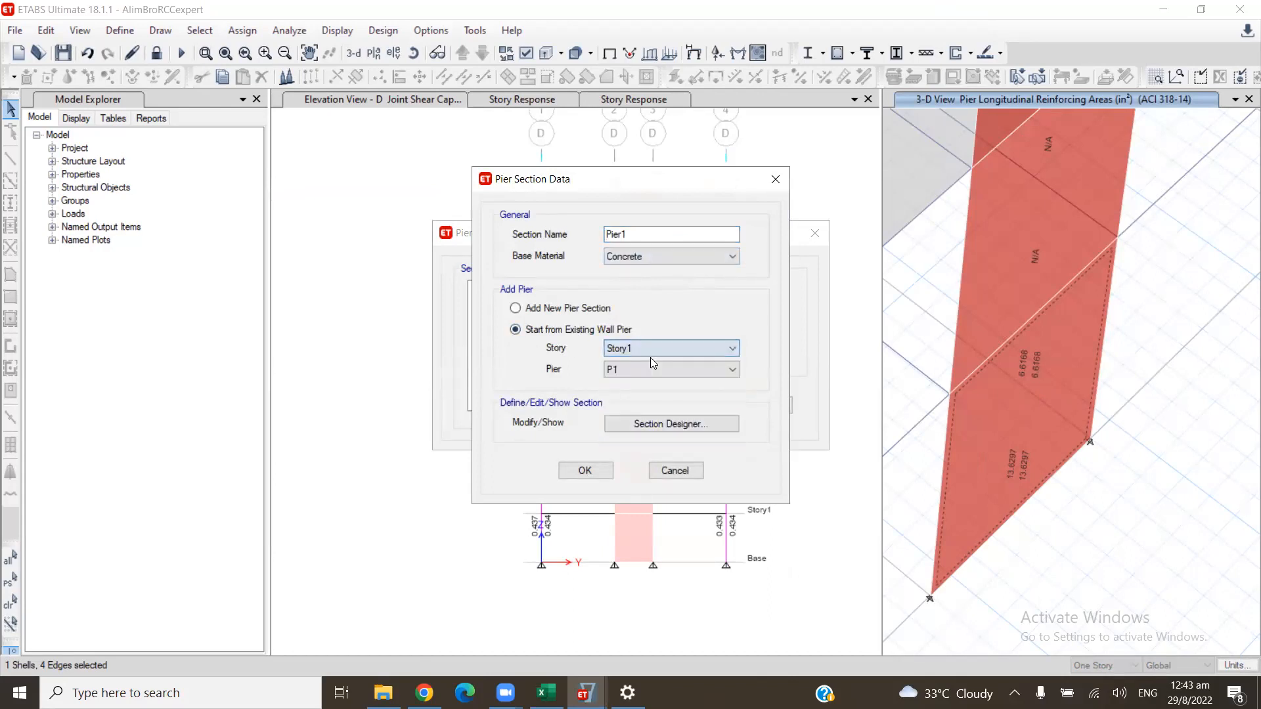
{"action": "left_click", "coordinate": [650, 366]}
{"action": "left_click", "coordinate": [667, 392]}
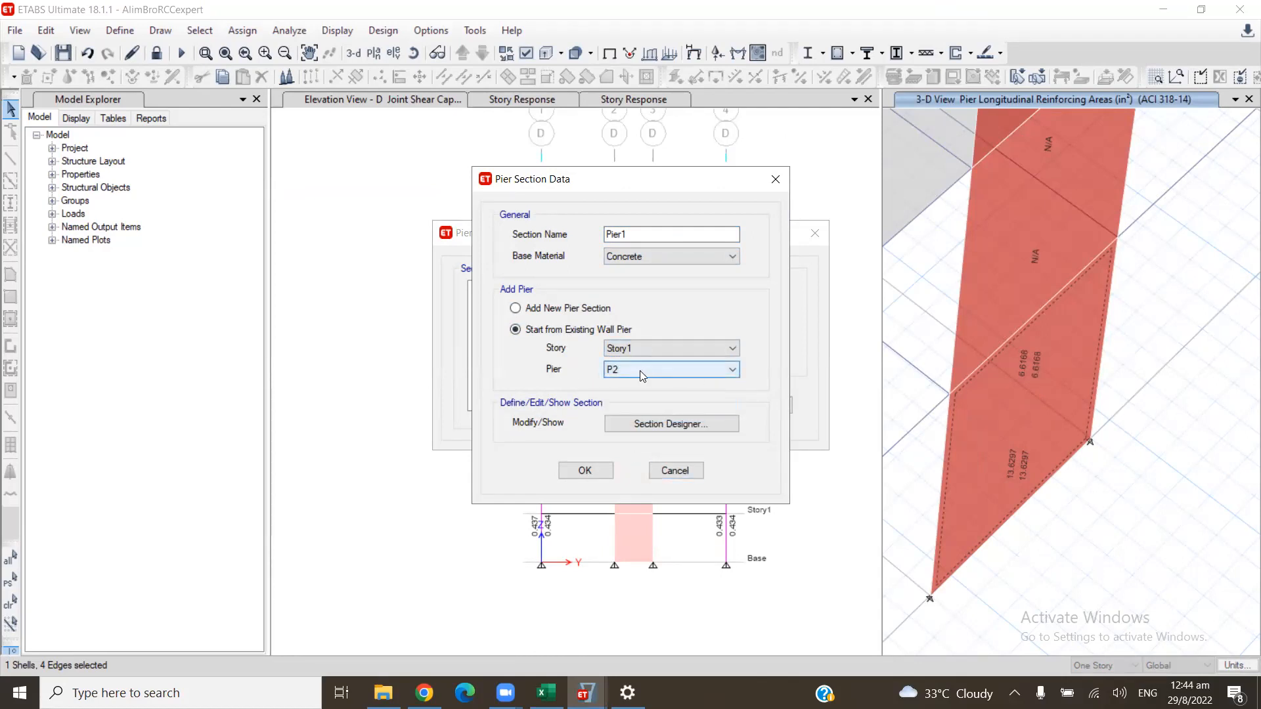
{"action": "left_click", "coordinate": [637, 426]}
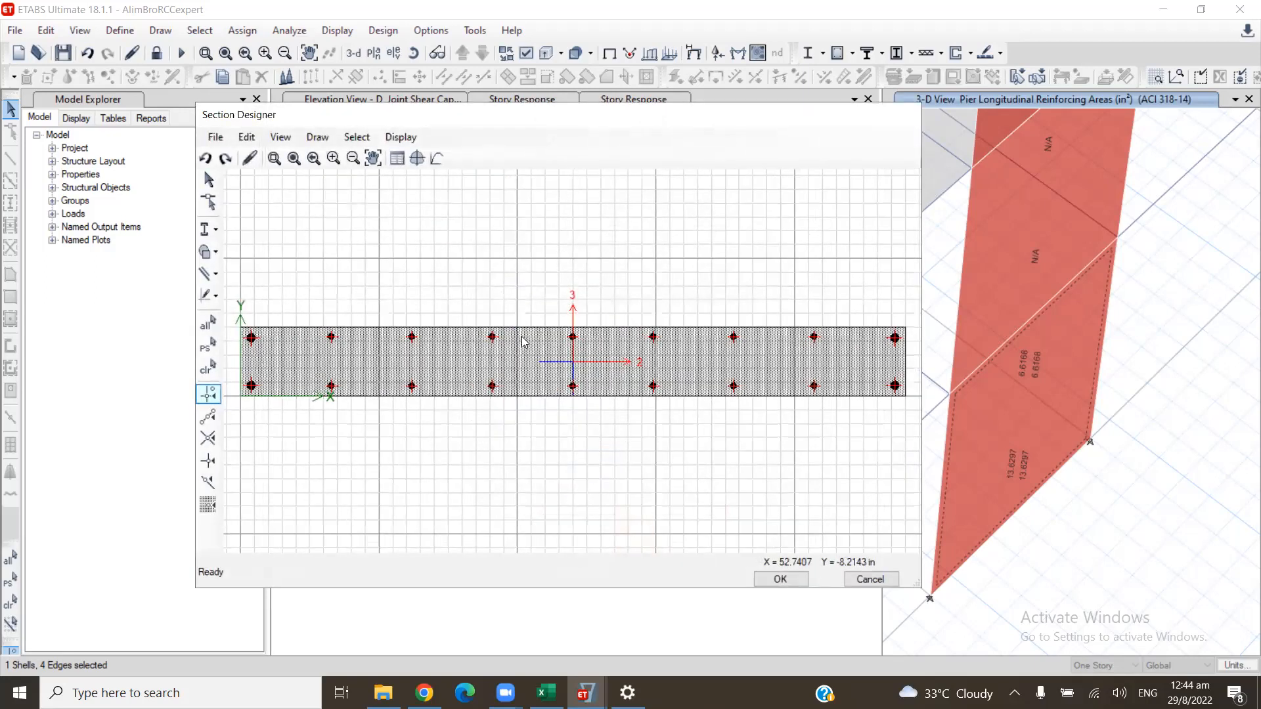
- Select the wall shape and inspect the bar size, spacing and cover in its lower long edge's reinforcing properties
{"action": "left_click", "coordinate": [517, 365]}
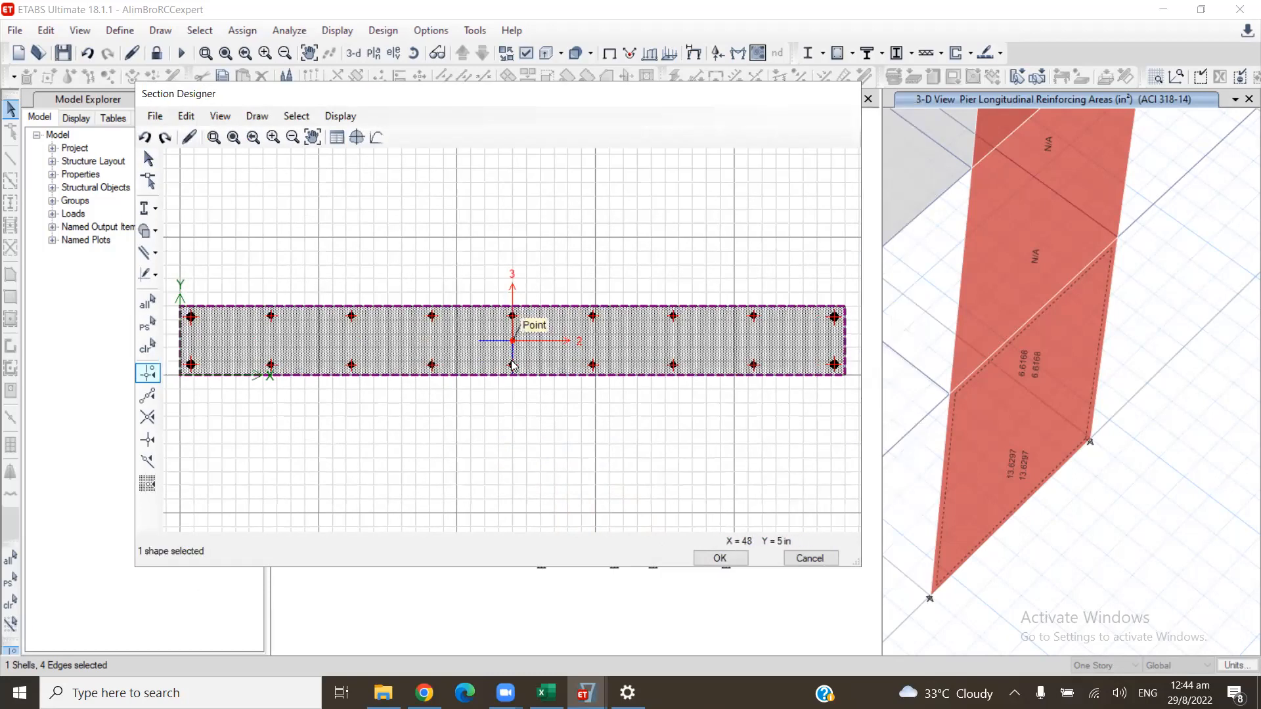
{"action": "right_click", "coordinate": [514, 374]}
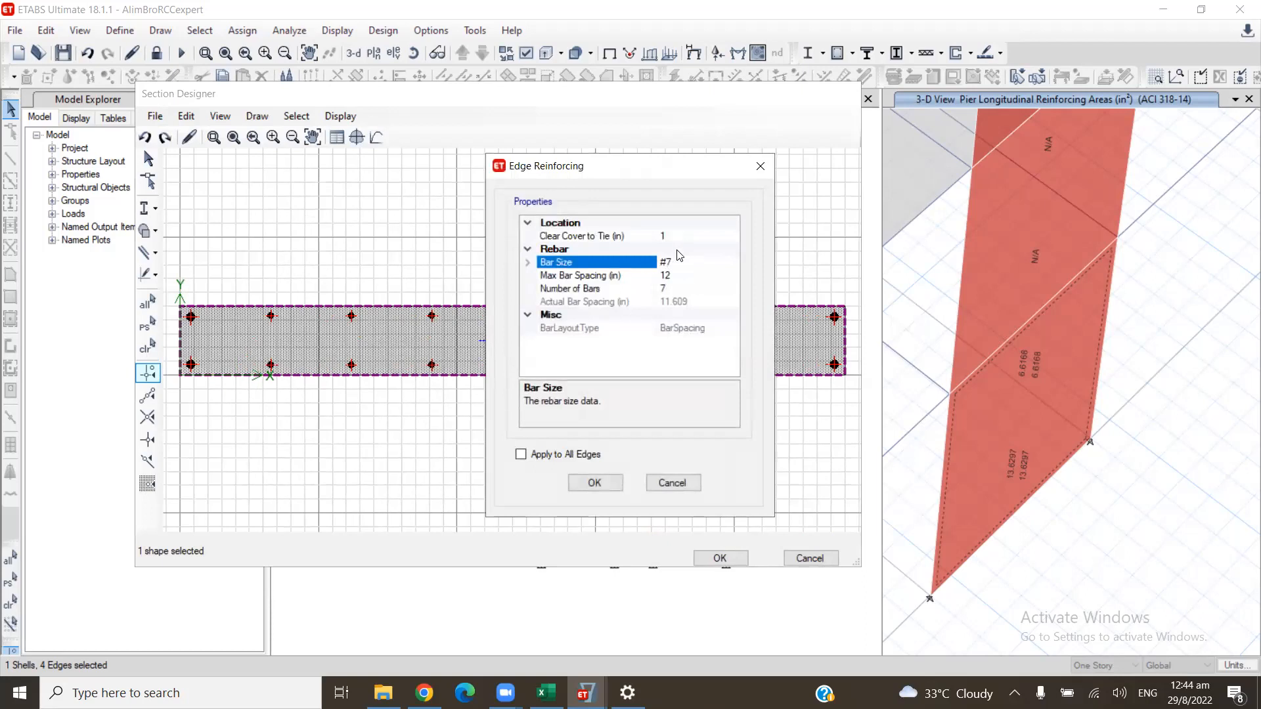
{"action": "left_click", "coordinate": [760, 166]}
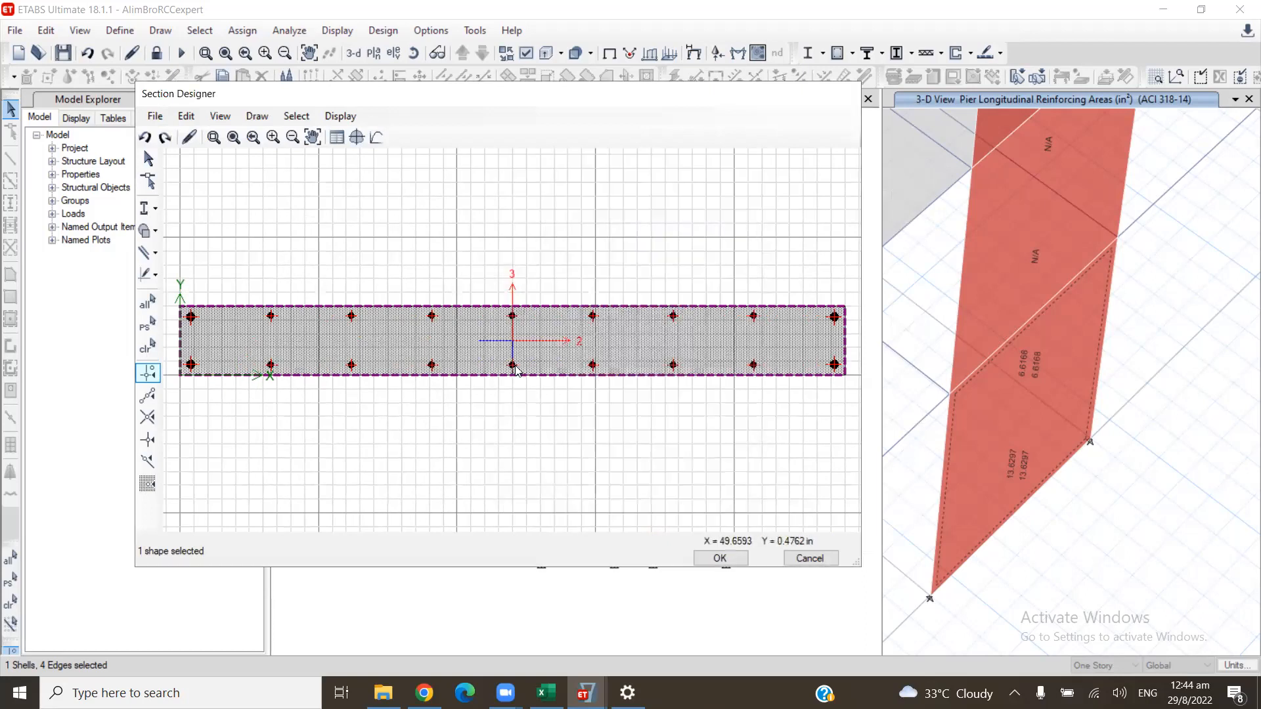
{"action": "right_click", "coordinate": [514, 364]}
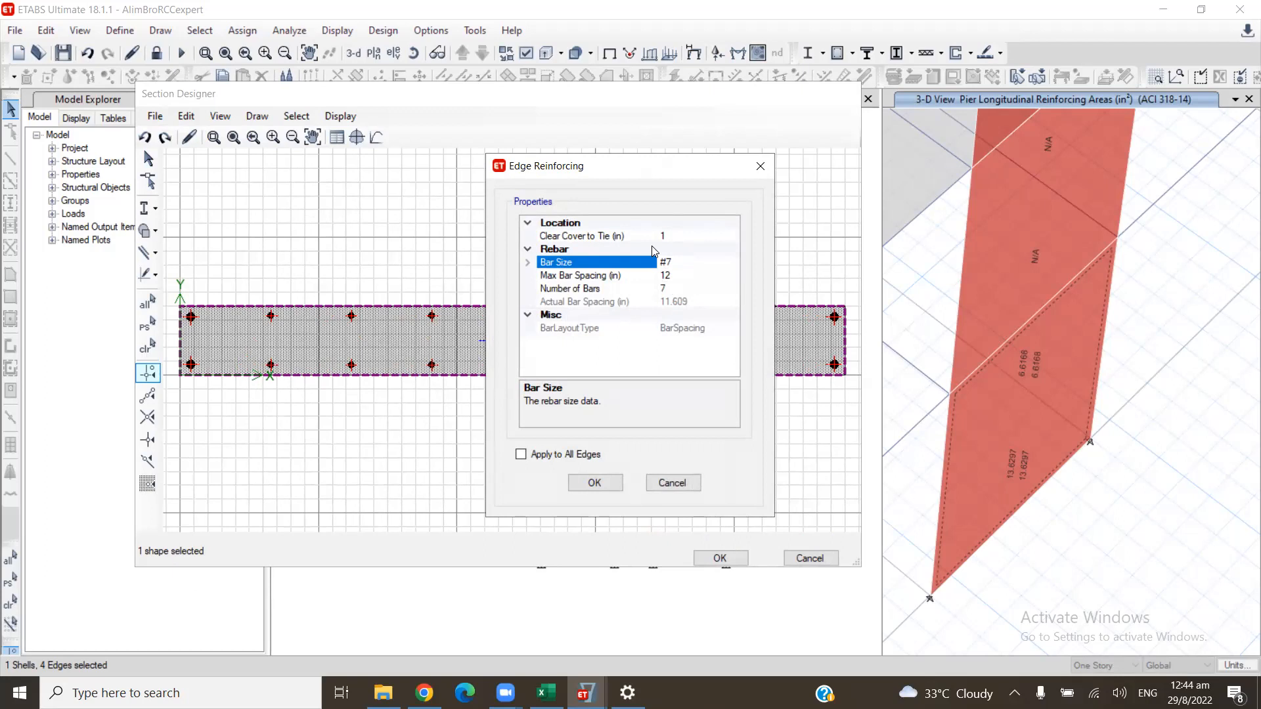
{"action": "left_click", "coordinate": [760, 166]}
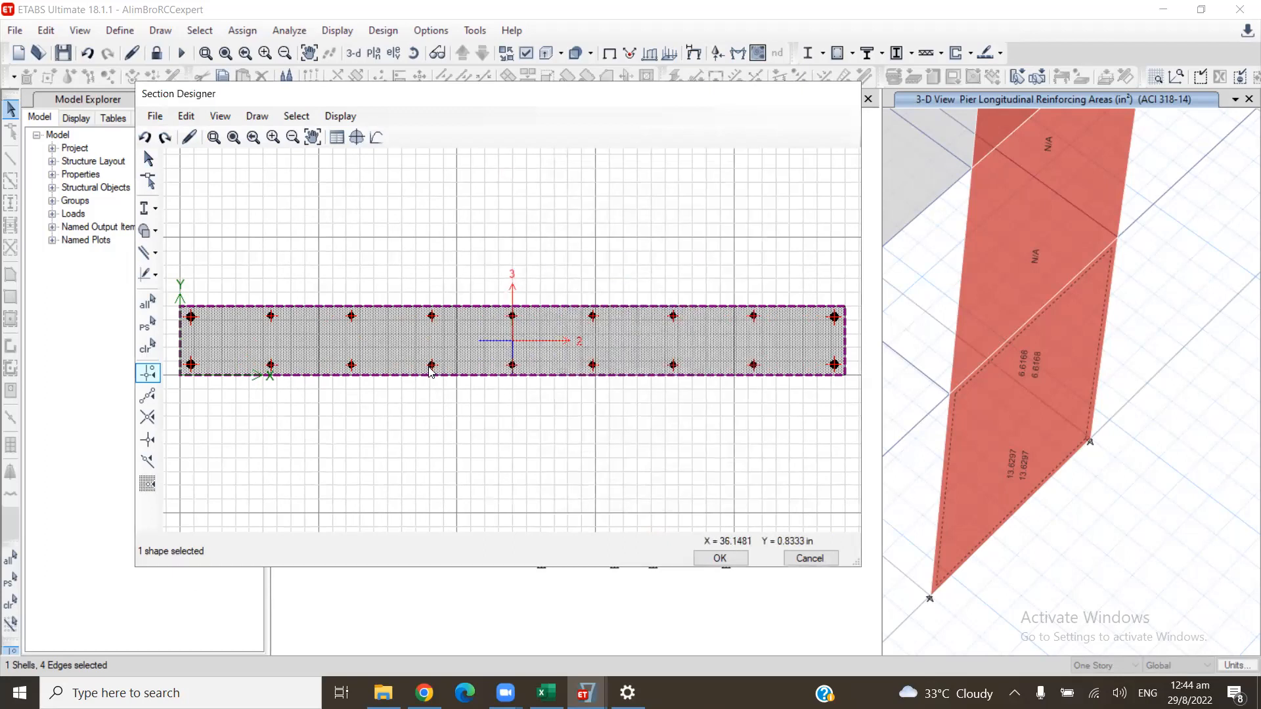
- Inspect the edge reinforcing properties at the wall's lower long edge and the wall polygon's section object data, closing both without changes
{"action": "right_click", "coordinate": [431, 366]}
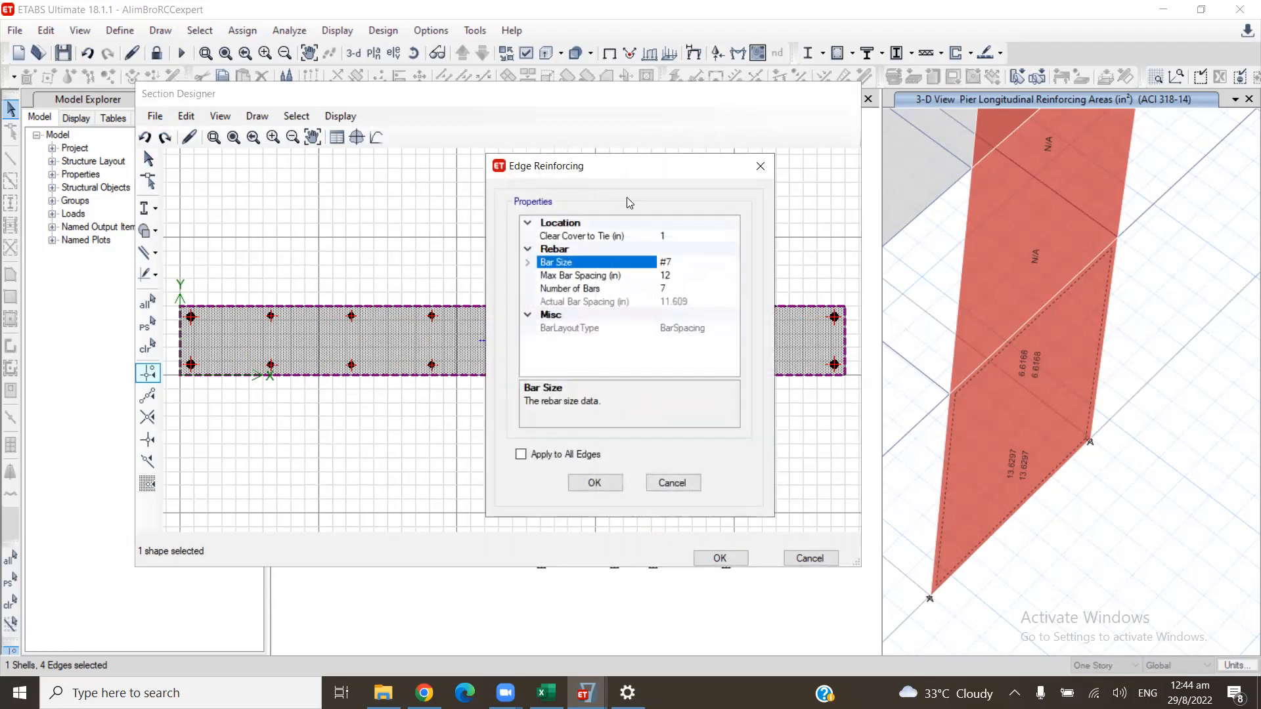
{"action": "left_click", "coordinate": [760, 166]}
{"action": "right_click", "coordinate": [513, 344]}
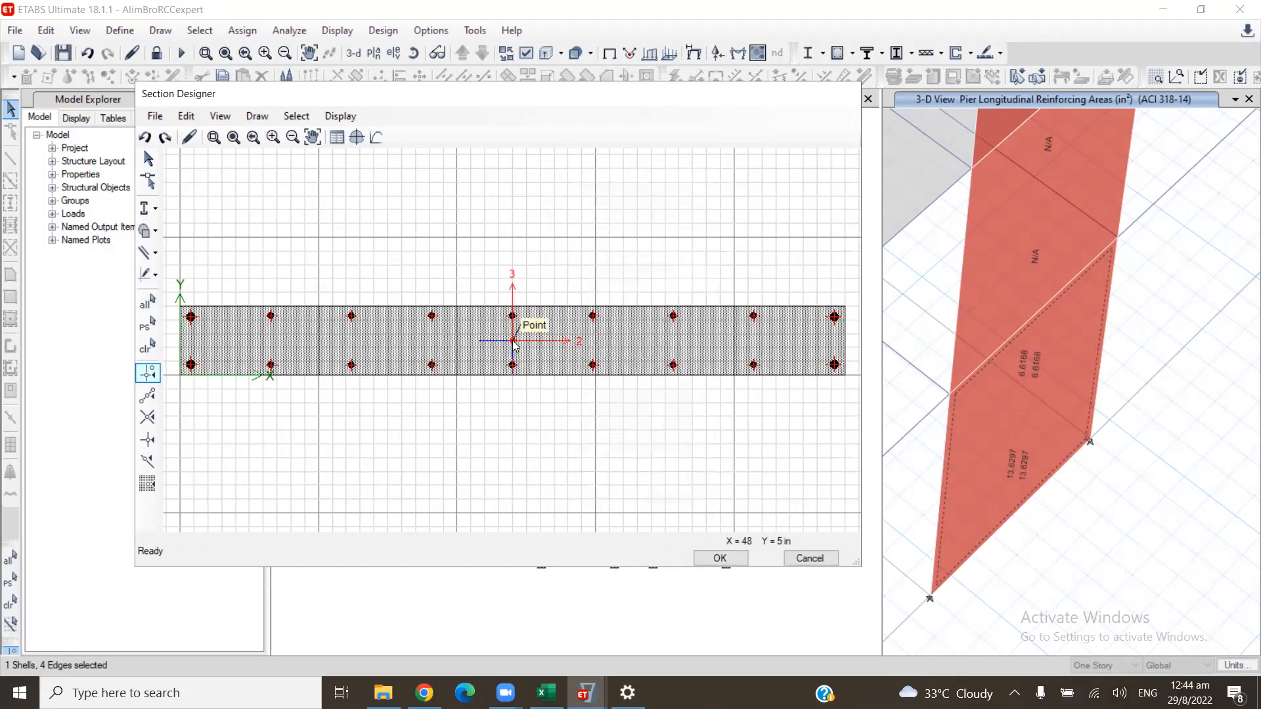
{"action": "left_click", "coordinate": [760, 110]}
- Set Reinforcing to No in the wall polygon's section object data to remove its edge and corner bars
{"action": "right_click", "coordinate": [512, 347]}
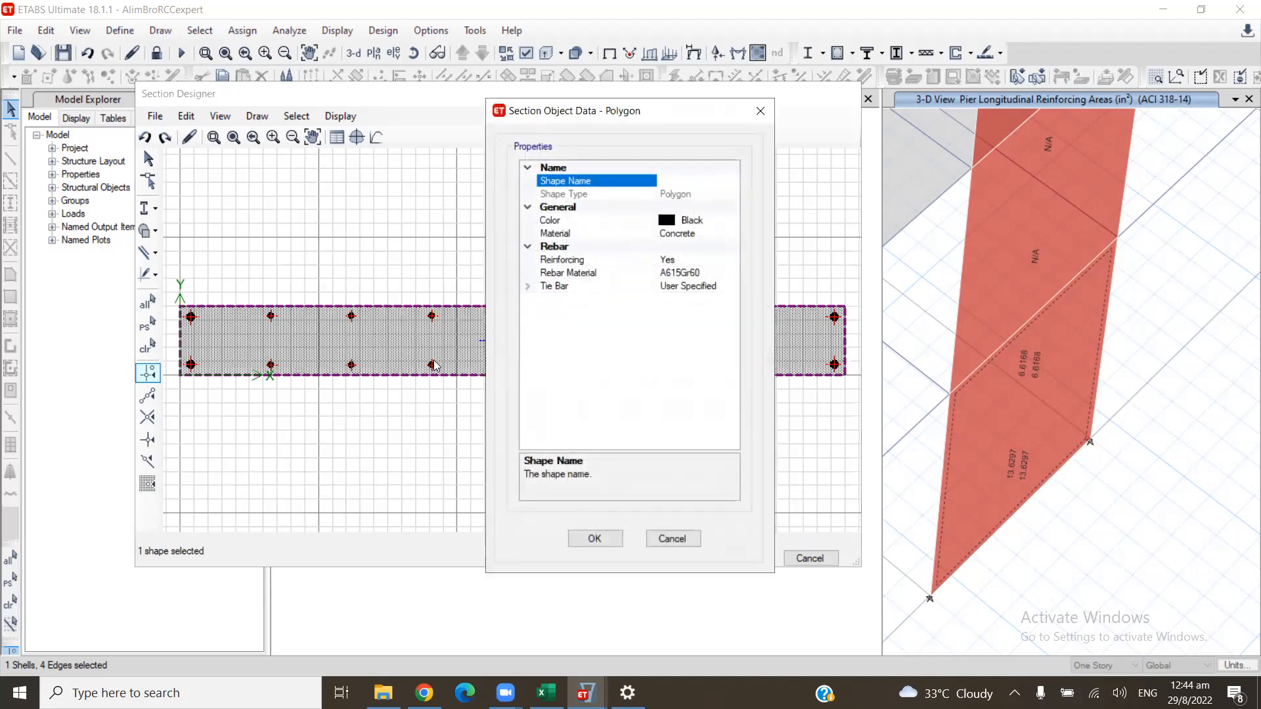
{"action": "left_click", "coordinate": [690, 261]}
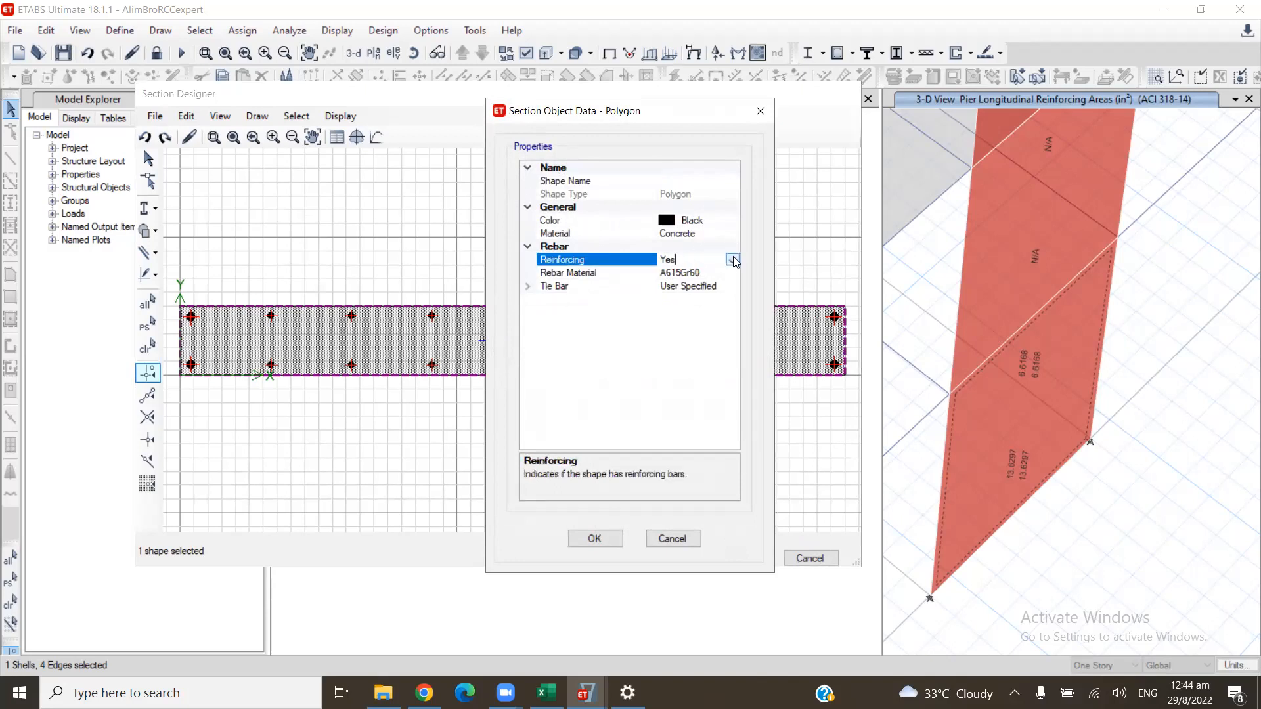
{"action": "left_click", "coordinate": [733, 260]}
{"action": "left_click", "coordinate": [698, 287]}
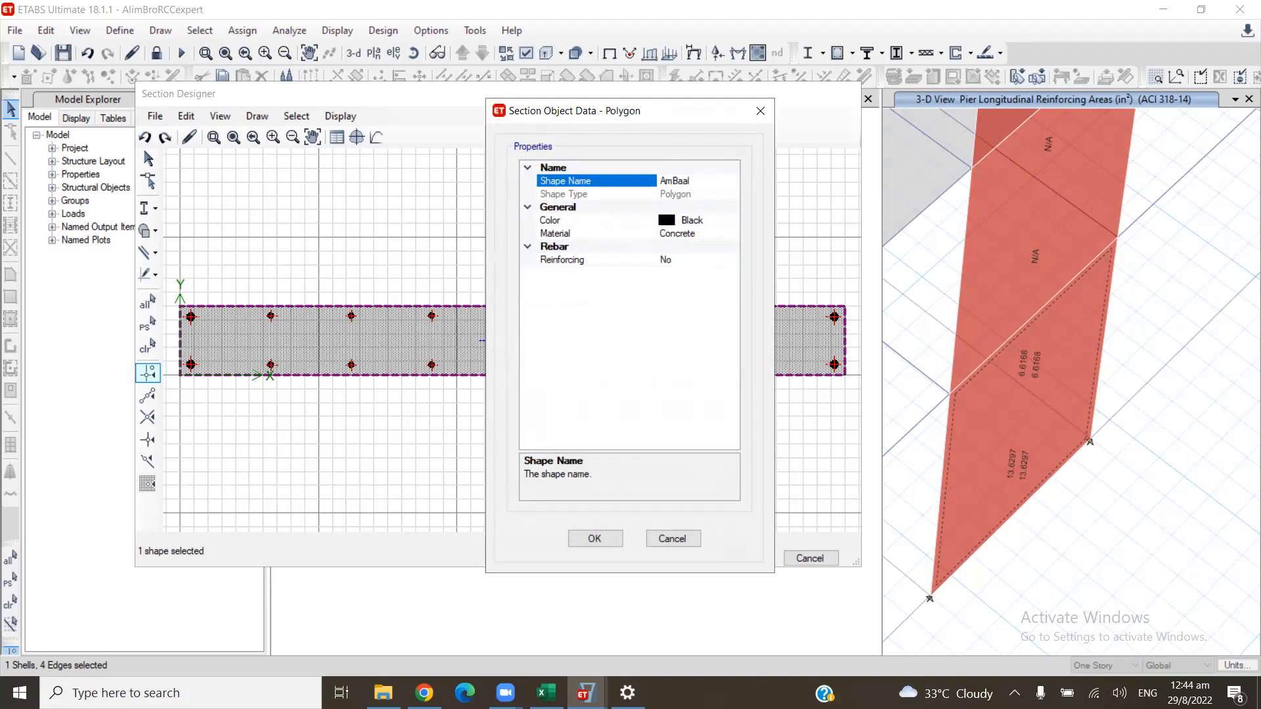
{"action": "left_click", "coordinate": [623, 539]}
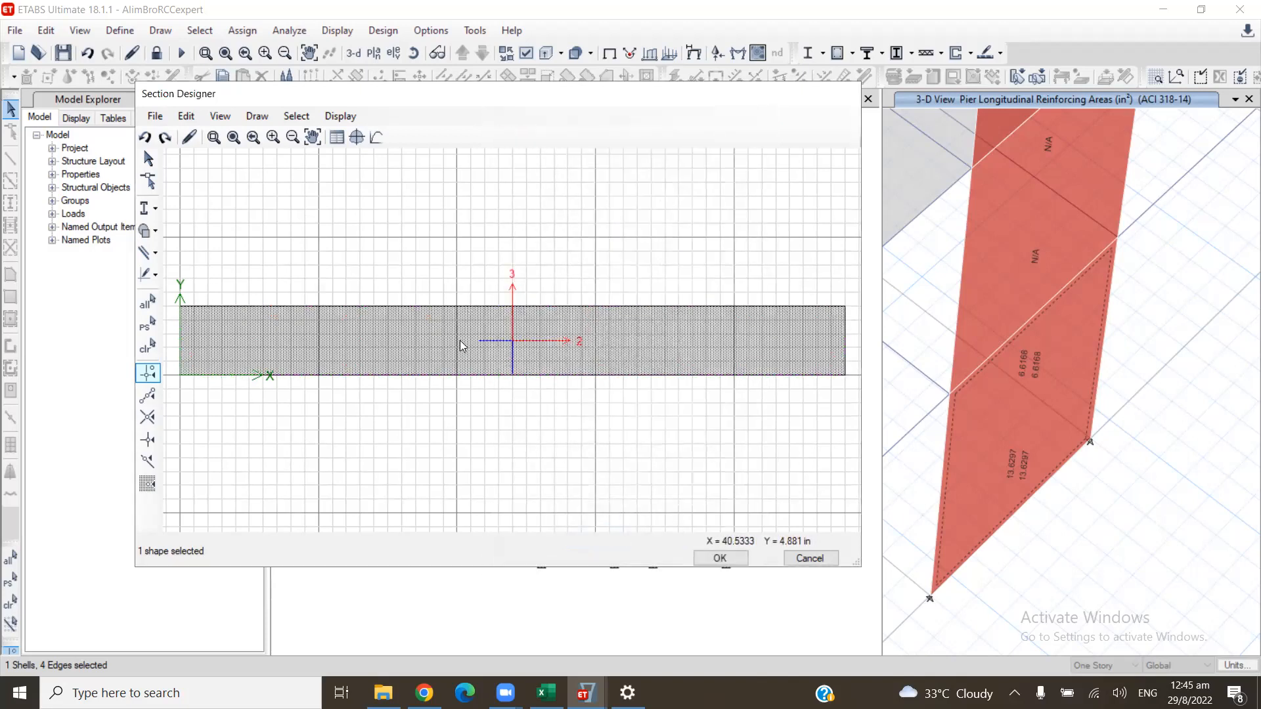
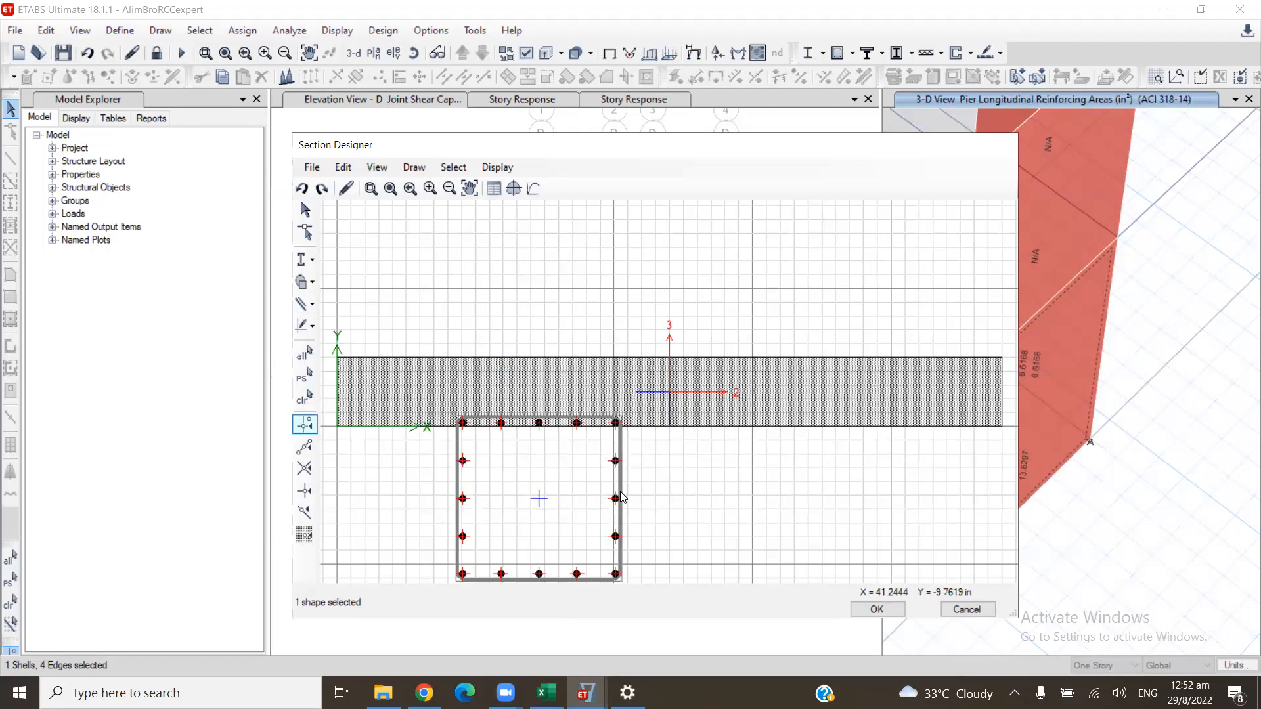
- Set the rebar rectangle's X Center to 20+1 in and Y Center to 5 in in its section object data
{"action": "right_click", "coordinate": [620, 491]}
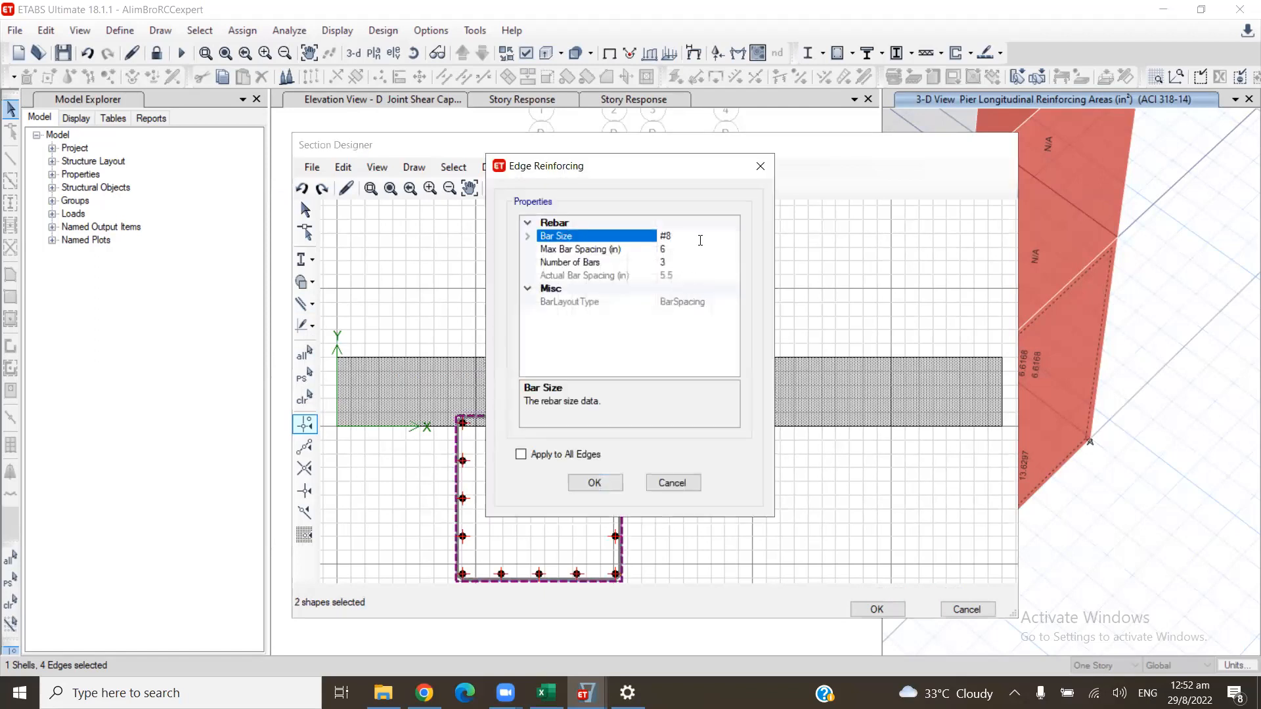
{"action": "left_click", "coordinate": [760, 165]}
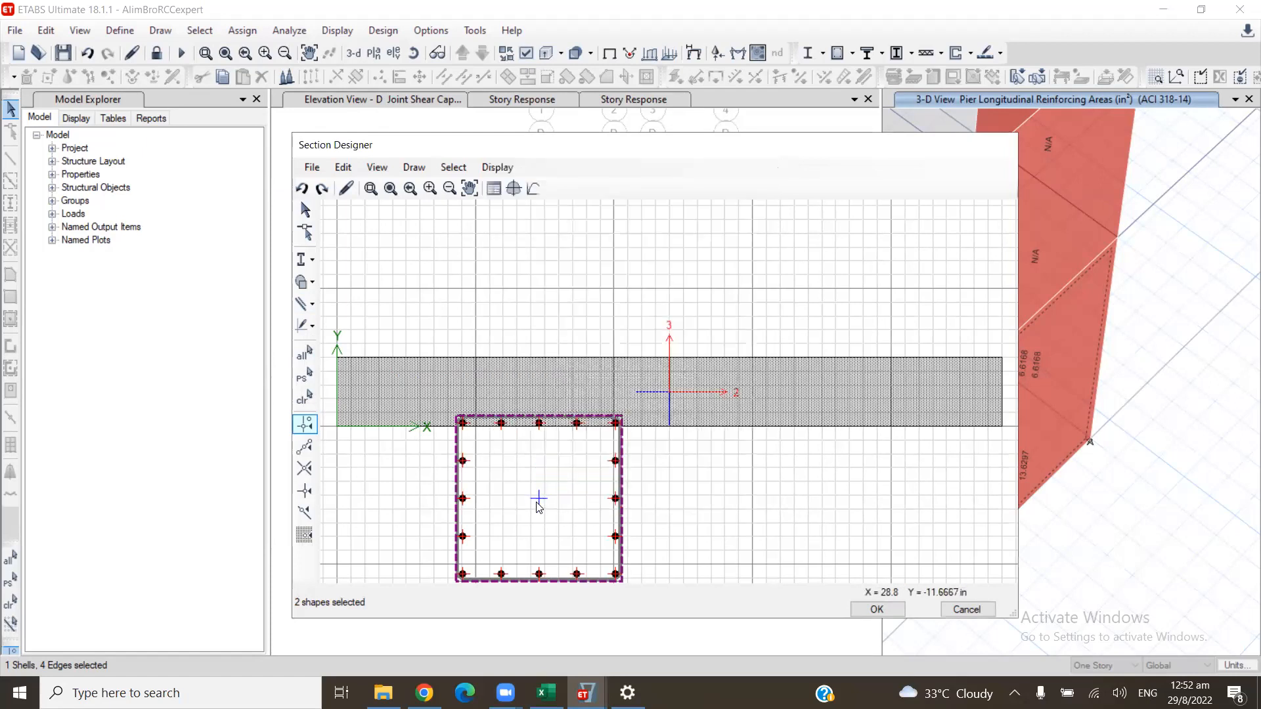
{"action": "right_click", "coordinate": [539, 500]}
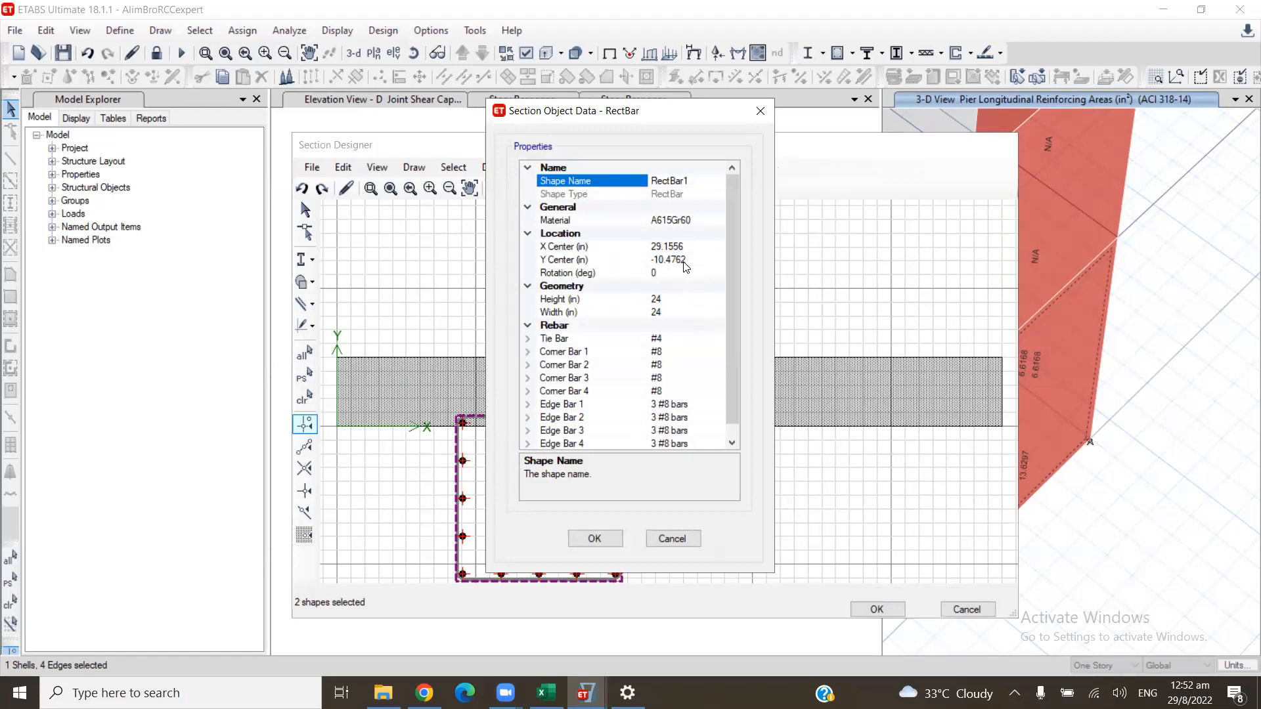
{"action": "left_click", "coordinate": [654, 247]}
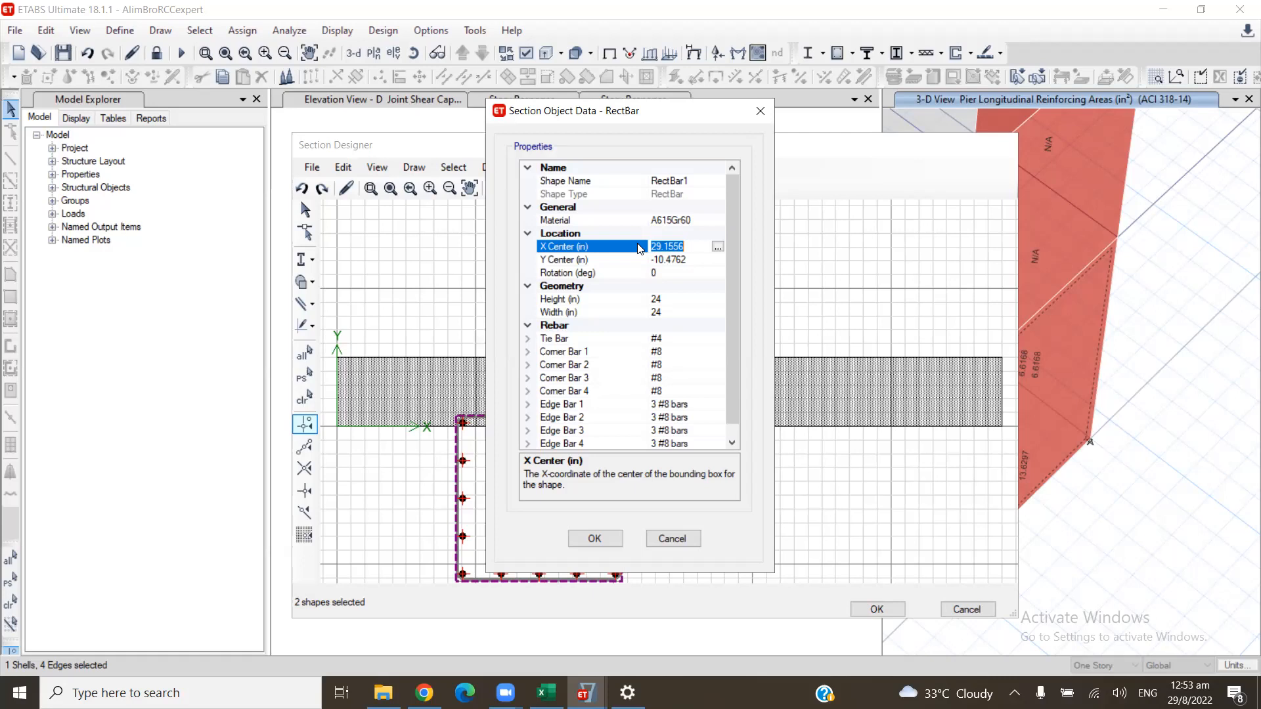
{"action": "type", "text": "20=1"}
{"action": "key", "text": "BackSpace"}
{"action": "key", "text": "BackSpace"}
{"action": "type", "text": "+1"}
{"action": "left_click", "coordinate": [680, 260]}
{"action": "left_click_drag", "start_coordinate": [686, 260], "coordinate": [645, 265]}
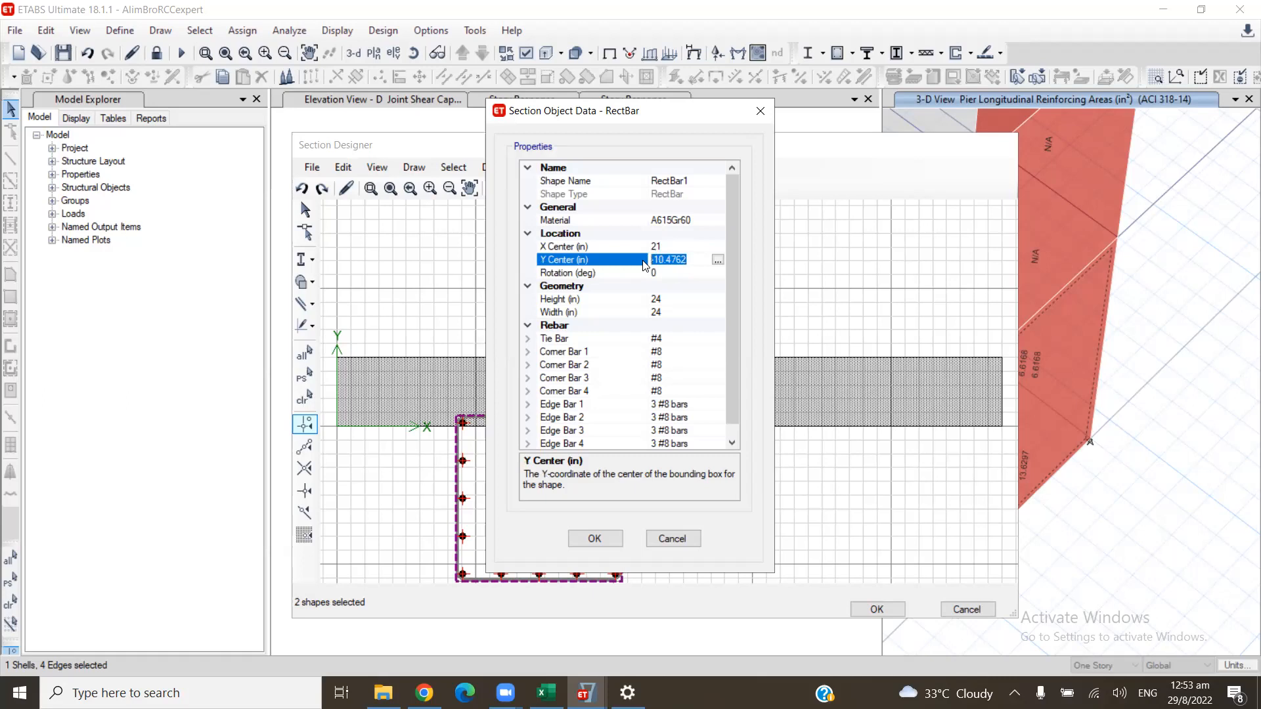
{"action": "type", "text": "5"}
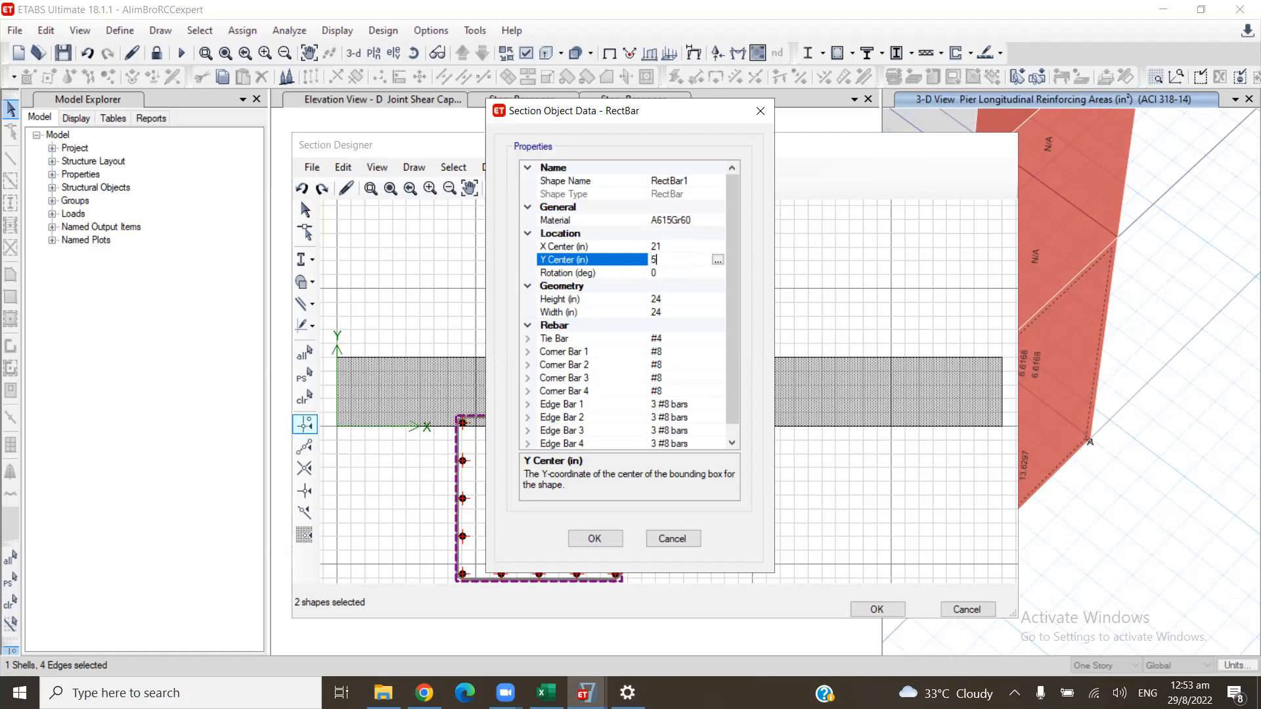
- Set the rebar rectangle's height to 8 in and width to 40 in
{"action": "left_click", "coordinate": [688, 298]}
{"action": "left_click_drag", "start_coordinate": [688, 298], "coordinate": [623, 301]}
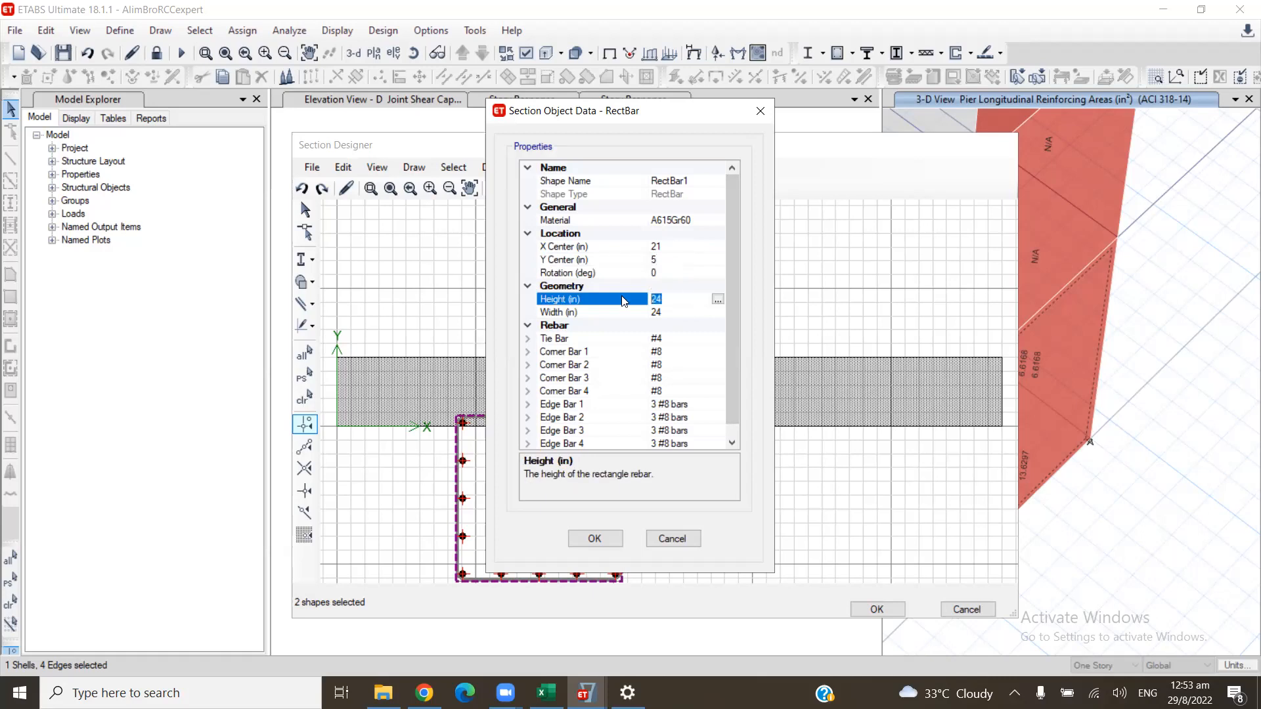
{"action": "type", "text": "8"}
{"action": "left_click", "coordinate": [664, 311]}
{"action": "left_click_drag", "start_coordinate": [665, 311], "coordinate": [637, 314]}
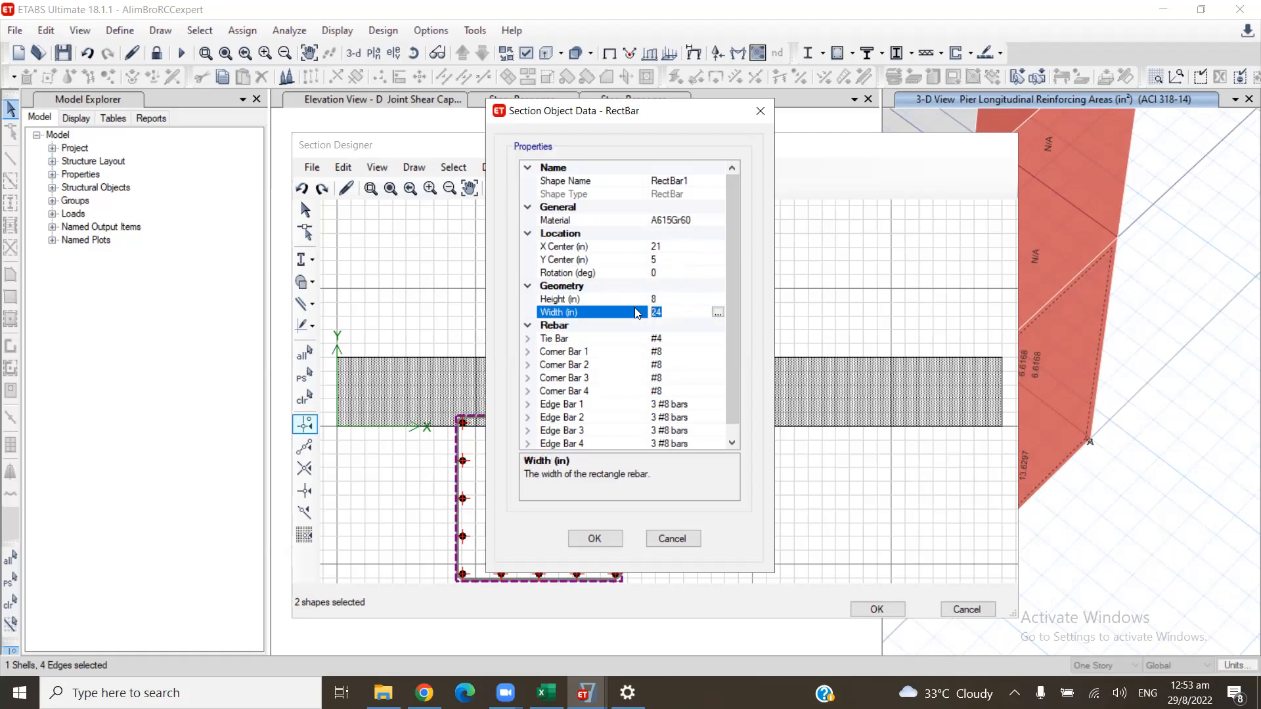
{"action": "type", "text": "40"}
{"action": "left_click", "coordinate": [691, 247]}
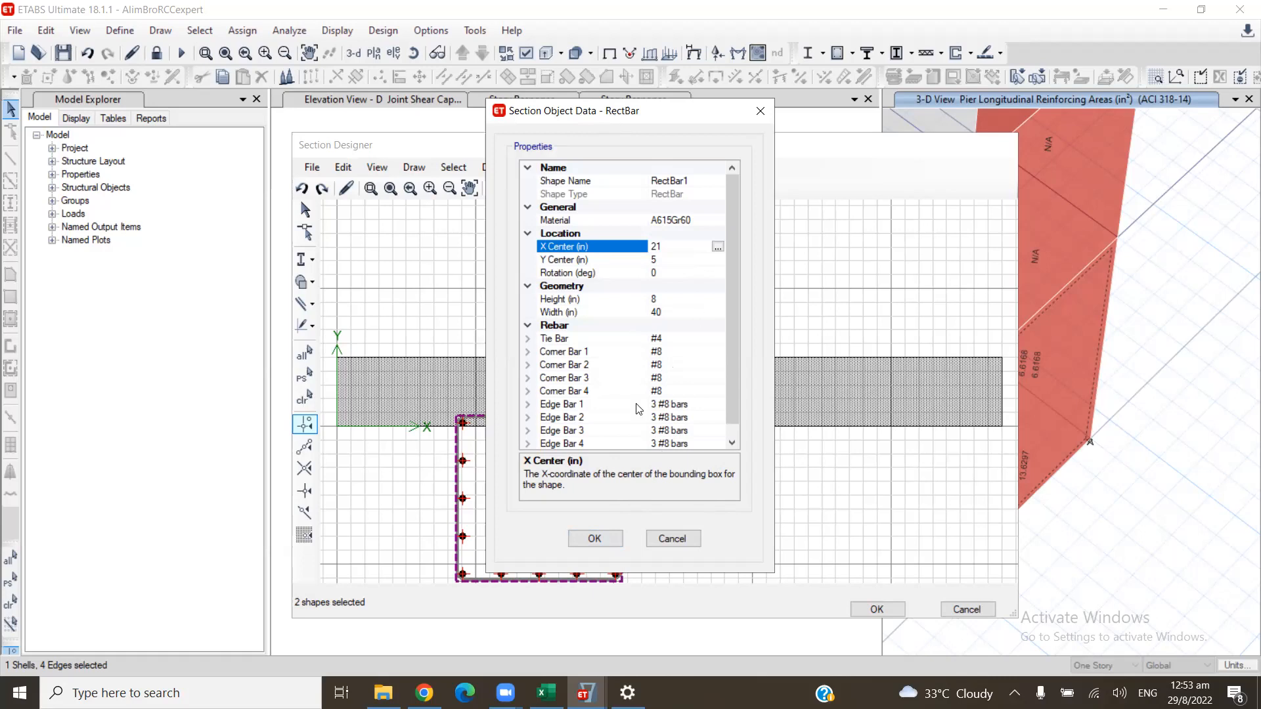
{"action": "left_click_drag", "start_coordinate": [610, 114], "coordinate": [790, 92]}
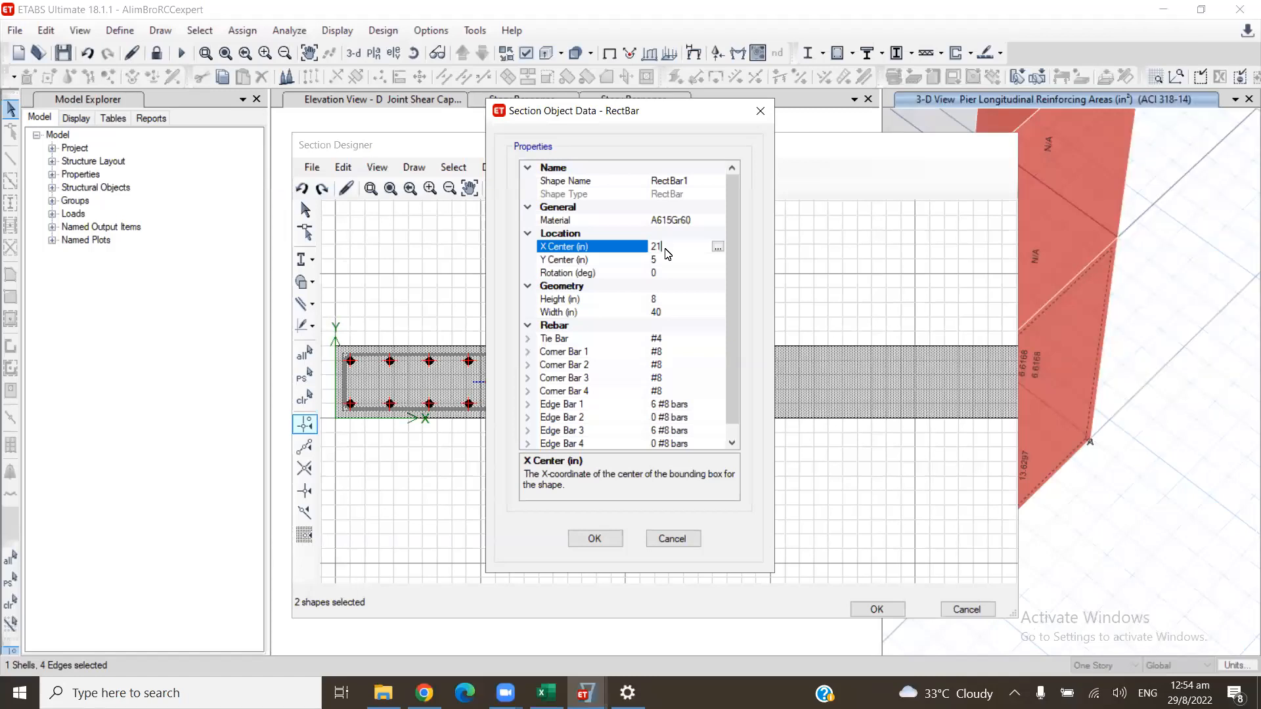
- Re-enter the rebar rectangle's X Center as 20+1 in and accept the section object data
{"action": "key", "text": "BackSpace"}
{"action": "type", "text": "0+1"}
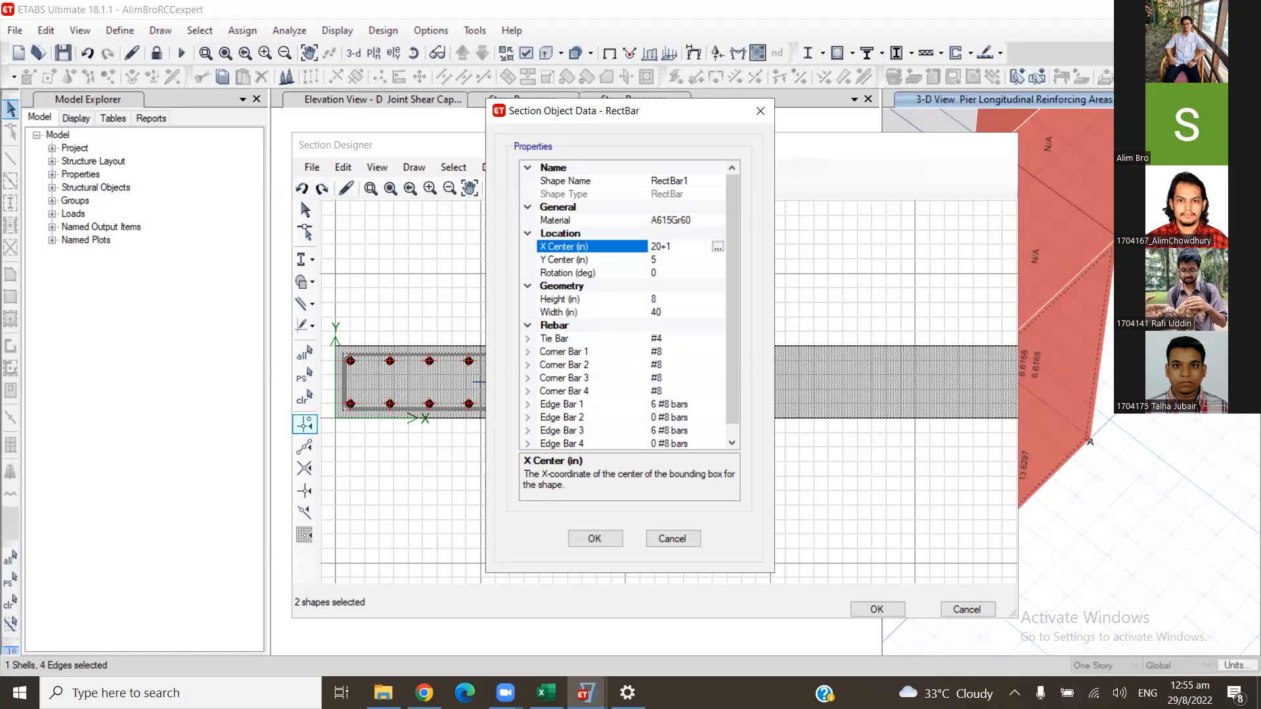
{"action": "left_click", "coordinate": [697, 299]}
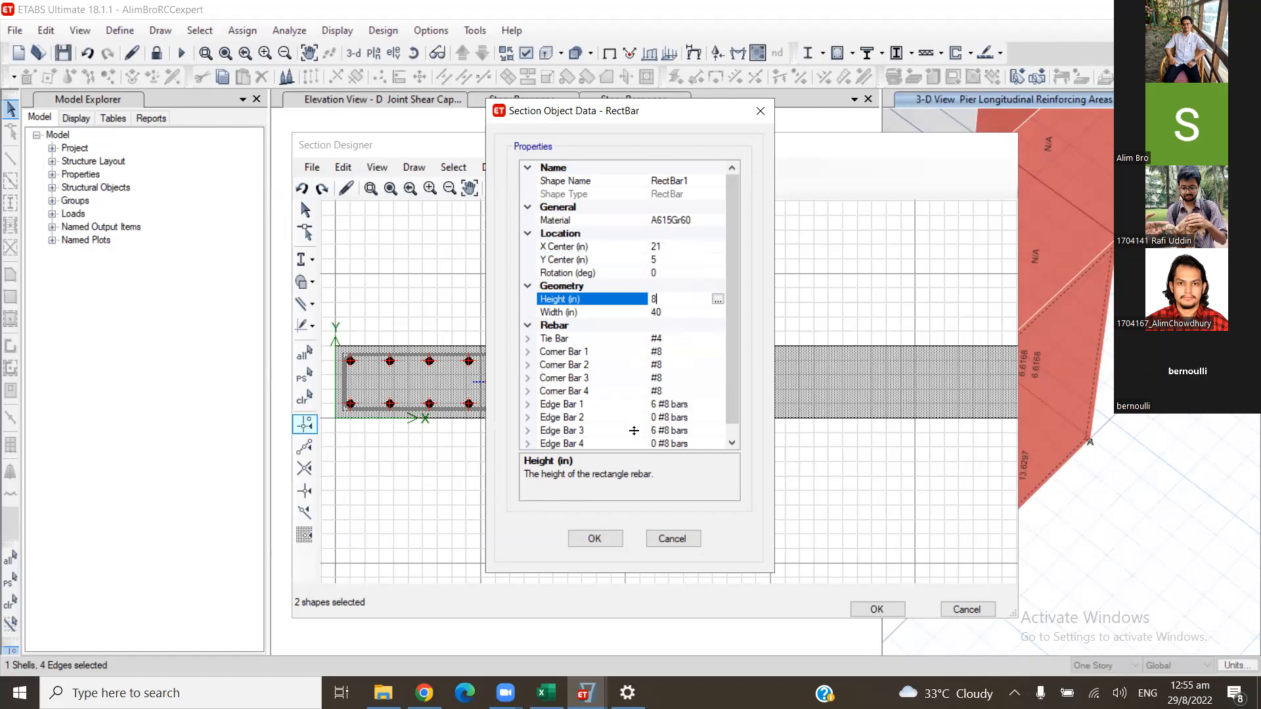
{"action": "left_click", "coordinate": [595, 538]}
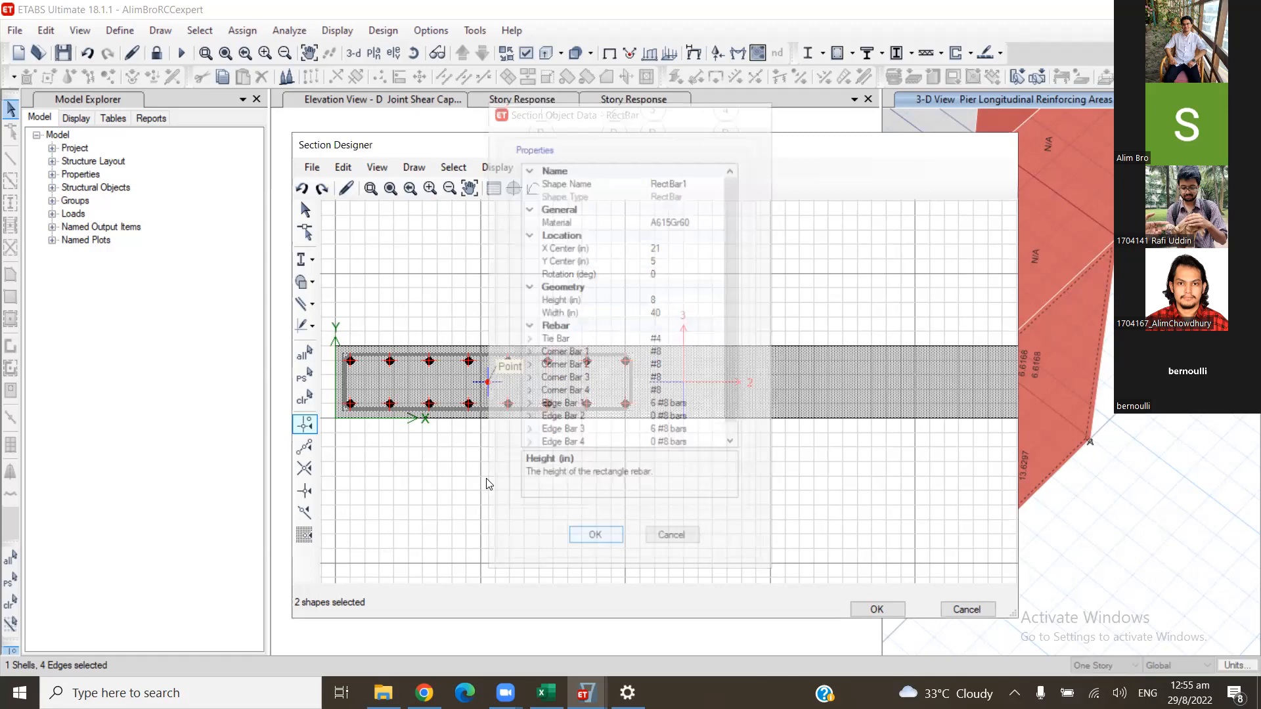
- Open the edge reinforcing properties of the rebar rectangle's lower long edge
{"action": "right_click", "coordinate": [814, 343]}
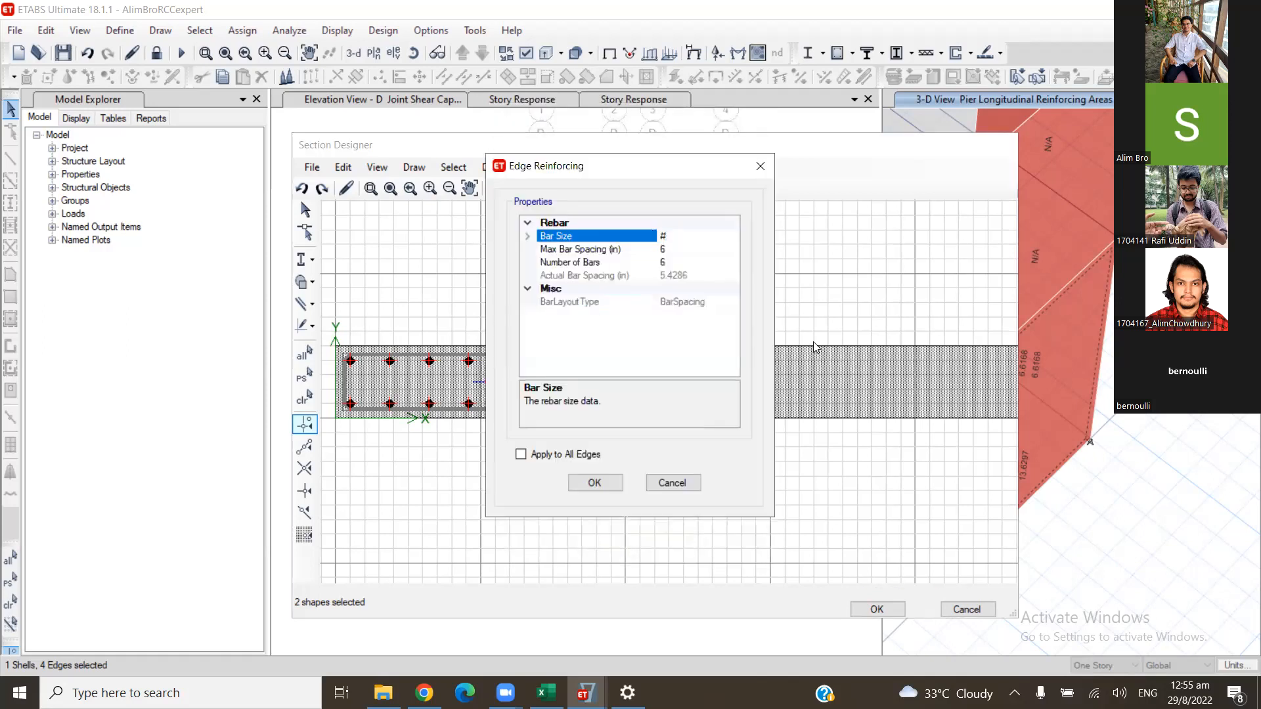
{"action": "left_click", "coordinate": [761, 166]}
{"action": "scroll", "coordinate": [537, 396], "scroll_direction": "up", "scroll_amount": 1}
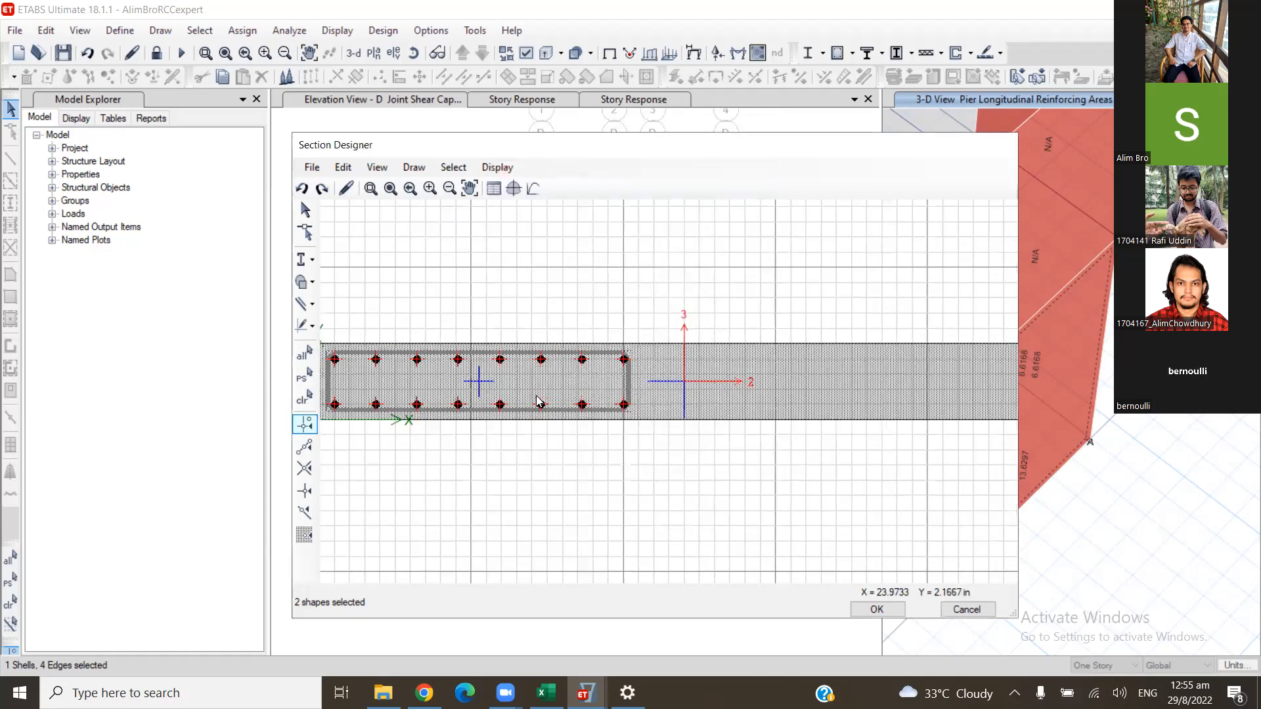
{"action": "scroll", "coordinate": [537, 399], "scroll_direction": "up", "scroll_amount": 1}
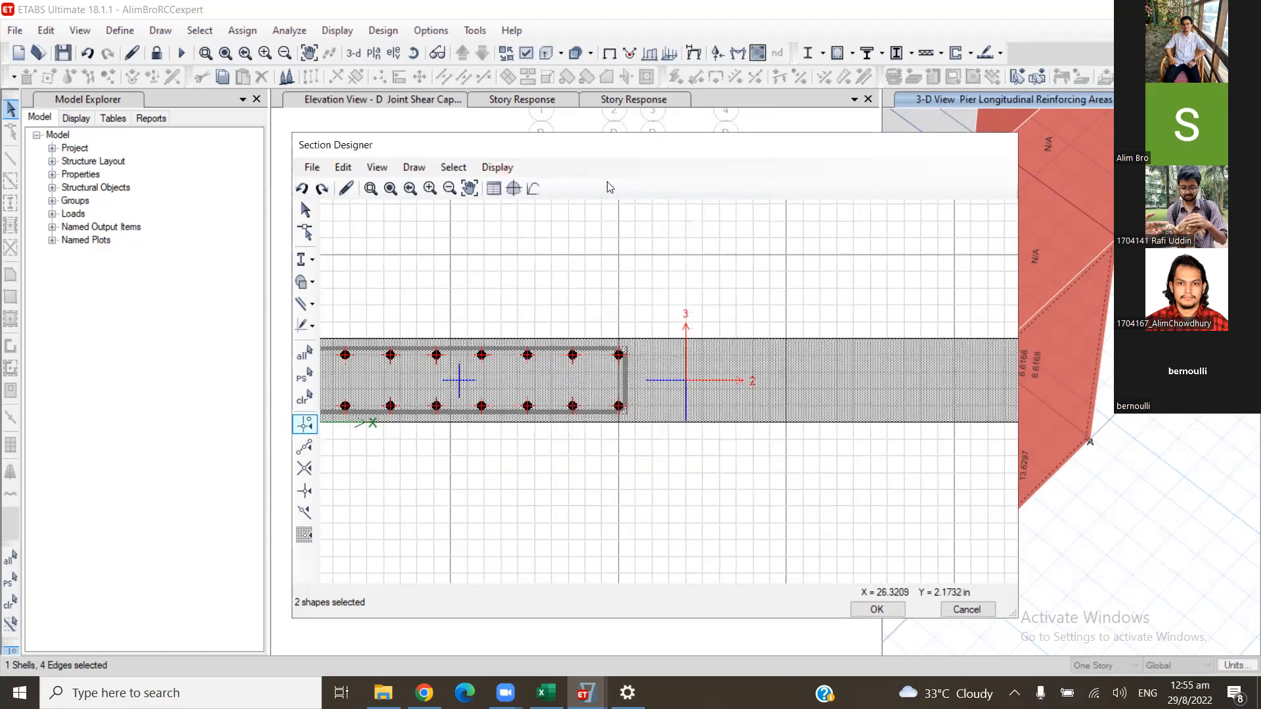
{"action": "middle_click_drag", "start_coordinate": [504, 404], "coordinate": [557, 394]}
{"action": "right_click", "coordinate": [597, 397]}
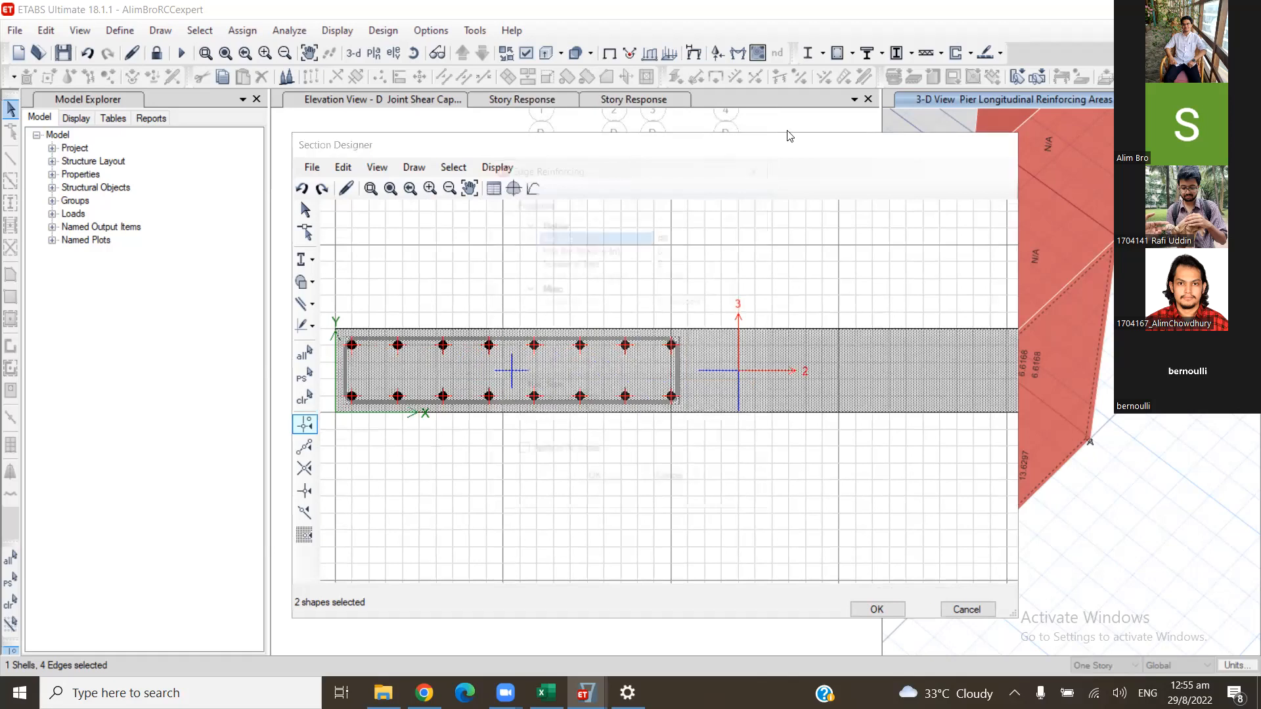
{"action": "left_click_drag", "start_coordinate": [643, 164], "coordinate": [818, 128]}
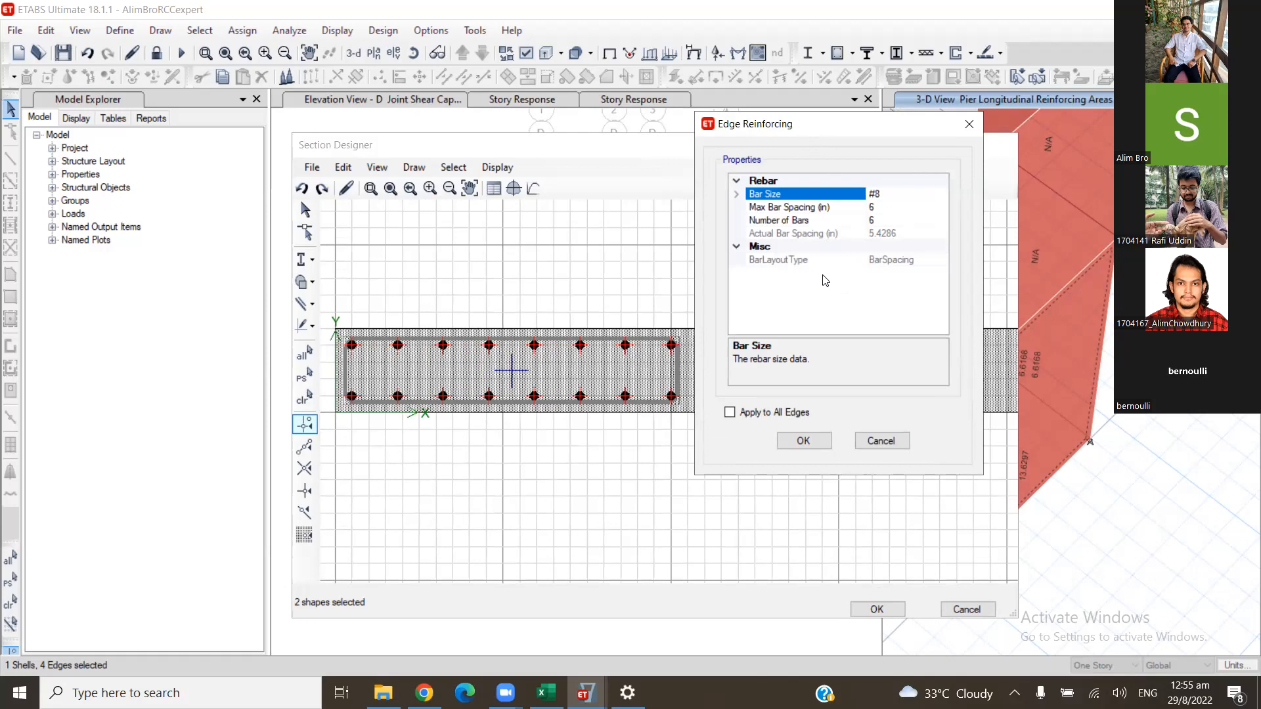
- Set the long edge's bar size to #7
{"action": "left_click_drag", "start_coordinate": [881, 195], "coordinate": [874, 200]}
{"action": "type", "text": "7"}
{"action": "left_click", "coordinate": [898, 209]}
{"action": "left_click_drag", "start_coordinate": [898, 209], "coordinate": [893, 207]}
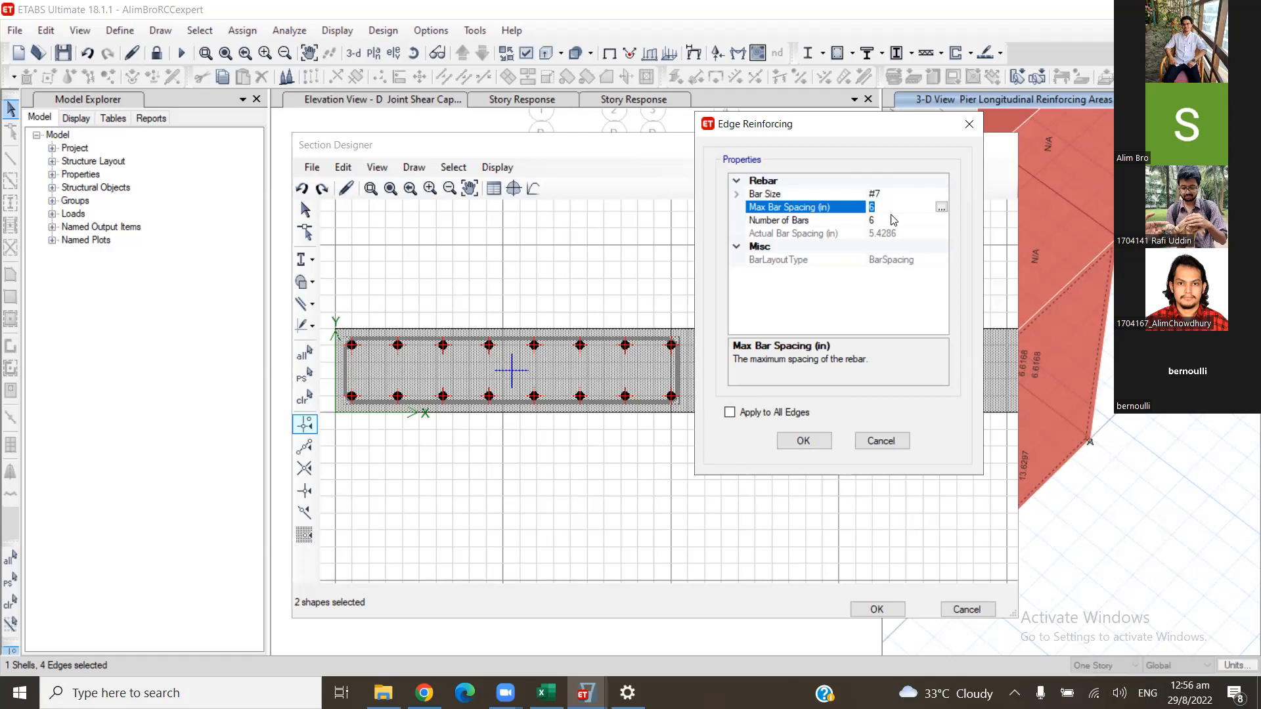
{"action": "left_click", "coordinate": [893, 223]}
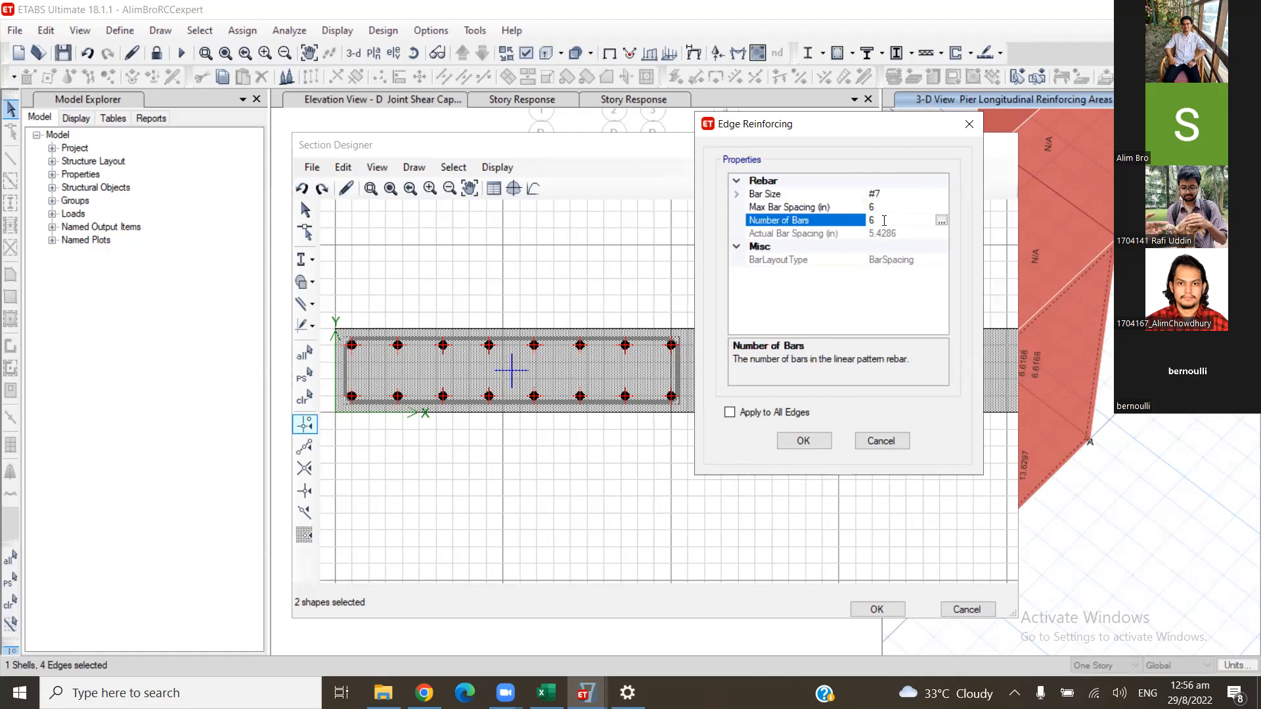
- Set the edge reinforcing to 7 bars of size #9 and apply it to all edges of the rebar rectangle
{"action": "left_click", "coordinate": [886, 196]}
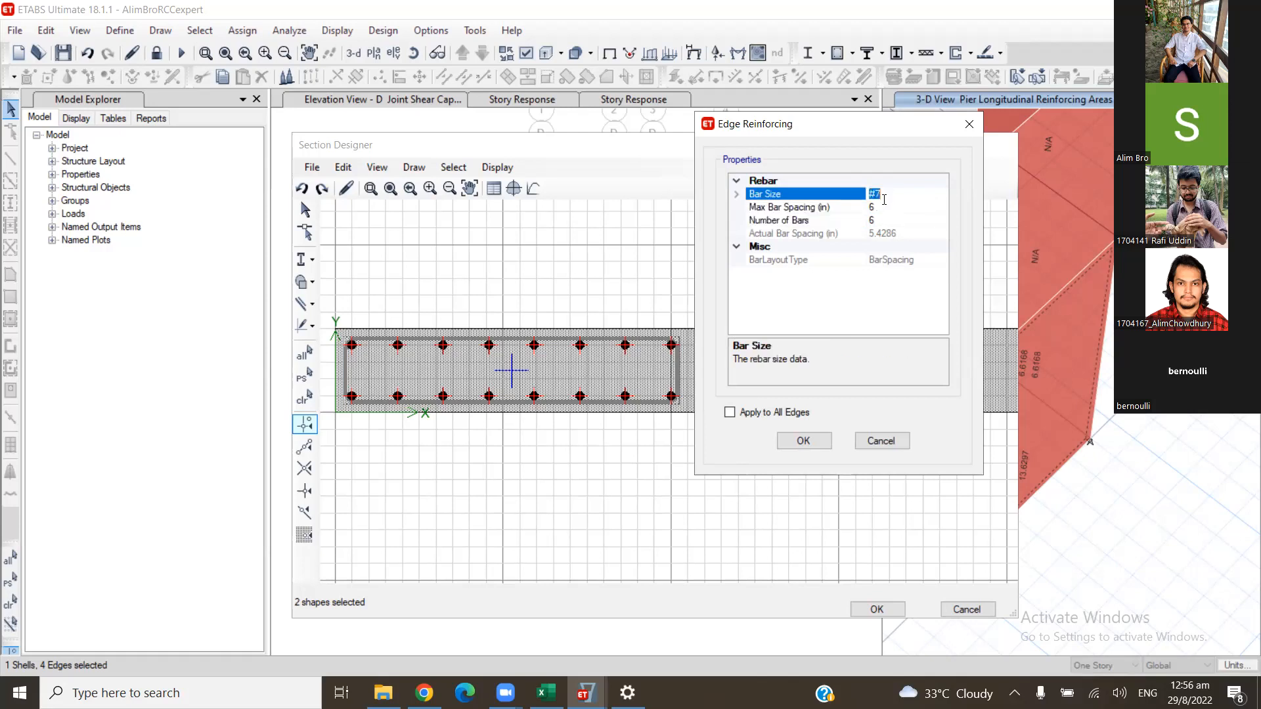
{"action": "key", "text": "BackSpace"}
{"action": "type", "text": "9"}
{"action": "left_click", "coordinate": [888, 221]}
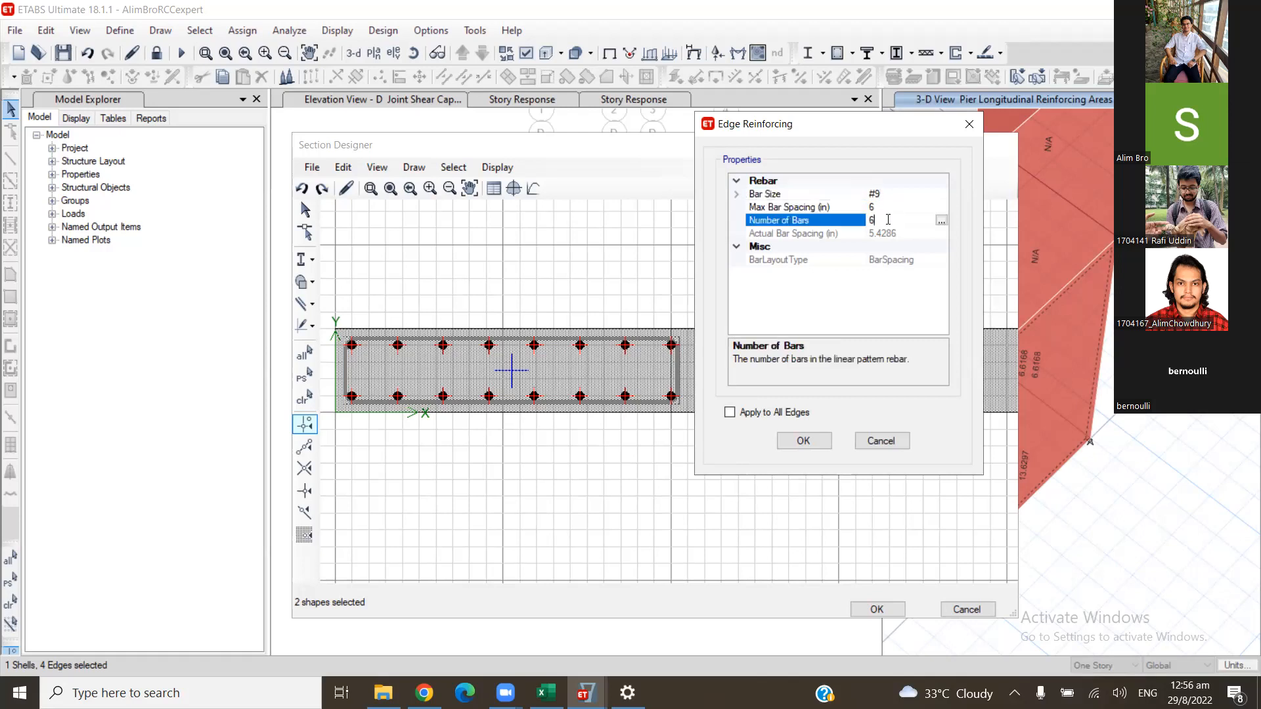
{"action": "key", "text": "BackSpace"}
{"action": "type", "text": "7"}
{"action": "left_click", "coordinate": [892, 207]}
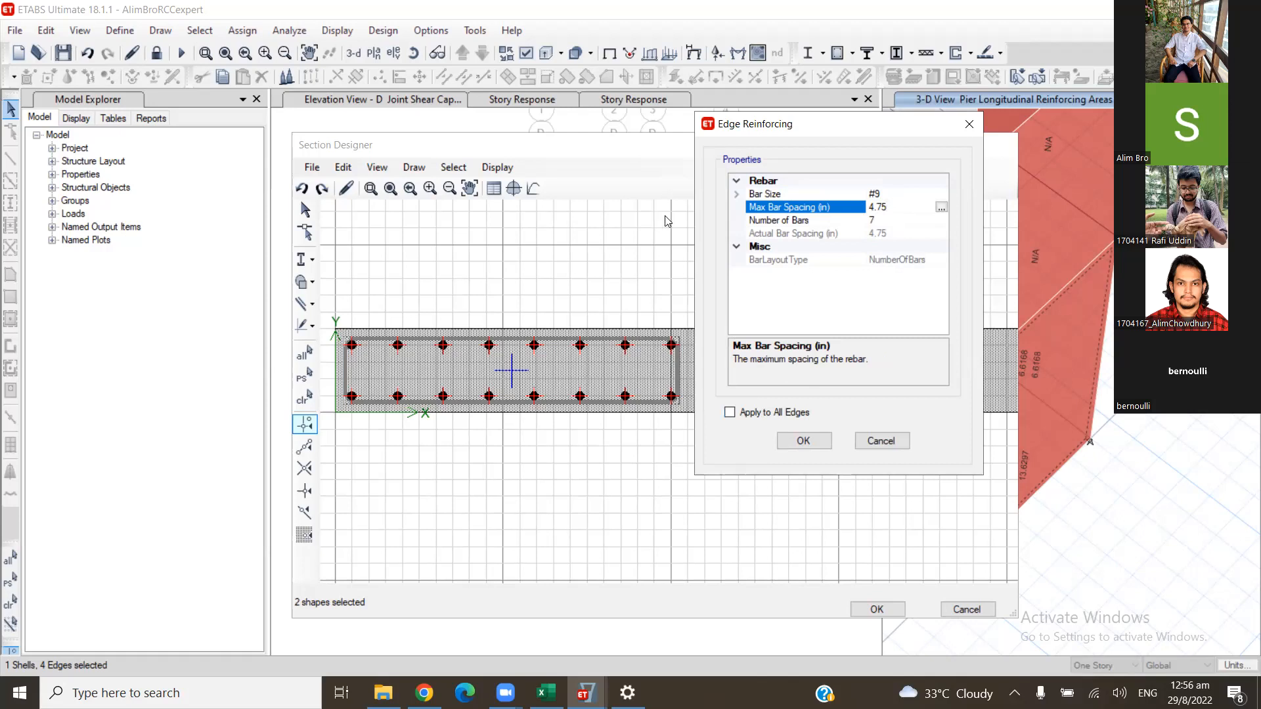
{"action": "left_click", "coordinate": [803, 441]}
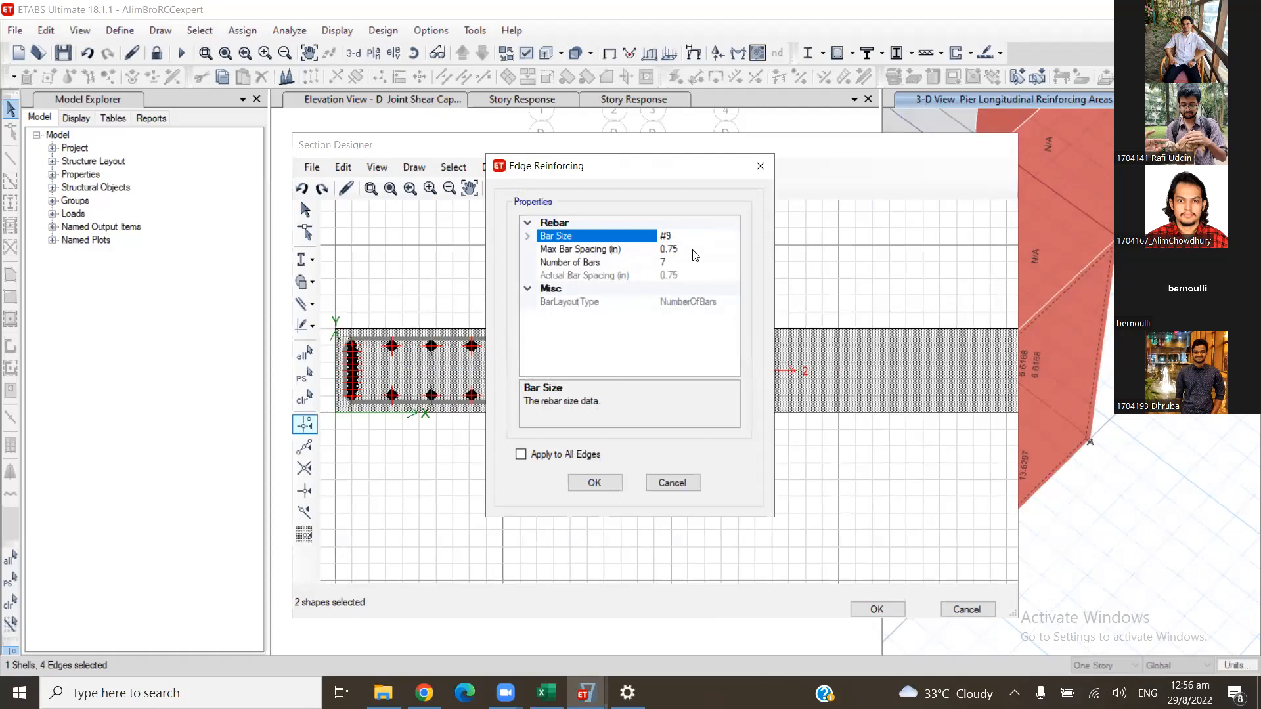
- Set the number of bars on the rebar rectangle's short edge near the section origin to 3
{"action": "key", "text": "Return"}
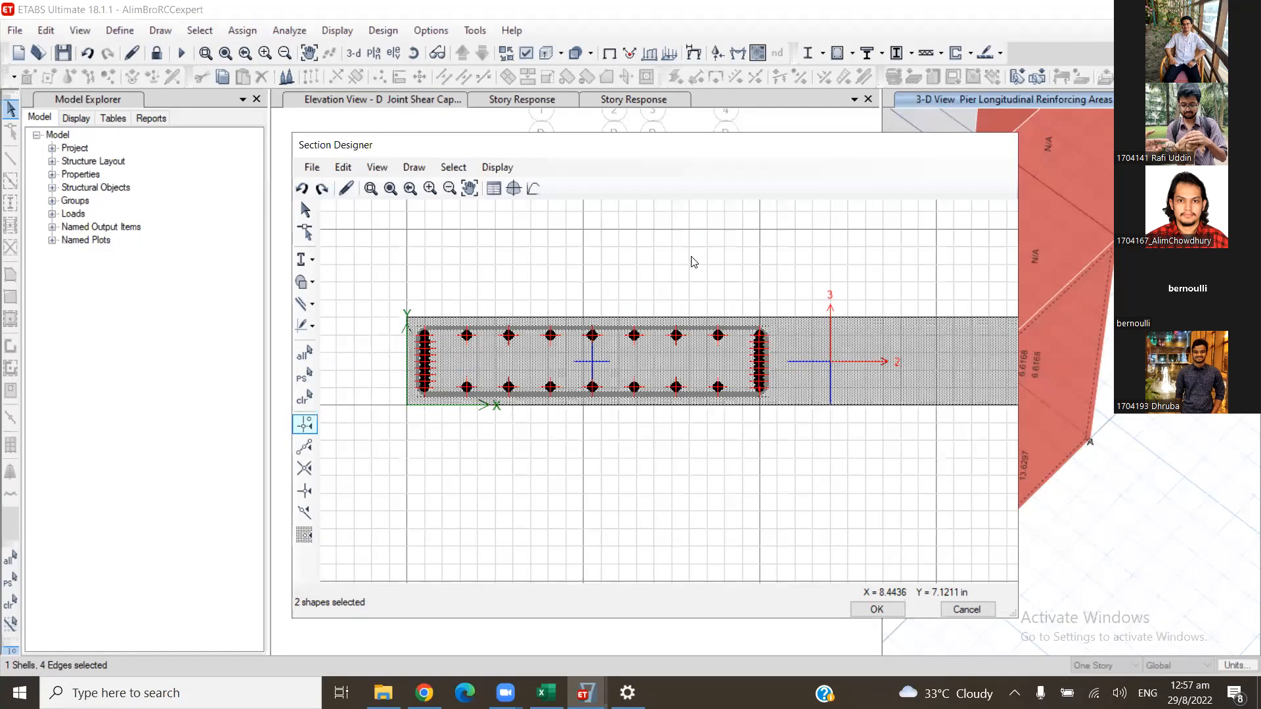
{"action": "scroll", "coordinate": [694, 262], "scroll_direction": "up", "scroll_amount": 1}
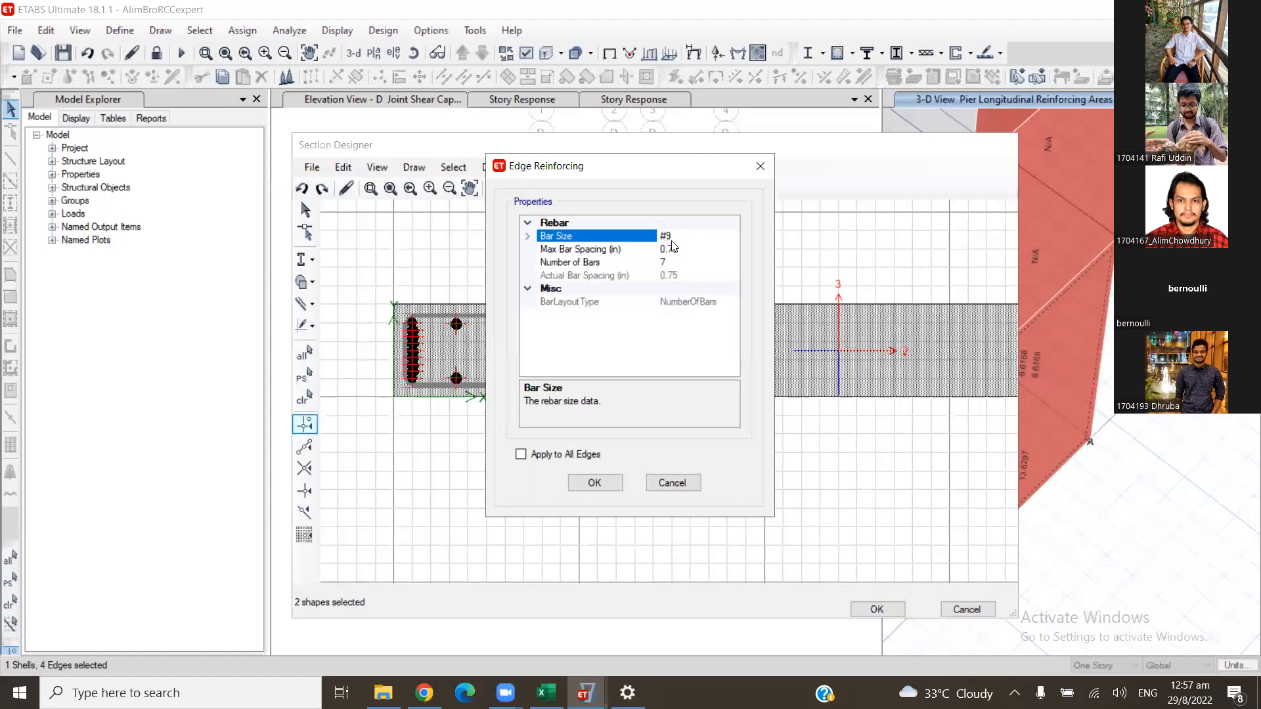
{"action": "left_click", "coordinate": [689, 258]}
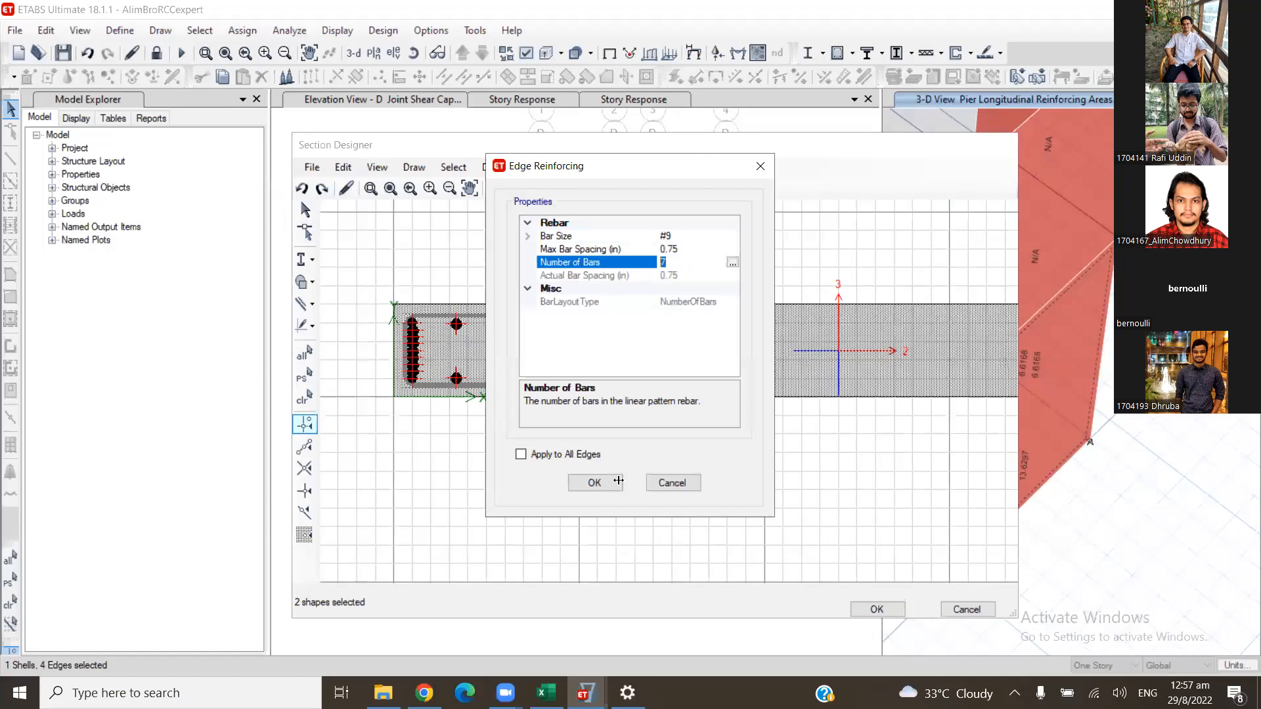
{"action": "left_click", "coordinate": [594, 482]}
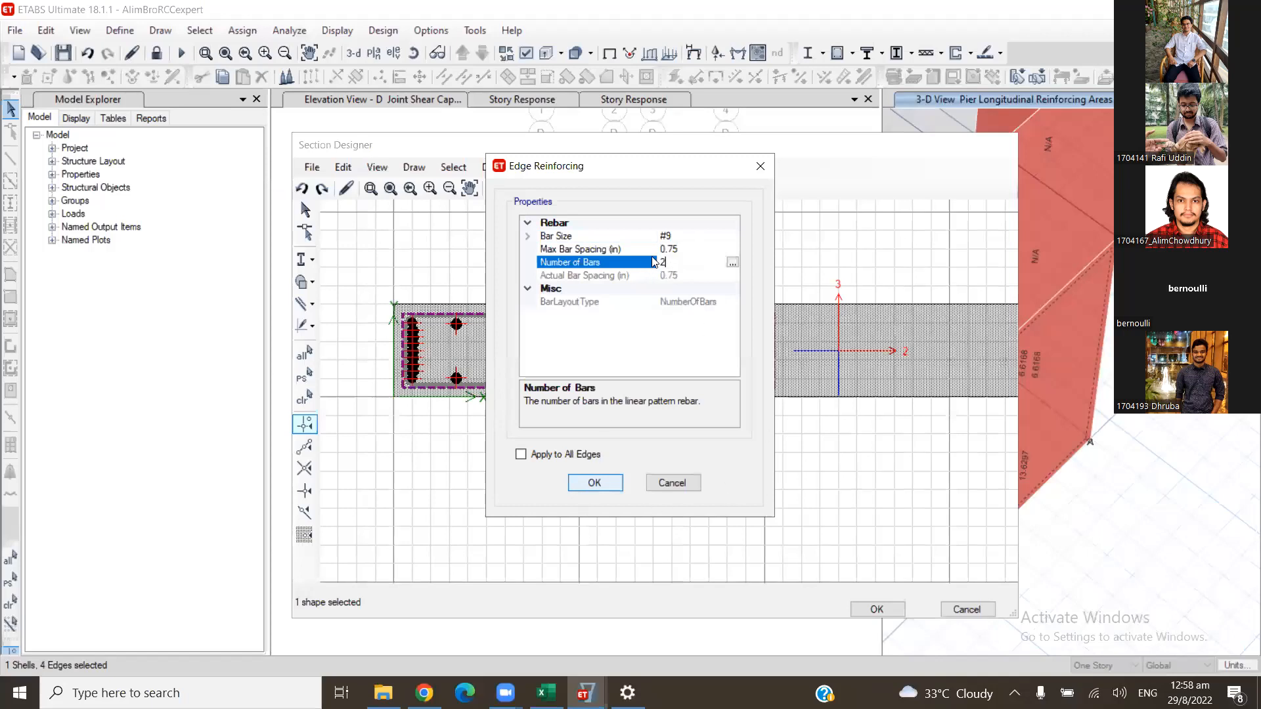
{"action": "left_click", "coordinate": [611, 483]}
{"action": "key", "text": "Return"}
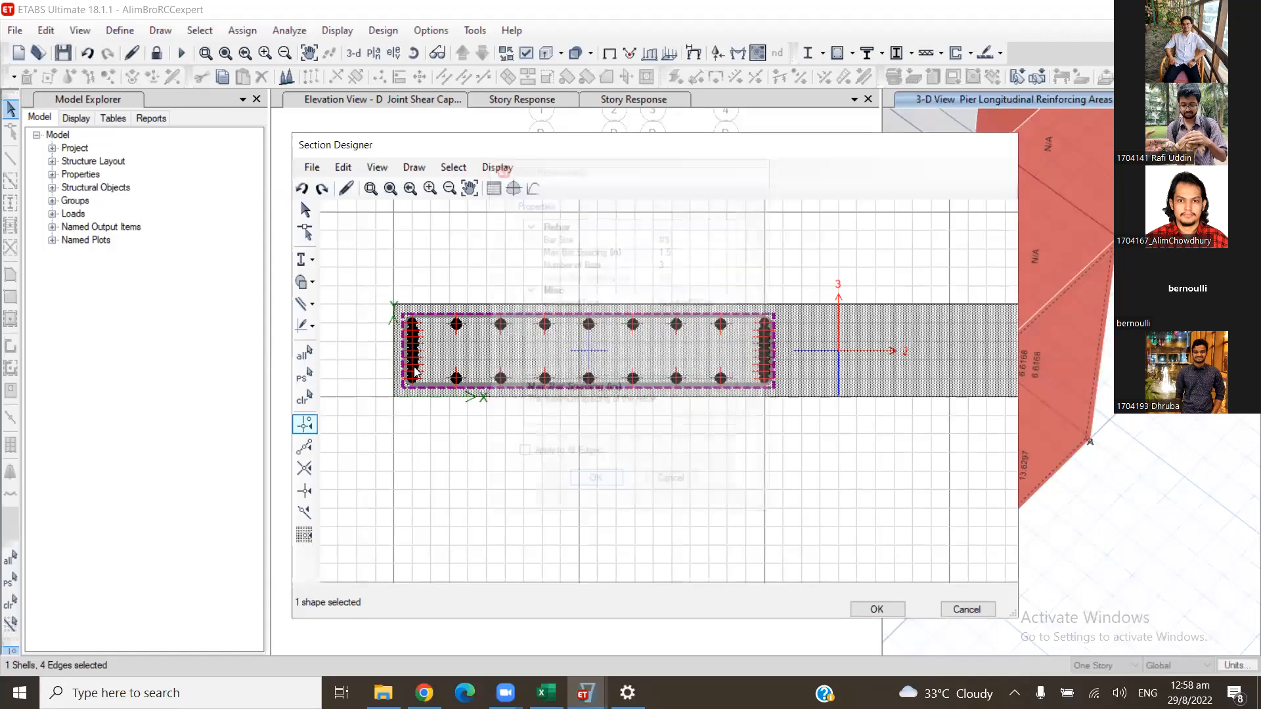
- Reduce the number of bars on that same short edge to 2
{"action": "right_click", "coordinate": [660, 315]}
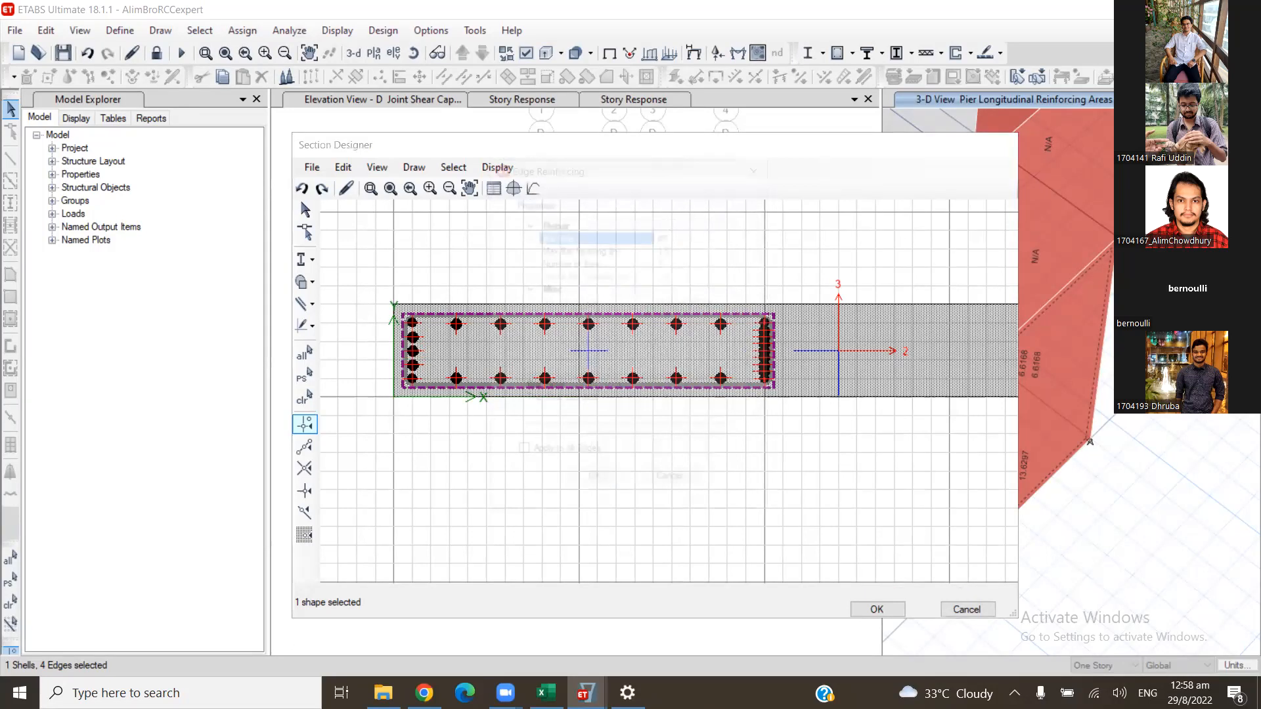
{"action": "double_click", "coordinate": [683, 260]}
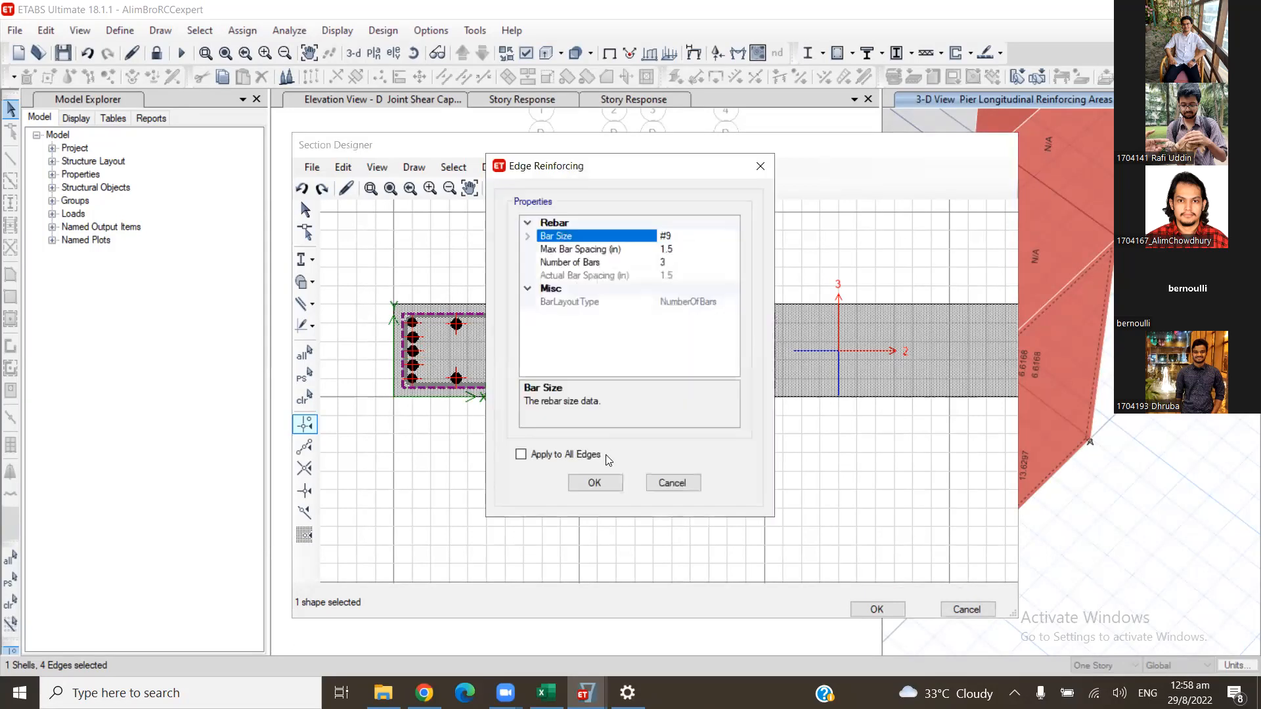
{"action": "type", "text": "2"}
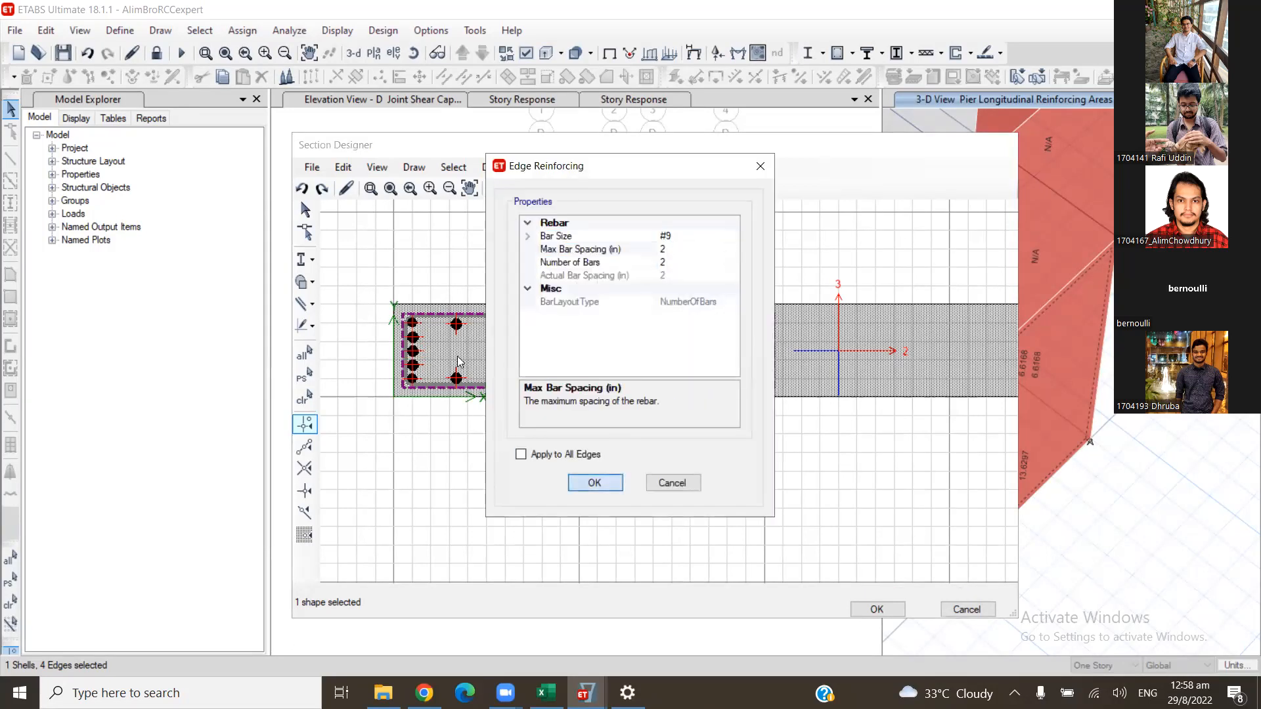
{"action": "left_click", "coordinate": [595, 483]}
- Set the number of bars to 0 on both short edges of the rebar rectangle
{"action": "right_click", "coordinate": [413, 353]}
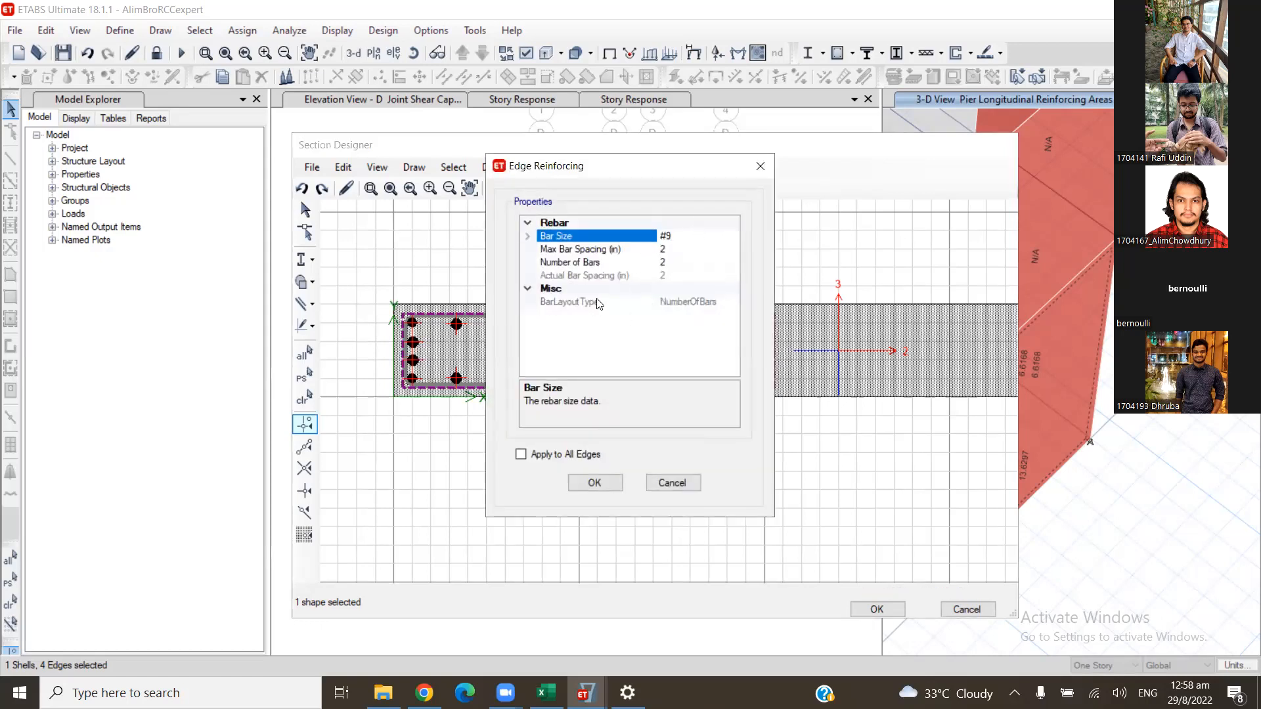
{"action": "left_click", "coordinate": [676, 264]}
{"action": "type", "text": "0"}
{"action": "left_click", "coordinate": [593, 483]}
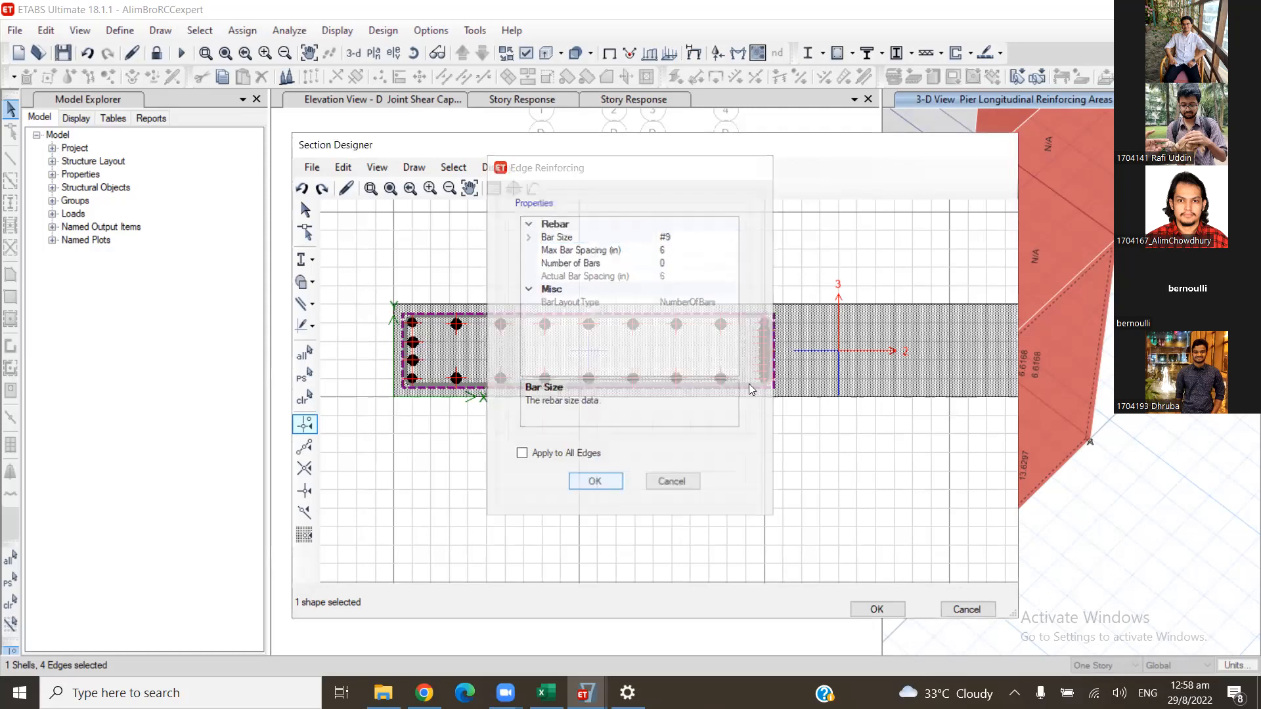
{"action": "double_click", "coordinate": [763, 346]}
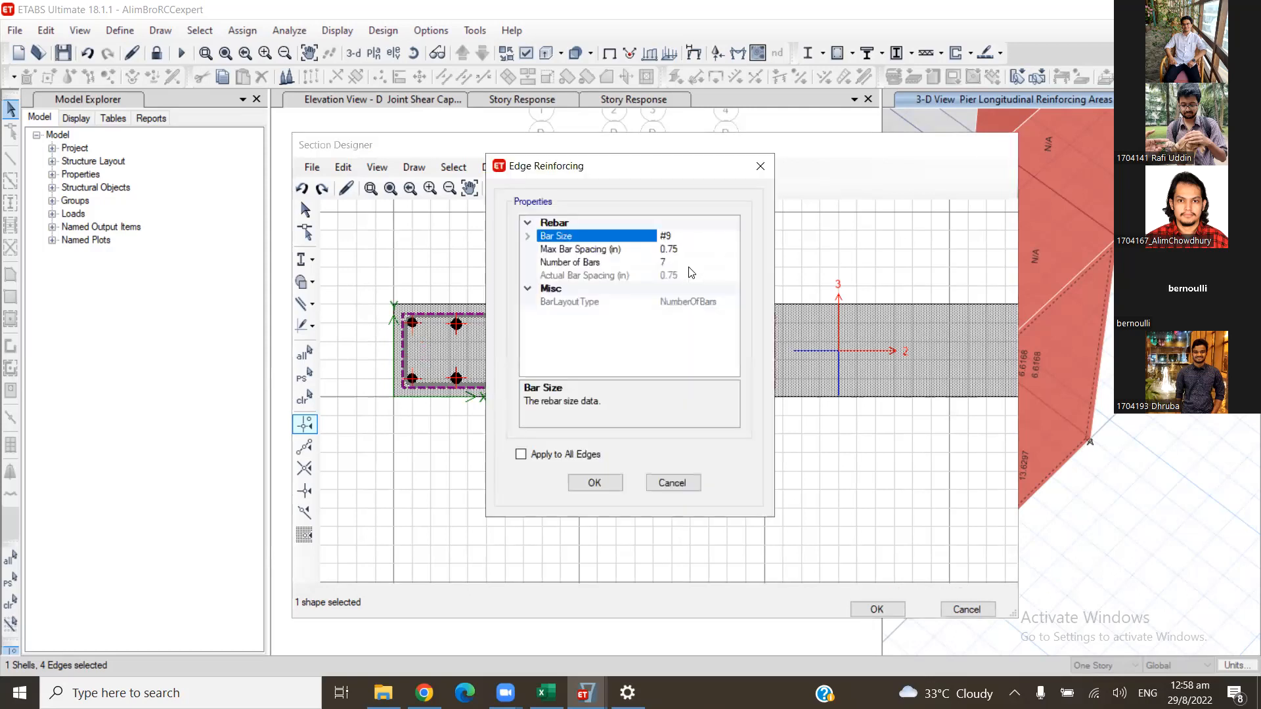
{"action": "left_click", "coordinate": [690, 264]}
{"action": "type", "text": "0"}
{"action": "left_click", "coordinate": [594, 483]}
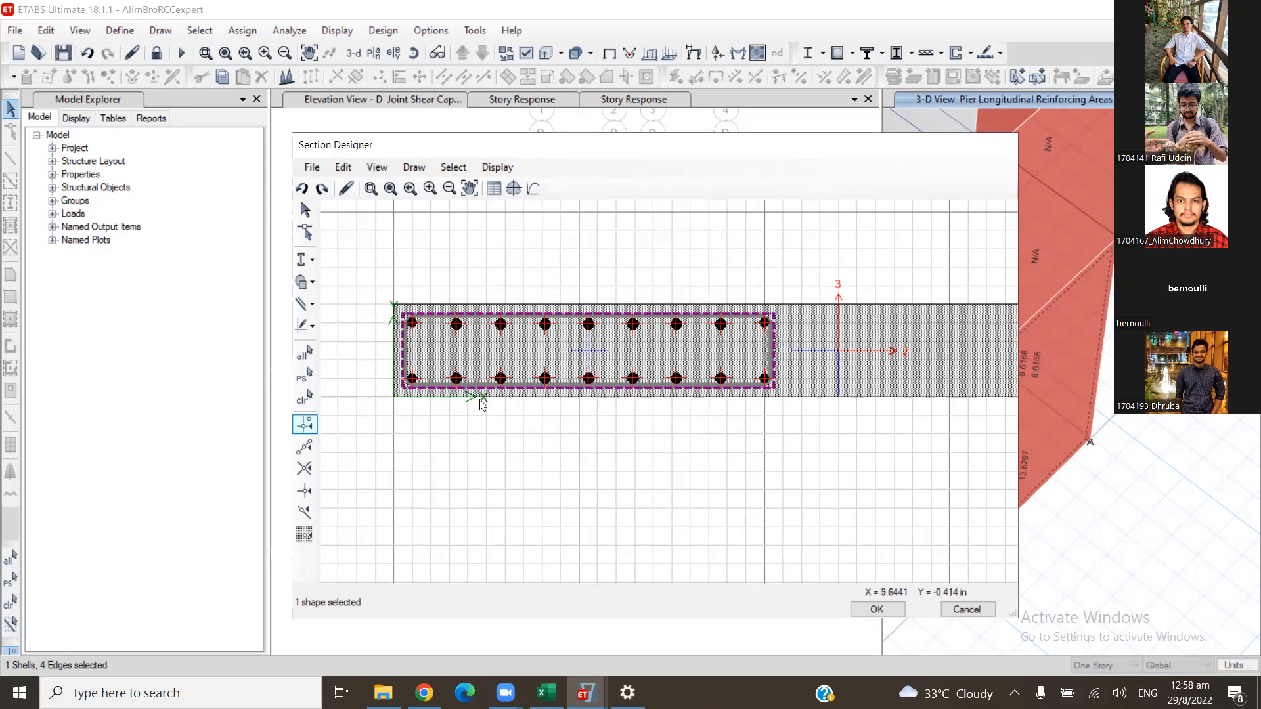
- Try to change the rebar rectangle's corner bar size and apply it to all corners
{"action": "right_click", "coordinate": [412, 378]}
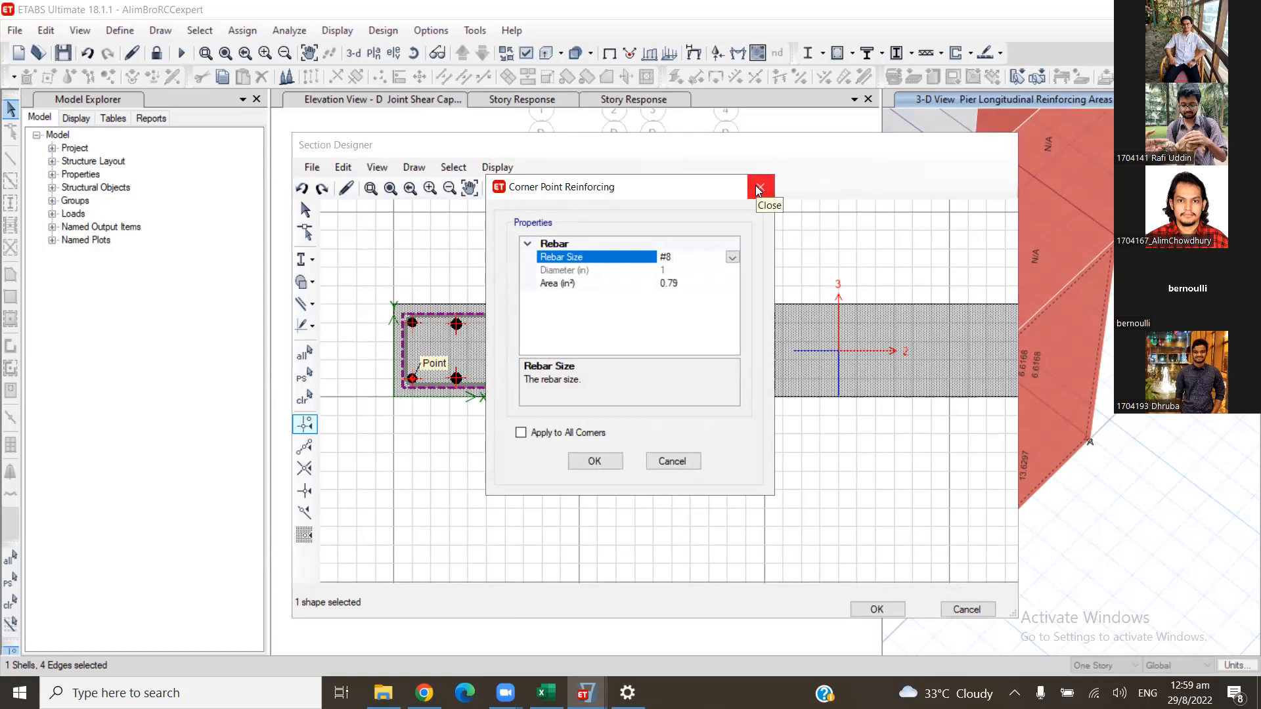
{"action": "left_click_drag", "start_coordinate": [669, 259], "coordinate": [665, 259]}
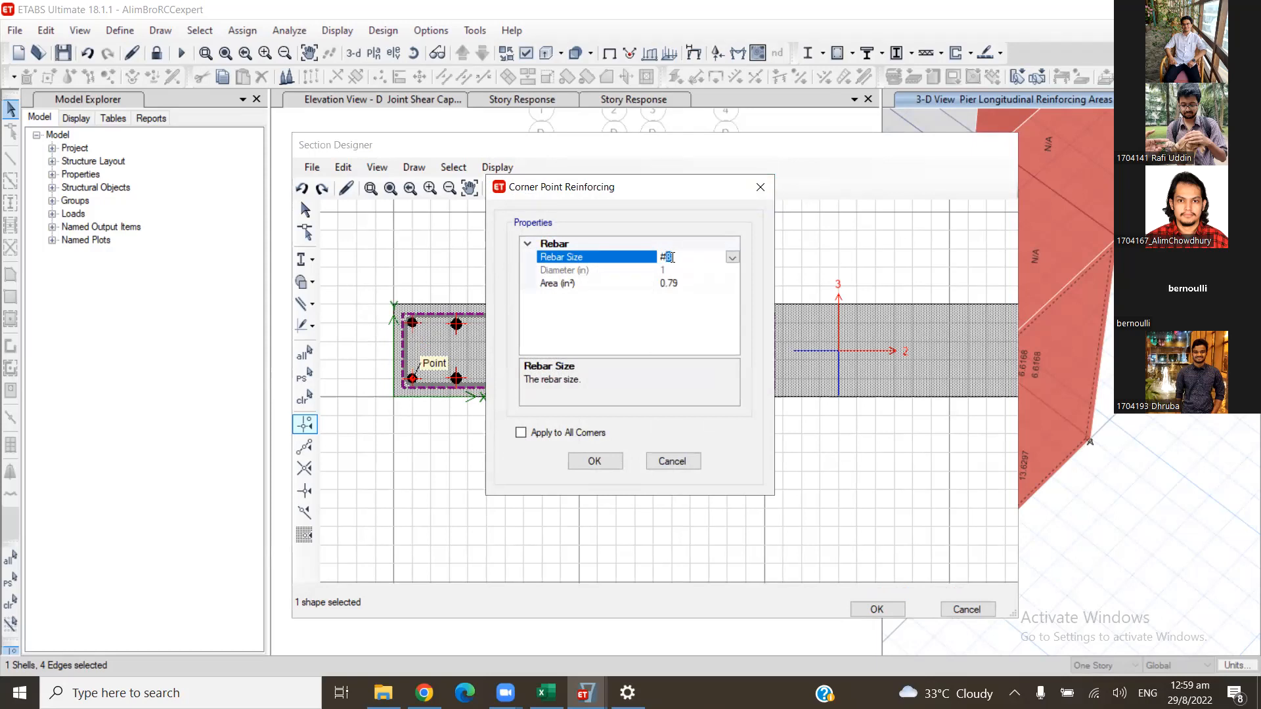
{"action": "left_click", "coordinate": [522, 434]}
{"action": "left_click", "coordinate": [601, 462]}
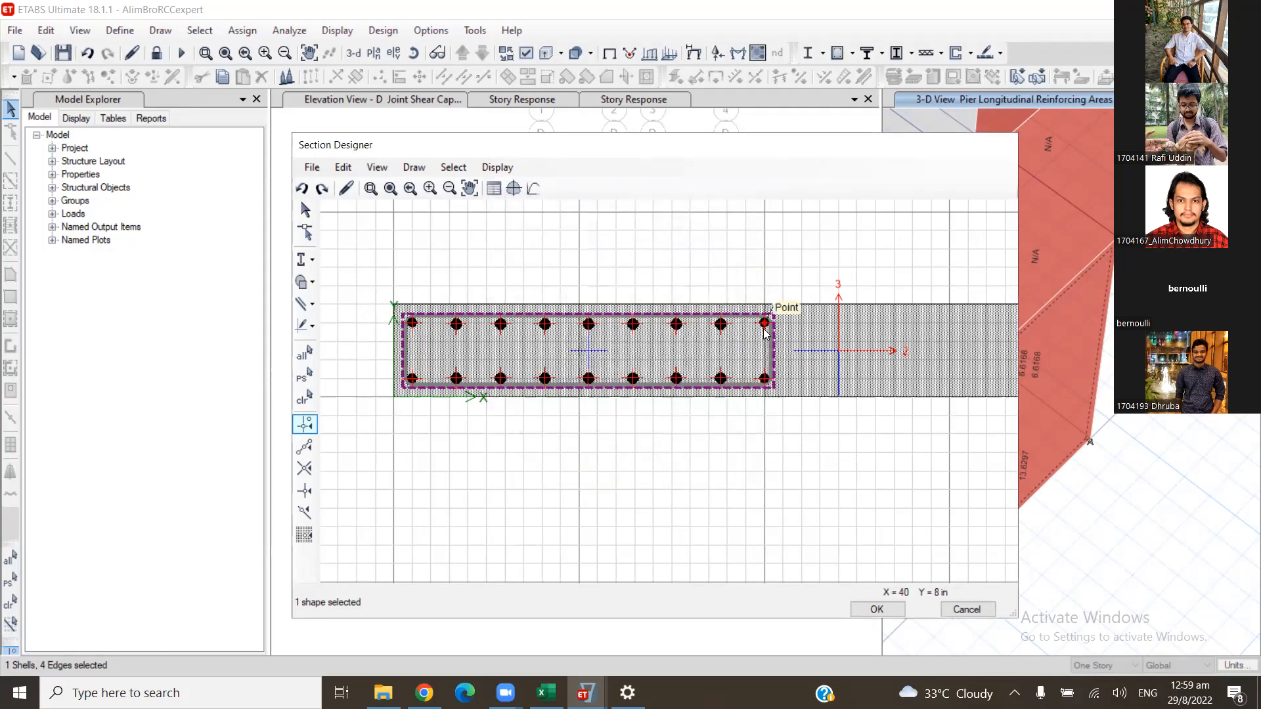
{"action": "right_click", "coordinate": [765, 323]}
{"action": "left_click", "coordinate": [677, 260]}
{"action": "left_click", "coordinate": [670, 259]}
{"action": "double_click", "coordinate": [668, 259]}
{"action": "left_click", "coordinate": [673, 258]}
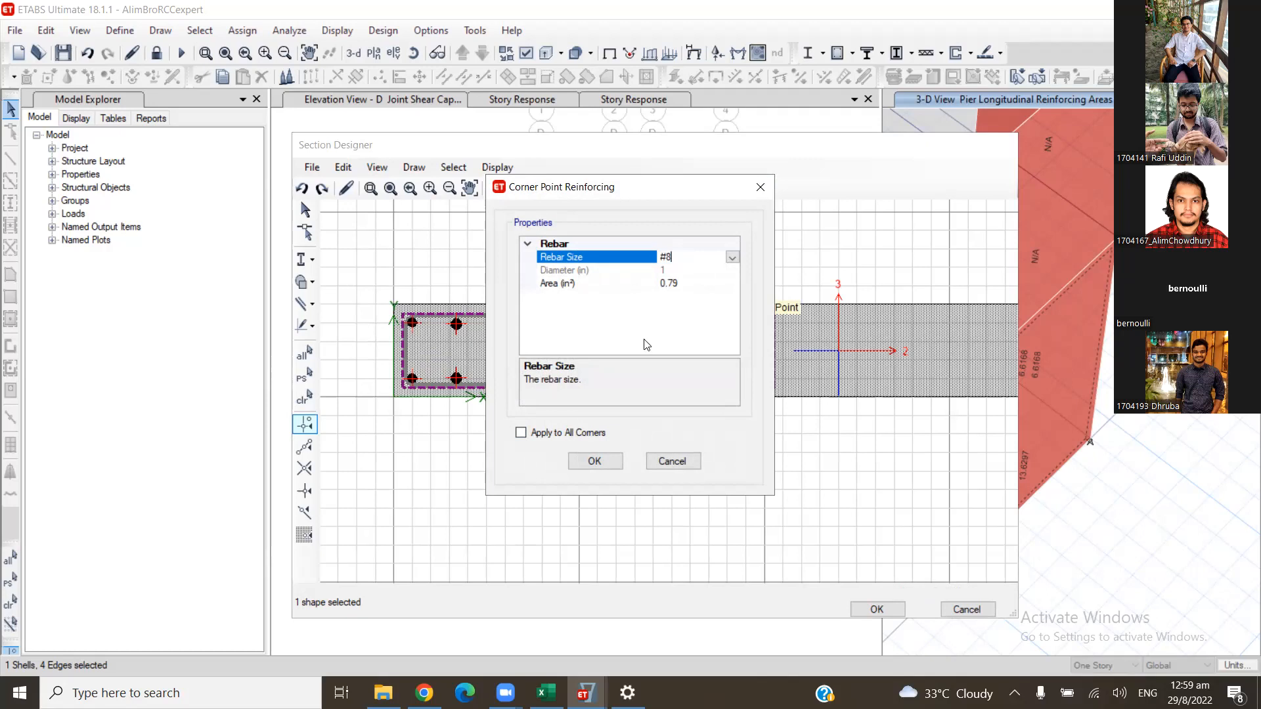
{"action": "left_click", "coordinate": [548, 434]}
{"action": "left_click", "coordinate": [673, 283]}
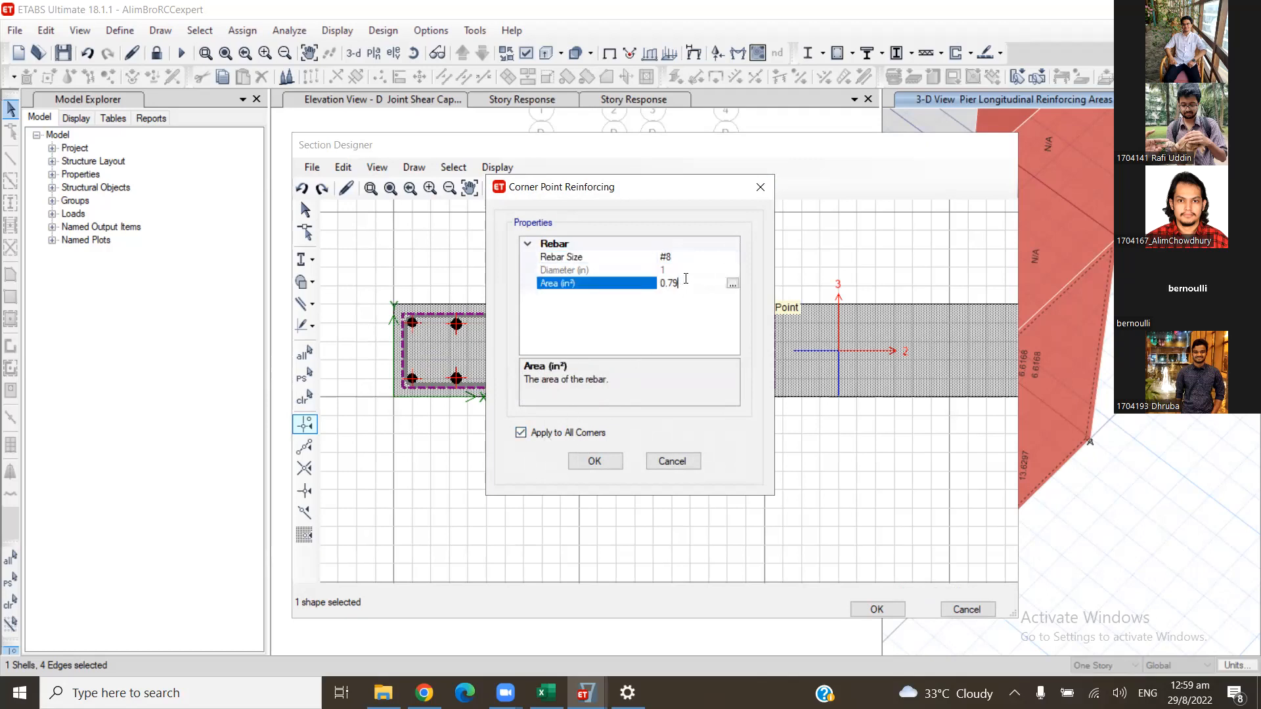
{"action": "left_click", "coordinate": [594, 460]}
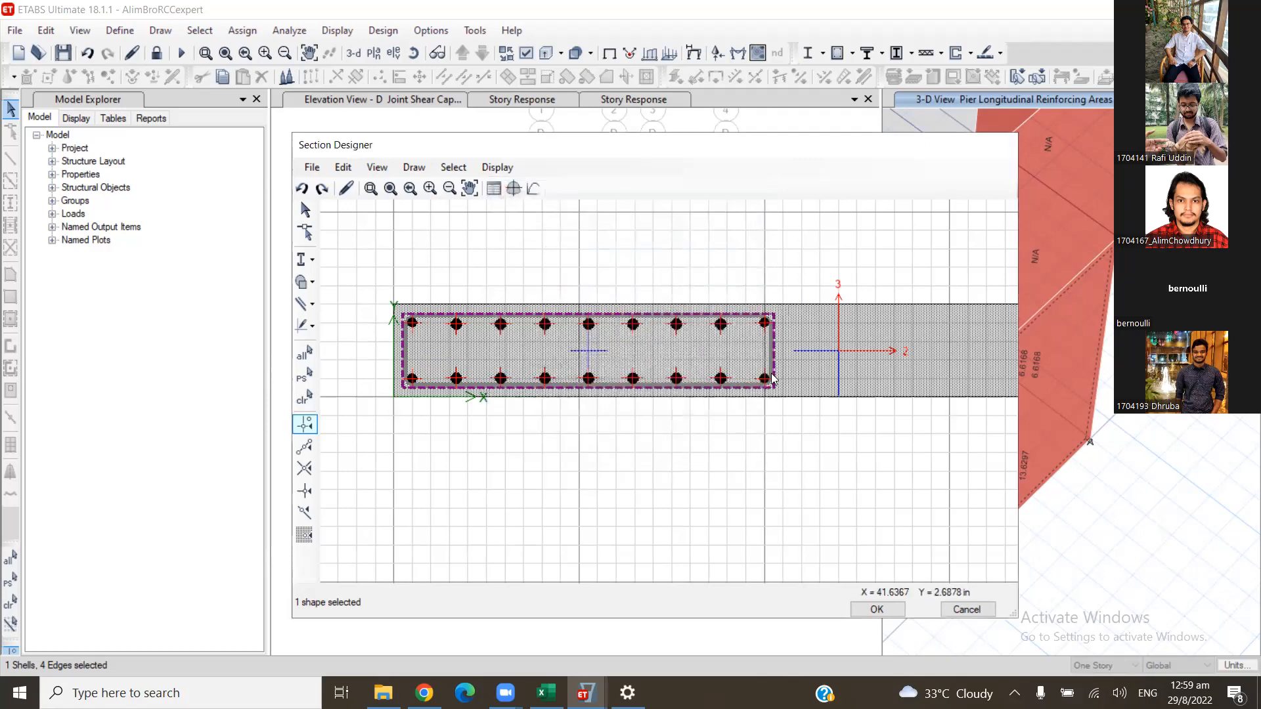
- Try to change the bar size at the rebar rectangle's lower corner farthest from the section origin
{"action": "right_click", "coordinate": [766, 381]}
{"action": "left_click_drag", "start_coordinate": [672, 265], "coordinate": [669, 270]}
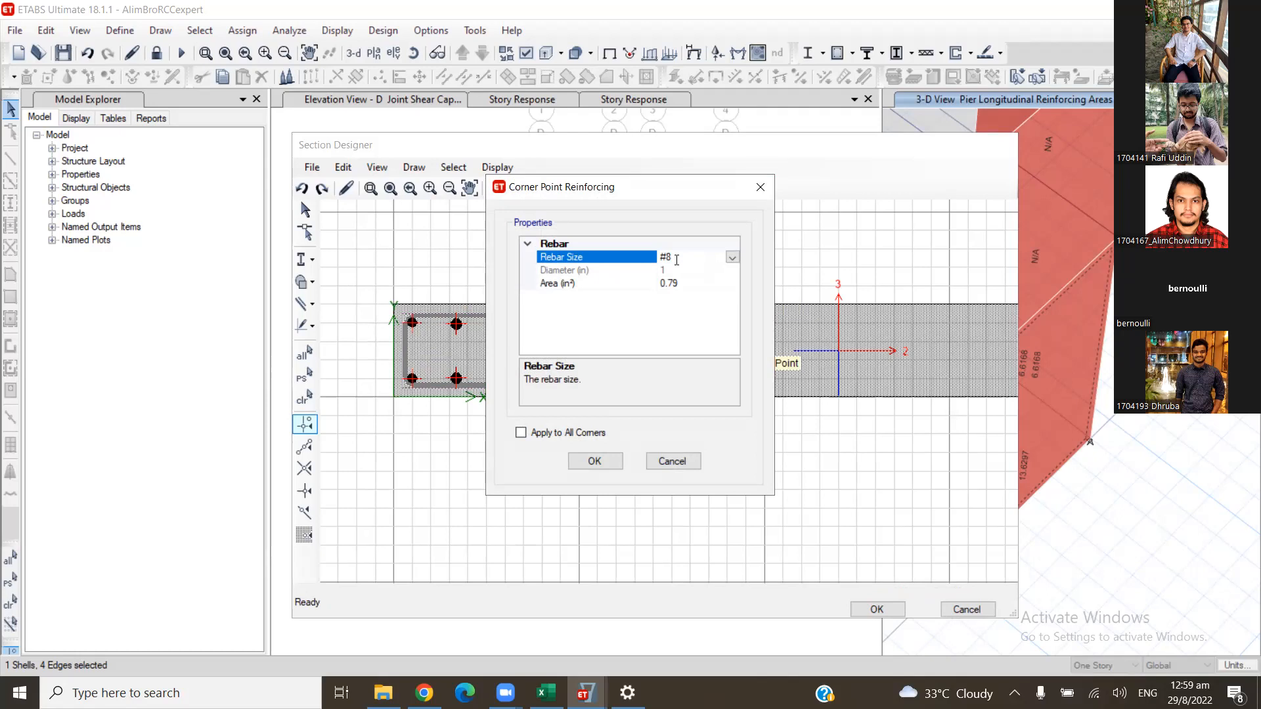
{"action": "left_click", "coordinate": [686, 273]}
{"action": "left_click", "coordinate": [687, 256]}
{"action": "key", "text": "Return"}
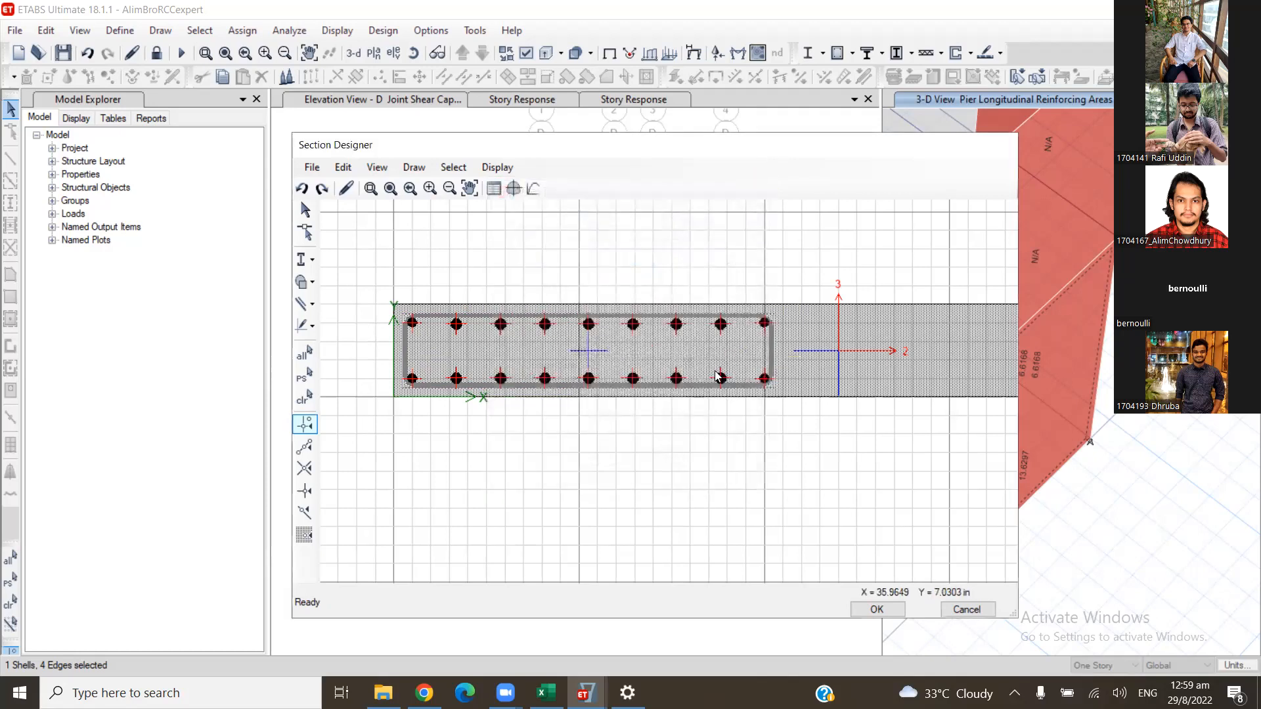
- Set both corner bars on the rebar rectangle's short edge farthest from the section origin to #9
{"action": "right_click", "coordinate": [765, 322]}
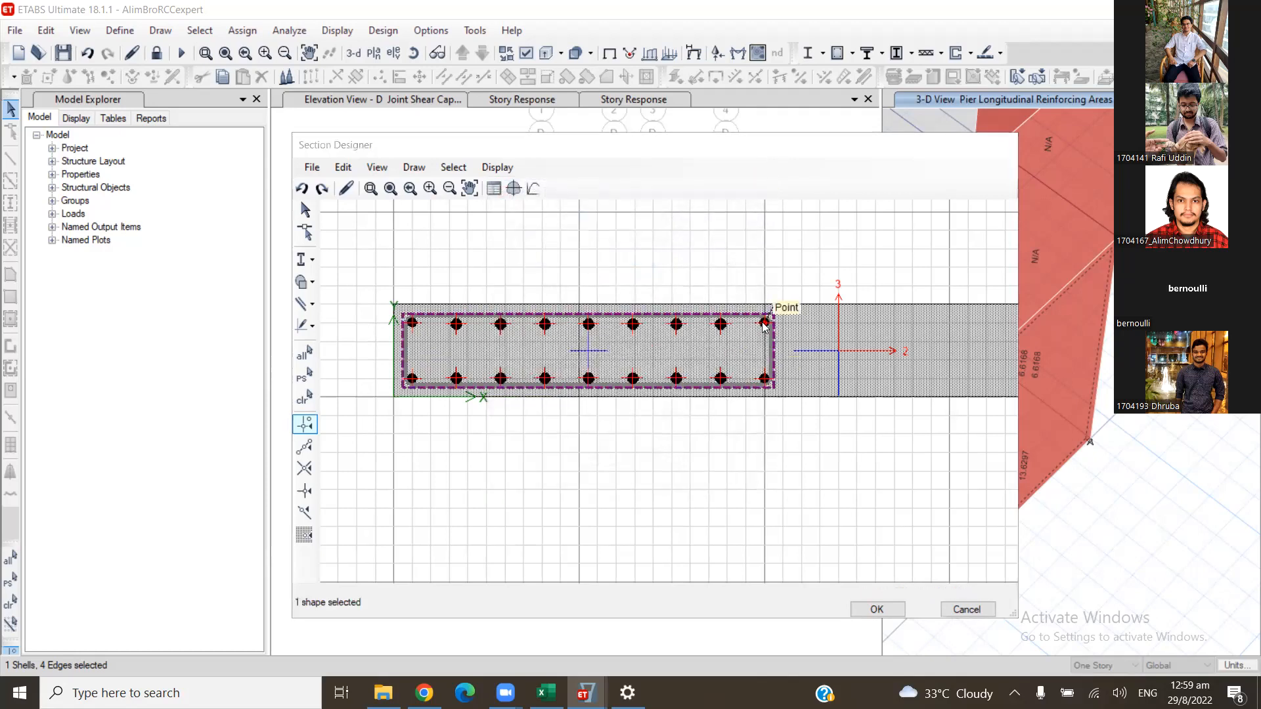
{"action": "left_click", "coordinate": [731, 256]}
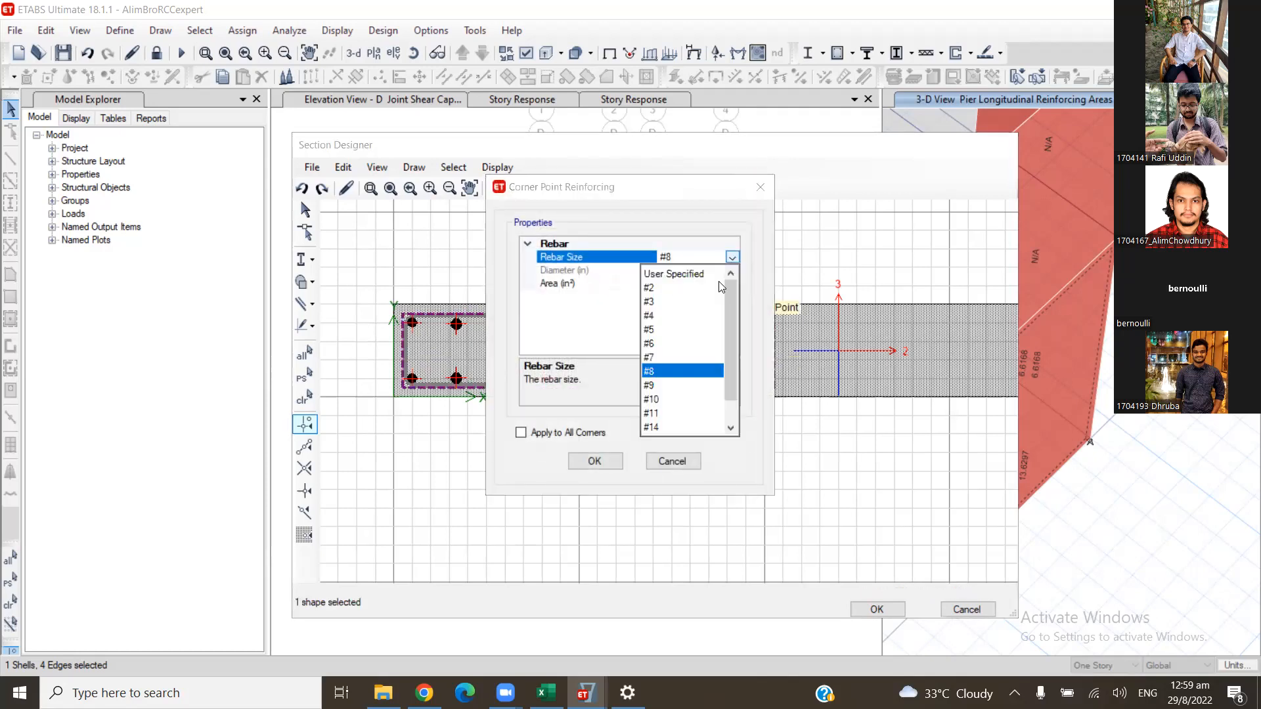
{"action": "left_click", "coordinate": [685, 388]}
{"action": "left_click", "coordinate": [614, 461]}
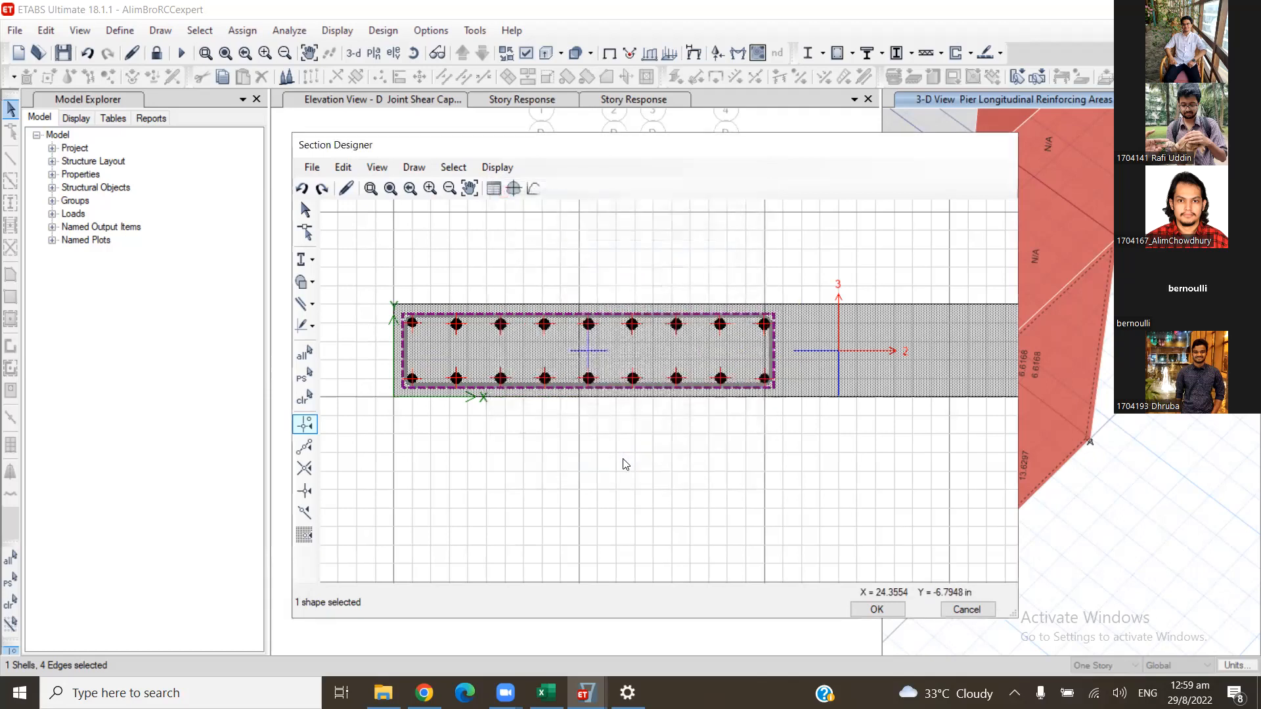
{"action": "right_click", "coordinate": [761, 379]}
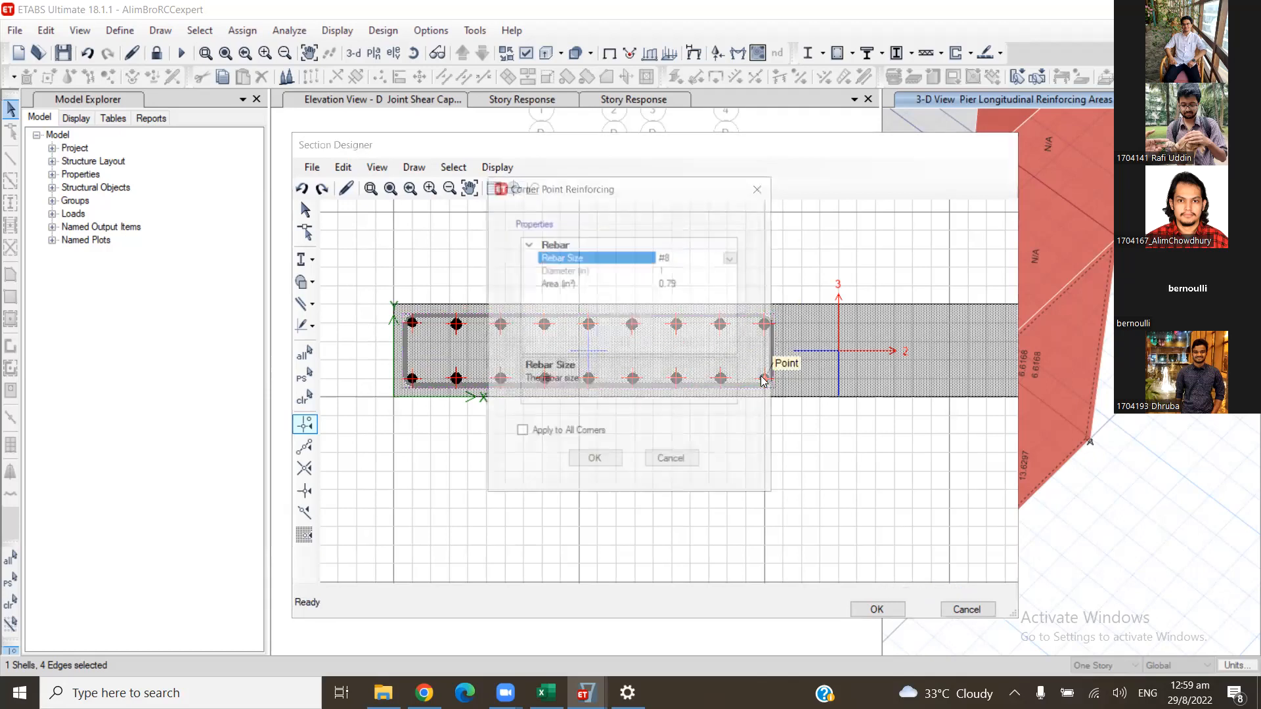
{"action": "left_click", "coordinate": [731, 257]}
{"action": "left_click", "coordinate": [672, 386]}
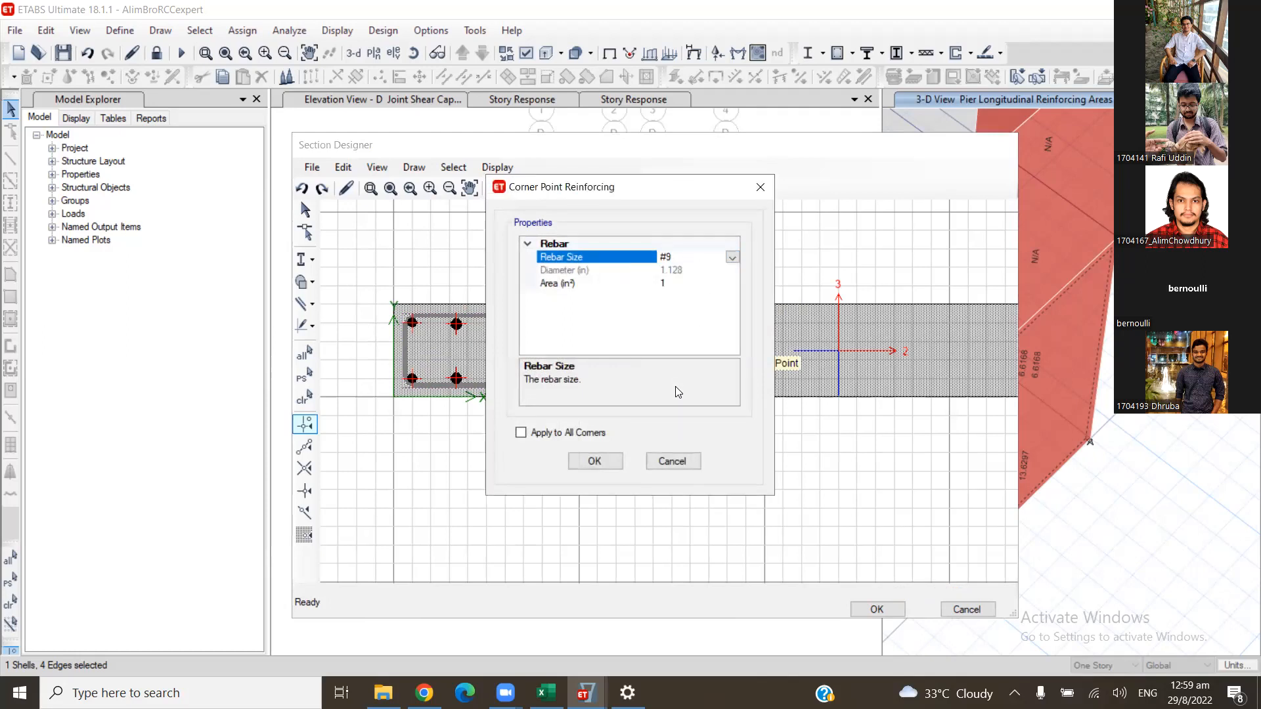
{"action": "left_click", "coordinate": [595, 460]}
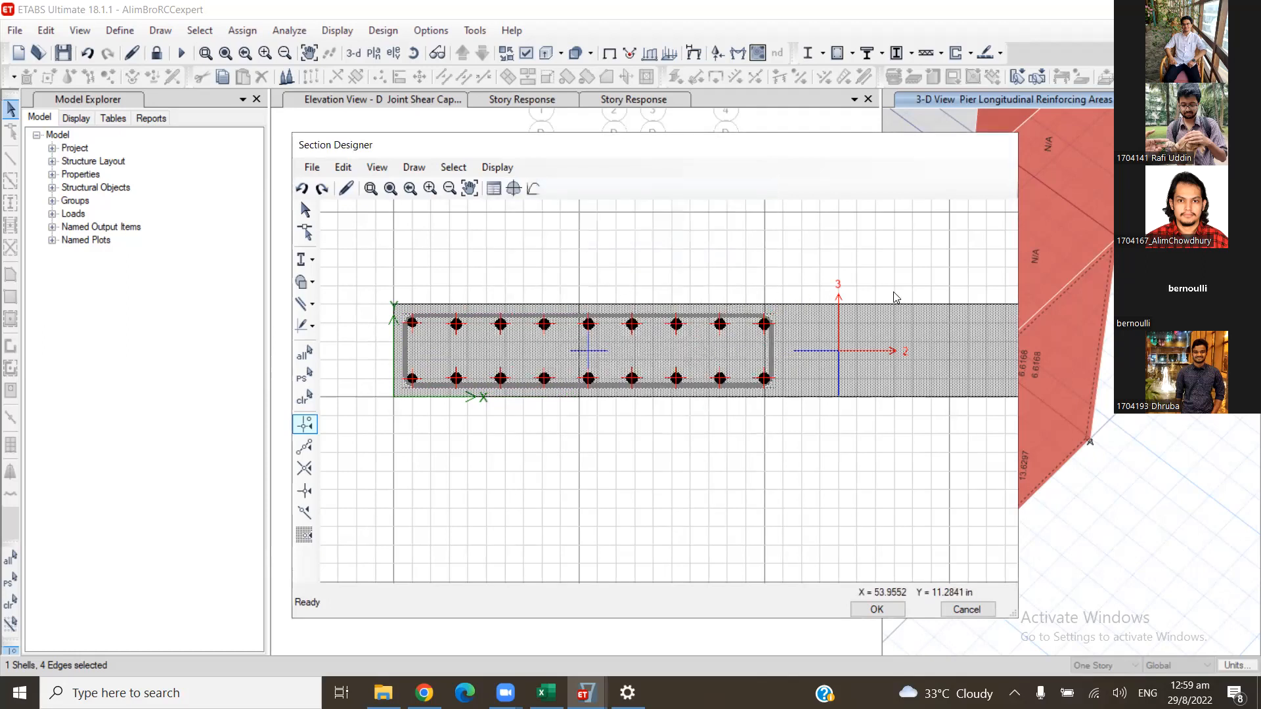
- Select the rebar rectangle and set up a mirror replication of it about a general line
{"action": "scroll", "coordinate": [888, 310], "scroll_direction": "down", "scroll_amount": 2}
{"action": "scroll", "coordinate": [892, 284], "scroll_direction": "down", "scroll_amount": 2}
{"action": "middle_click_drag", "start_coordinate": [896, 279], "coordinate": [814, 276]}
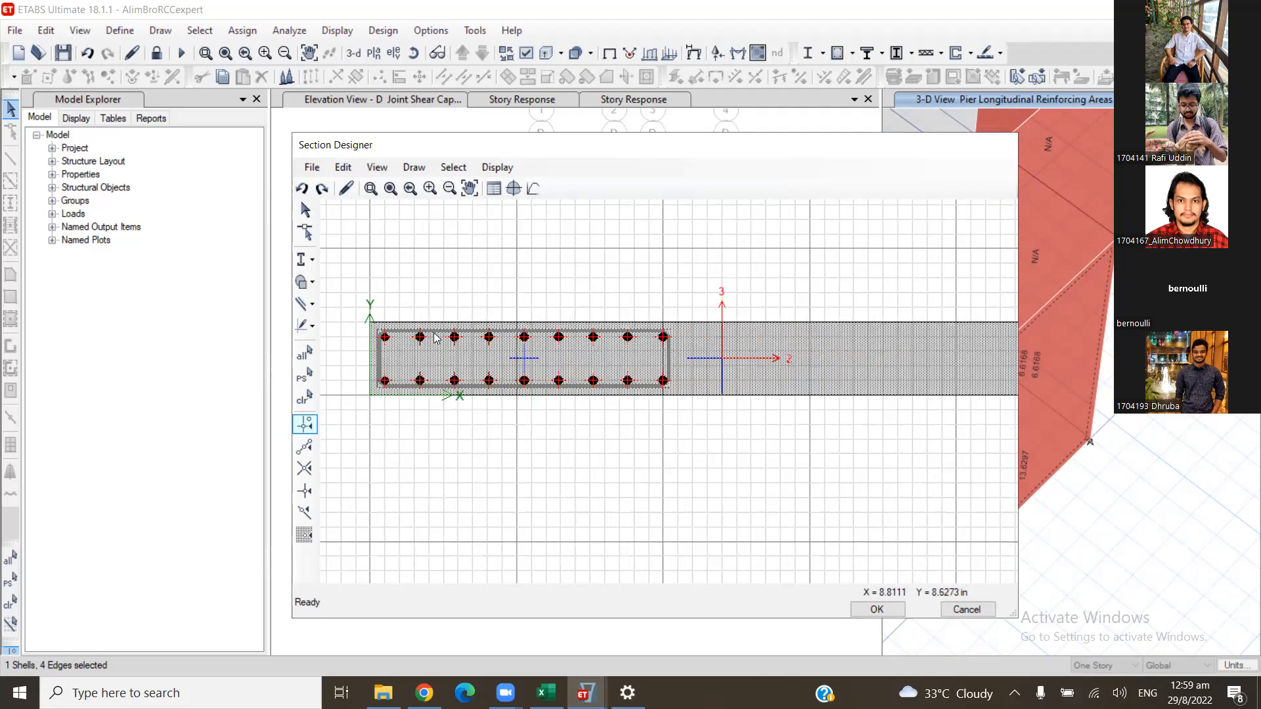
{"action": "left_click", "coordinate": [489, 337]}
{"action": "left_click", "coordinate": [525, 358]}
{"action": "left_click", "coordinate": [529, 361]}
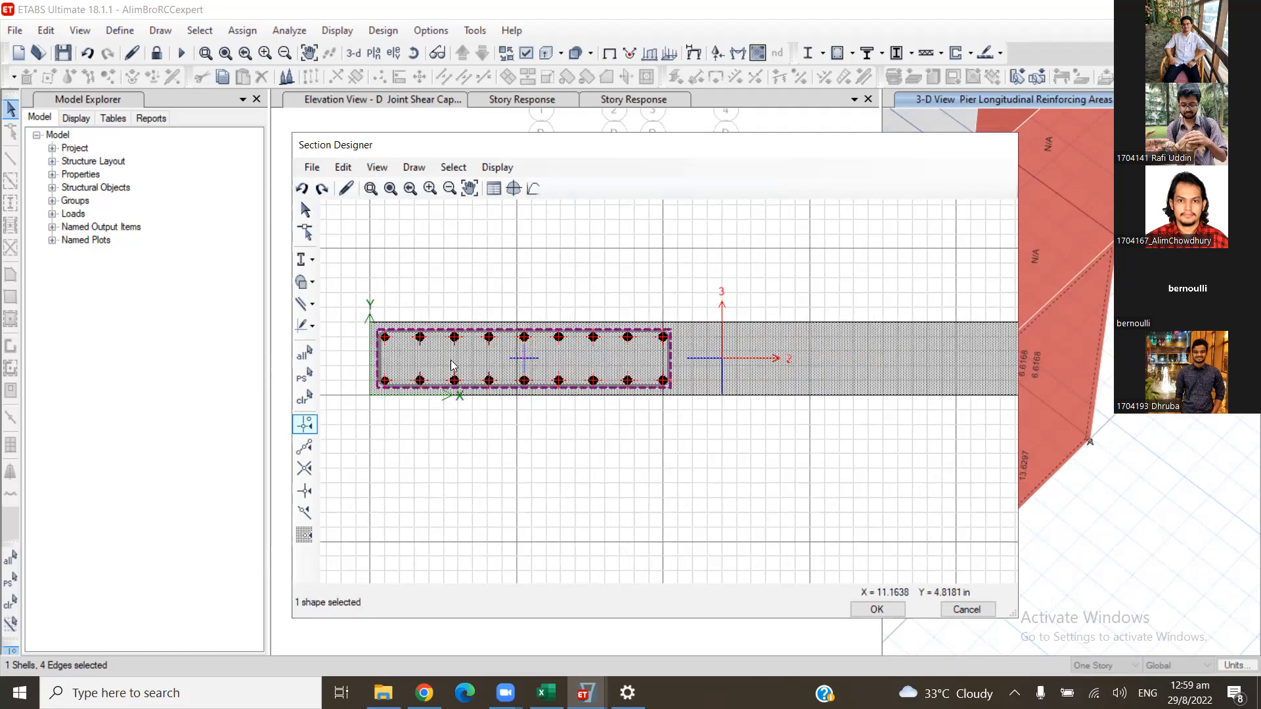
{"action": "left_click", "coordinate": [343, 167]}
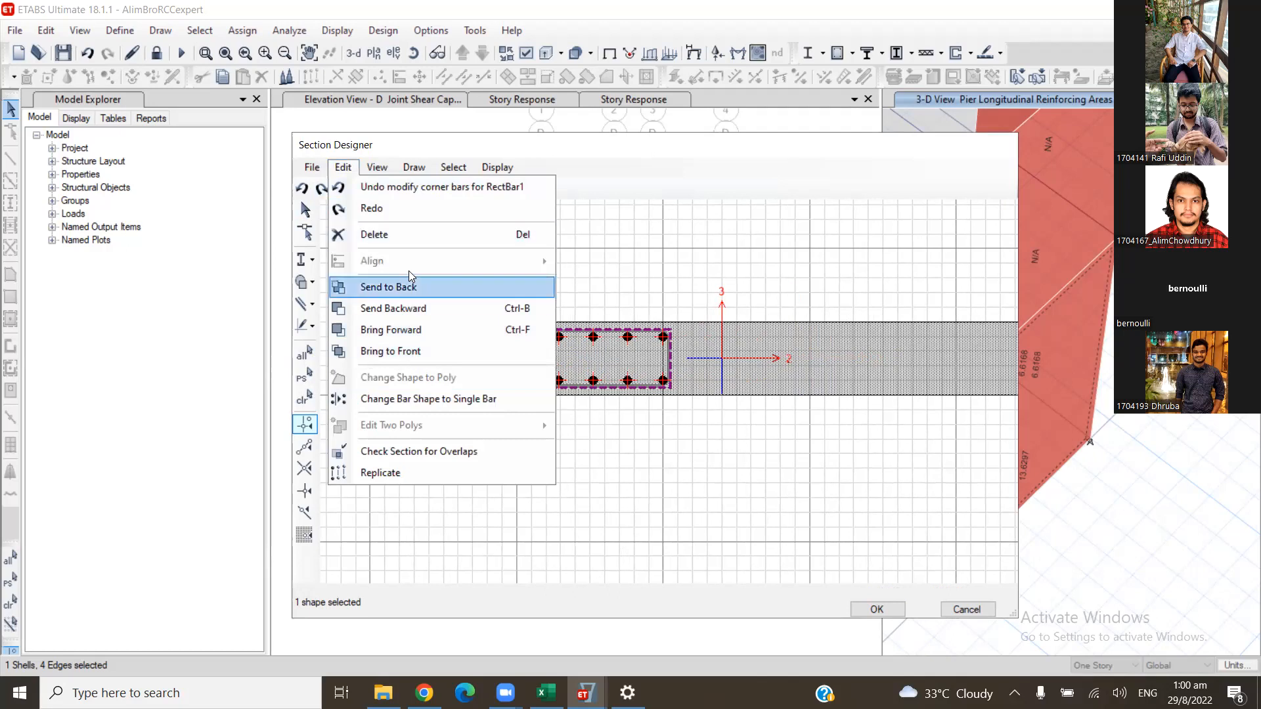
{"action": "left_click", "coordinate": [416, 470]}
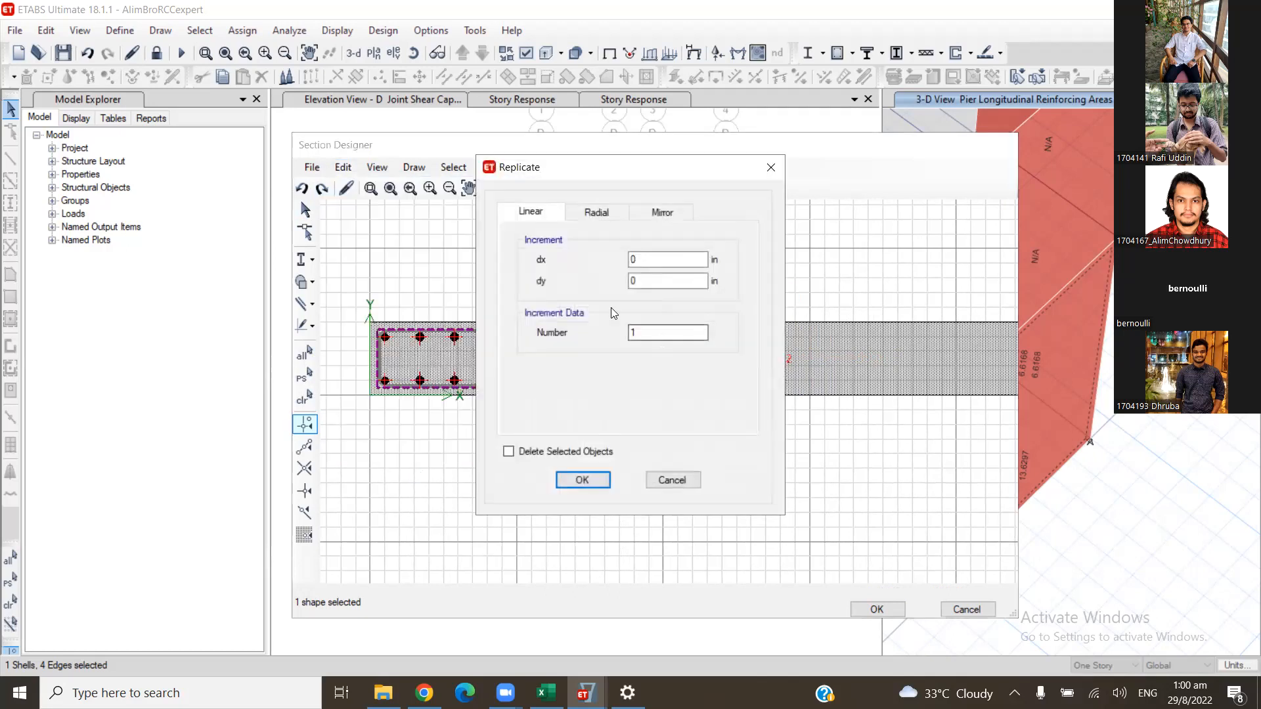
{"action": "left_click_drag", "start_coordinate": [660, 173], "coordinate": [1007, 171]}
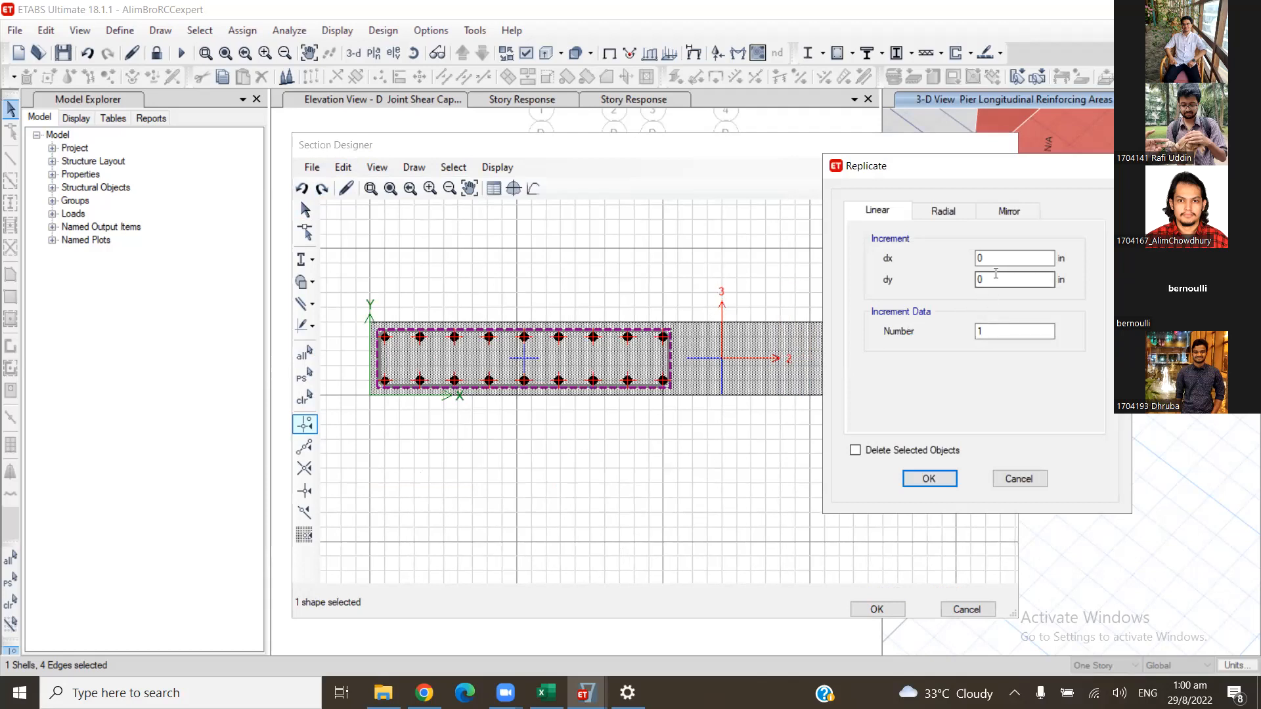
{"action": "left_click", "coordinate": [998, 211]}
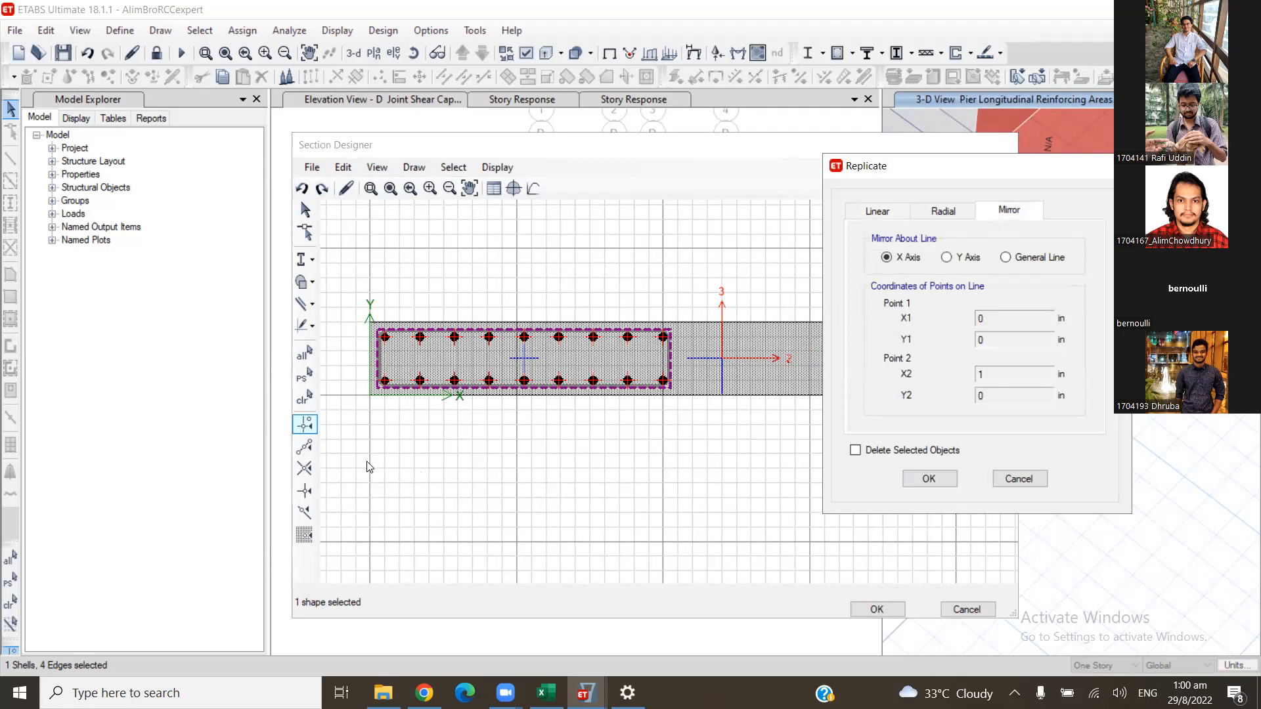
{"action": "left_click", "coordinate": [1016, 259]}
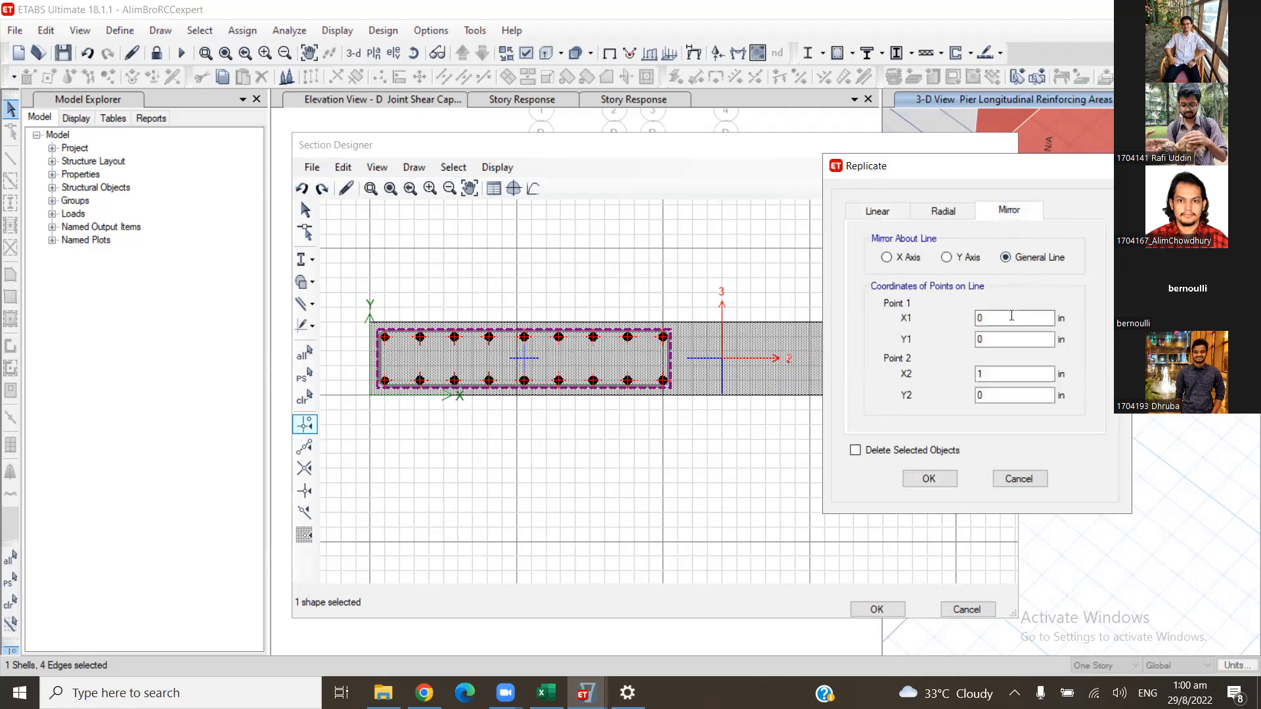
- Mirror the rebar rectangle about the line from X1 48, Y1 7 to X2 48, Y2 69 in
{"action": "left_click_drag", "start_coordinate": [1016, 184], "coordinate": [1088, 183]}
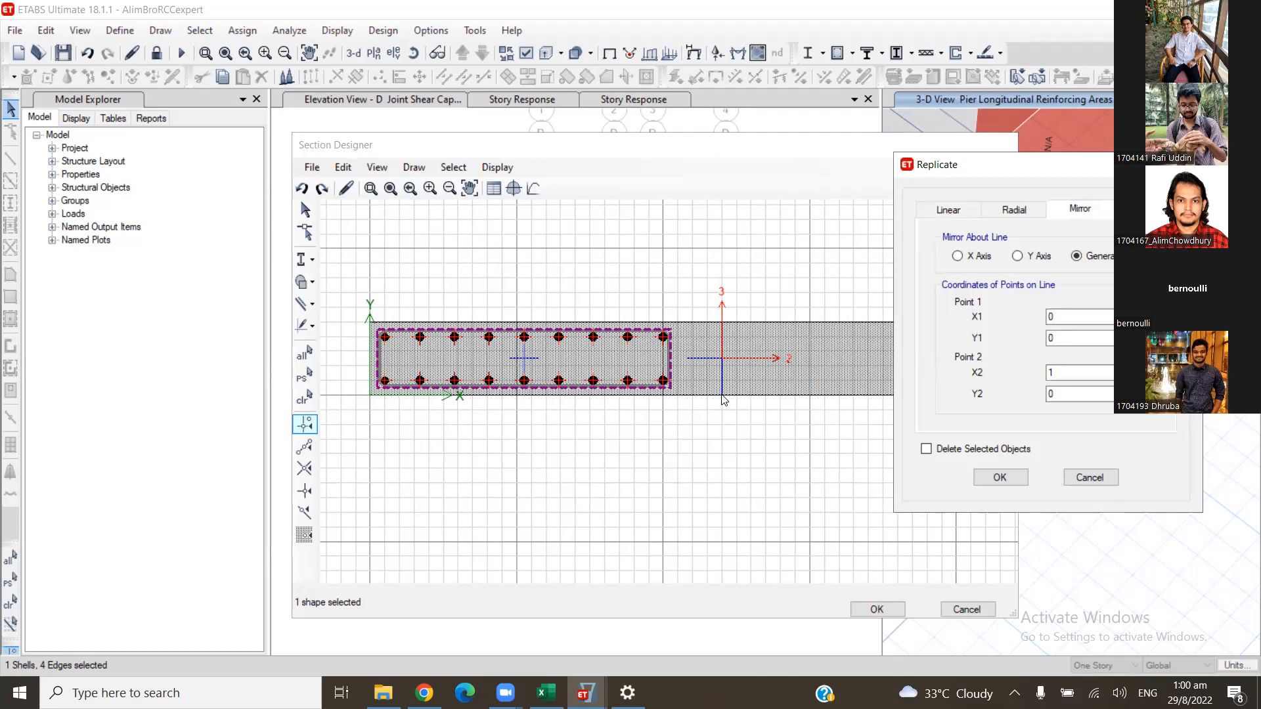
{"action": "double_click", "coordinate": [1077, 317]}
{"action": "type", "text": "48"}
{"action": "left_click", "coordinate": [1106, 336]}
{"action": "type", "text": "7"}
{"action": "double_click", "coordinate": [1051, 393]}
{"action": "type", "text": "69"}
{"action": "key", "text": "shift+Tab"}
{"action": "left_click", "coordinate": [998, 479]}
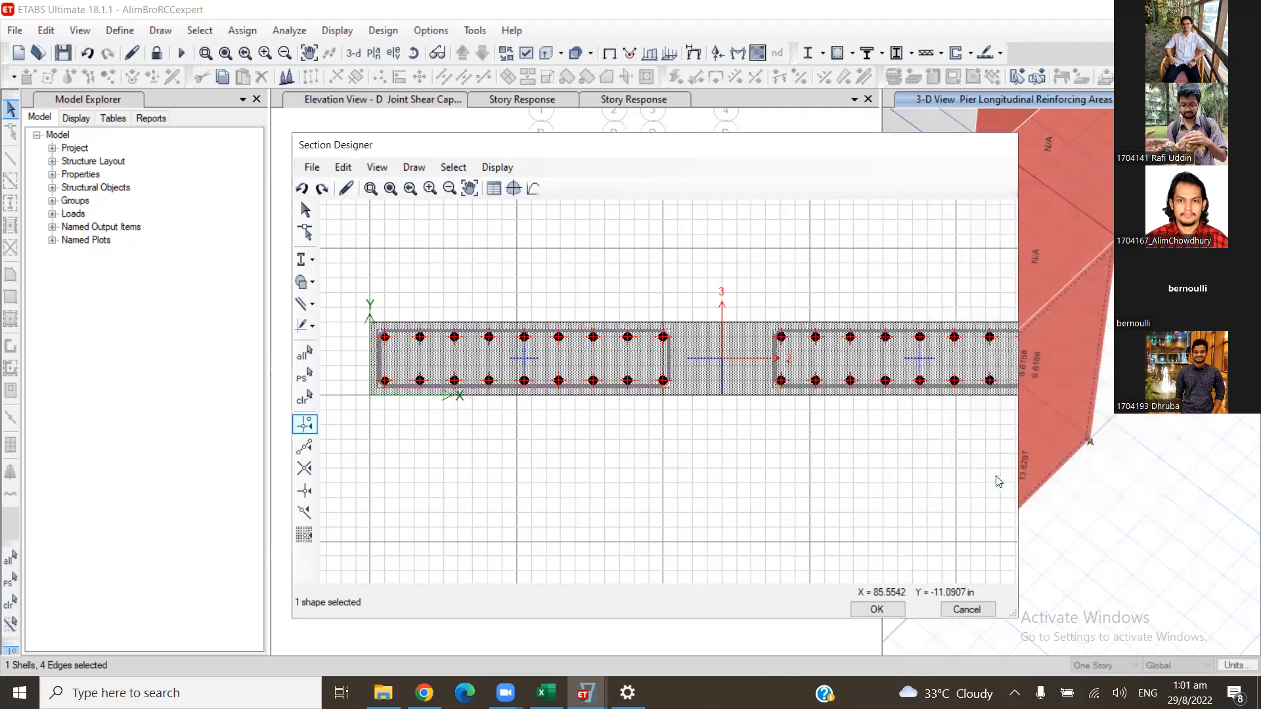
- Draw a new rebar rectangle centred on the wall section's centroid at X 48, Y 5 in
{"action": "left_click_drag", "start_coordinate": [798, 443], "coordinate": [730, 441]}
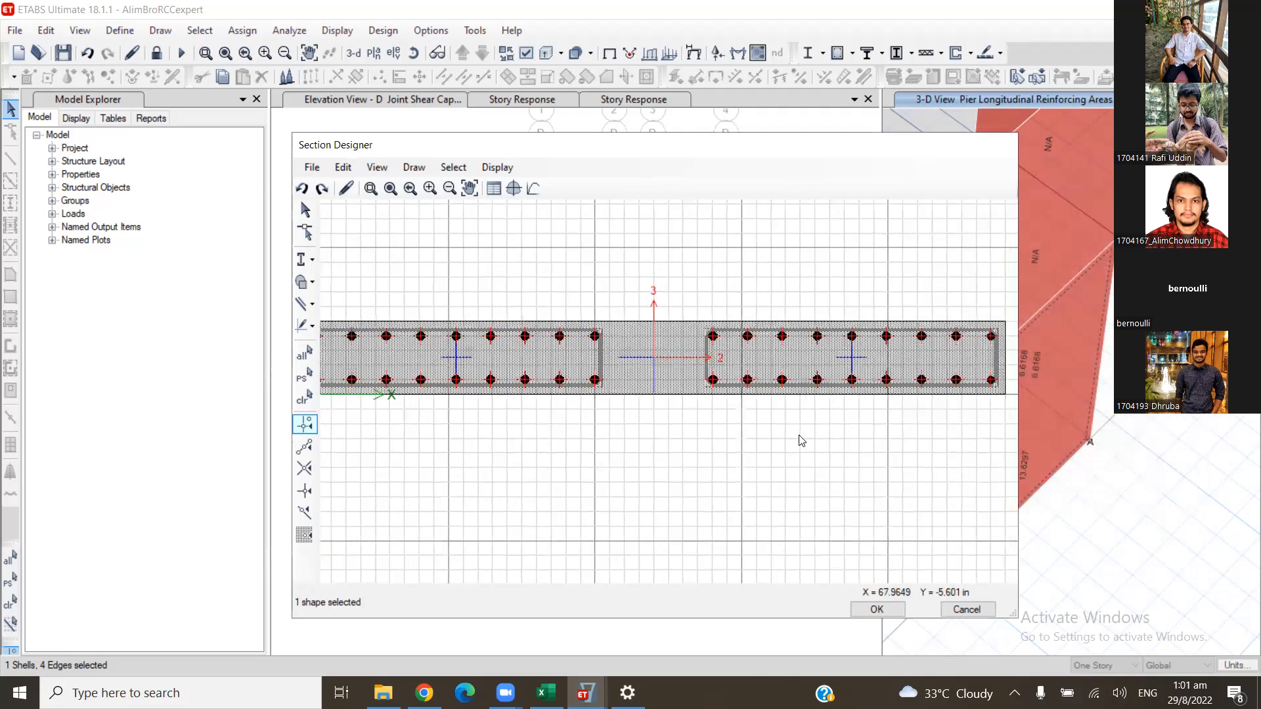
{"action": "scroll", "coordinate": [608, 421], "scroll_direction": "down", "scroll_amount": 2}
{"action": "scroll", "coordinate": [670, 388], "scroll_direction": "down", "scroll_amount": 1}
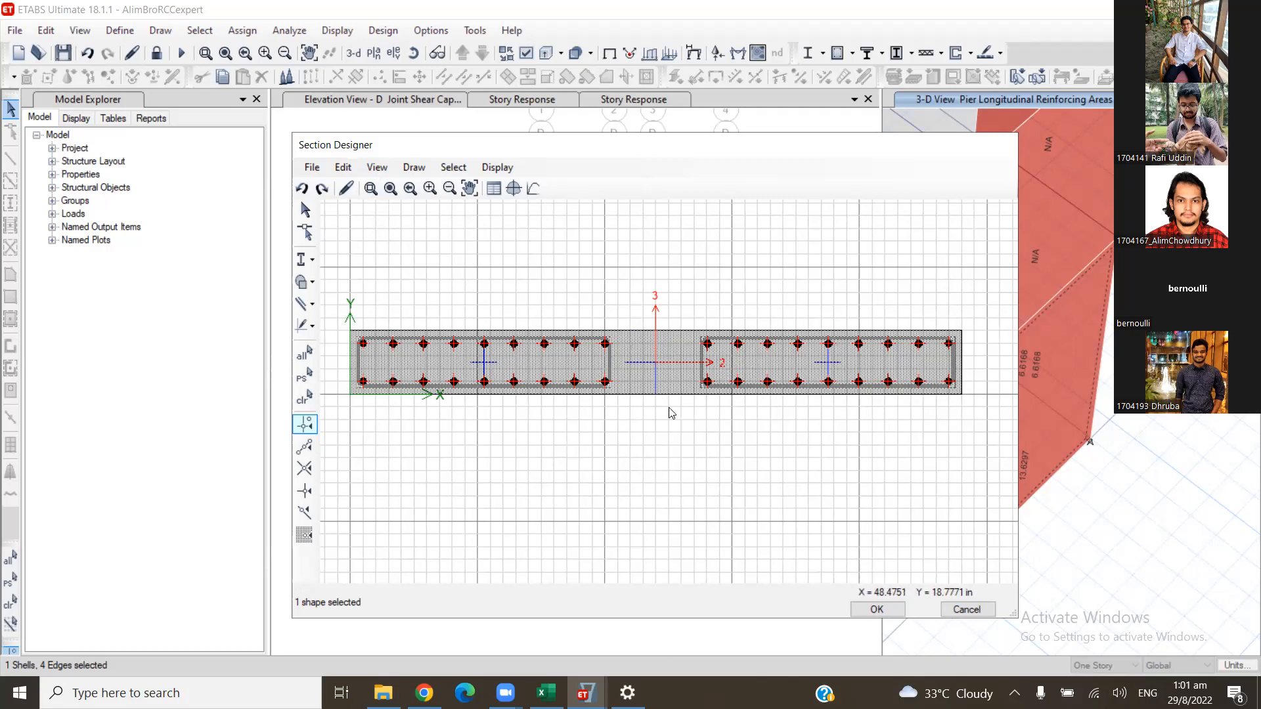
{"action": "mouse_move", "coordinate": [587, 692]}
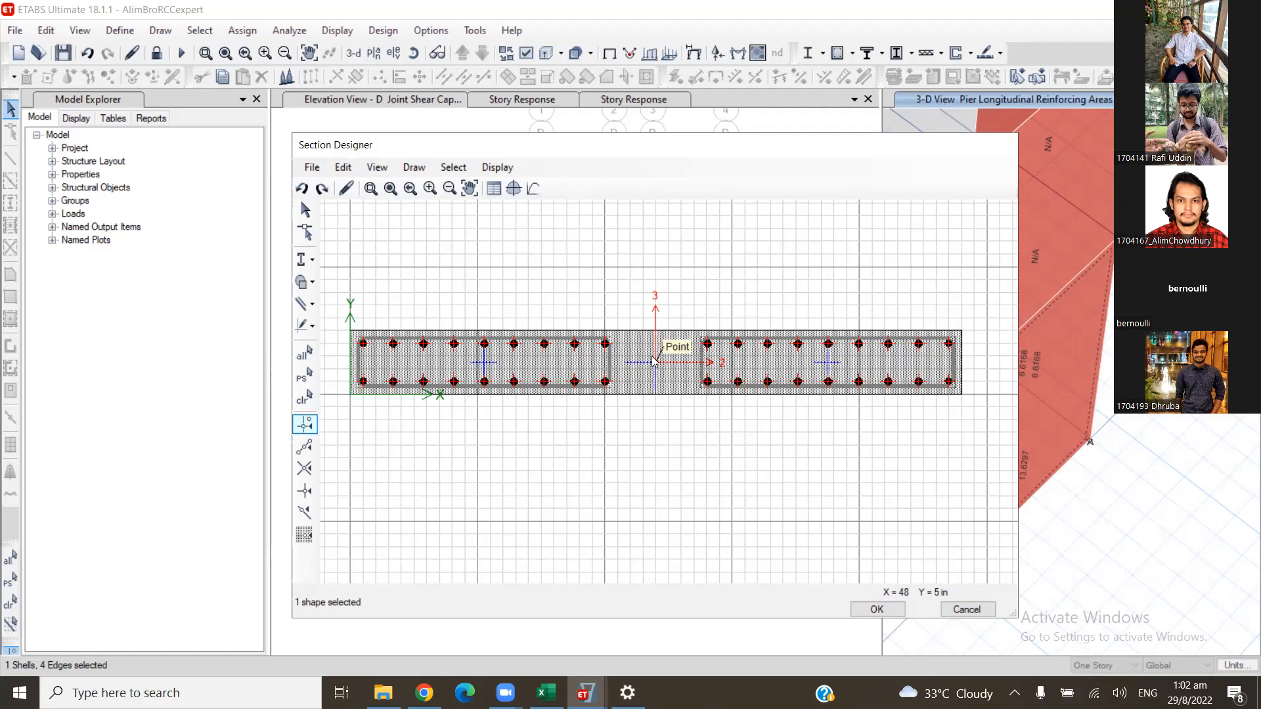
{"action": "scroll", "coordinate": [865, 377], "scroll_direction": "up", "scroll_amount": 1}
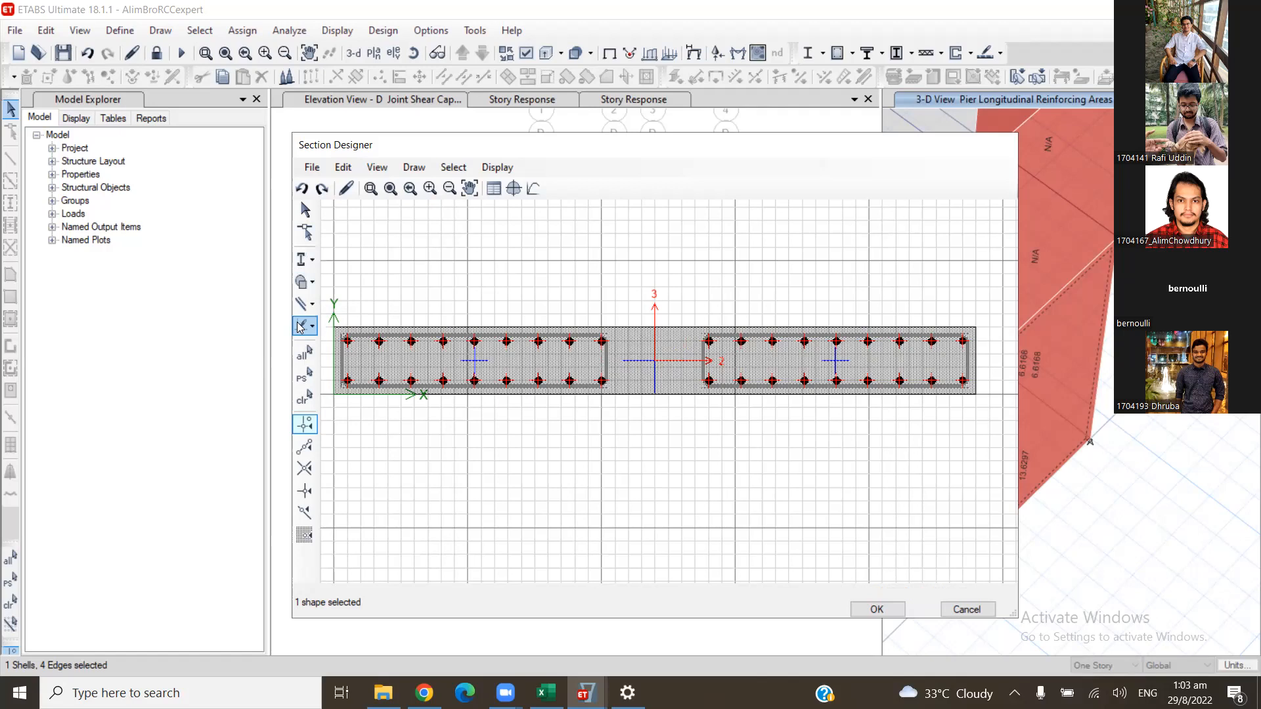
{"action": "left_click", "coordinate": [312, 304]}
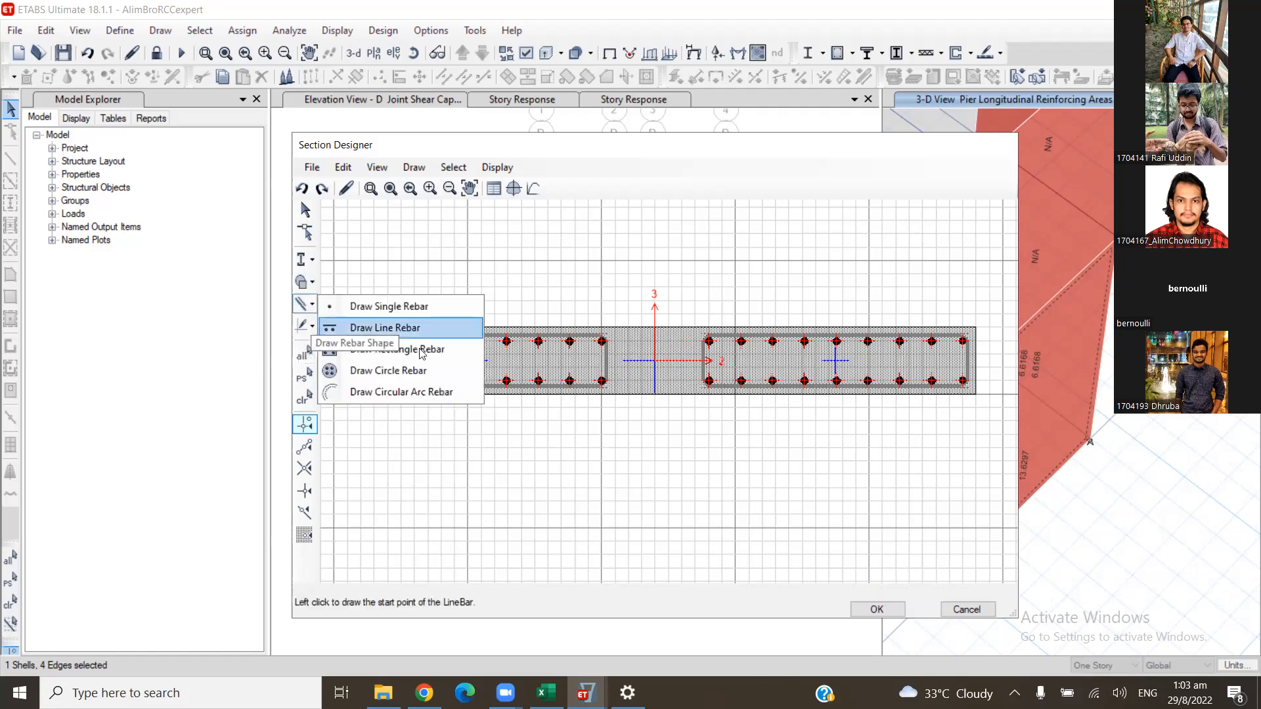
{"action": "left_click", "coordinate": [422, 350]}
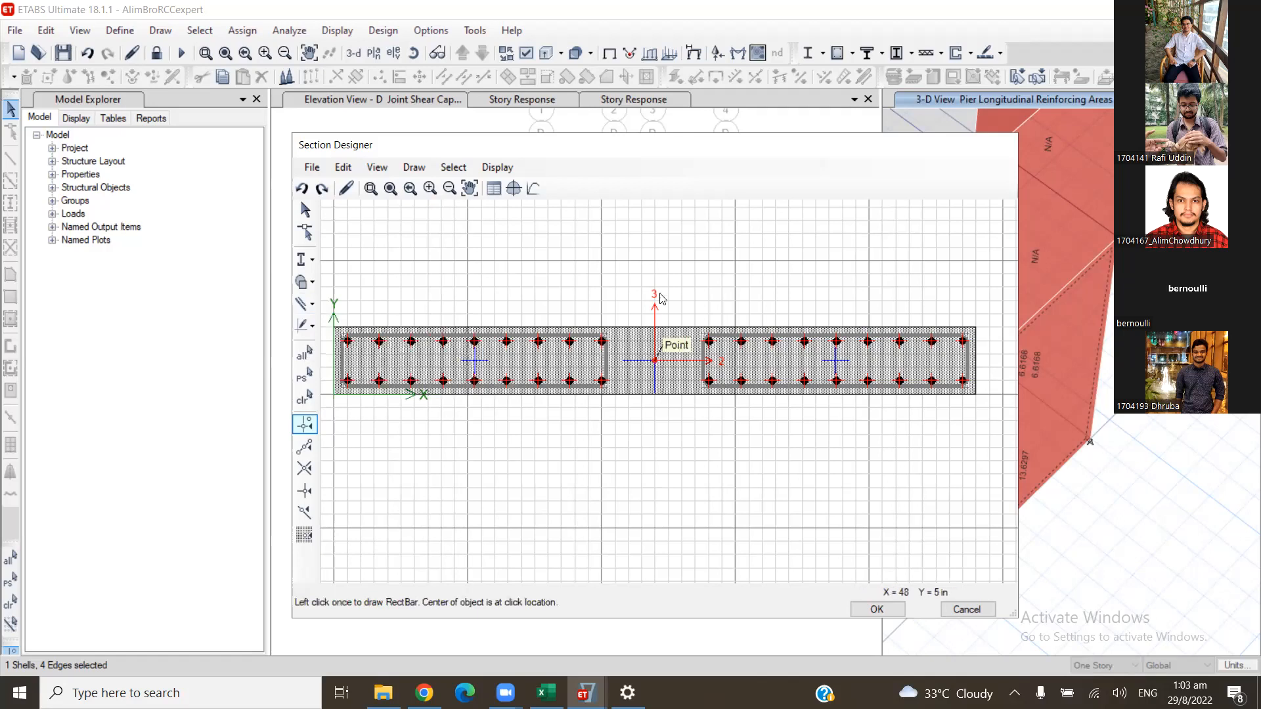
{"action": "left_click", "coordinate": [655, 362]}
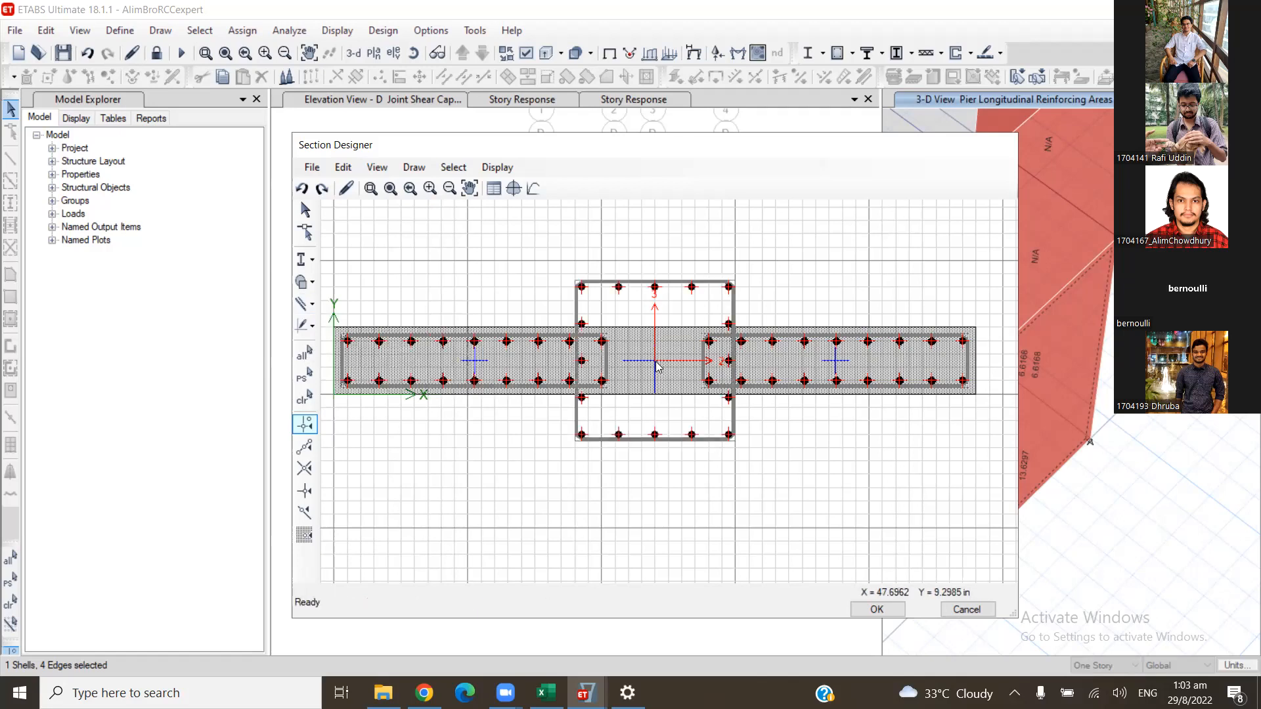
- Set the middle rebar rectangle's height to 8 in and width to 12 in
{"action": "right_click", "coordinate": [655, 361]}
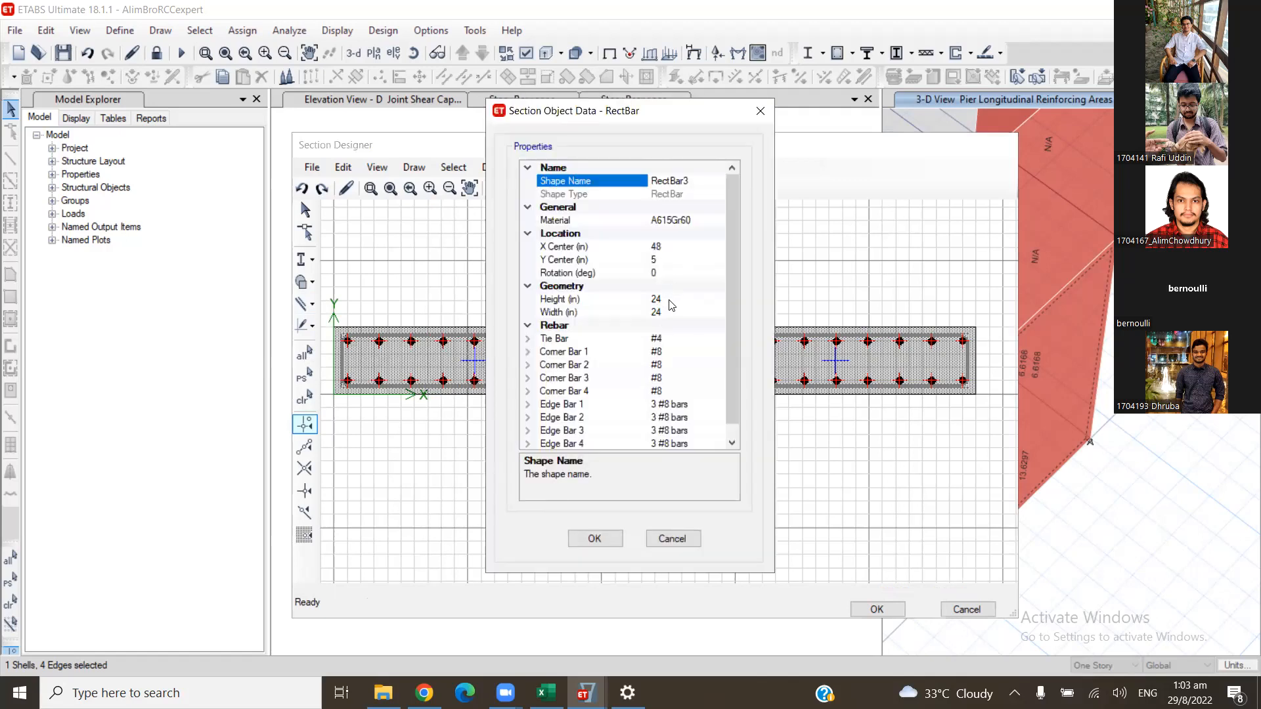
{"action": "left_click", "coordinate": [627, 301]}
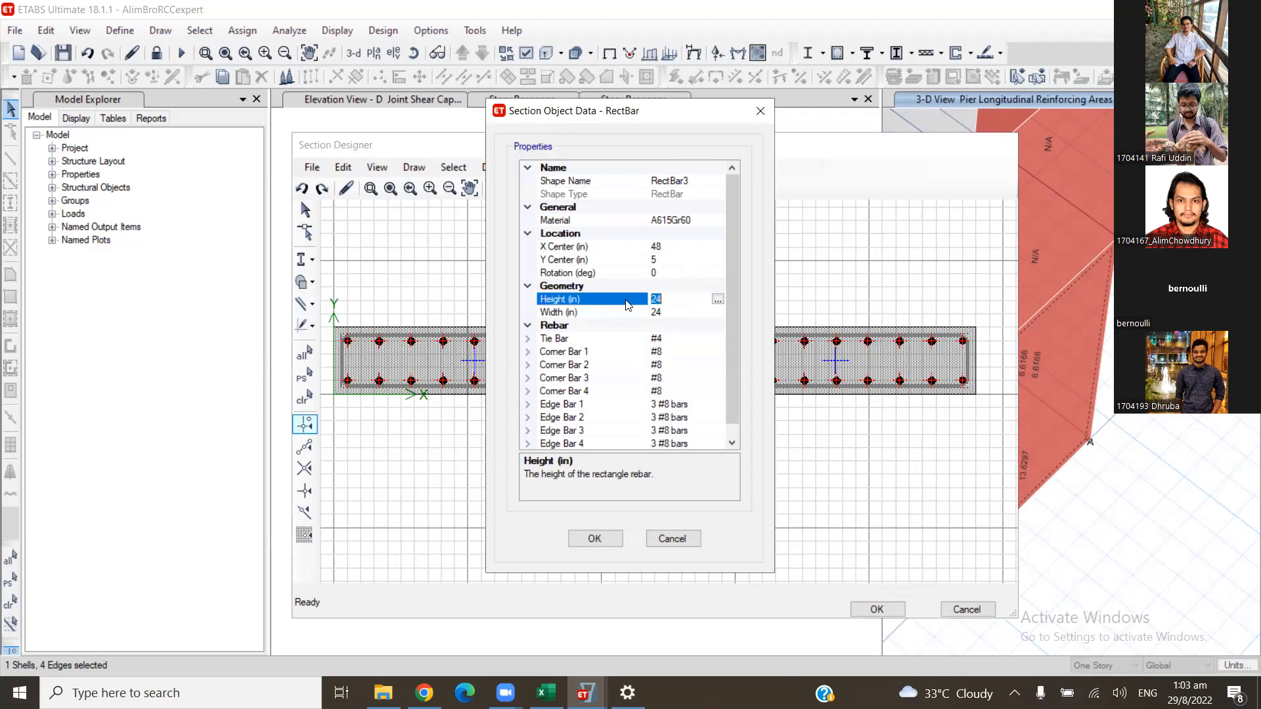
{"action": "type", "text": "8"}
{"action": "left_click", "coordinate": [650, 312]}
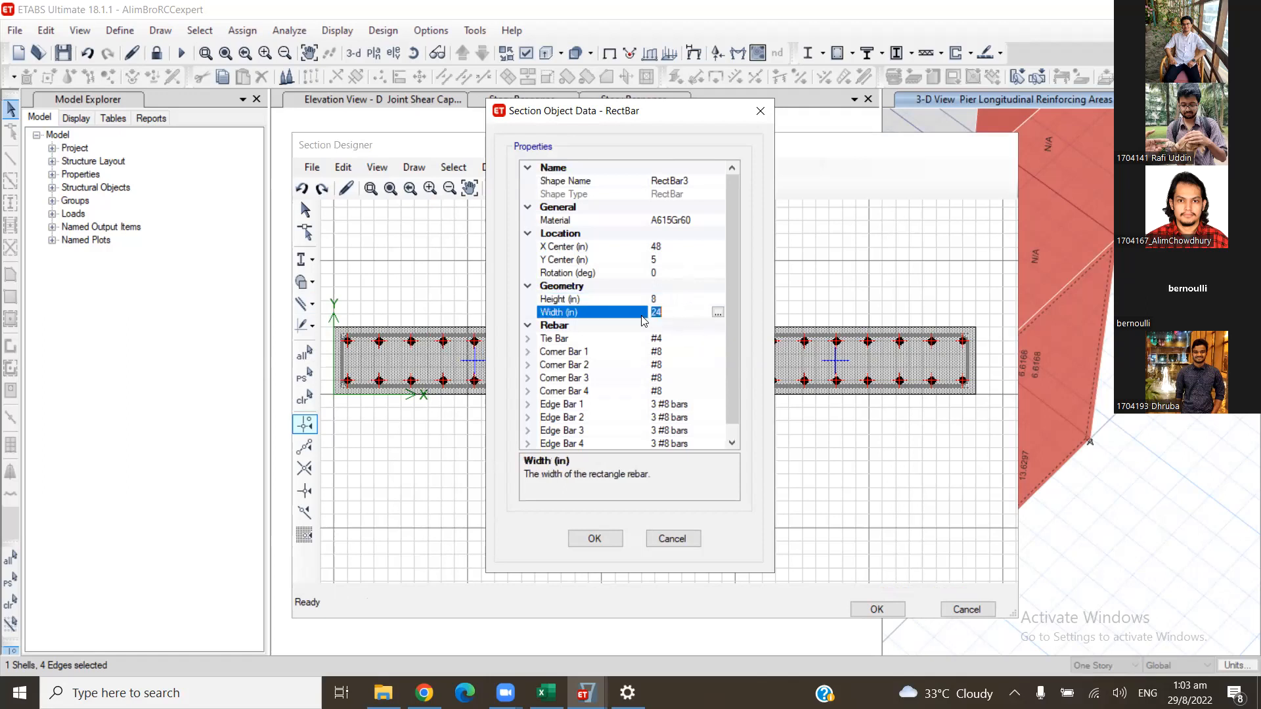
{"action": "type", "text": "12"}
{"action": "left_click", "coordinate": [595, 538]}
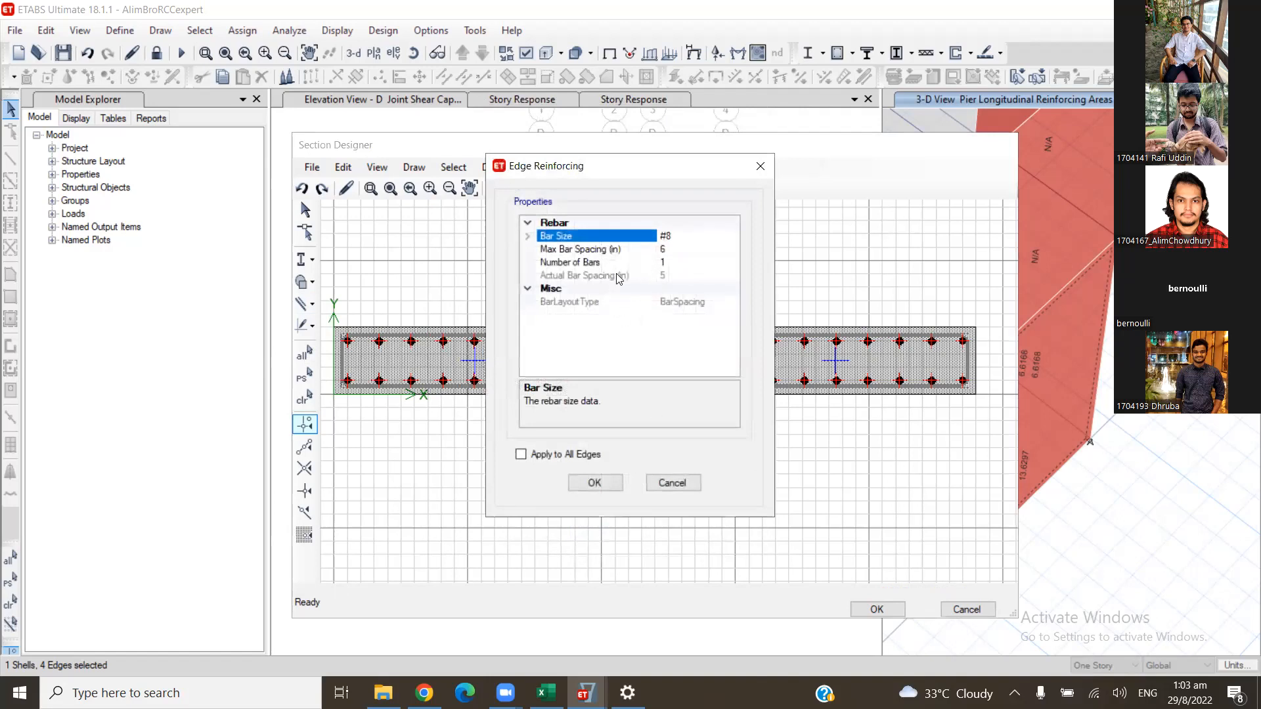
- Set the intermediate edge bars on both long sides of the middle rebar rectangle to #4
{"action": "double_click", "coordinate": [666, 237]}
{"action": "left_click", "coordinate": [664, 250]}
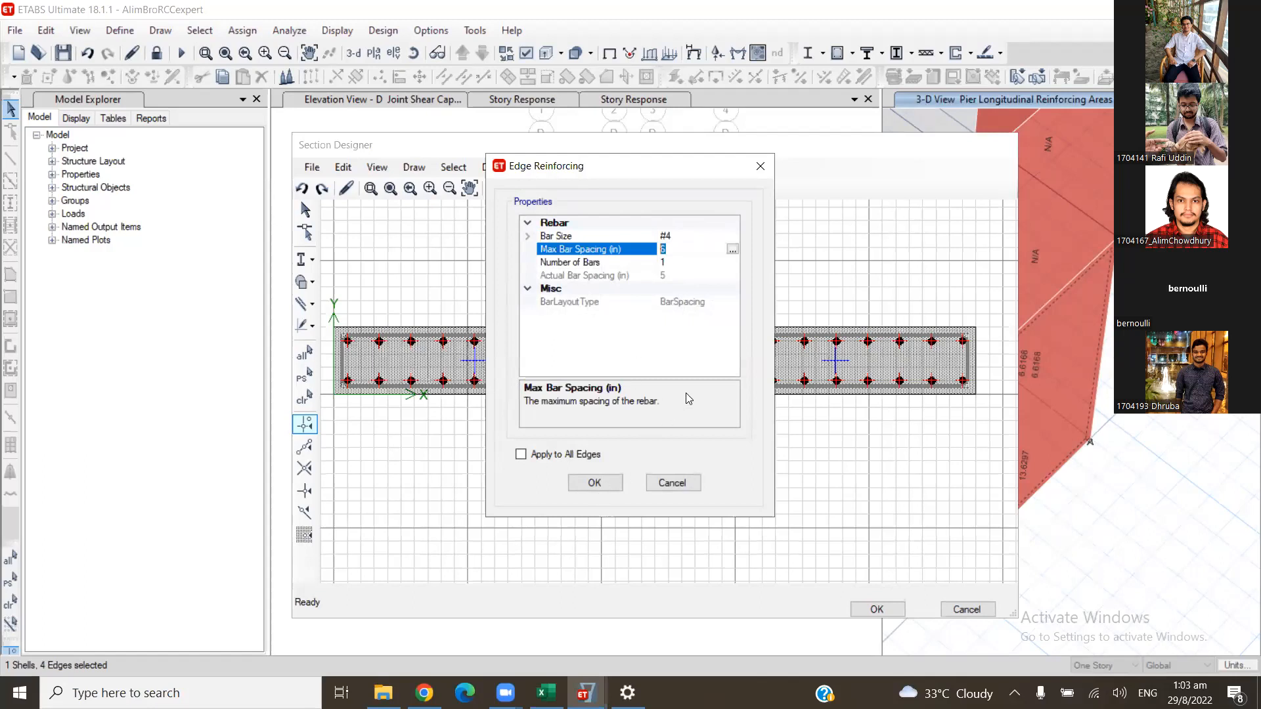
{"action": "key", "text": "Return"}
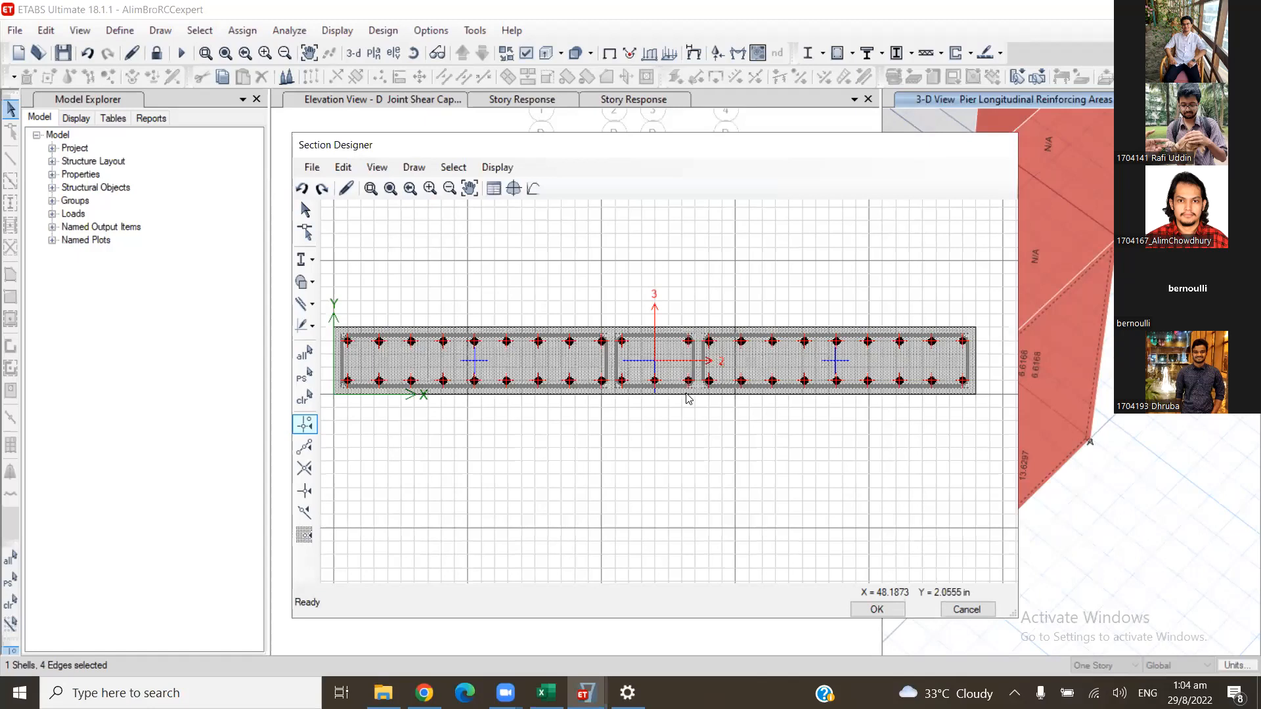
{"action": "right_click", "coordinate": [686, 394]}
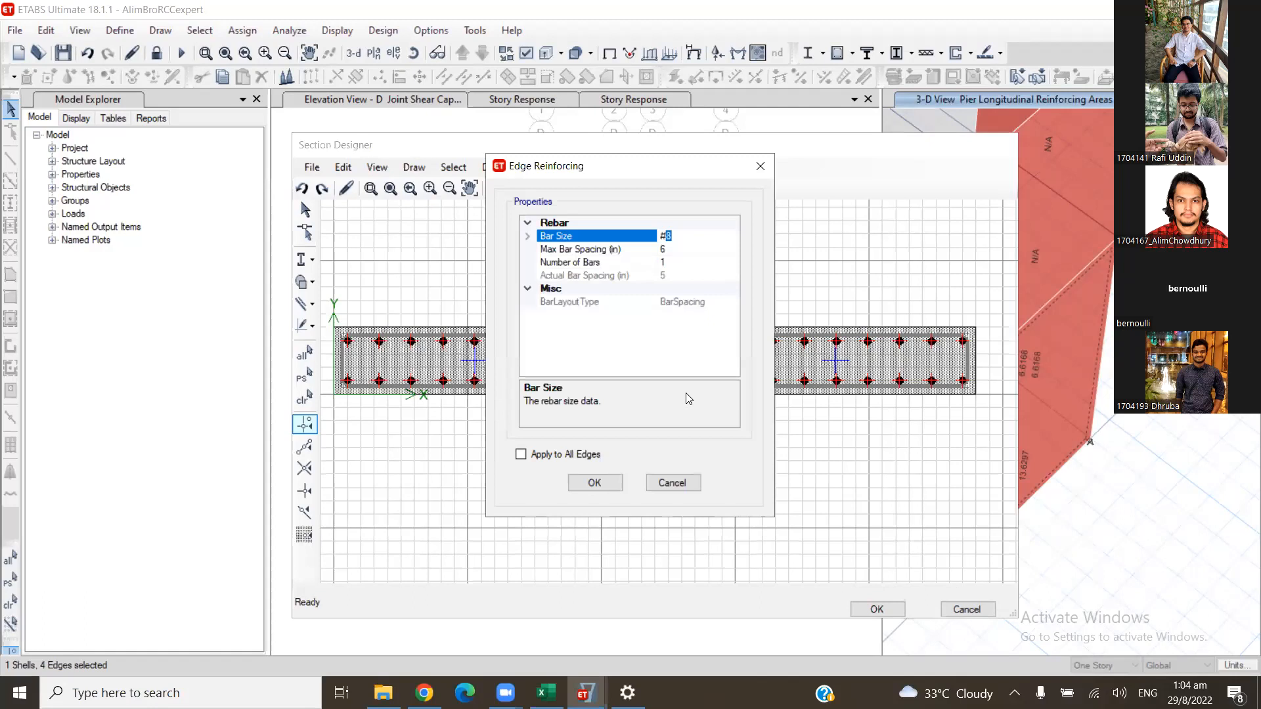
{"action": "key", "text": "Escape"}
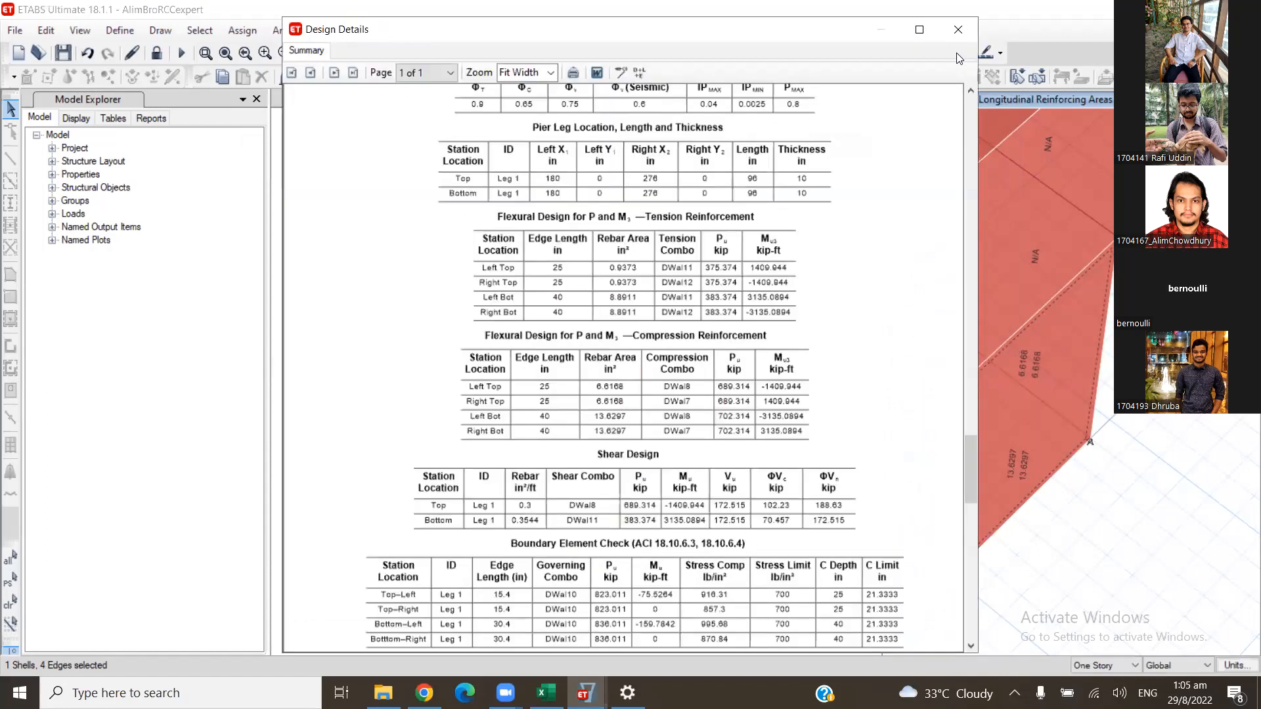
- Examine Story1 pier P2's design details report for the flexural, shear and boundary element results
{"action": "left_click", "coordinate": [958, 30]}
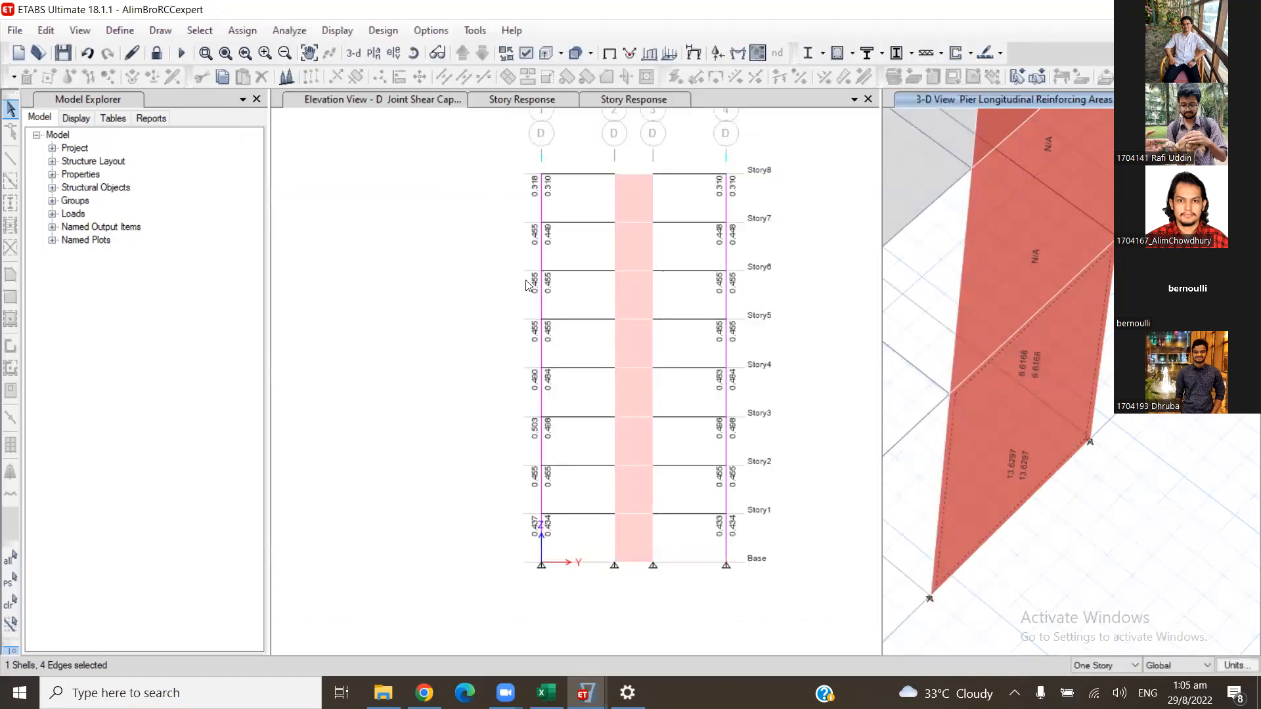
{"action": "right_click", "coordinate": [574, 433]}
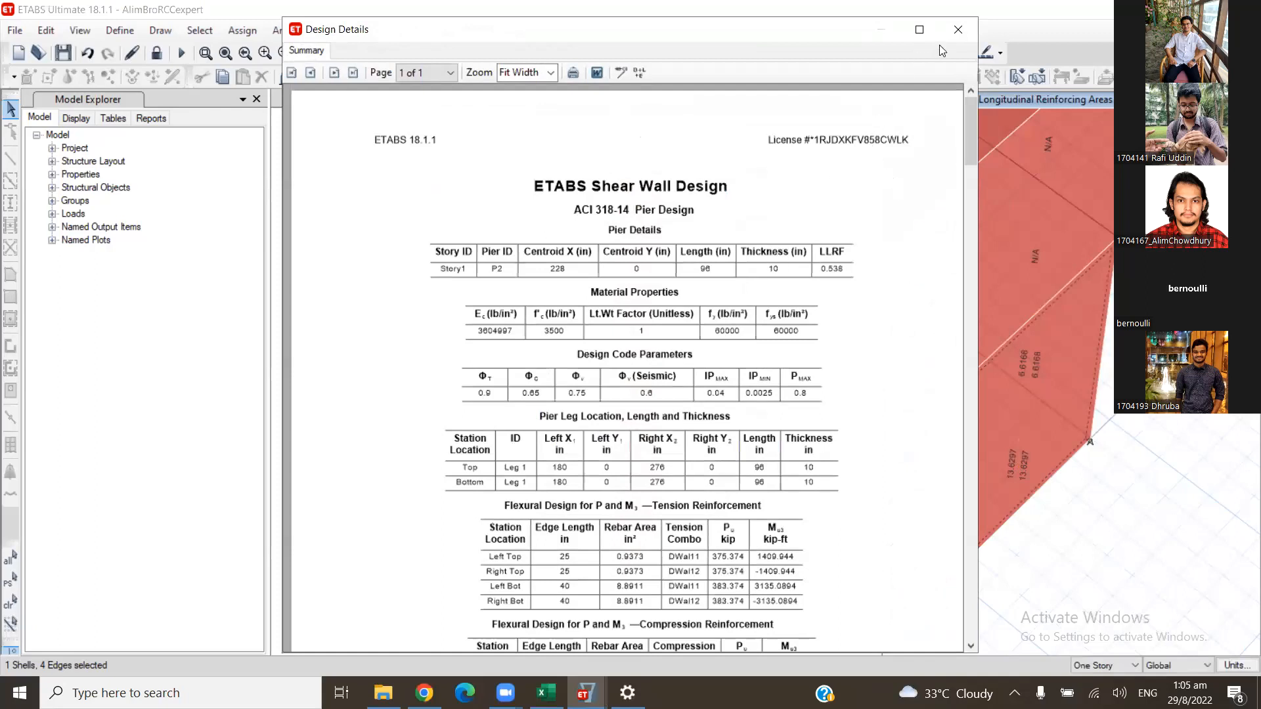
{"action": "scroll", "coordinate": [946, 52], "scroll_direction": "down", "scroll_amount": 3}
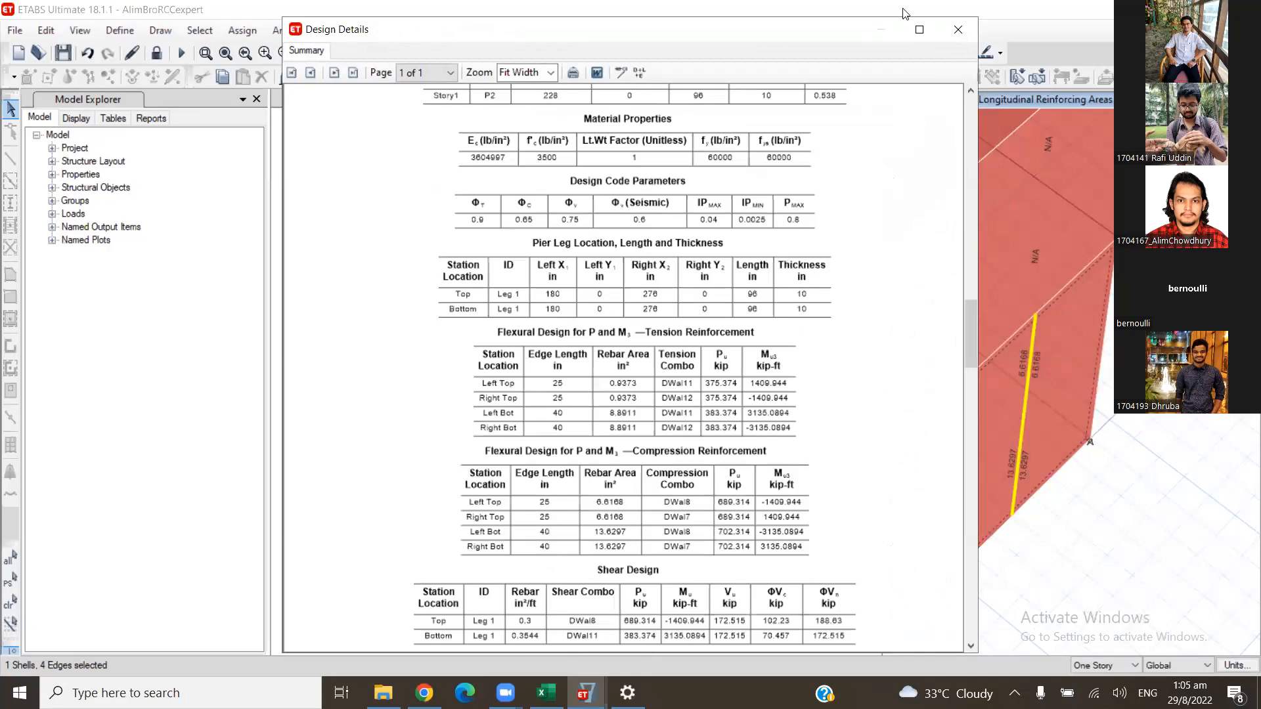
{"action": "scroll", "coordinate": [1028, 149], "scroll_direction": "down", "scroll_amount": 2}
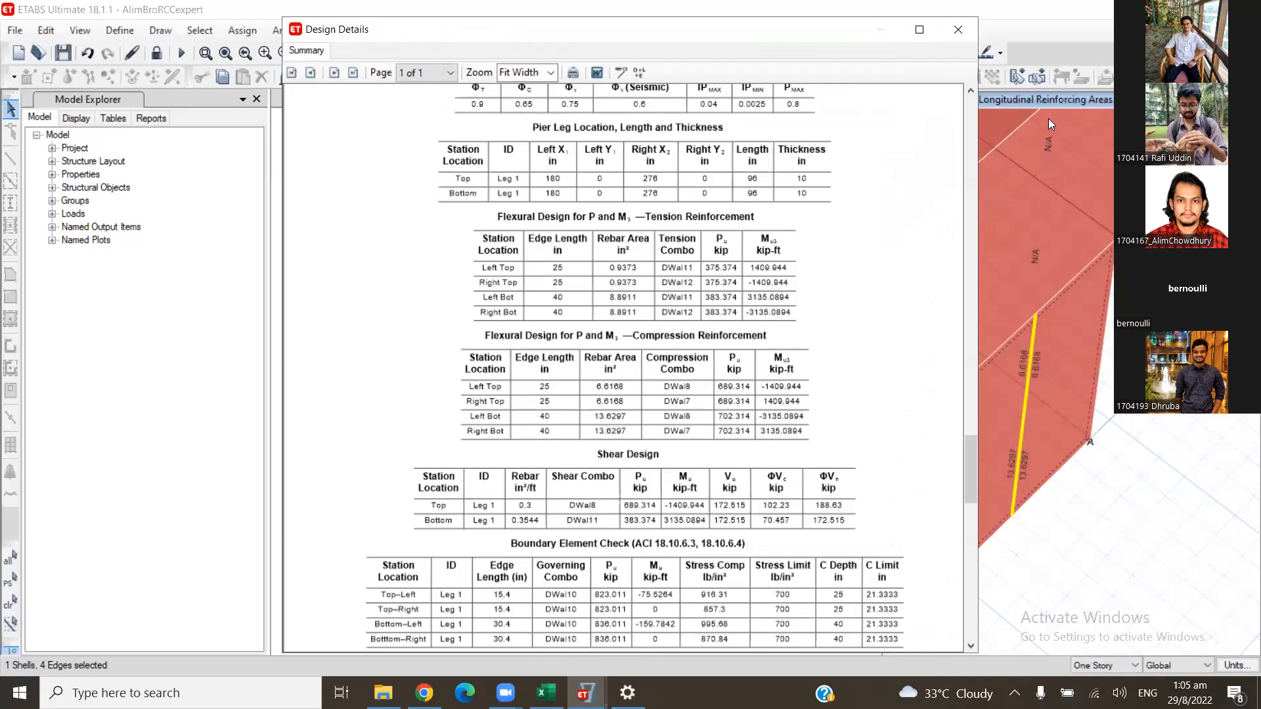
{"action": "key", "text": "Escape"}
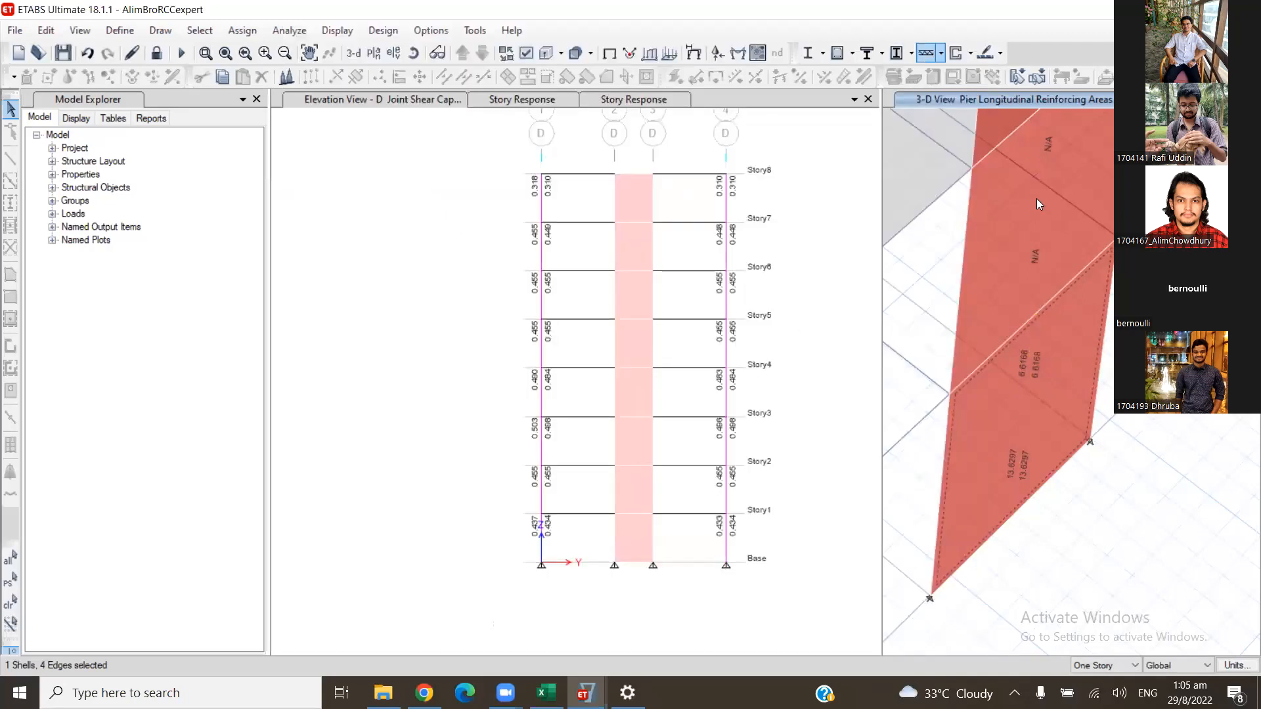
{"action": "left_click", "coordinate": [970, 53]}
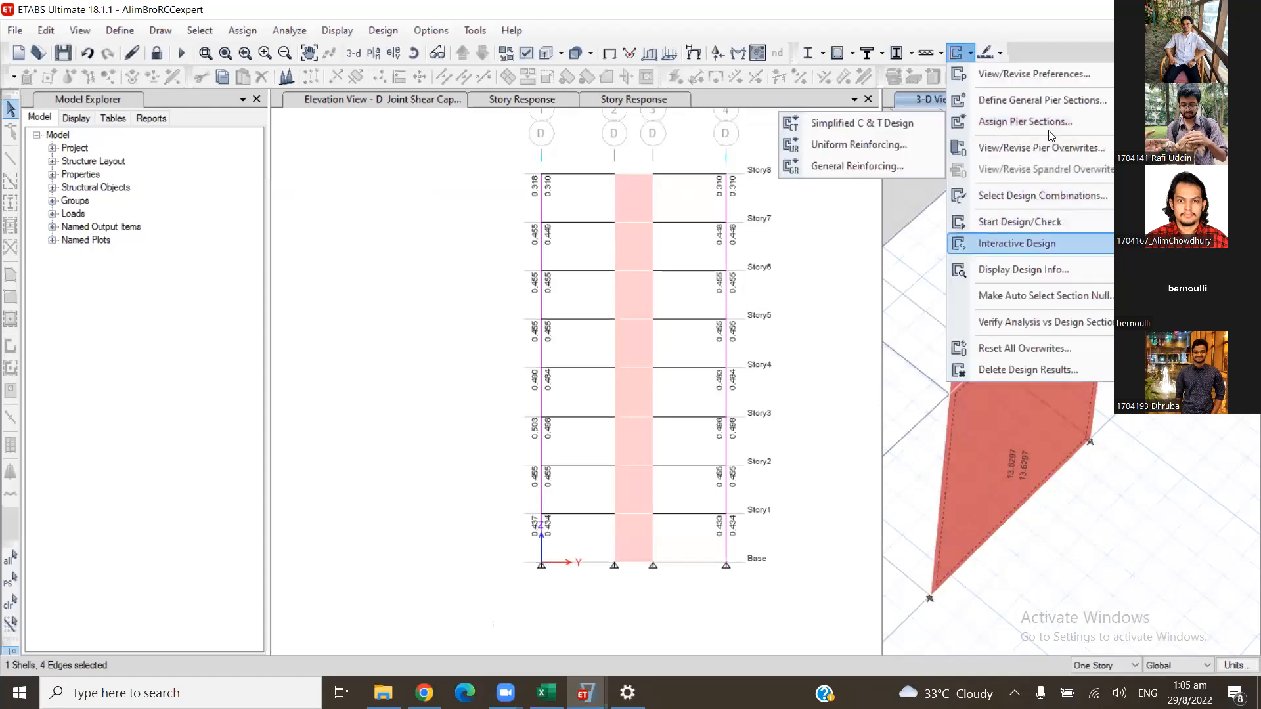
{"action": "left_click", "coordinate": [1042, 100]}
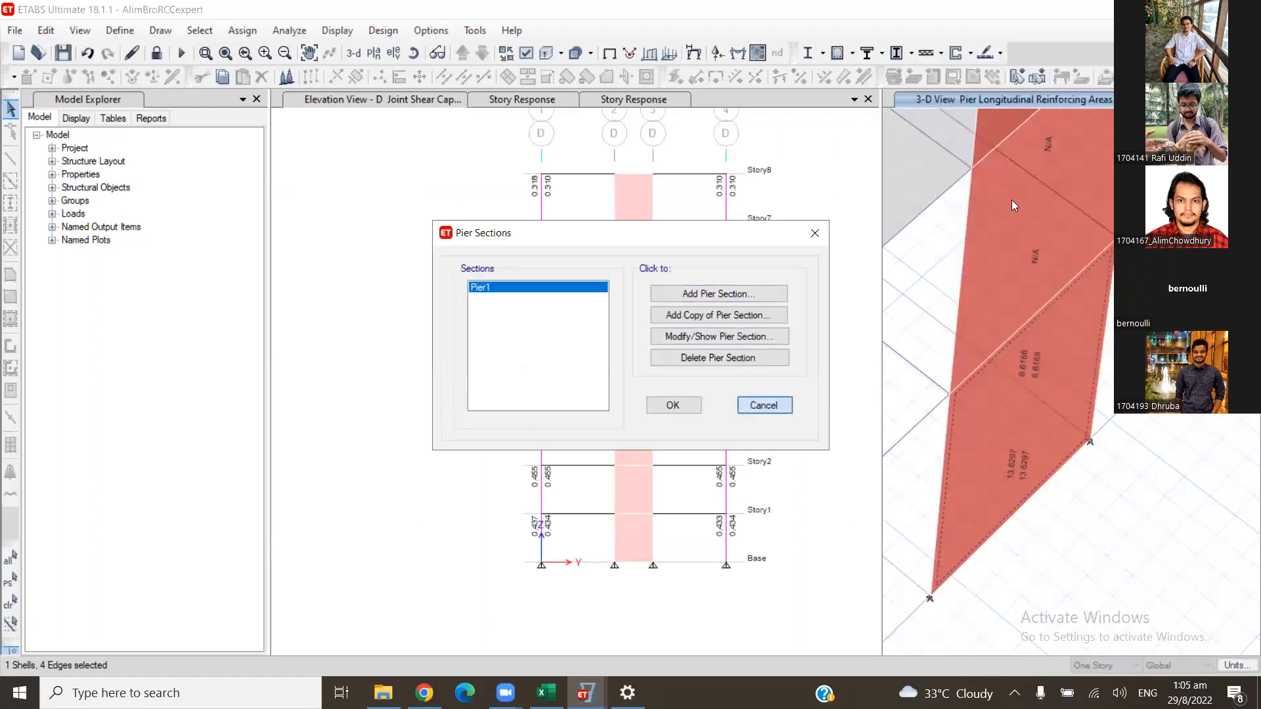
{"action": "left_click", "coordinate": [763, 405]}
{"action": "left_click", "coordinate": [970, 52]}
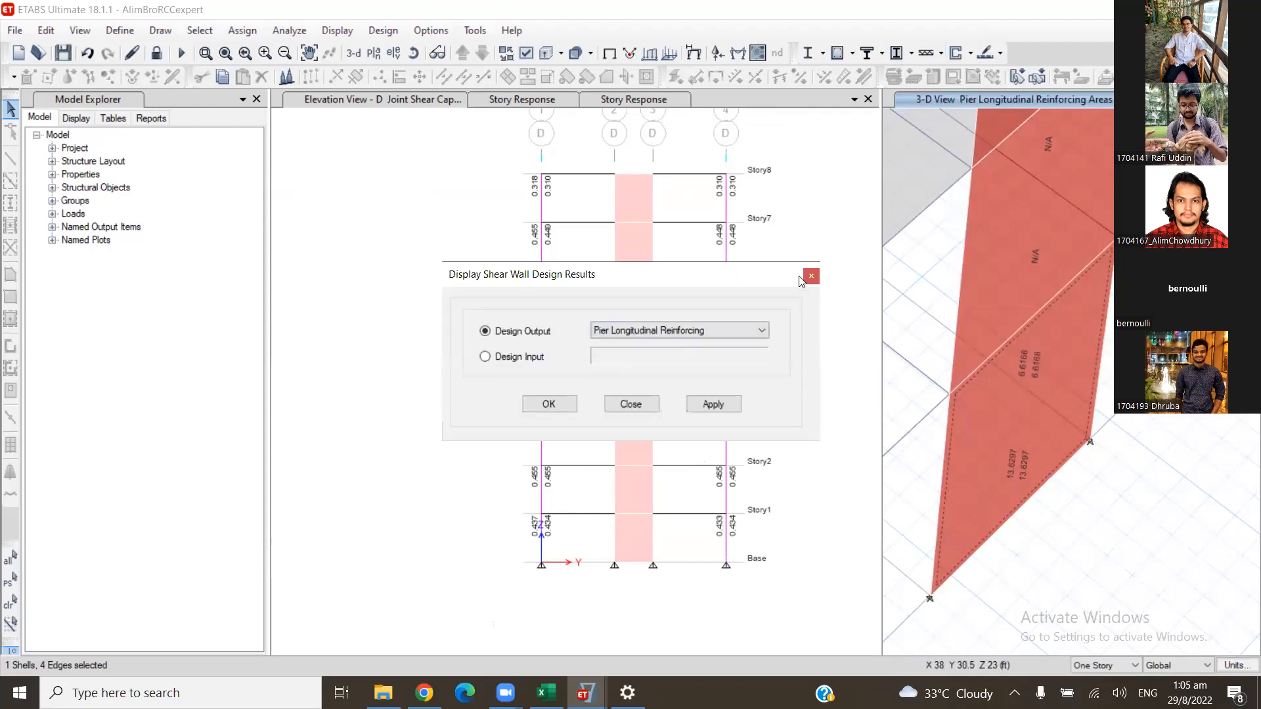
{"action": "left_click", "coordinate": [810, 276]}
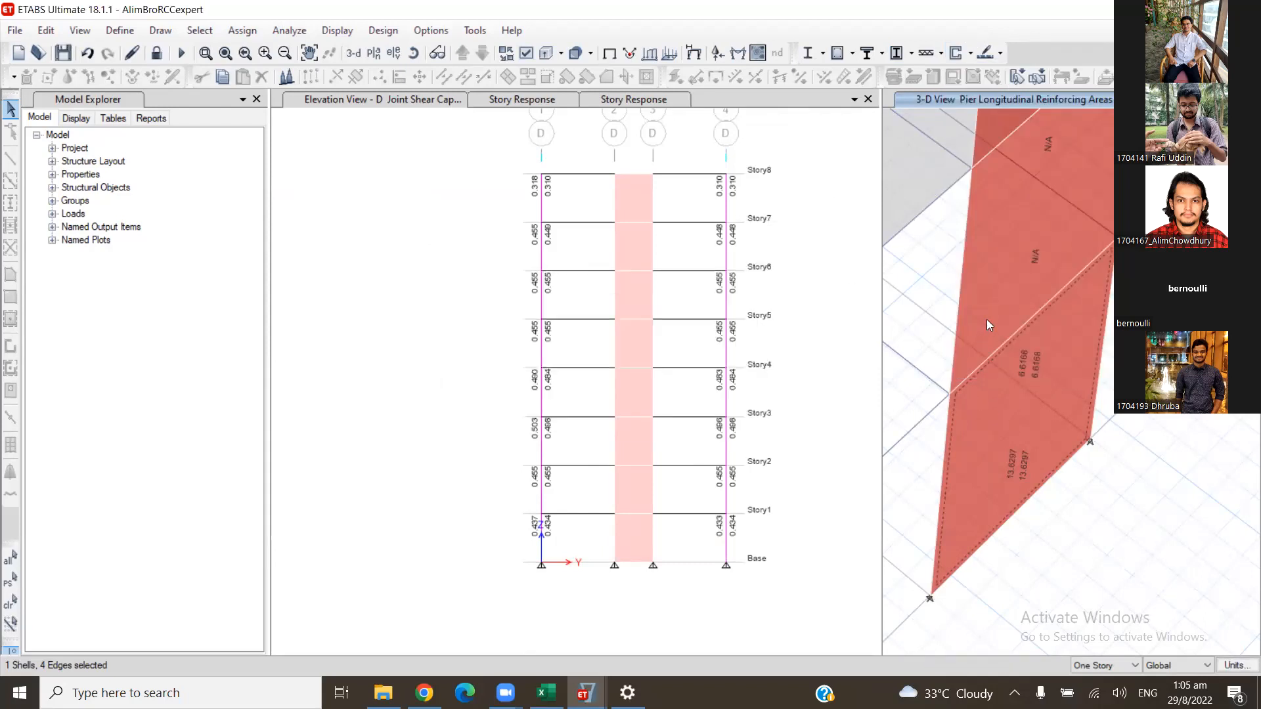
{"action": "right_click", "coordinate": [1092, 344]}
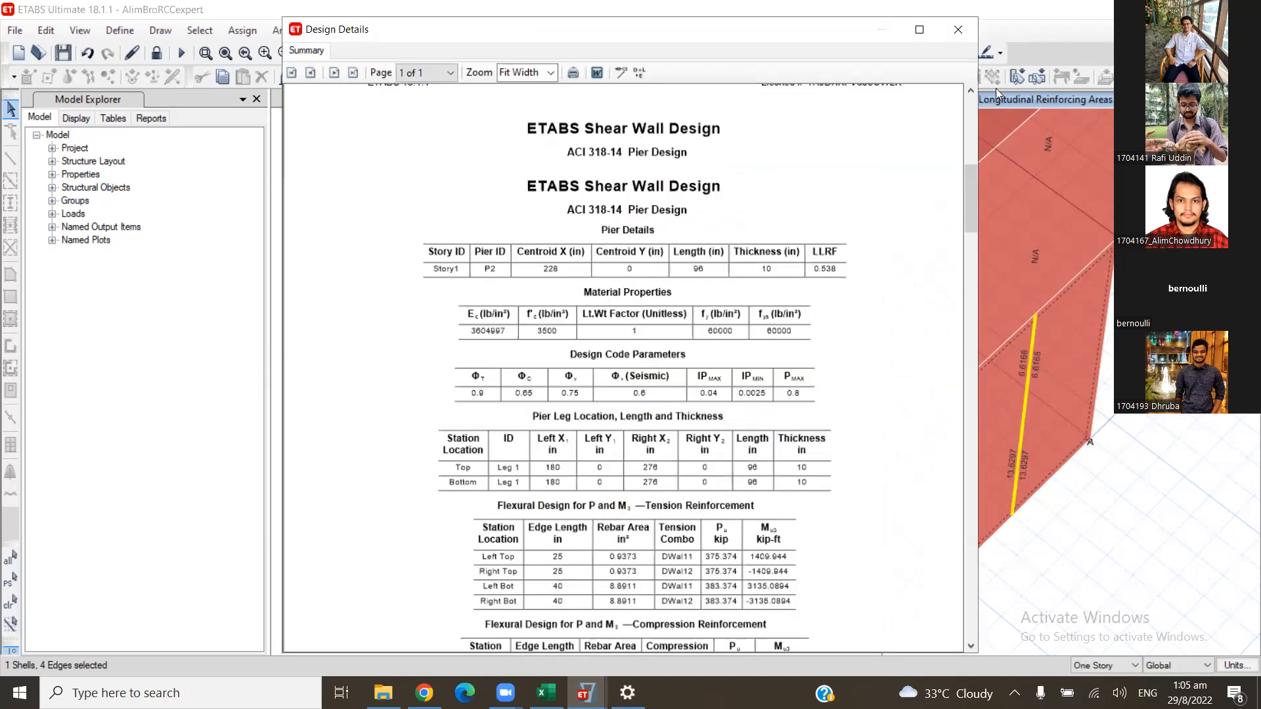
{"action": "left_click", "coordinate": [958, 30]}
- Assign Pier1 as the general reinforcing section at the wall's bottom and top, with reinforcement to be checked, and view its design details
{"action": "left_click", "coordinate": [971, 53]}
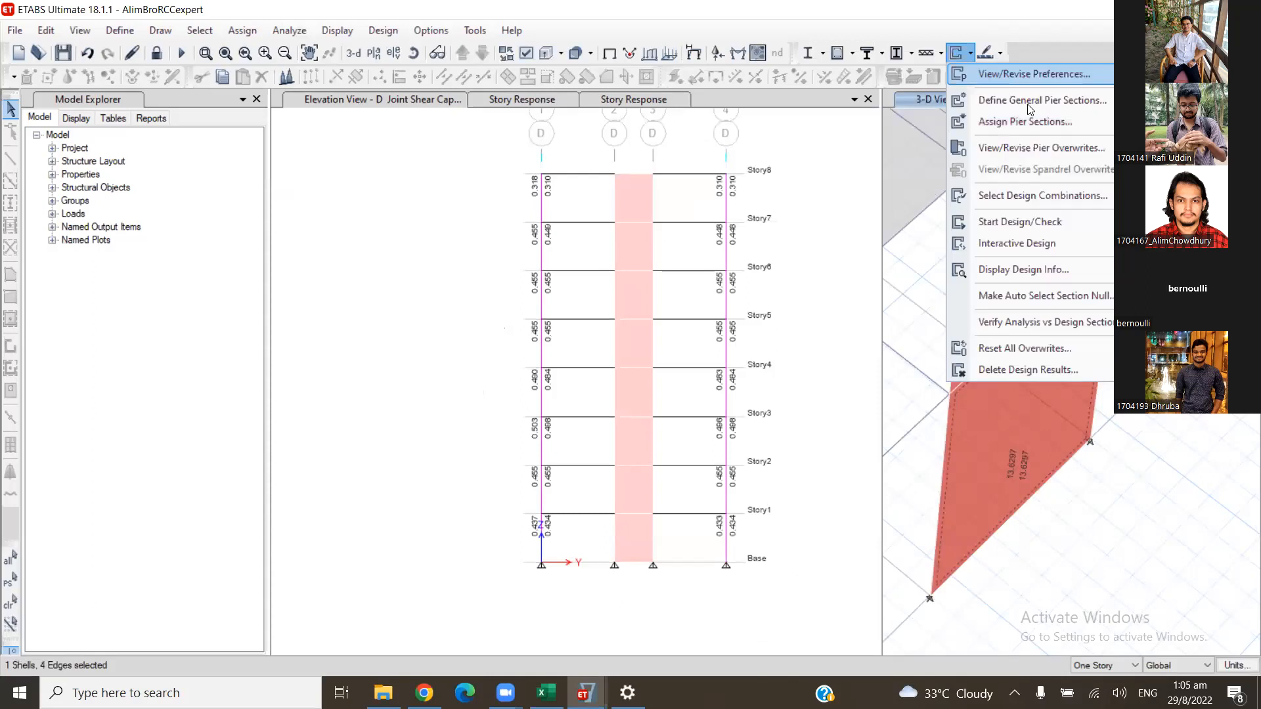
{"action": "mouse_move", "coordinate": [1032, 124]}
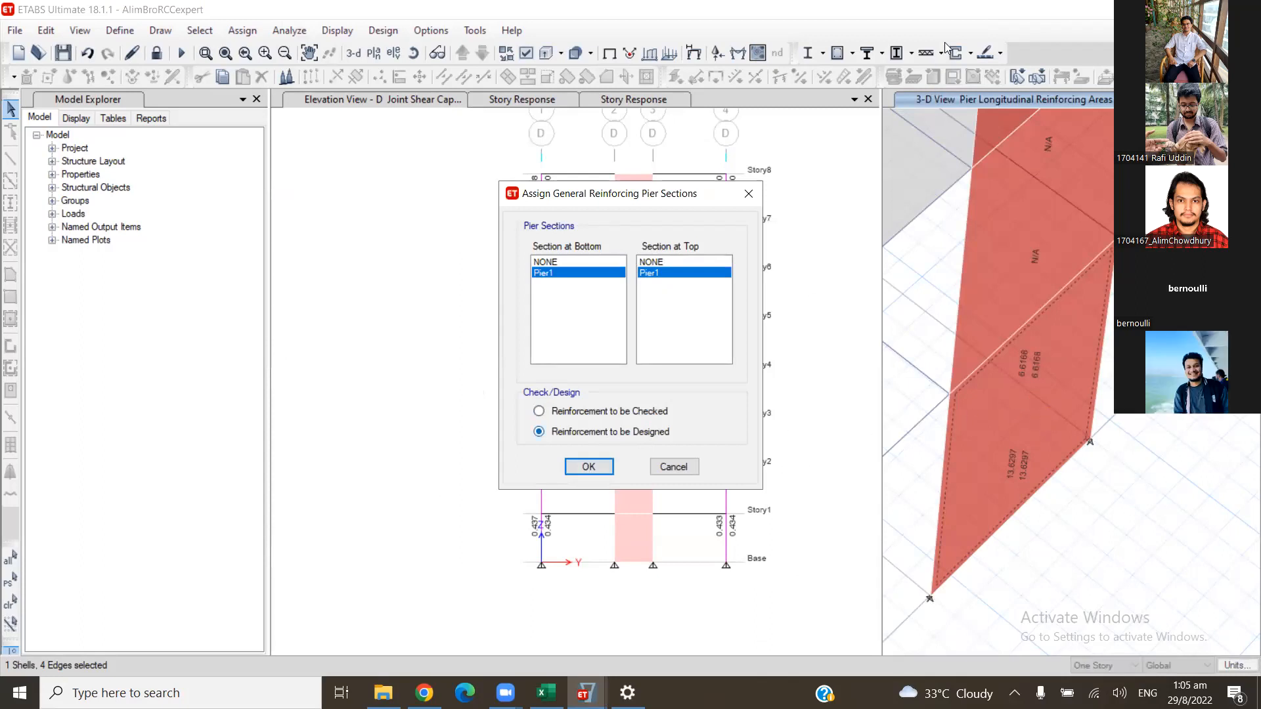
{"action": "key", "text": "Return"}
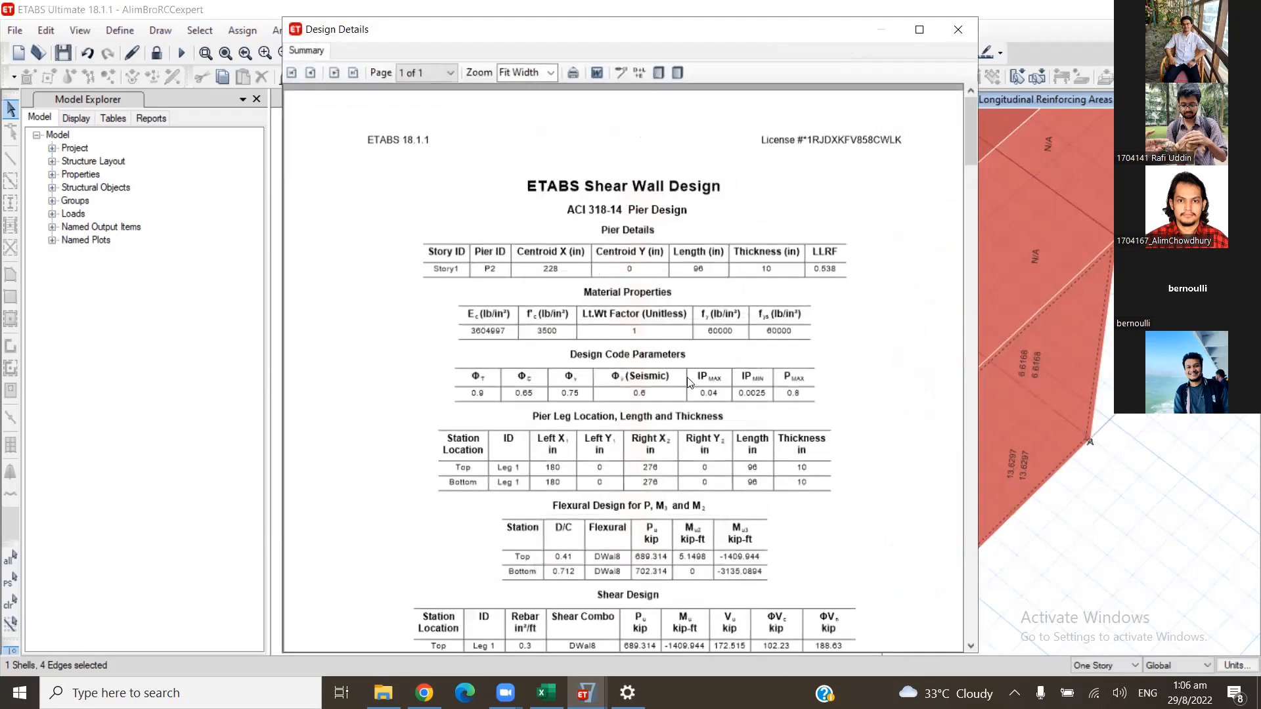
{"action": "key", "text": "Escape"}
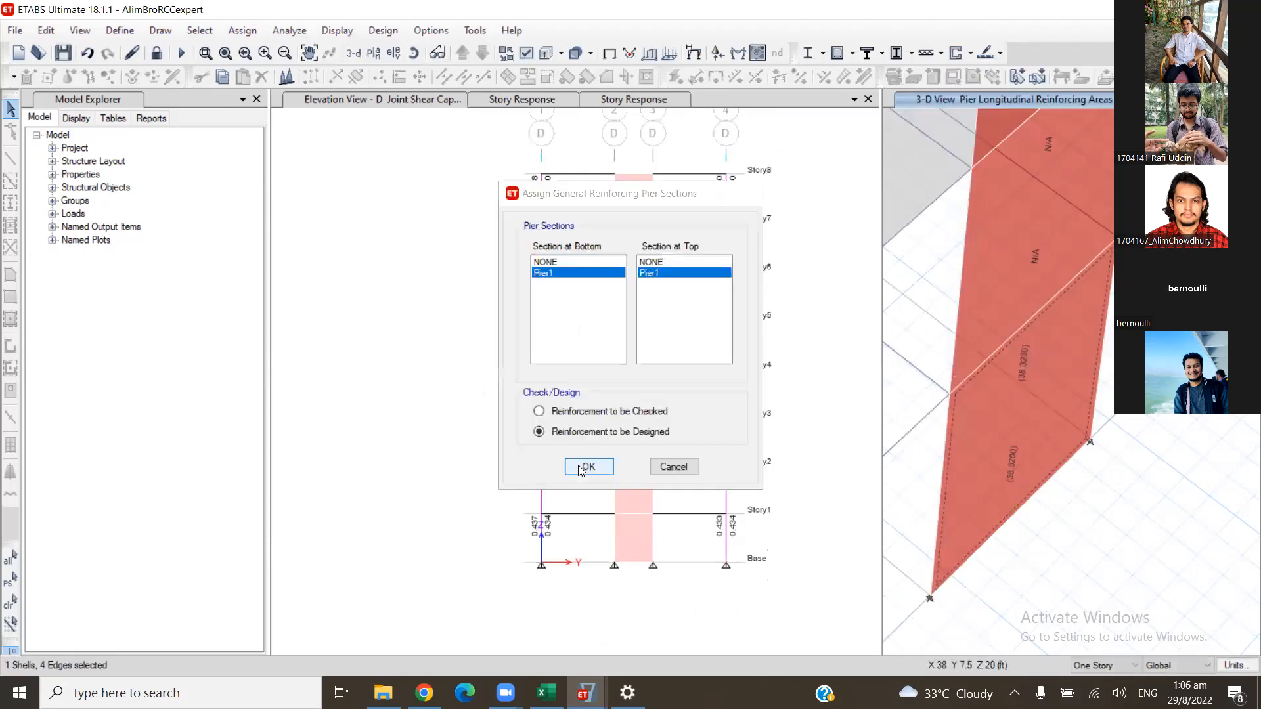
- Reassign Pier1 to the wall with reinforcement to be designed and inspect the required longitudinal reinforcement
{"action": "left_click", "coordinate": [586, 467]}
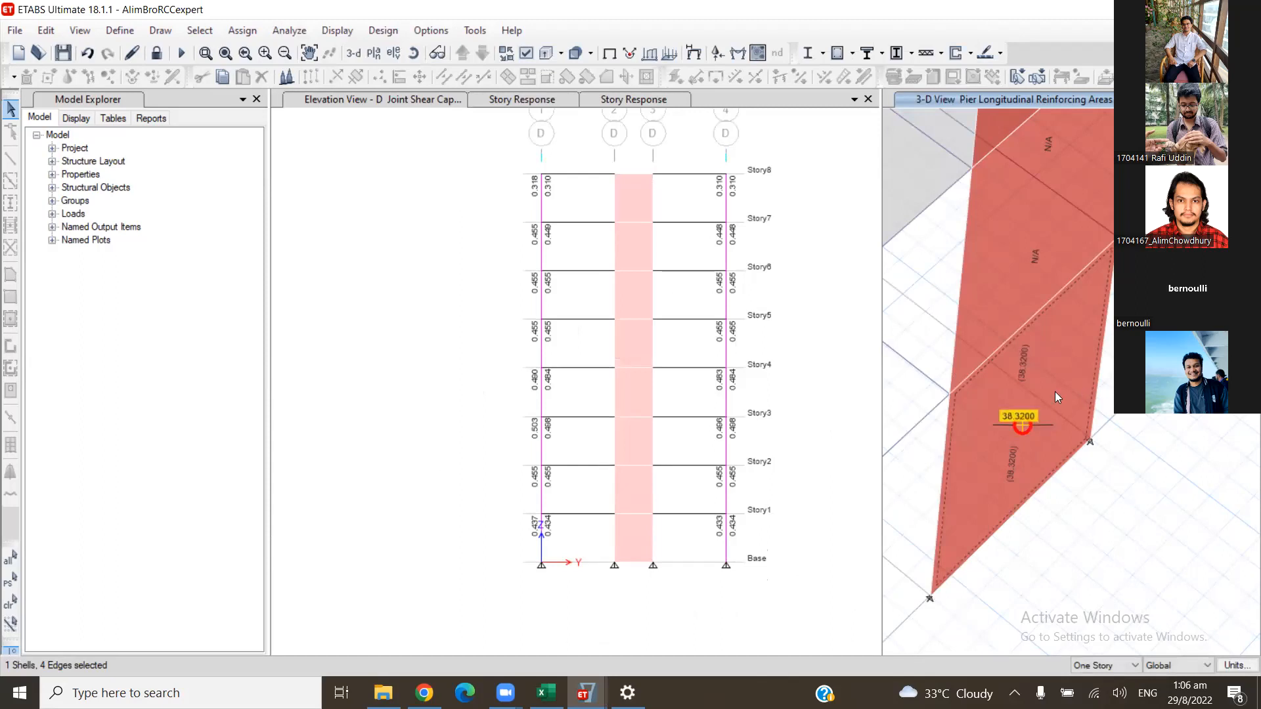
{"action": "scroll", "coordinate": [1054, 392], "scroll_direction": "up", "scroll_amount": 3}
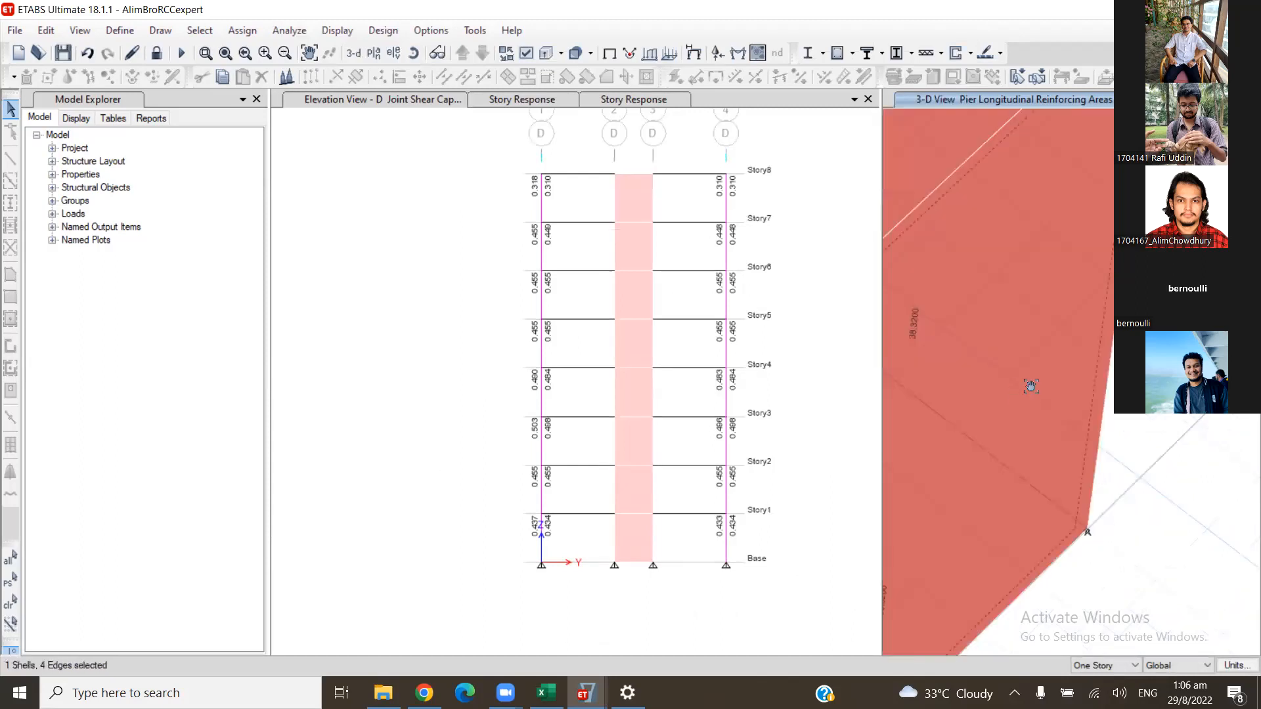
{"action": "scroll", "coordinate": [1026, 380], "scroll_direction": "down", "scroll_amount": 3}
{"action": "scroll", "coordinate": [967, 162], "scroll_direction": "up", "scroll_amount": 3}
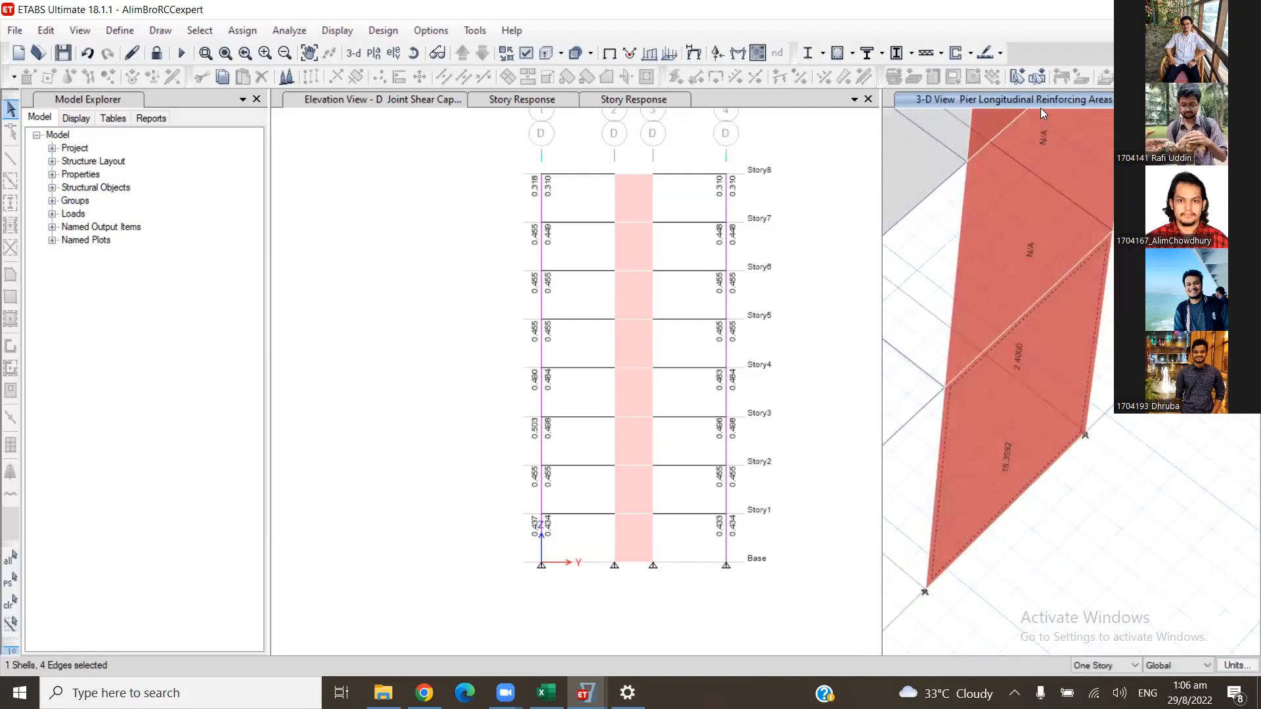
{"action": "left_click", "coordinate": [970, 54]}
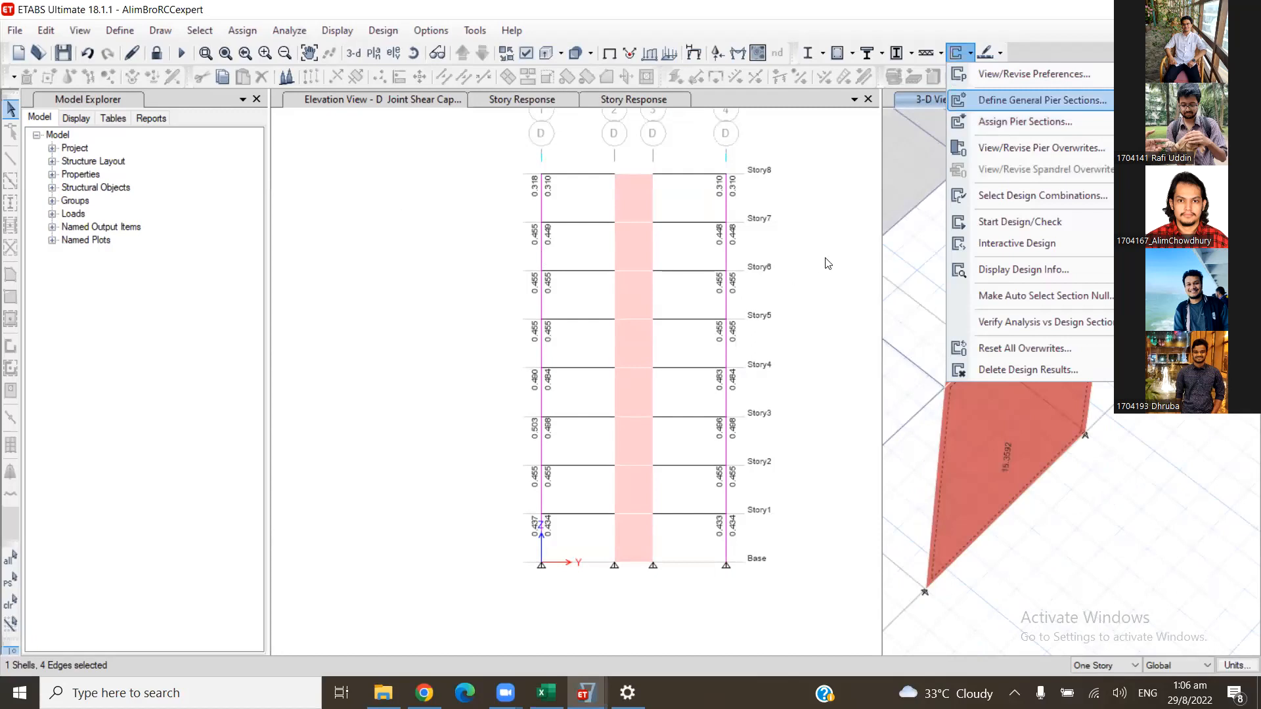
{"action": "key", "text": "Return"}
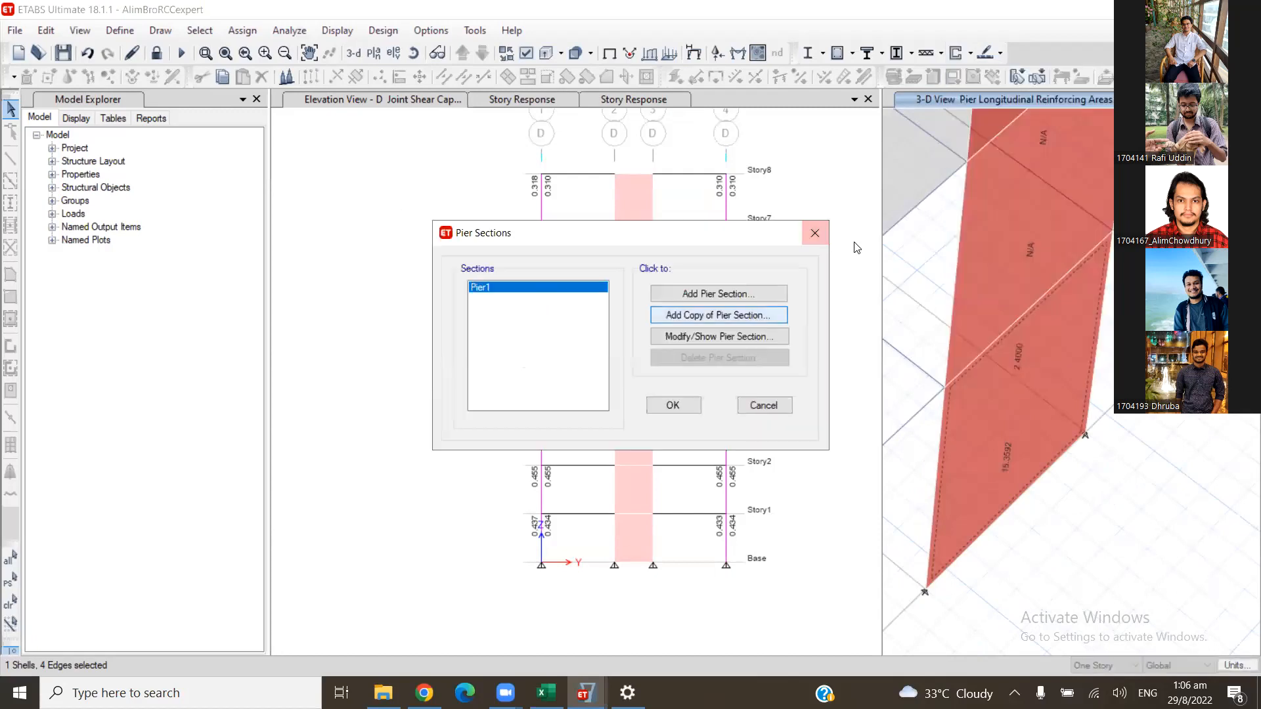
{"action": "key", "text": "Escape"}
{"action": "left_click", "coordinate": [970, 52]}
{"action": "key", "text": "Down"}
{"action": "key", "text": "Down"}
{"action": "key", "text": "Return"}
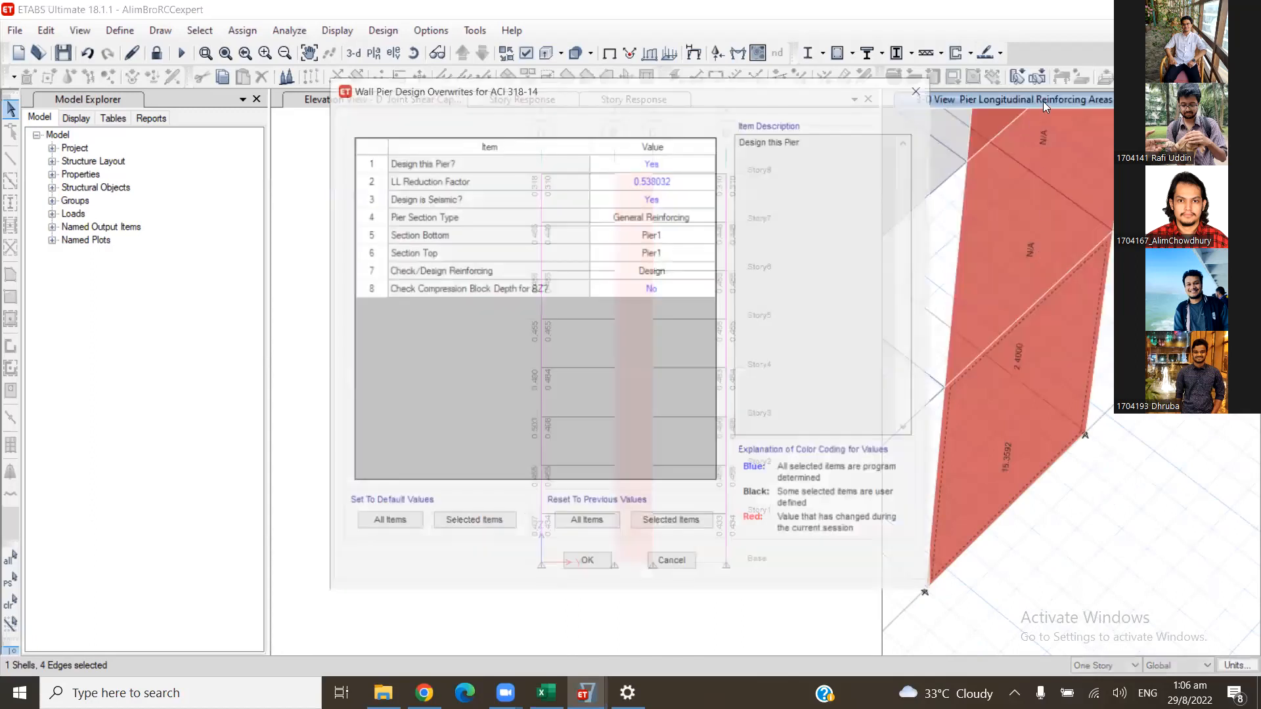
- Show pier section Pier1 in the Section Designer and examine its rebar layout
{"action": "left_click", "coordinate": [969, 52]}
{"action": "left_click", "coordinate": [1025, 98]}
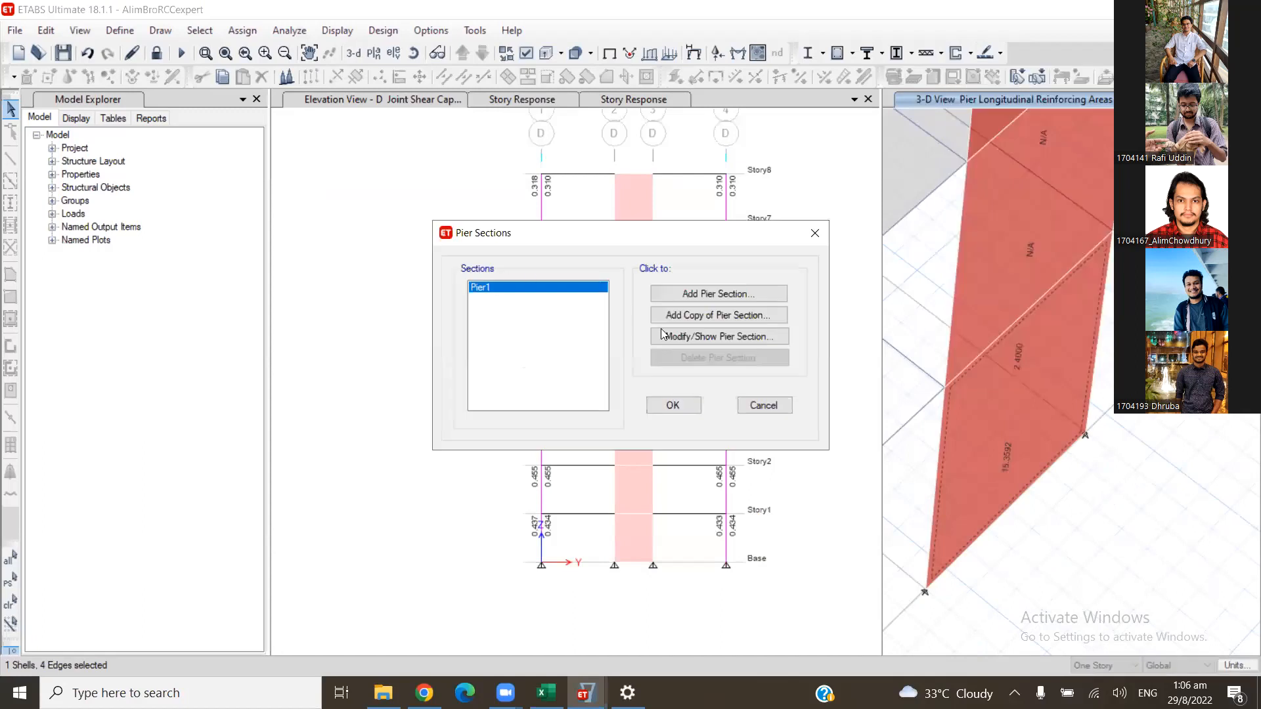
{"action": "left_click", "coordinate": [713, 336]}
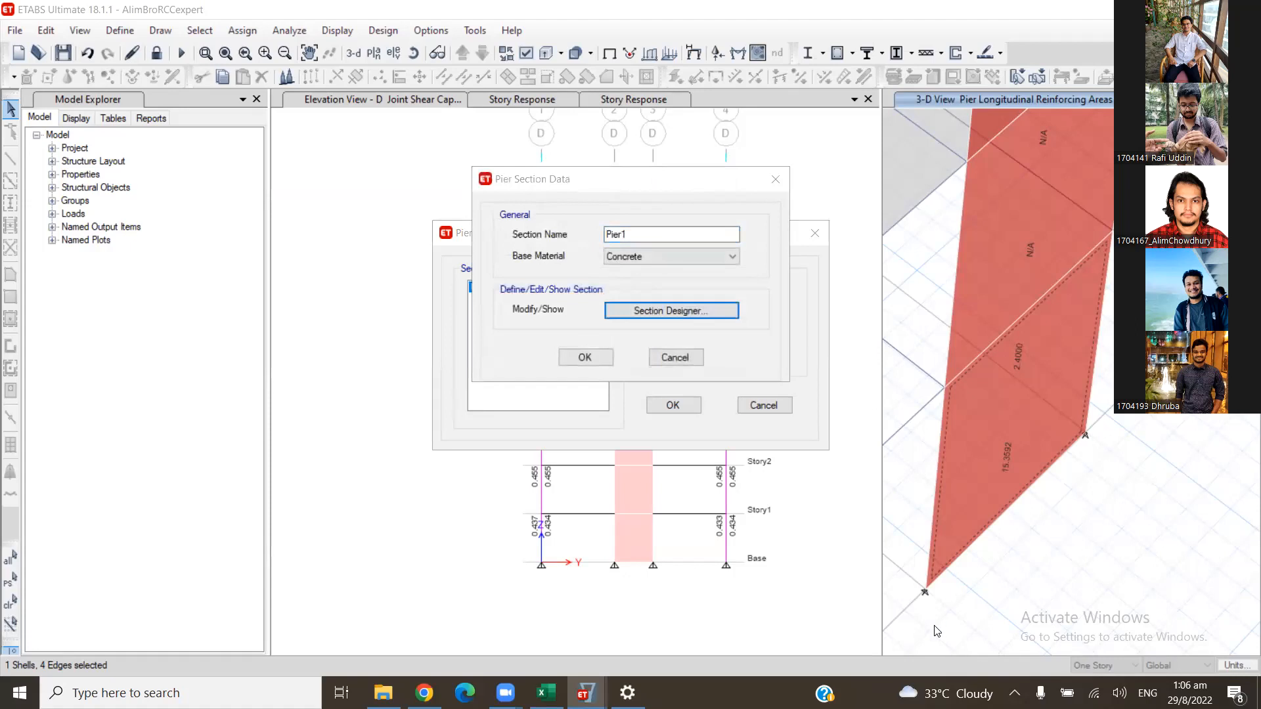
{"action": "left_click", "coordinate": [639, 318]}
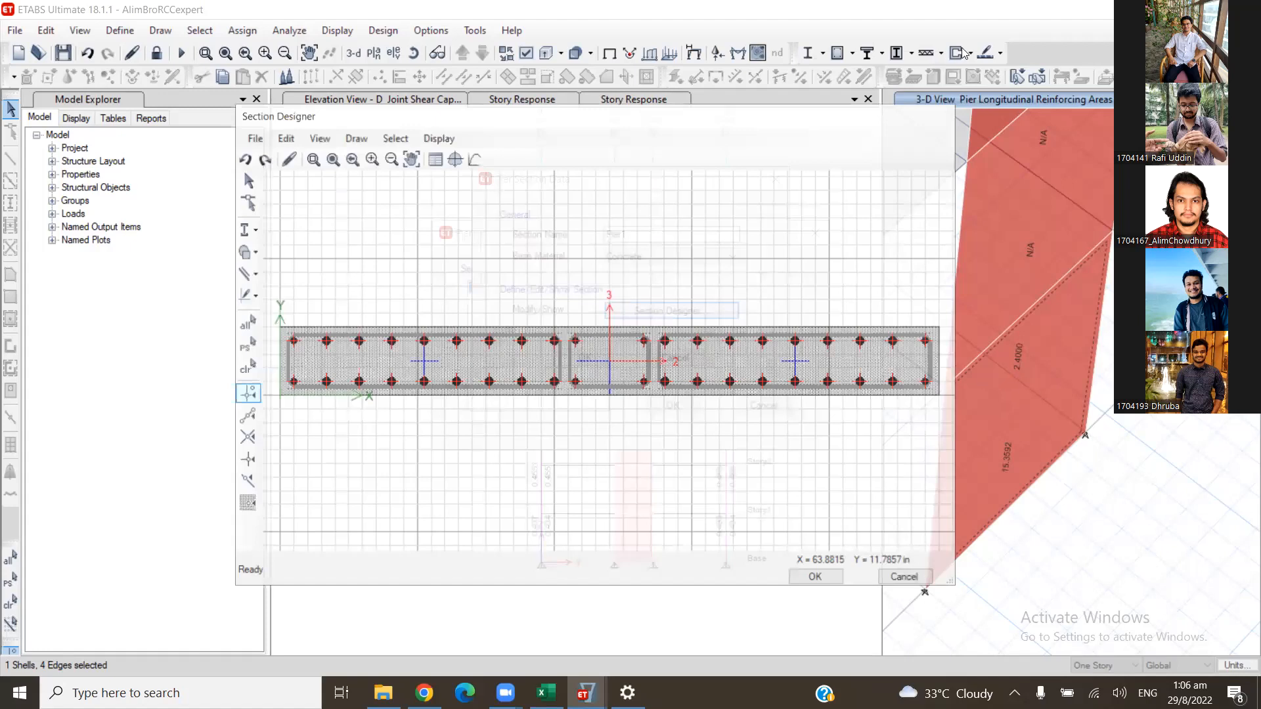
{"action": "key", "text": "Return"}
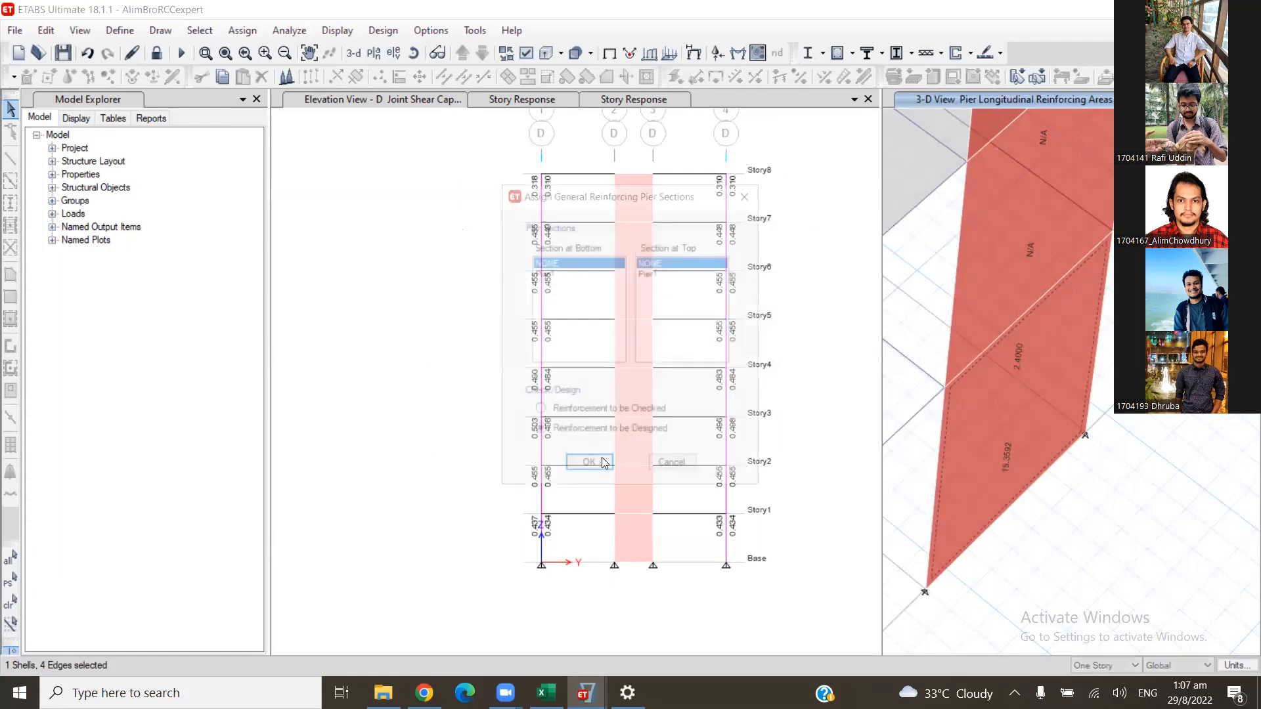
- Assign Pier1 at the wall's bottom and top with reinforcement to be checked, and review the resulting flexural and boundary element details
{"action": "left_click", "coordinate": [544, 272]}
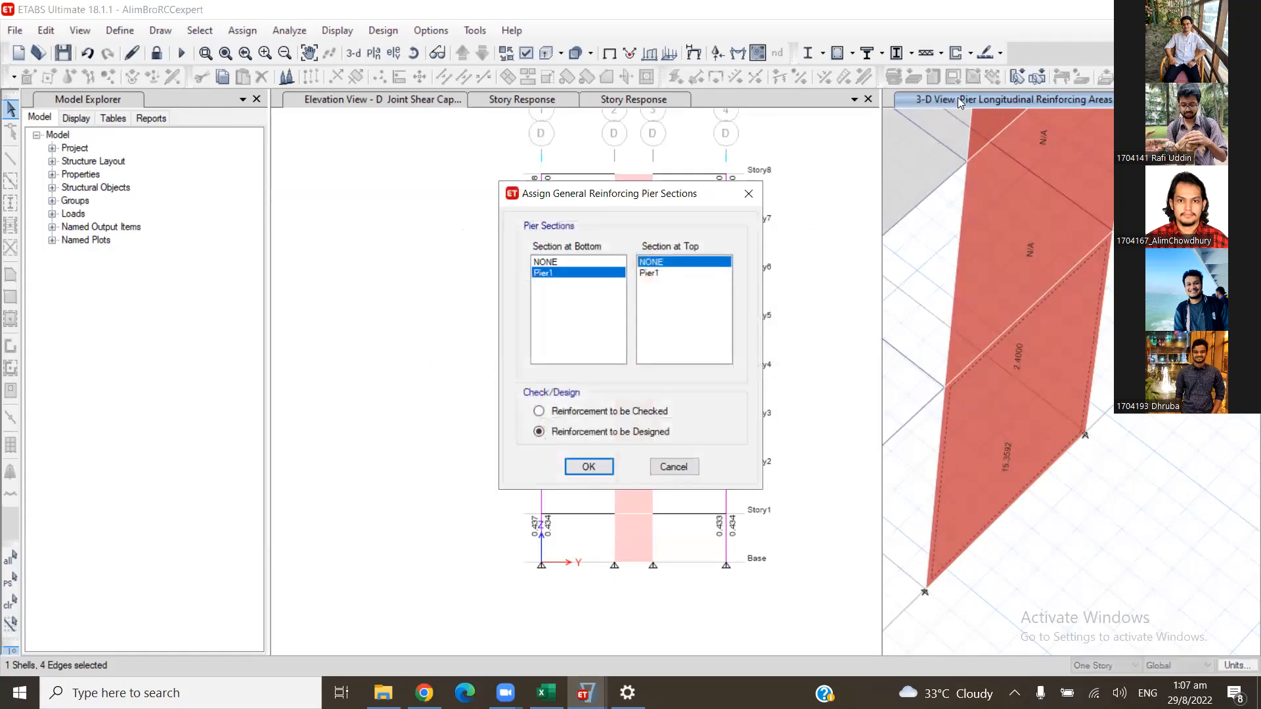
{"action": "key", "text": "Return"}
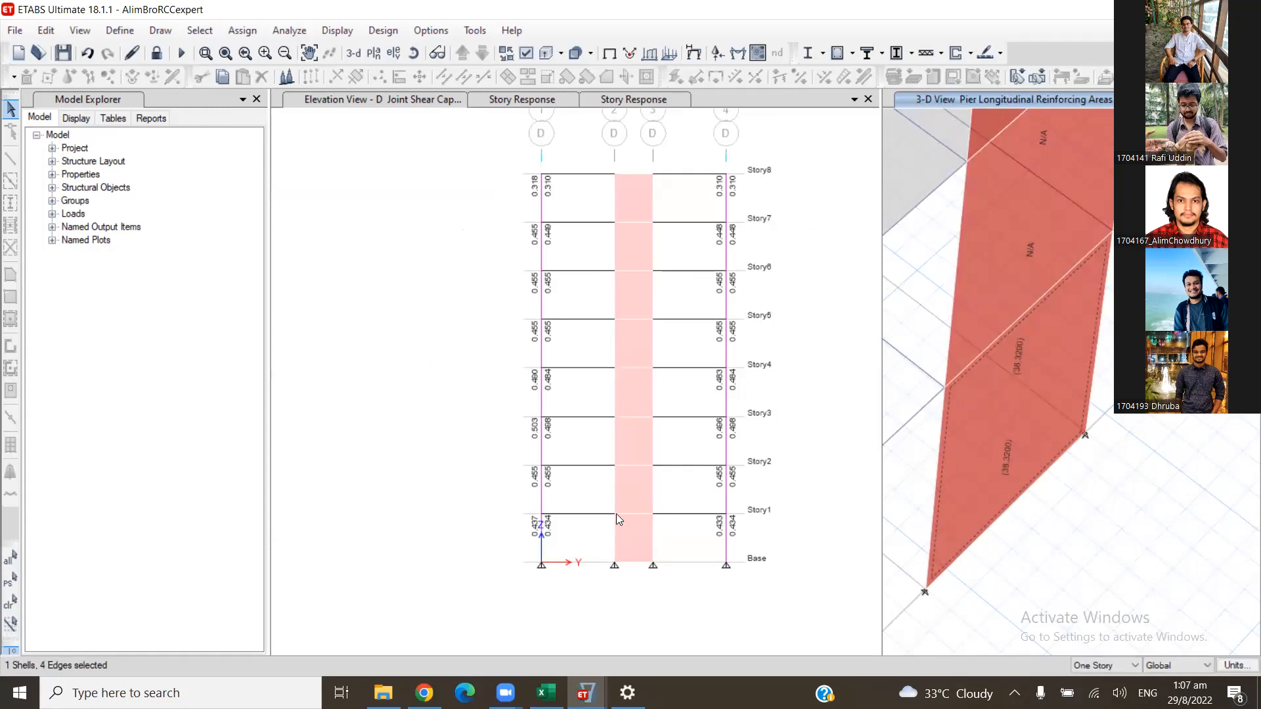
{"action": "right_click", "coordinate": [564, 457]}
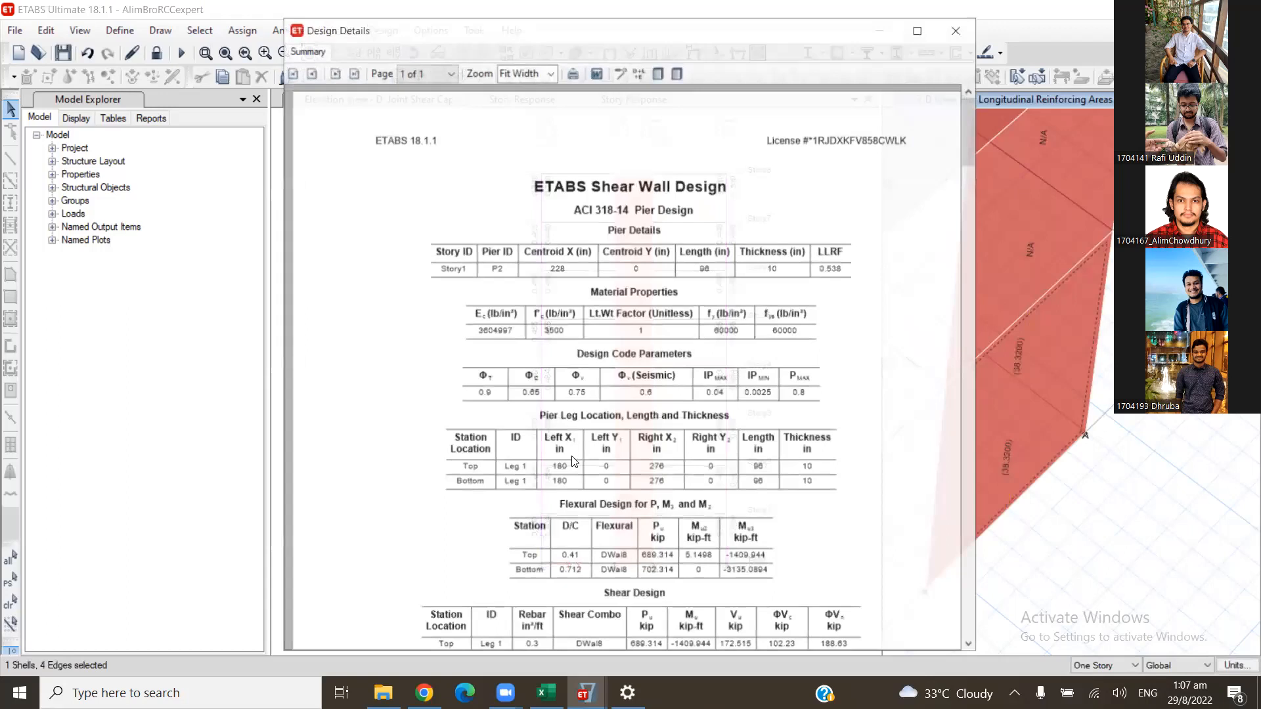
{"action": "scroll", "coordinate": [573, 462], "scroll_direction": "down", "scroll_amount": 3}
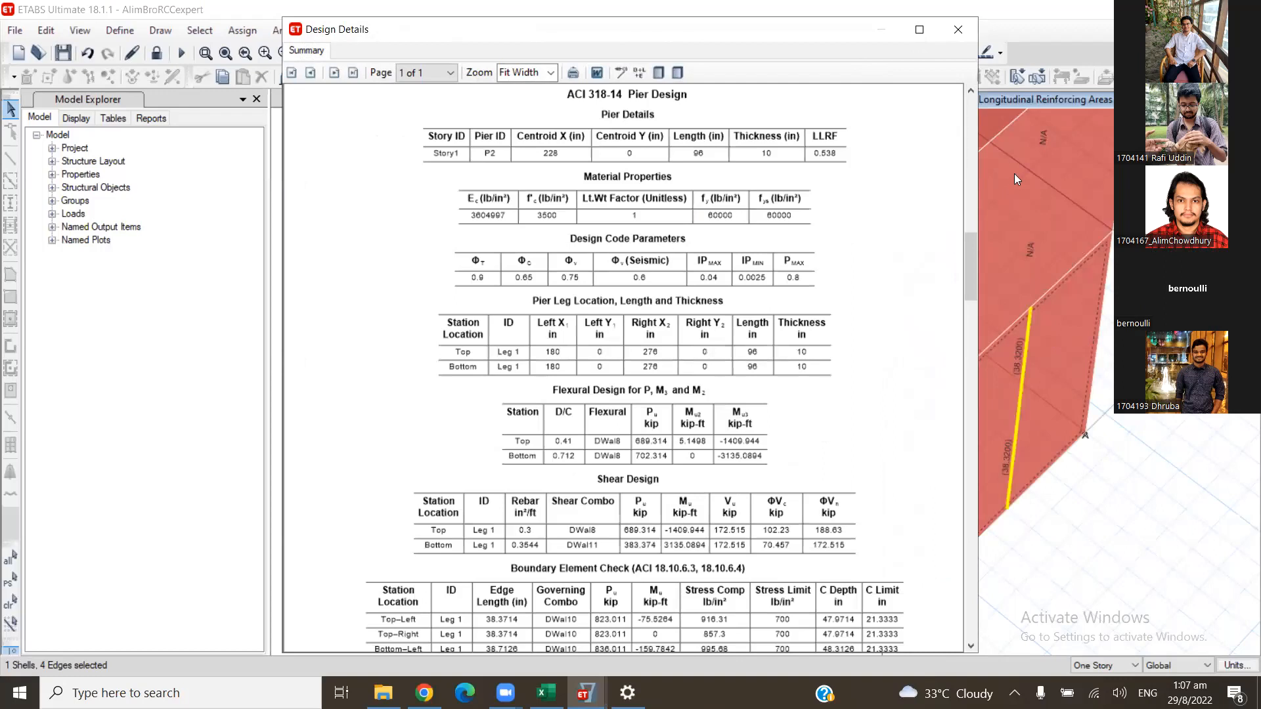
- Assign general reinforcing section Pier1 at the Story1 wall's bottom and top, with reinforcement to be checked
{"action": "left_click", "coordinate": [958, 30]}
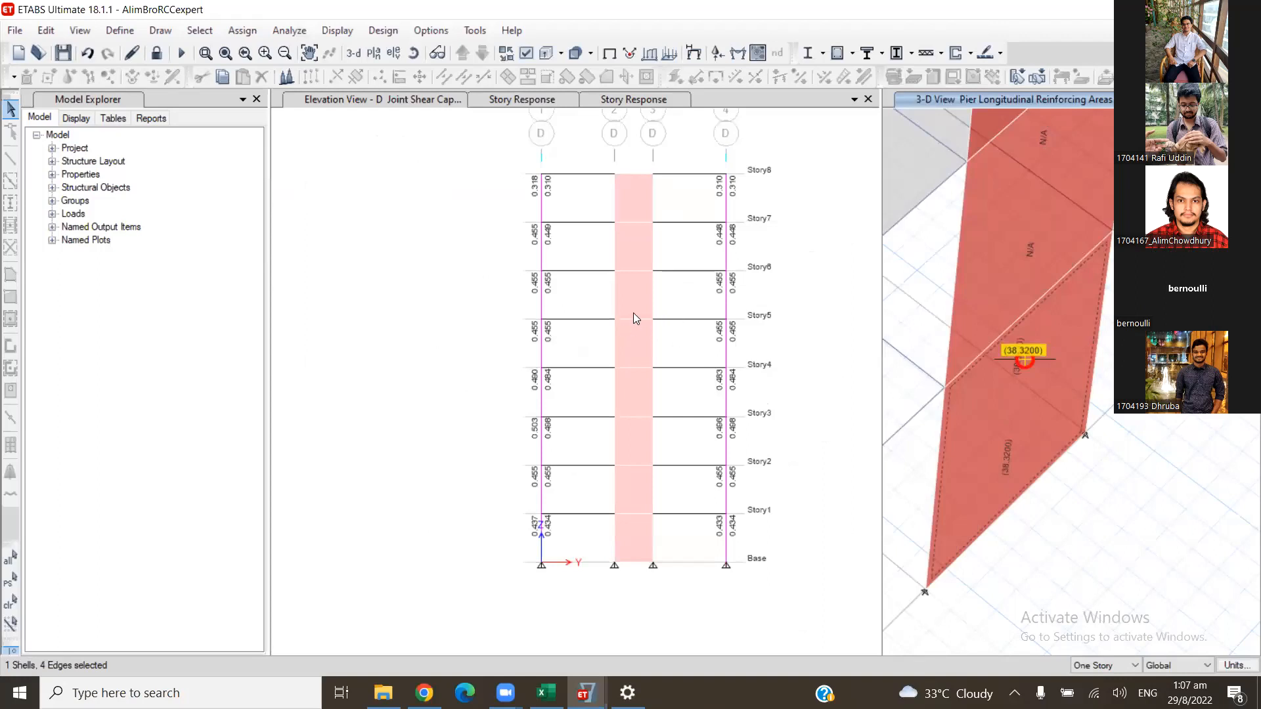
{"action": "left_click", "coordinate": [970, 53]}
{"action": "left_click", "coordinate": [970, 52]}
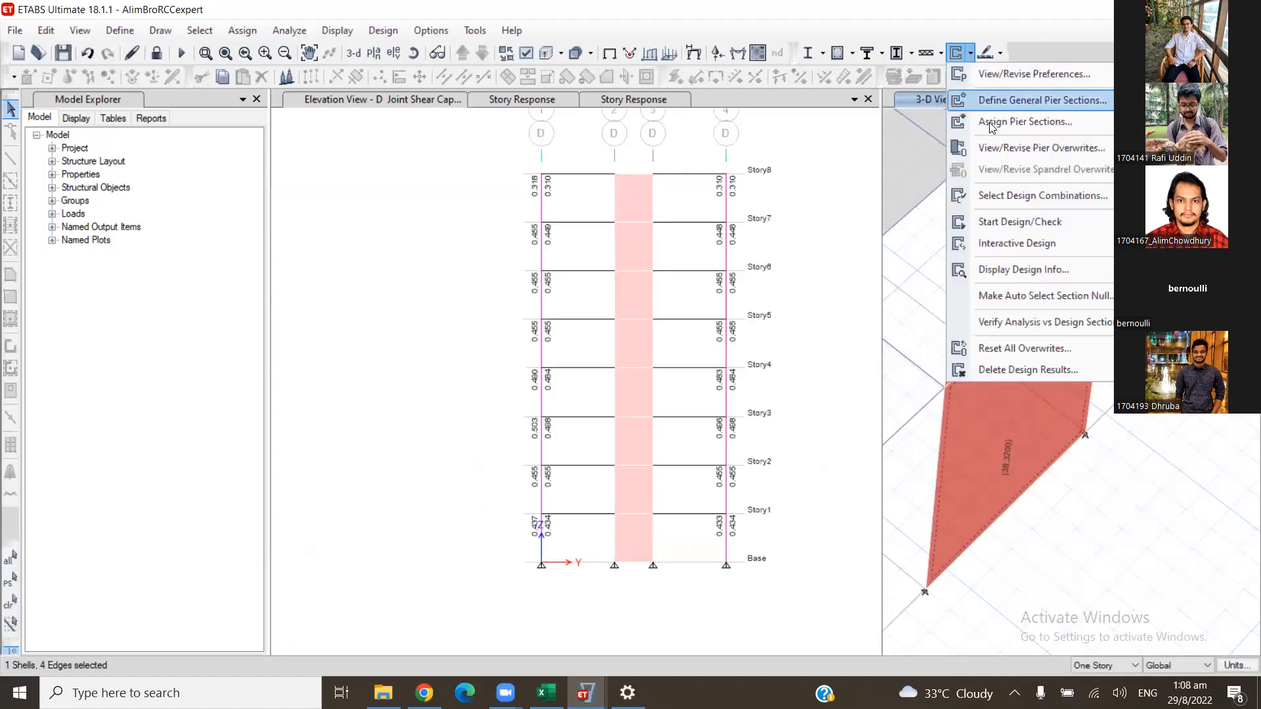
{"action": "mouse_move", "coordinate": [993, 125]}
{"action": "left_click", "coordinate": [884, 168]}
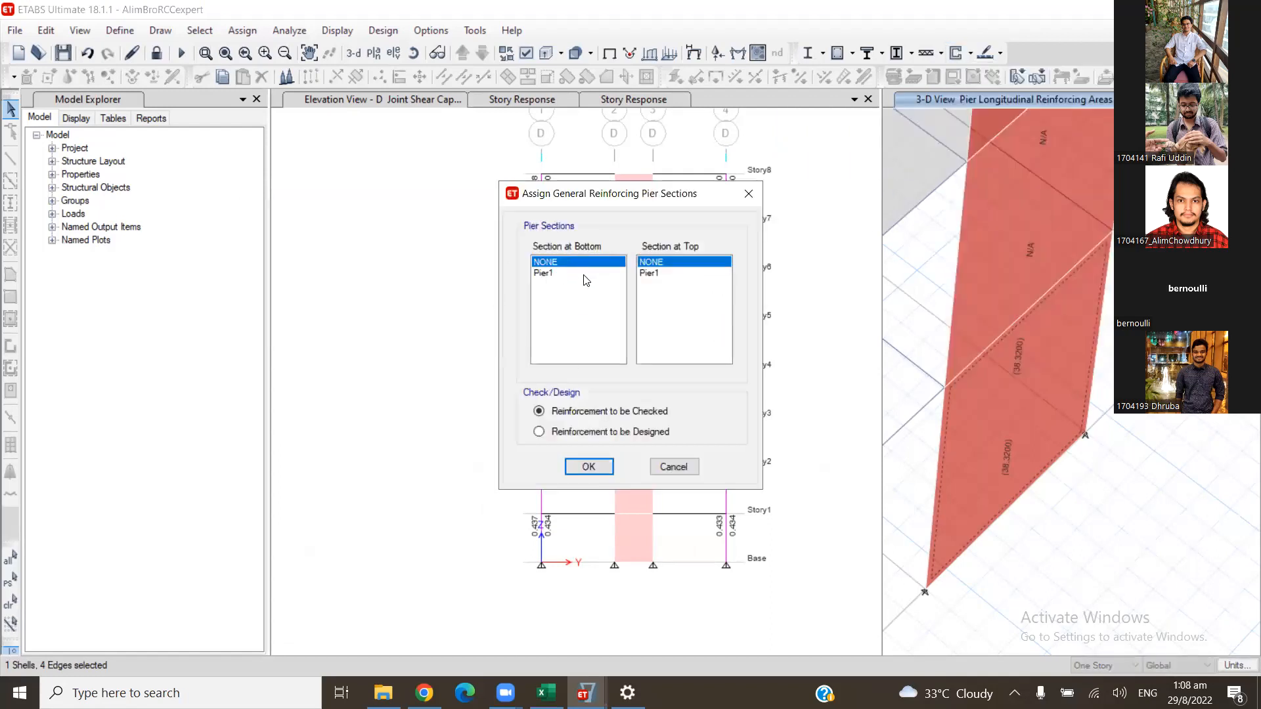
{"action": "left_click", "coordinate": [584, 273]}
{"action": "left_click", "coordinate": [653, 274]}
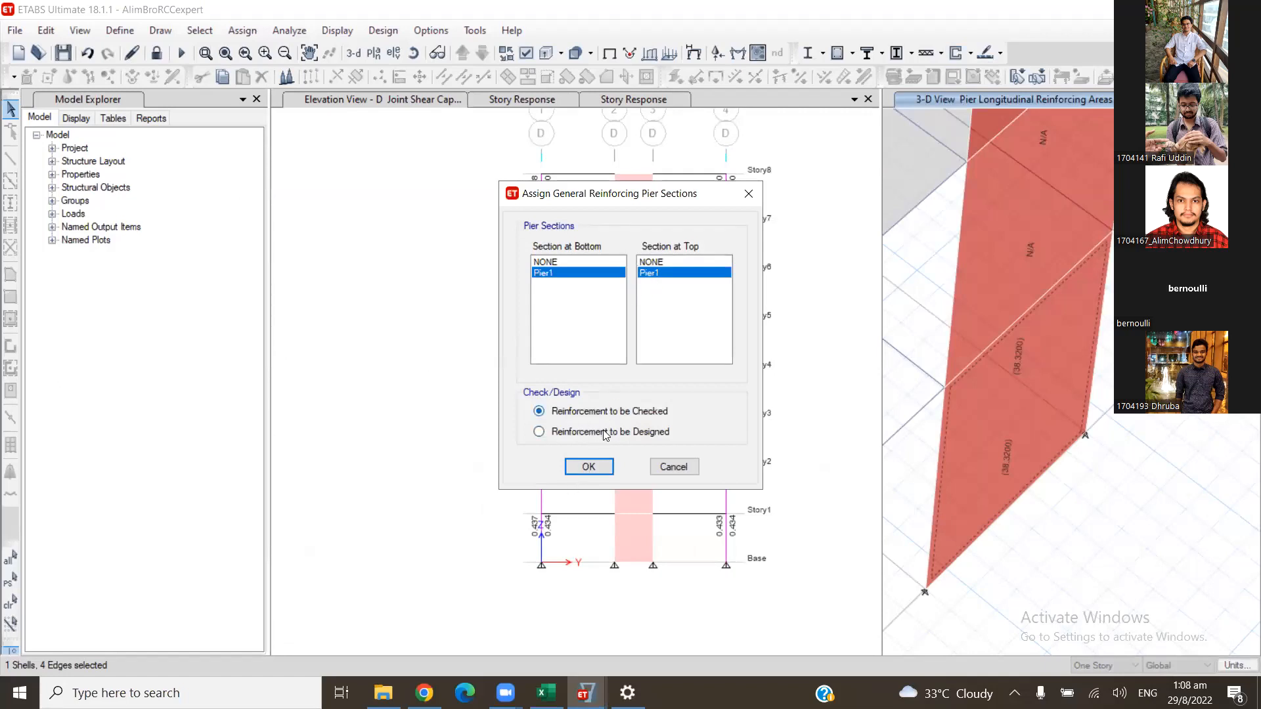
{"action": "left_click", "coordinate": [587, 466]}
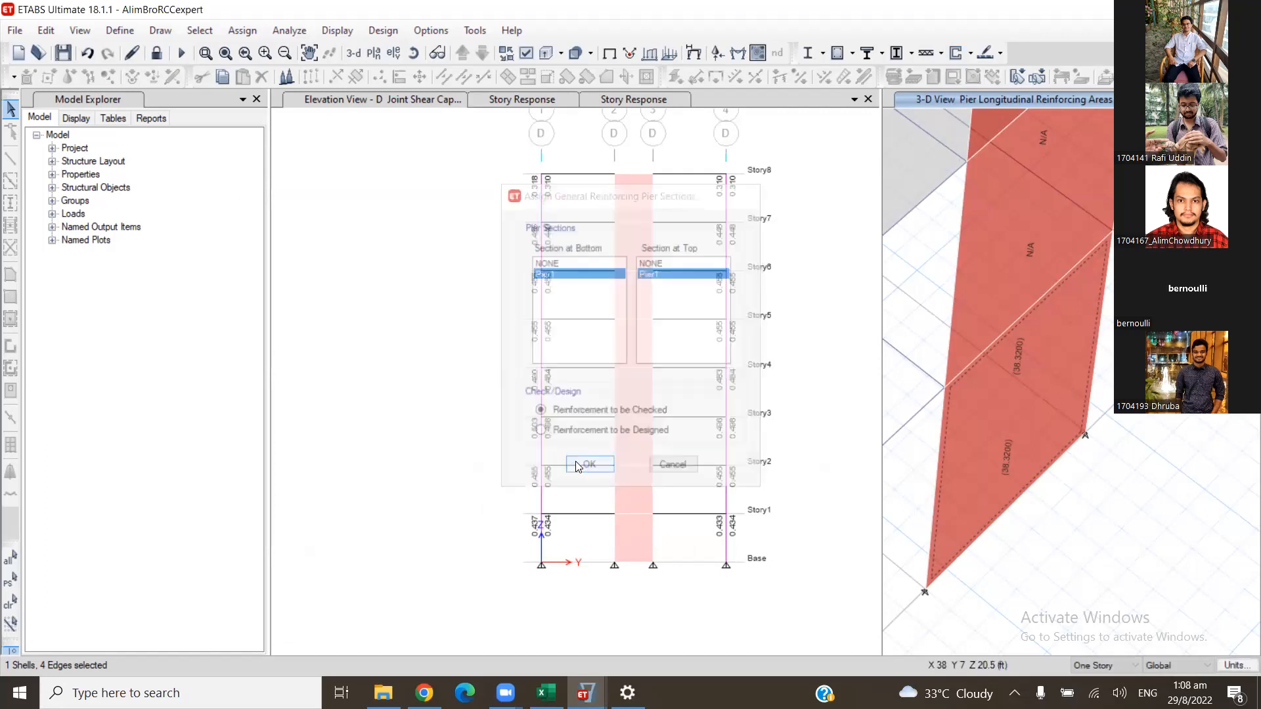
- Run the shear wall design check and review the Story1 pier's flexural, shear and boundary element results
{"action": "left_click", "coordinate": [969, 53]}
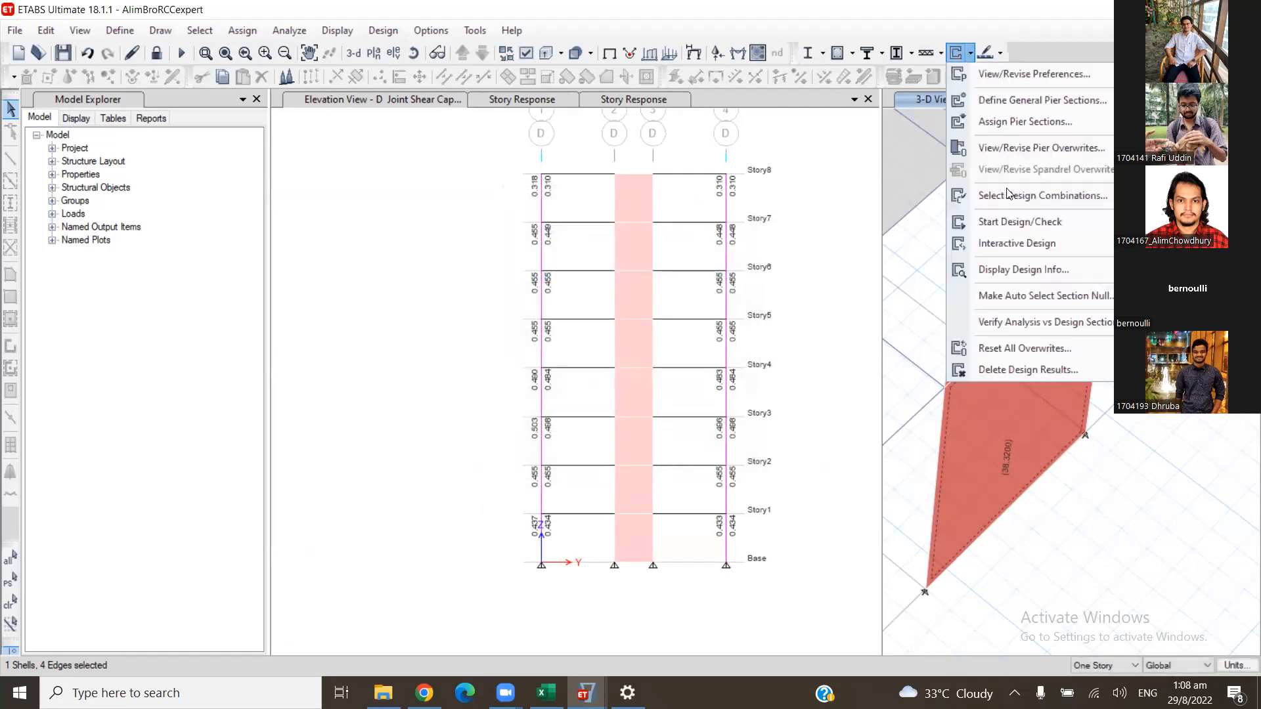
{"action": "left_click", "coordinate": [1015, 219]}
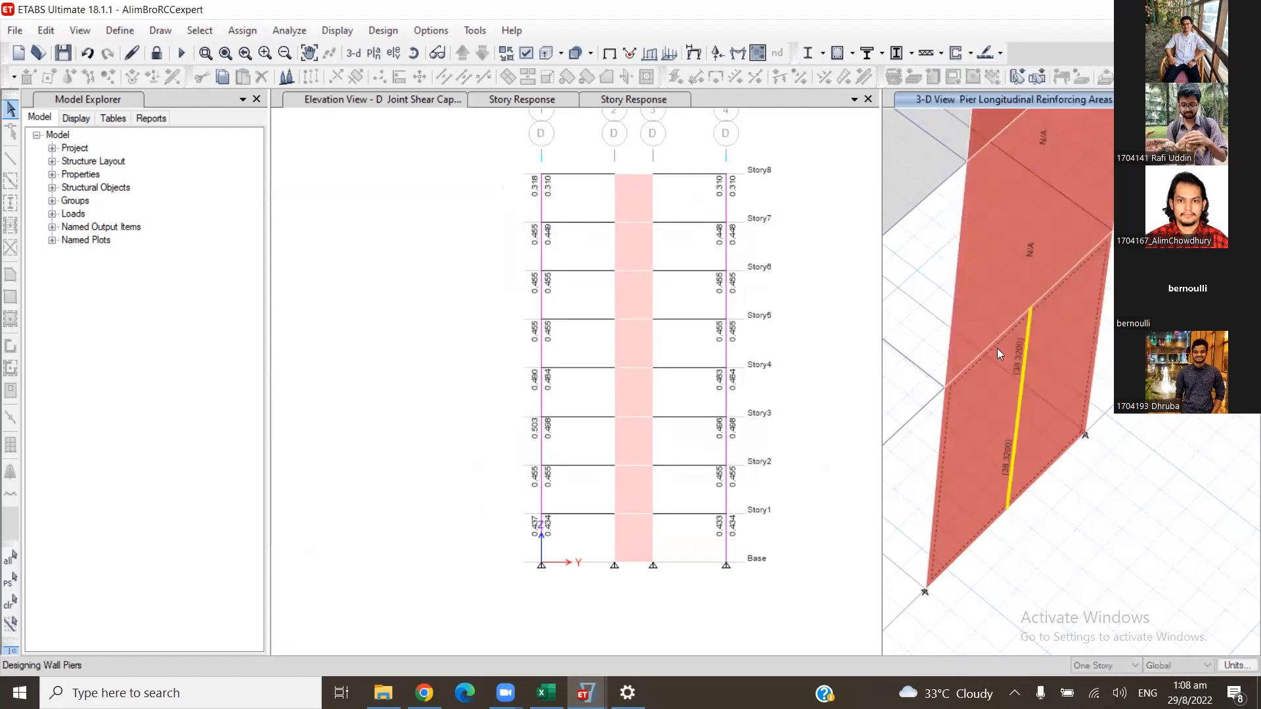
{"action": "right_click", "coordinate": [1051, 369]}
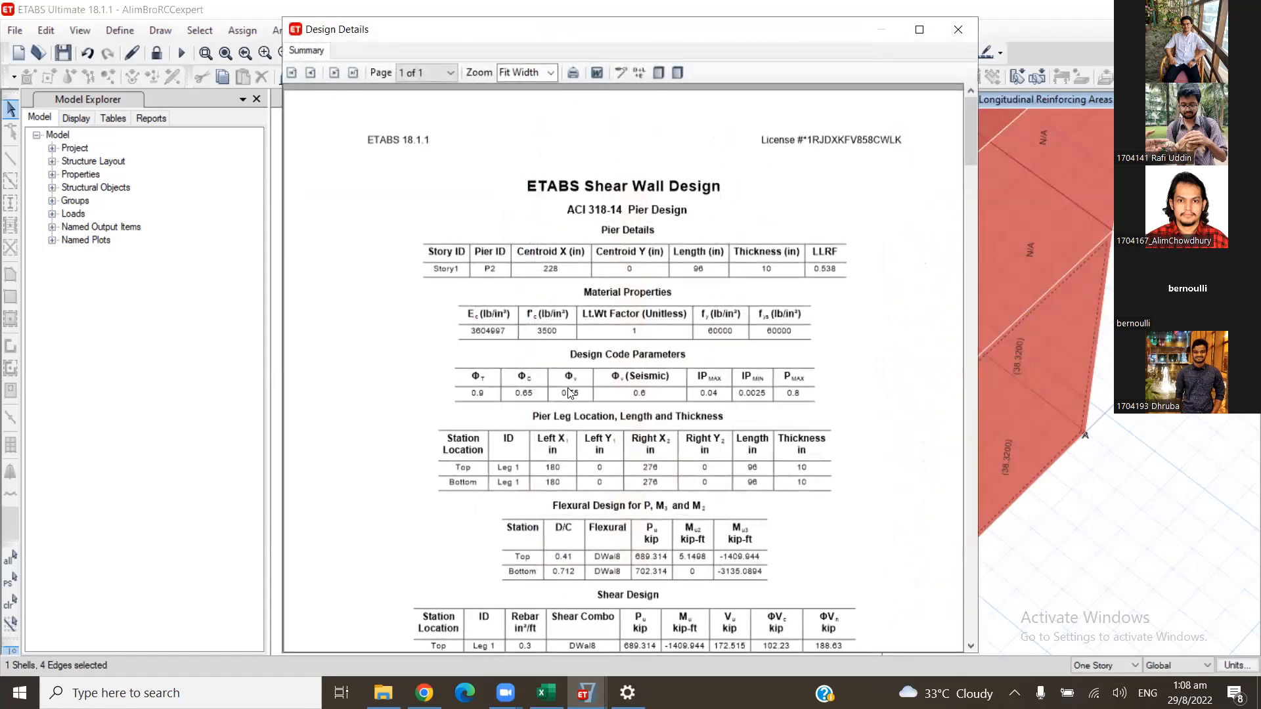
{"action": "scroll", "coordinate": [568, 393], "scroll_direction": "down", "scroll_amount": 3}
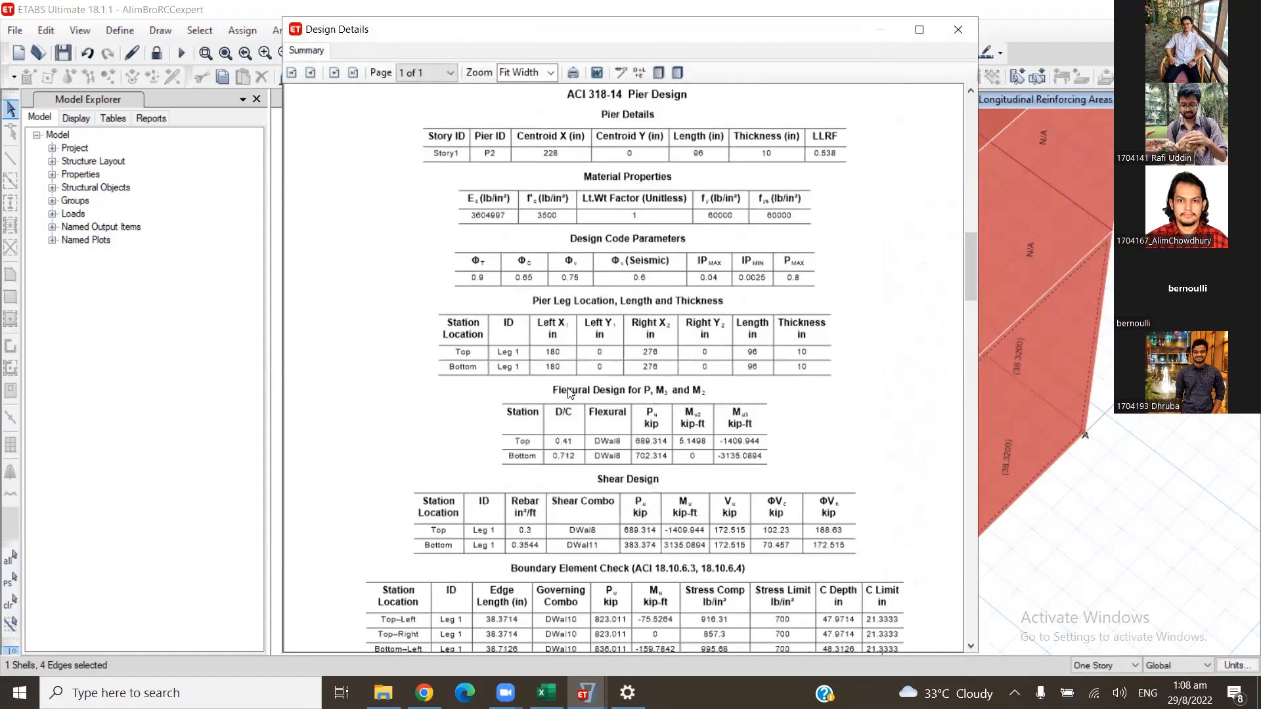
{"action": "scroll", "coordinate": [569, 393], "scroll_direction": "down", "scroll_amount": 2}
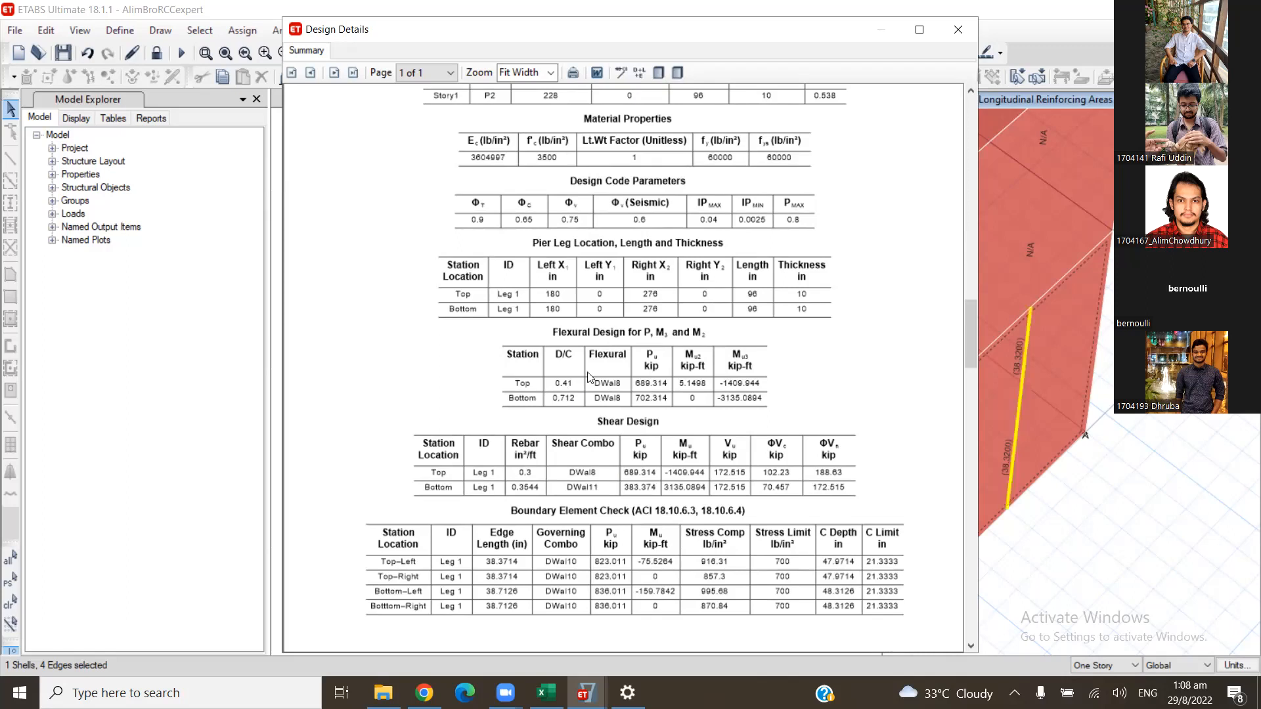
{"action": "left_click", "coordinate": [958, 29]}
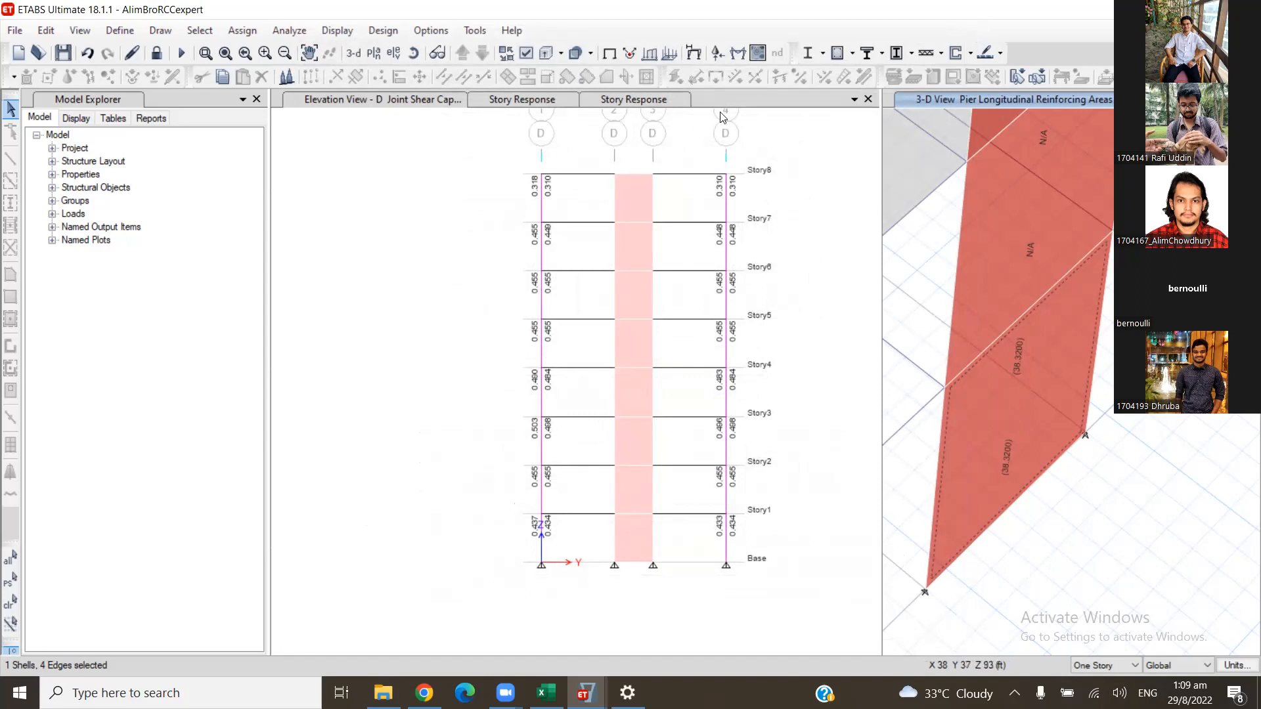
{"action": "left_click", "coordinate": [970, 53]}
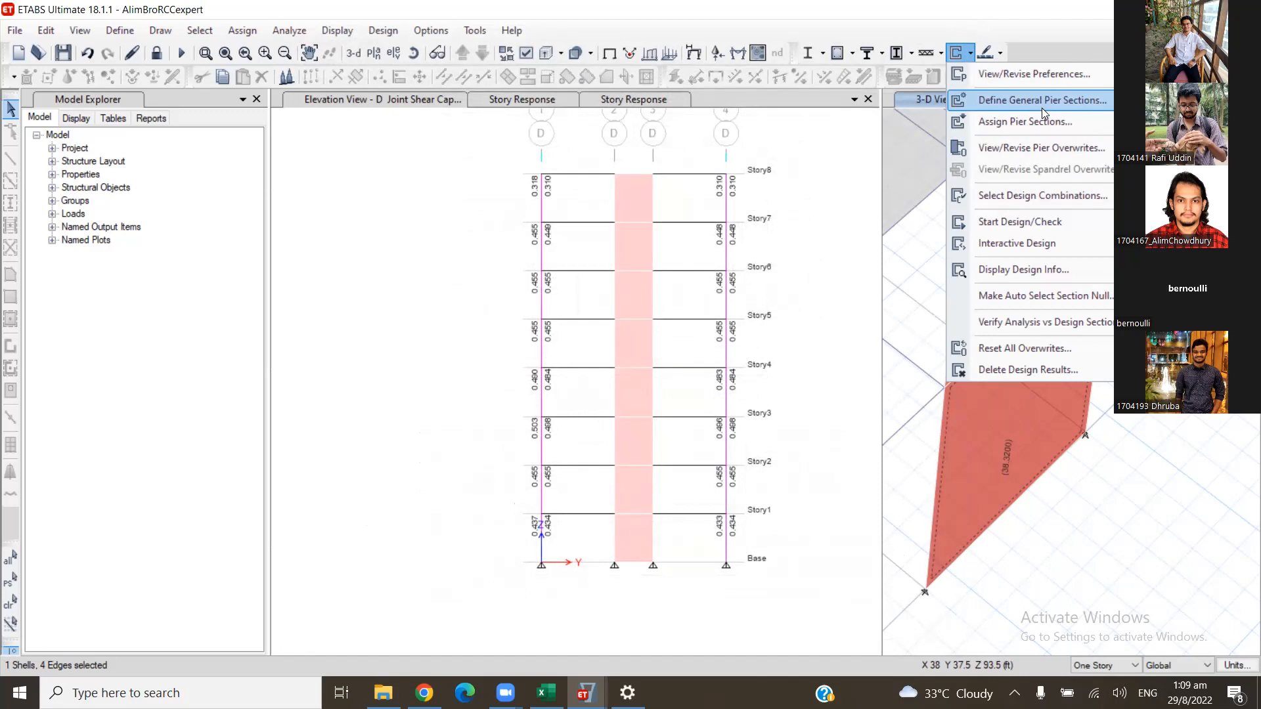
{"action": "left_click", "coordinate": [991, 220]}
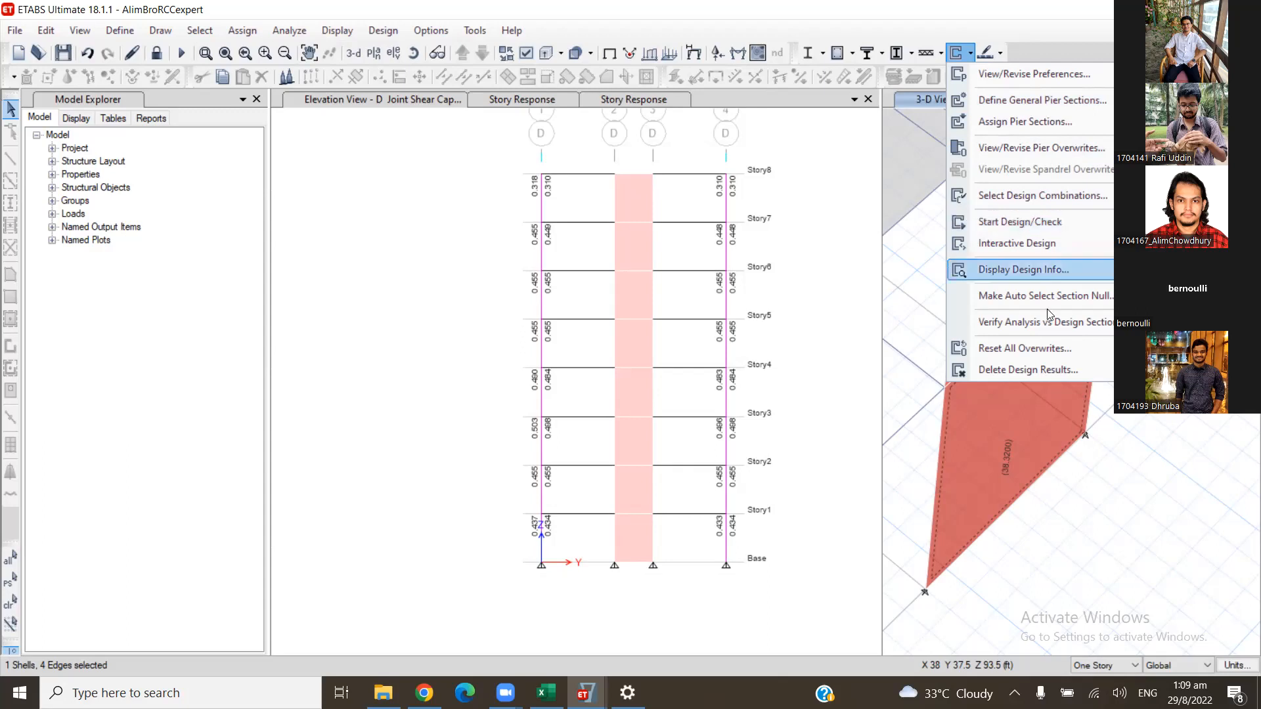
{"action": "left_click", "coordinate": [1175, 534]}
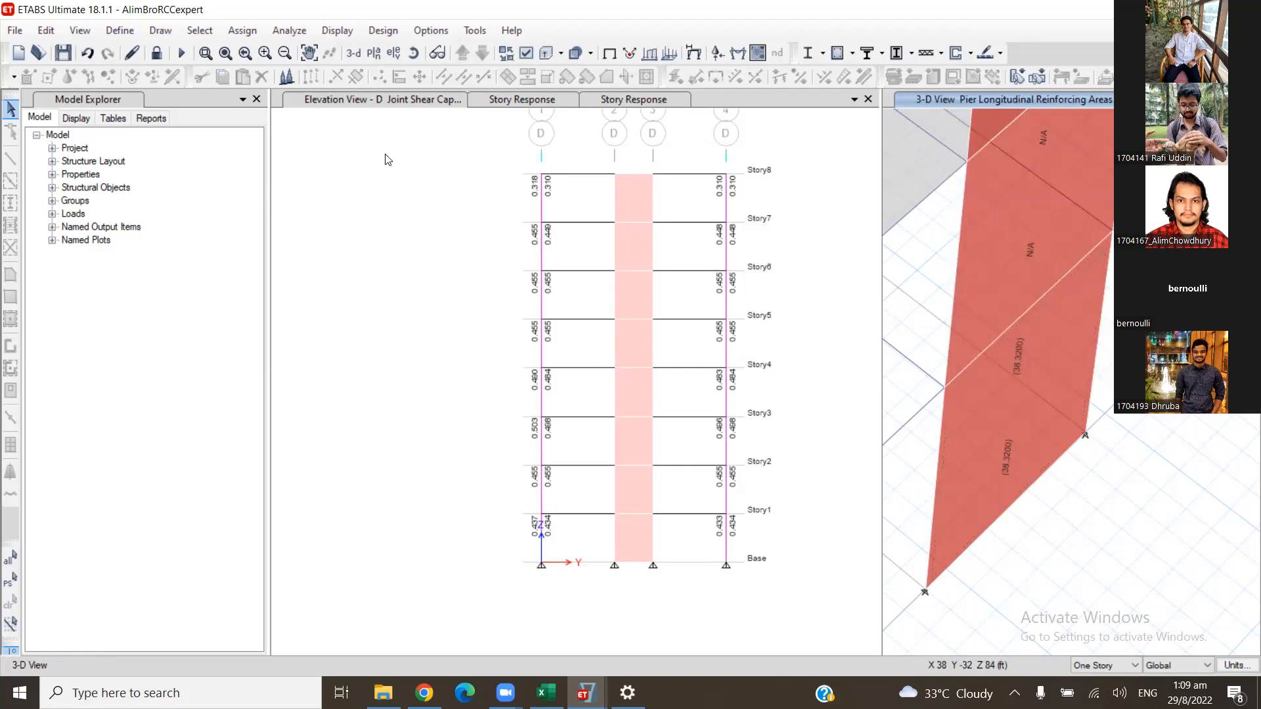
{"action": "scroll", "coordinate": [815, 248], "scroll_direction": "down", "scroll_amount": 3}
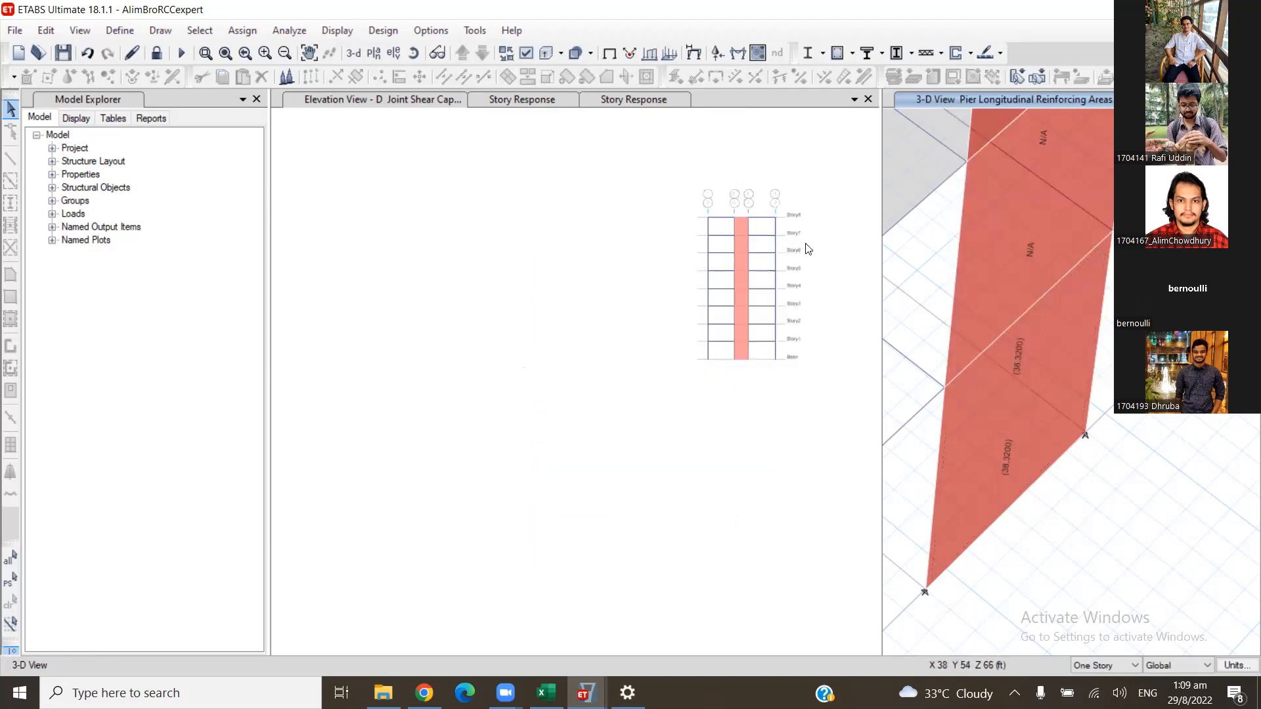
{"action": "left_click", "coordinate": [726, 256]}
{"action": "scroll", "coordinate": [722, 255], "scroll_direction": "up", "scroll_amount": 3}
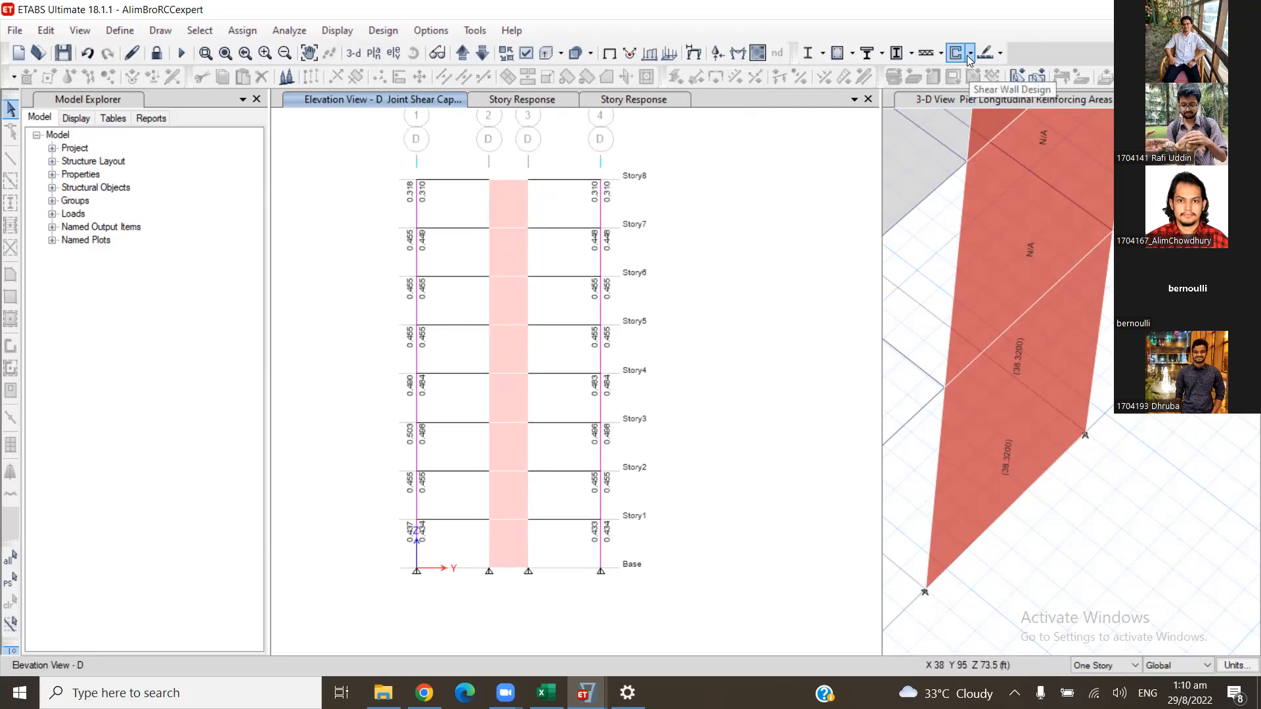
- Assign uniform reinforcing to the selected wall pier with #6 distributed bars at 10 in spacing, reinforcement to be checked
{"action": "left_click", "coordinate": [1043, 371]}
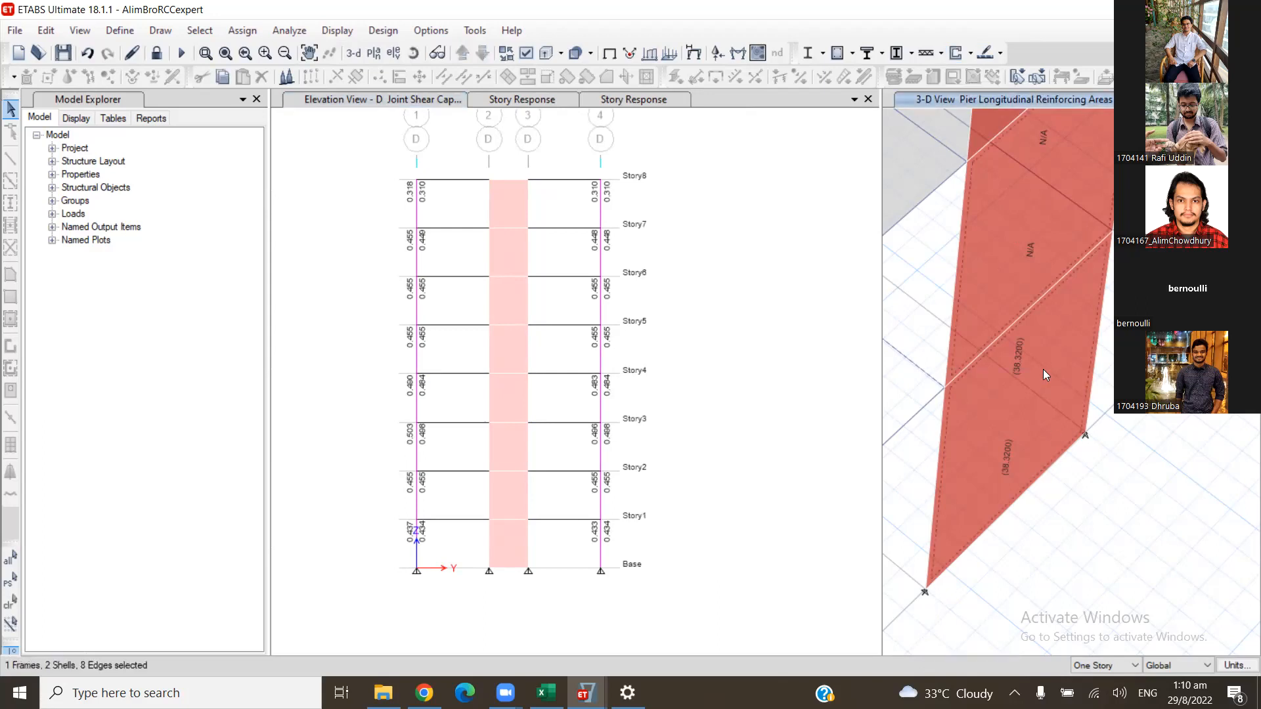
{"action": "right_click", "coordinate": [1043, 369]}
{"action": "left_click", "coordinate": [961, 19]}
{"action": "left_click", "coordinate": [970, 53]}
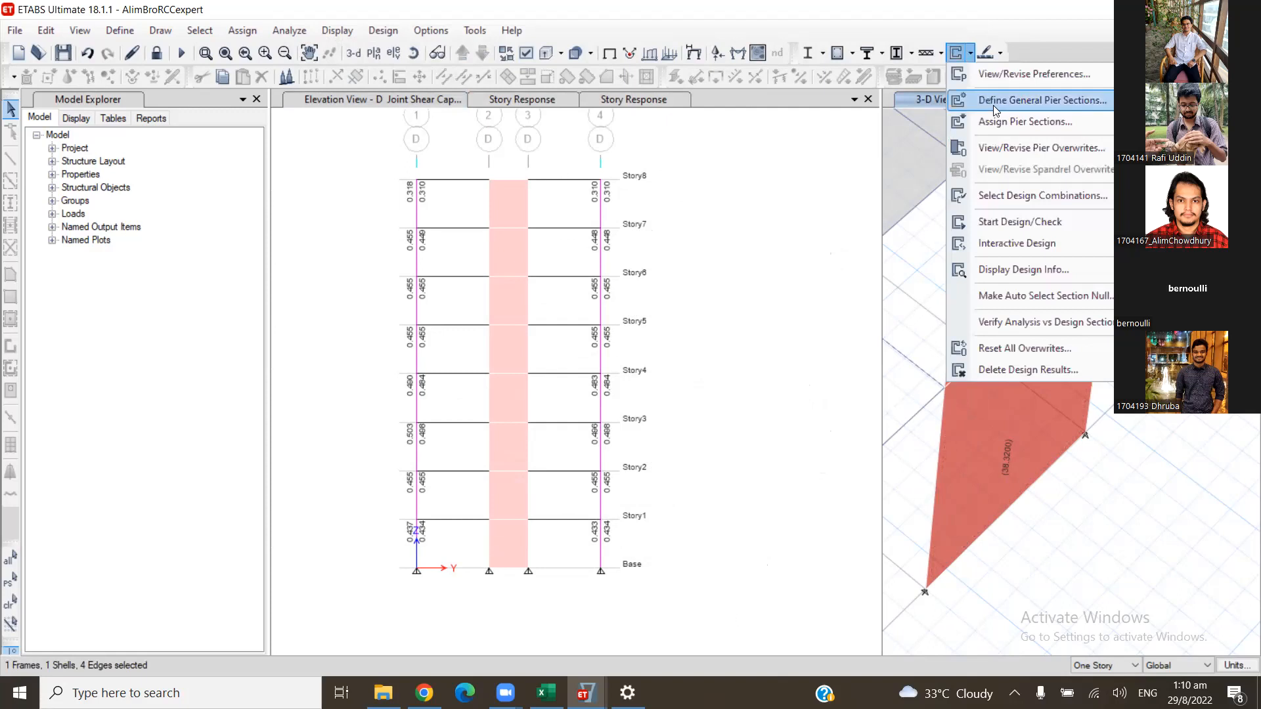
{"action": "mouse_move", "coordinate": [1007, 125]}
{"action": "left_click", "coordinate": [880, 145]}
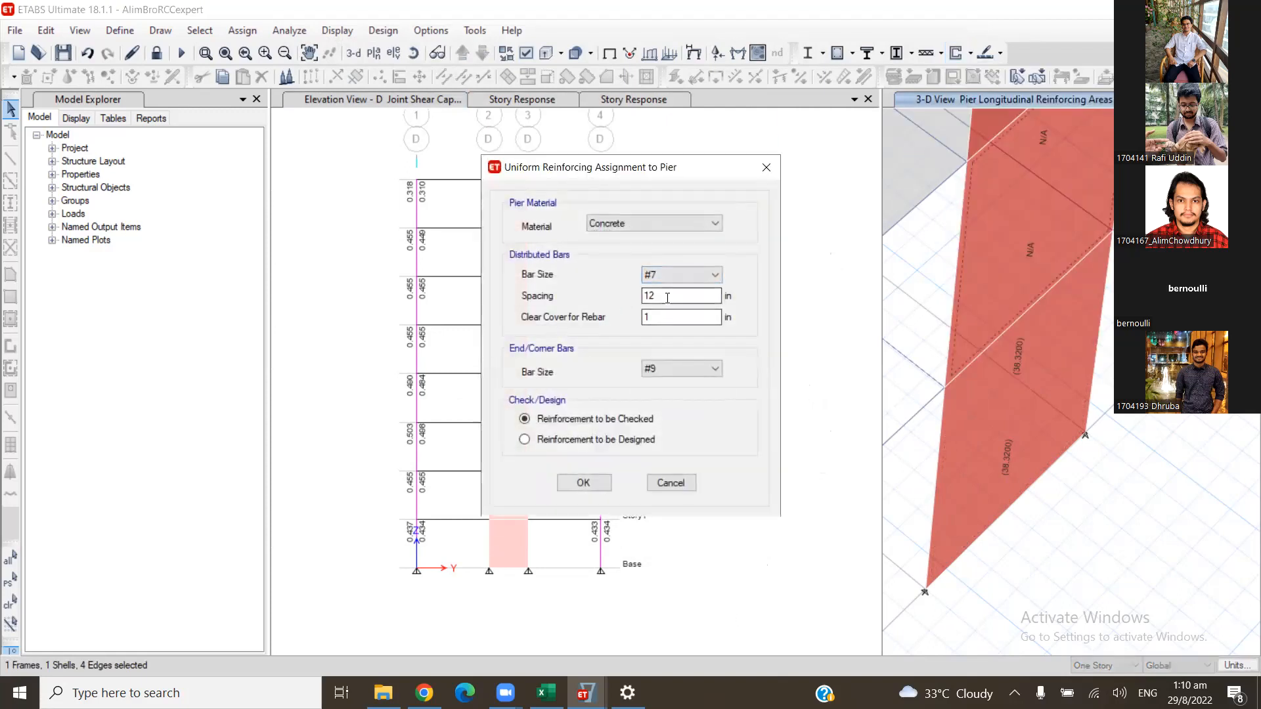
{"action": "left_click", "coordinate": [671, 276]}
{"action": "left_click", "coordinate": [670, 331]}
{"action": "key", "text": "Tab"}
{"action": "type", "text": "10"}
{"action": "left_click", "coordinate": [584, 484]}
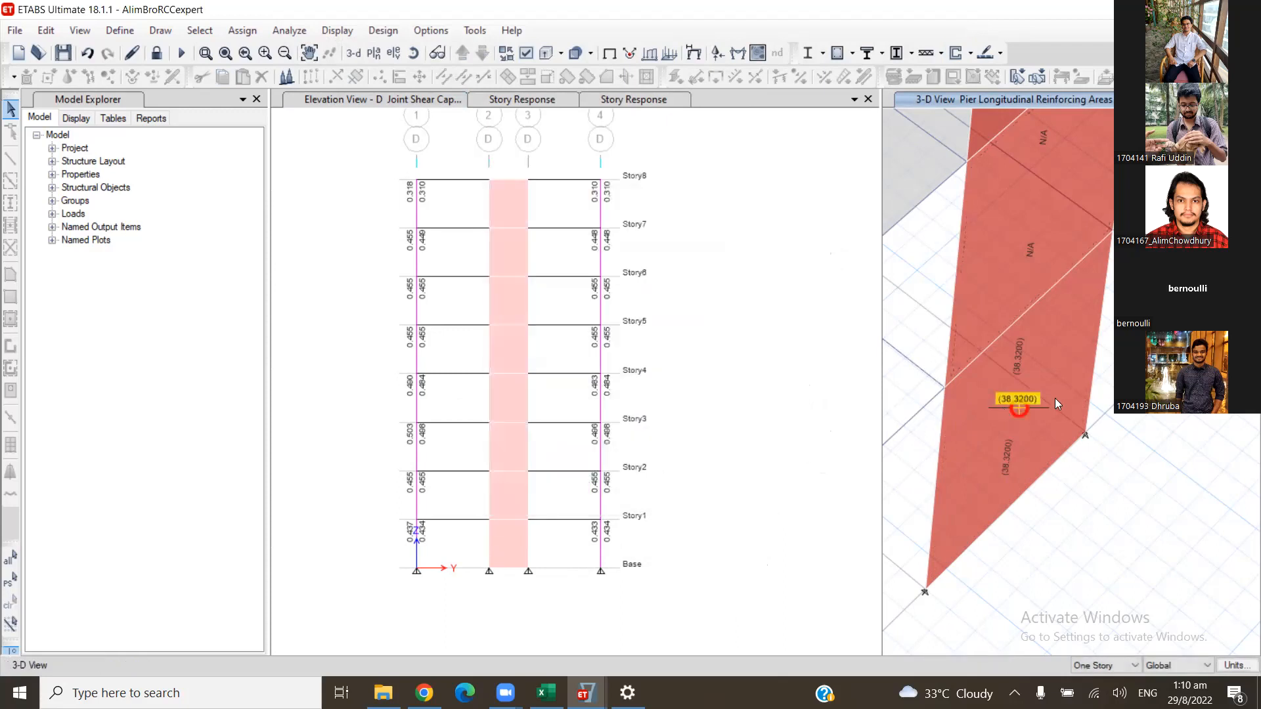
- View the Story1 pier's design details and examine the flexural demand/capacity ratios
{"action": "right_click", "coordinate": [1054, 398]}
{"action": "scroll", "coordinate": [794, 436], "scroll_direction": "down", "scroll_amount": 1}
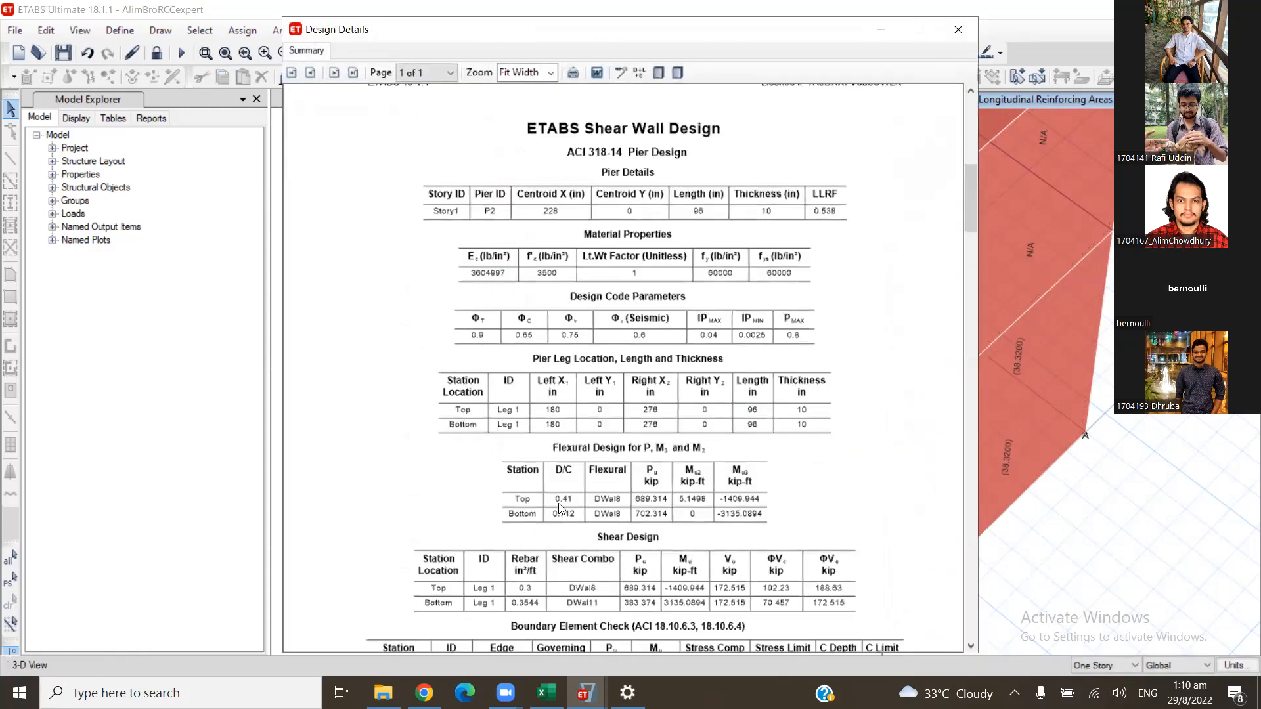
{"action": "left_click", "coordinate": [958, 29]}
{"action": "left_click", "coordinate": [1042, 361]}
{"action": "left_click", "coordinate": [969, 54]}
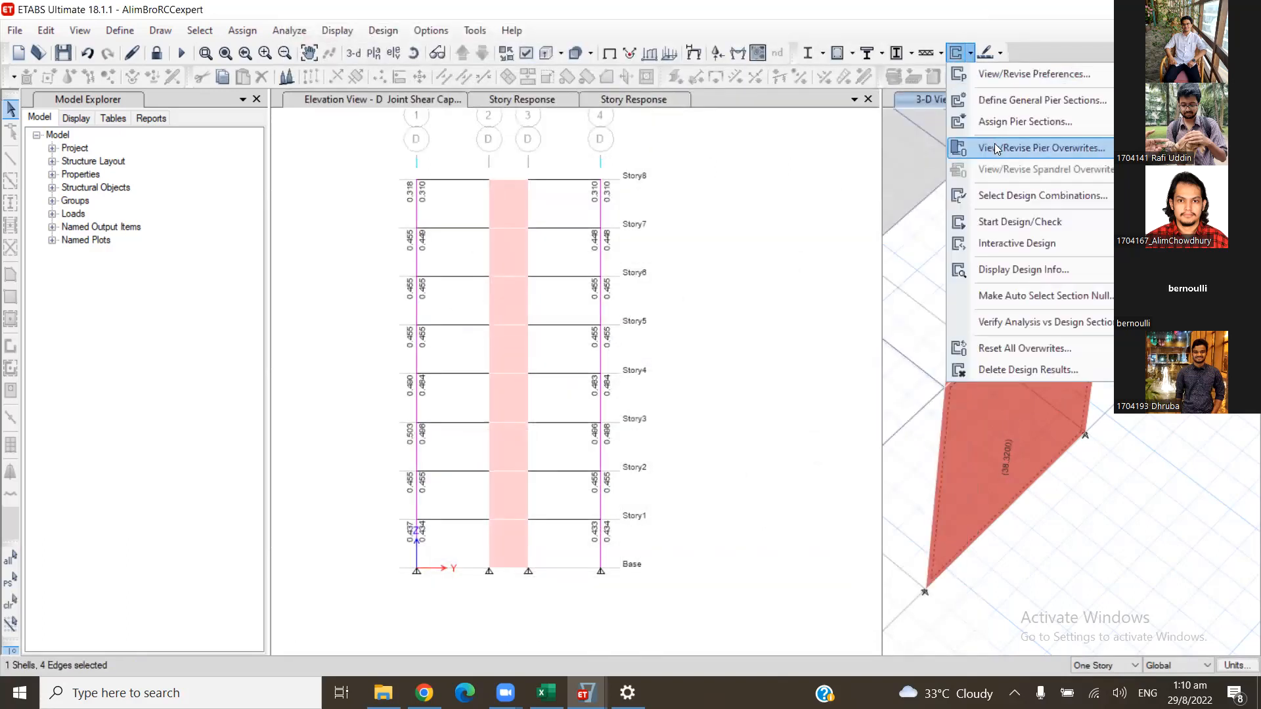
{"action": "mouse_move", "coordinate": [1013, 123]}
{"action": "left_click", "coordinate": [918, 170]}
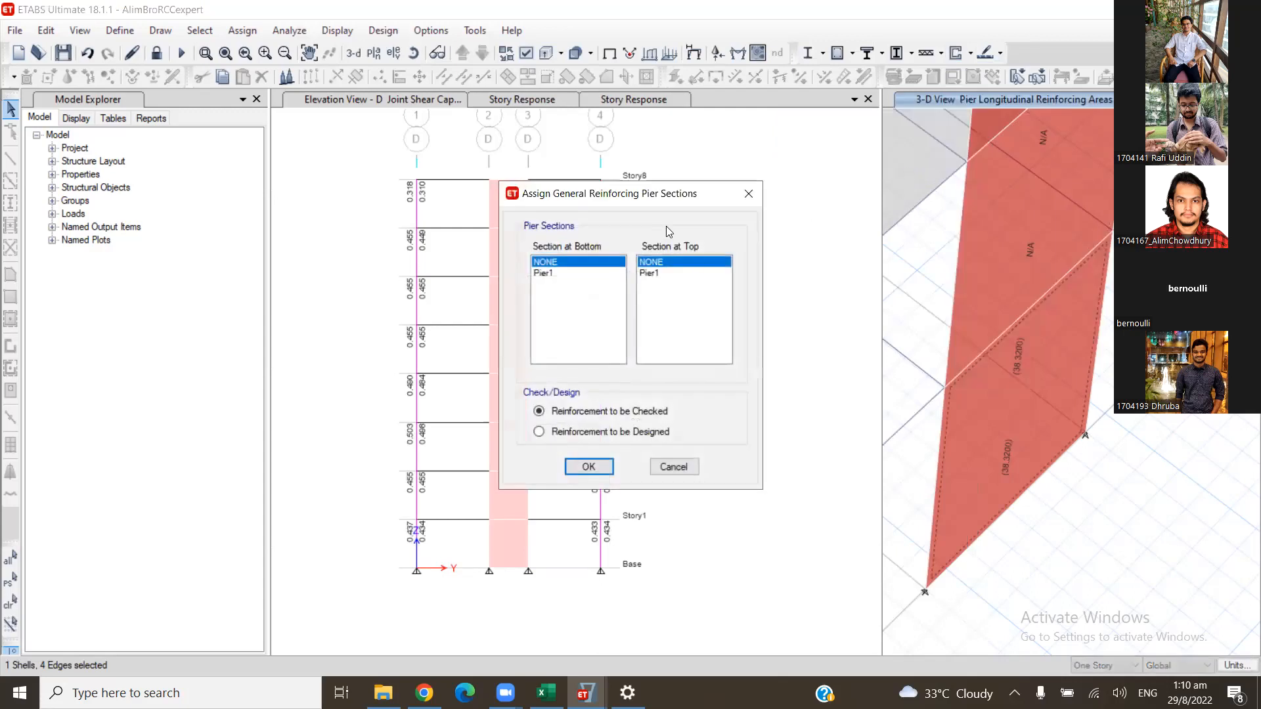
{"action": "left_click", "coordinate": [752, 190]}
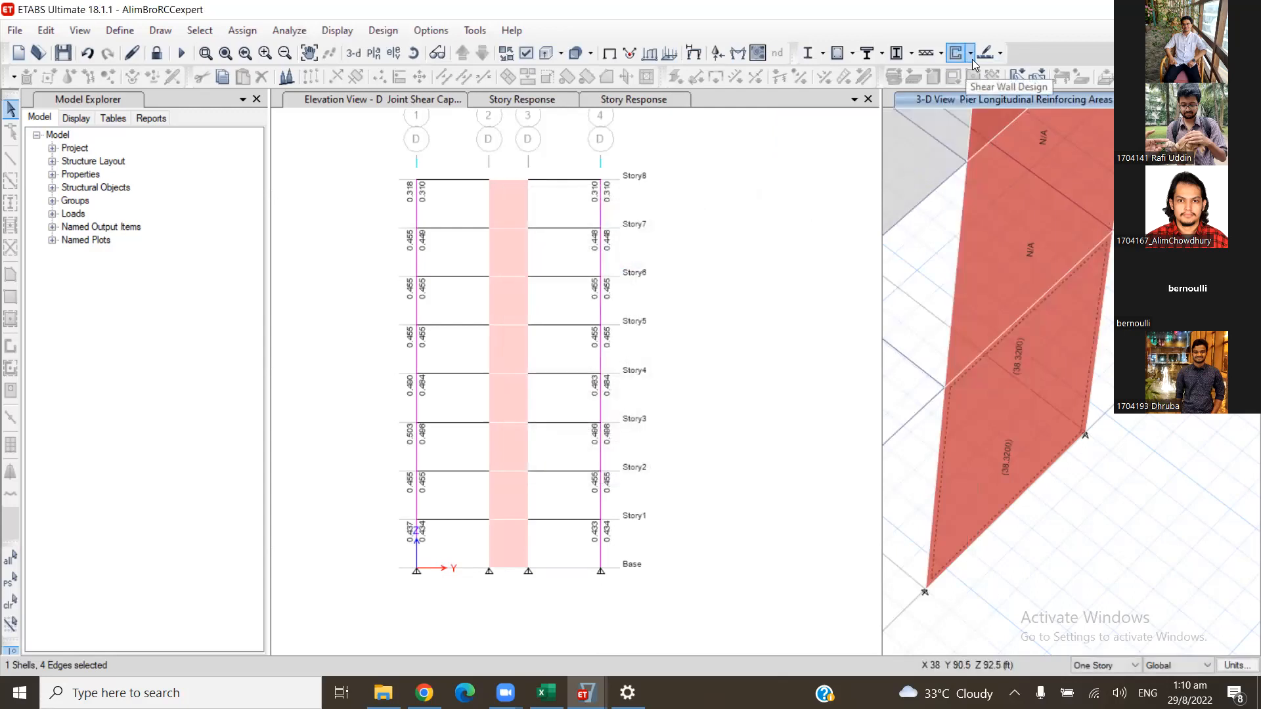
{"action": "left_click", "coordinate": [972, 57]}
{"action": "left_click", "coordinate": [972, 58]}
{"action": "left_click", "coordinate": [972, 58]}
{"action": "left_click", "coordinate": [1022, 435]}
{"action": "key", "text": "Escape"}
- Assign uniform reinforcing to the Story1 wall pier, with reinforcement to be designed
{"action": "left_click", "coordinate": [1052, 375]}
{"action": "left_click", "coordinate": [970, 54]}
{"action": "mouse_move", "coordinate": [985, 122]}
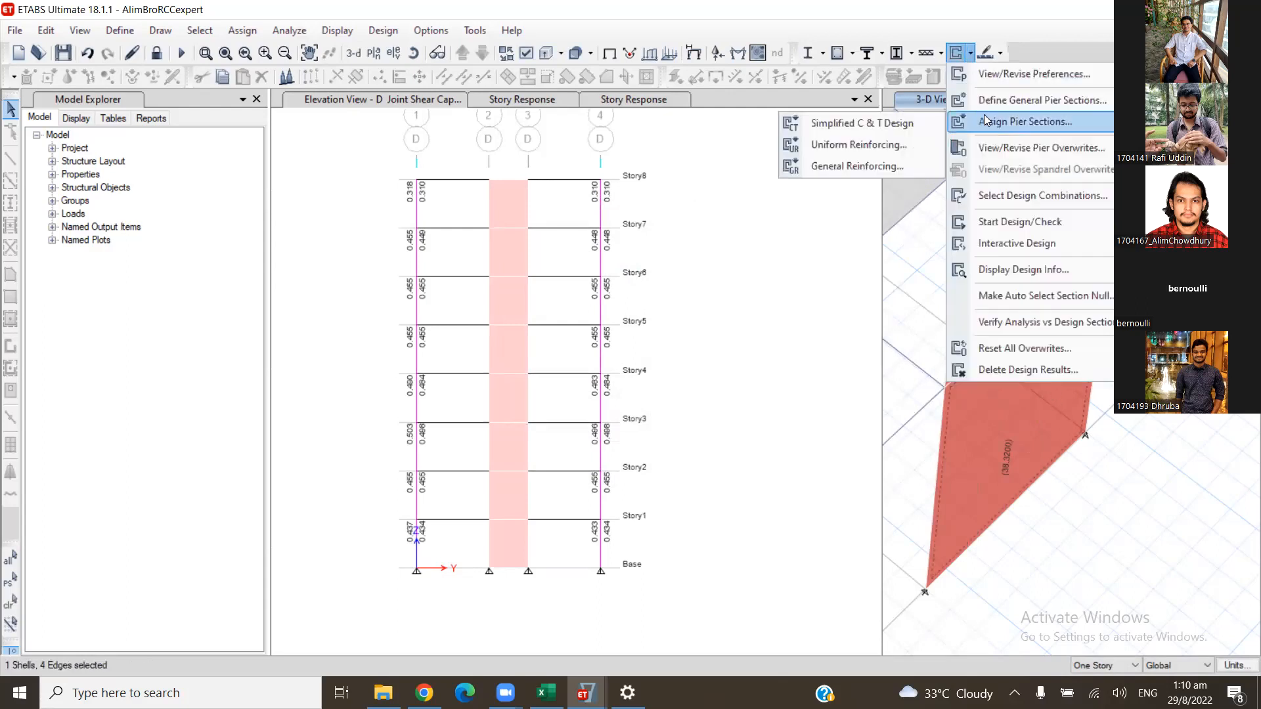
{"action": "left_click", "coordinate": [896, 146]}
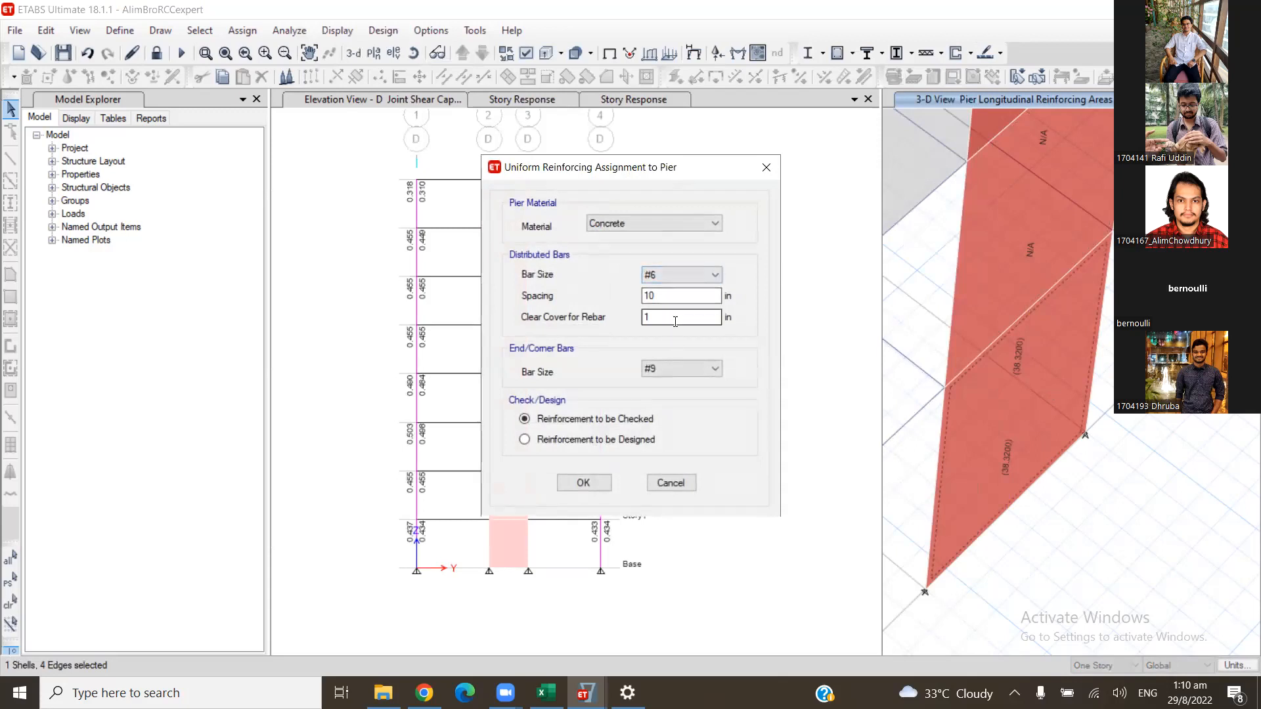
{"action": "left_click", "coordinate": [578, 486]}
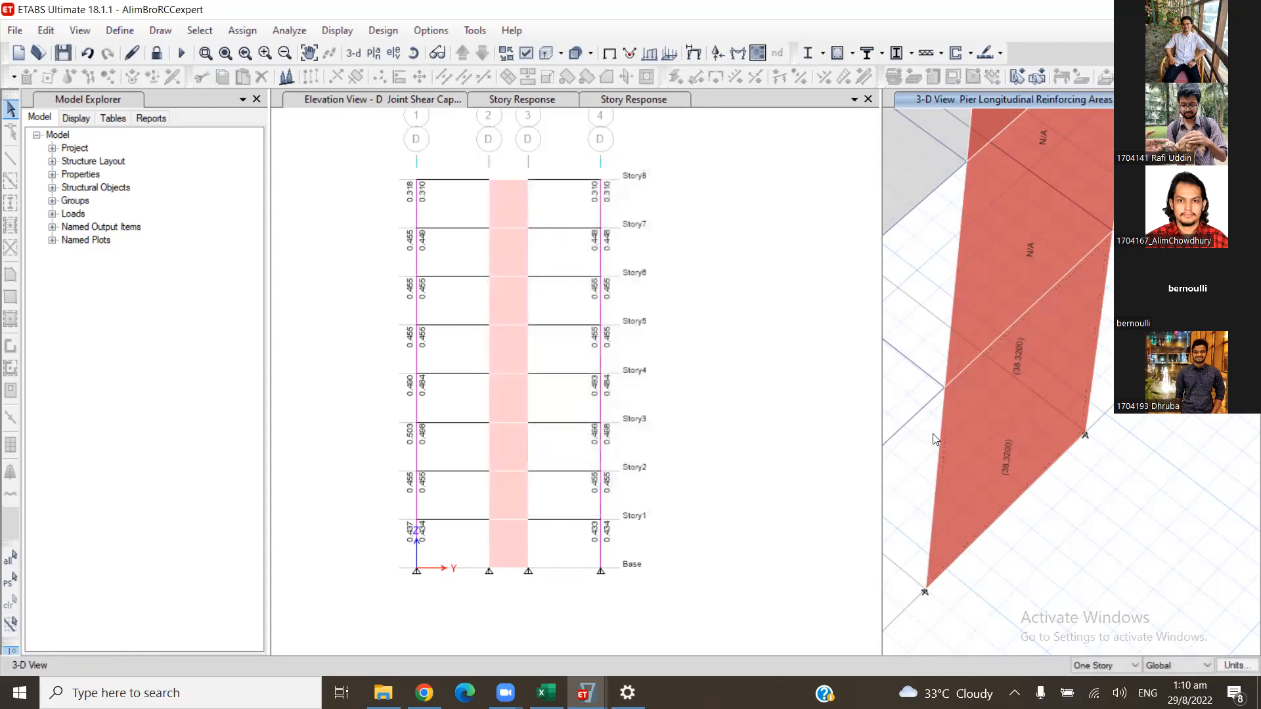
- Run the shear wall design for the Story1 wall and review its required rebar, shear and boundary element results
{"action": "left_click", "coordinate": [996, 413]}
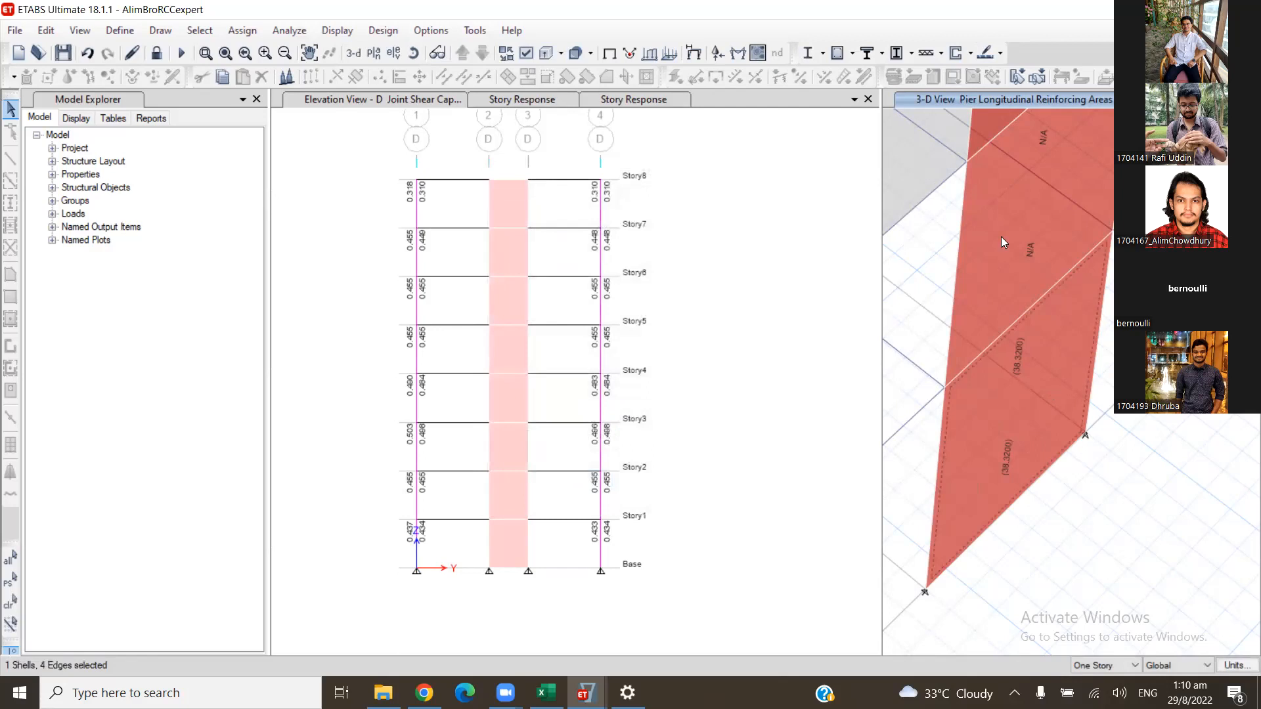
{"action": "left_click", "coordinate": [959, 52]}
{"action": "right_click", "coordinate": [989, 392]}
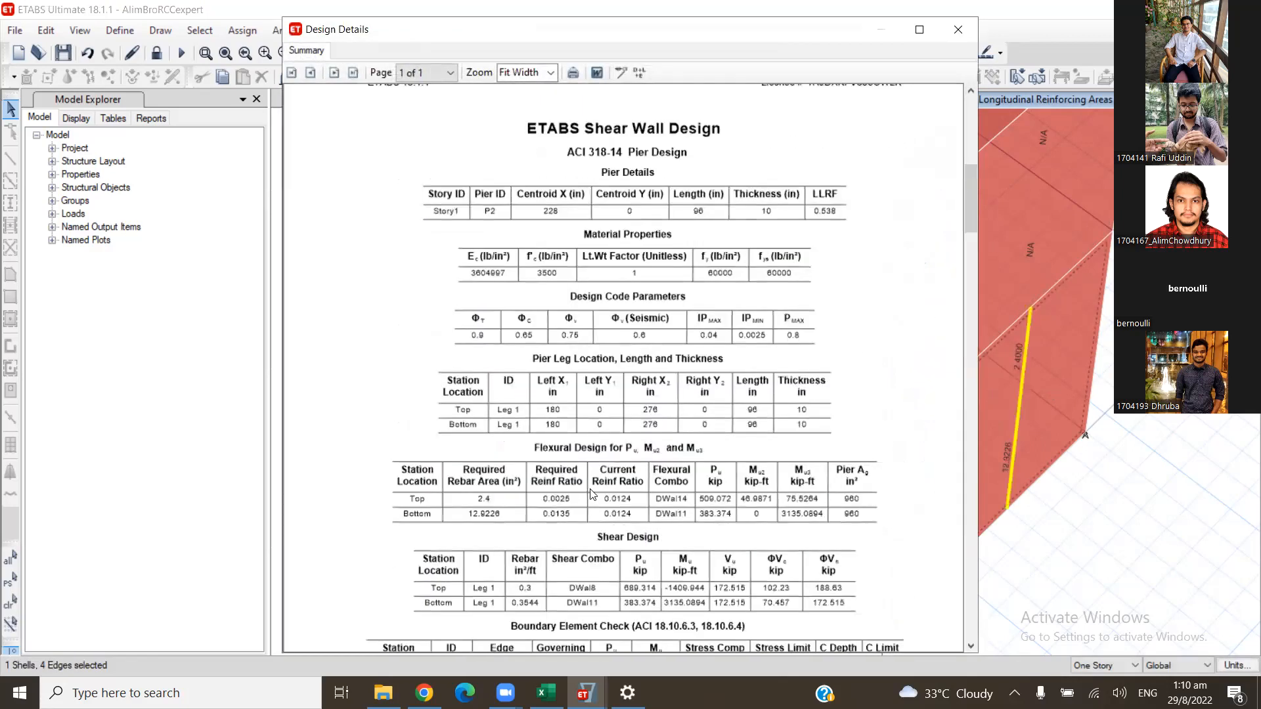
{"action": "scroll", "coordinate": [594, 494], "scroll_direction": "down", "scroll_amount": 1}
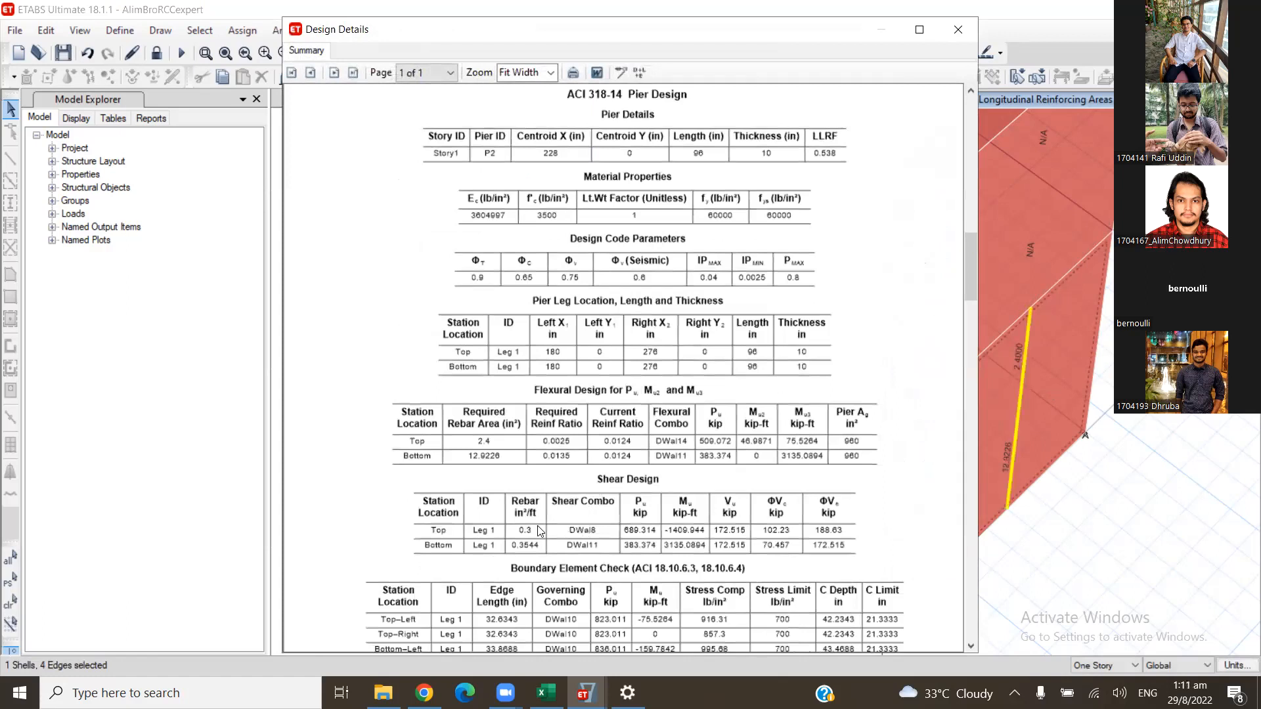
{"action": "scroll", "coordinate": [537, 531], "scroll_direction": "down", "scroll_amount": 1}
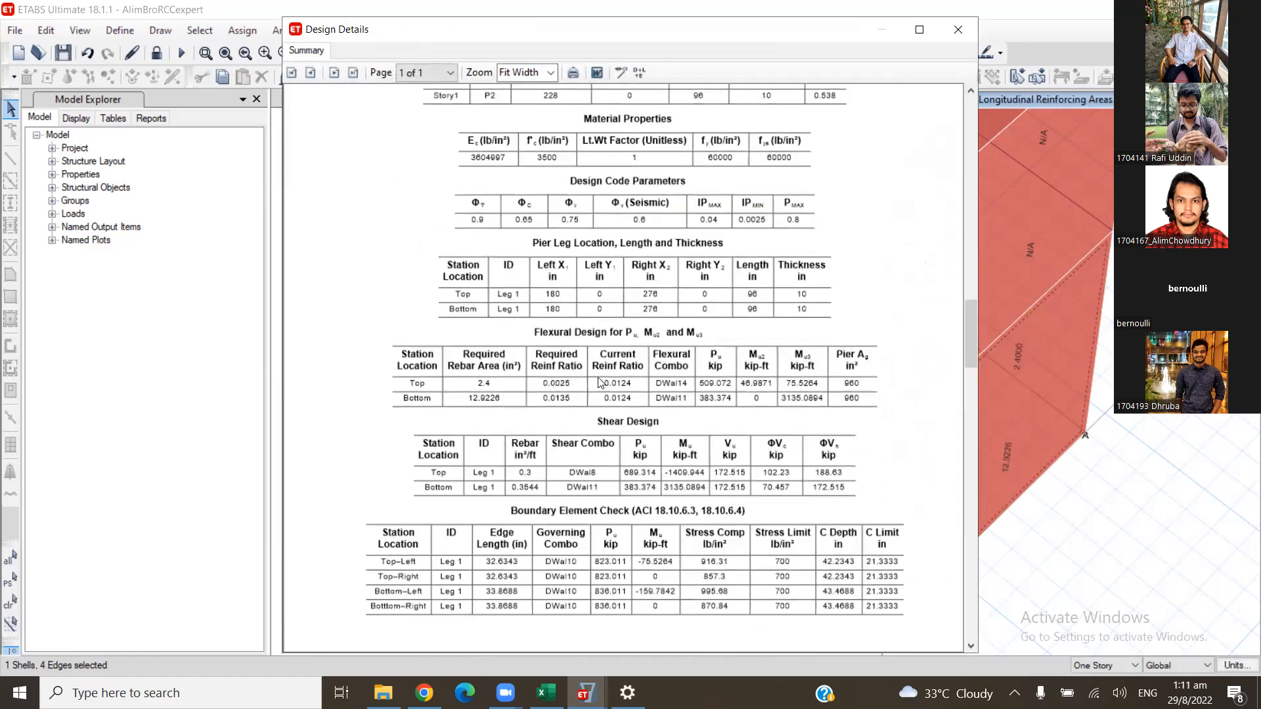
{"action": "scroll", "coordinate": [599, 394], "scroll_direction": "down", "scroll_amount": 2}
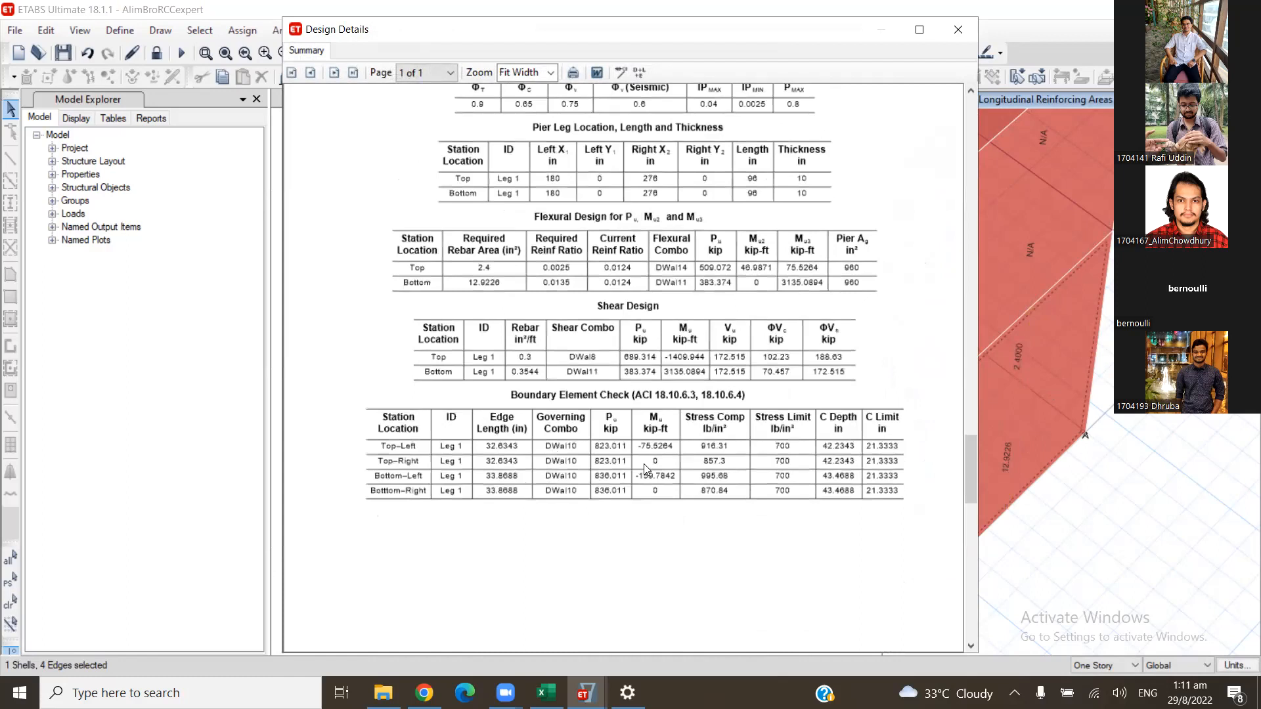
{"action": "scroll", "coordinate": [645, 468], "scroll_direction": "up", "scroll_amount": 4}
{"action": "scroll", "coordinate": [647, 467], "scroll_direction": "down", "scroll_amount": 1}
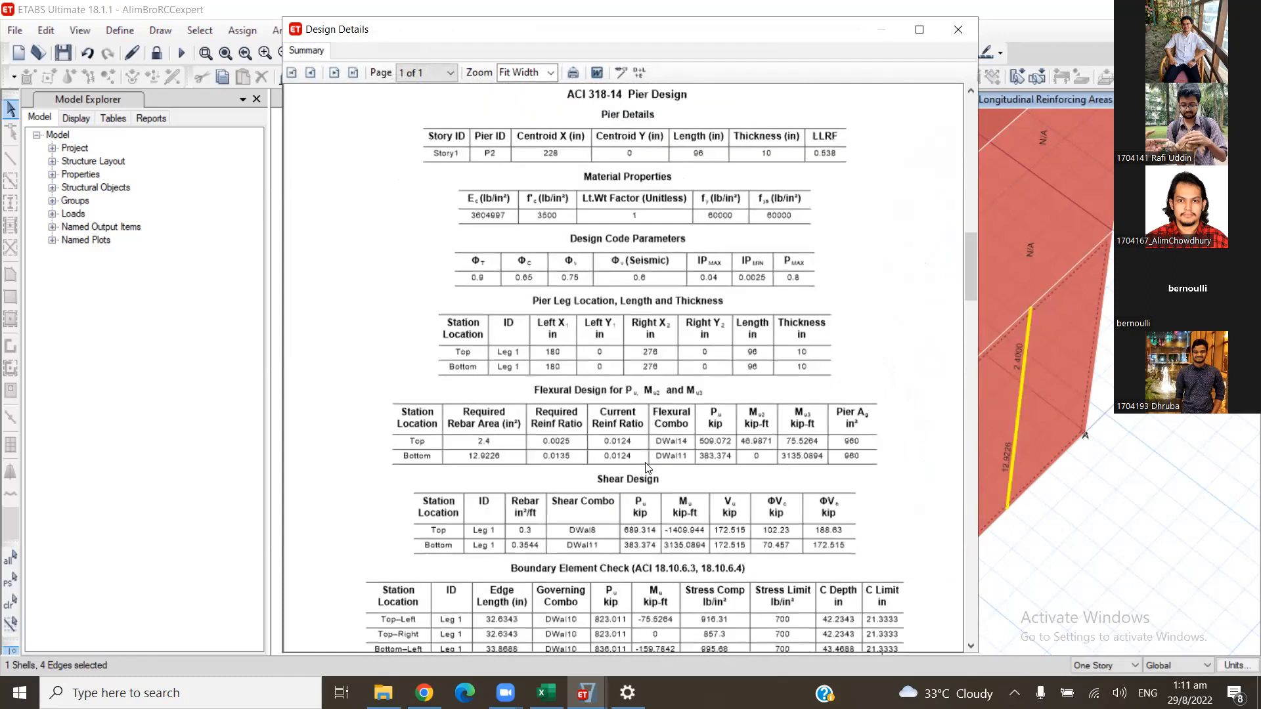
{"action": "scroll", "coordinate": [594, 460], "scroll_direction": "down", "scroll_amount": 2}
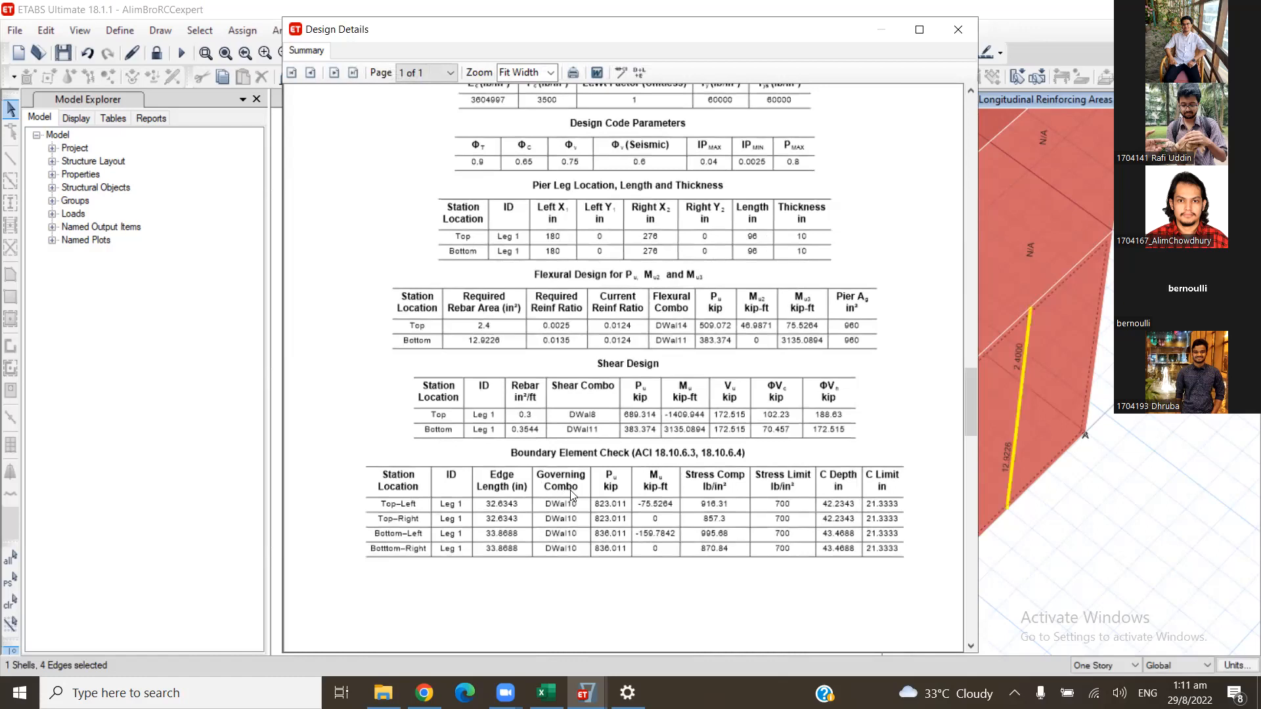
- Examine the Story1 pier's shear design and boundary element check results, and close the design details
{"action": "scroll", "coordinate": [613, 506], "scroll_direction": "down", "scroll_amount": 1}
{"action": "scroll", "coordinate": [616, 509], "scroll_direction": "down", "scroll_amount": 1}
{"action": "scroll", "coordinate": [614, 503], "scroll_direction": "down", "scroll_amount": 1}
{"action": "scroll", "coordinate": [615, 504], "scroll_direction": "up", "scroll_amount": 5}
{"action": "left_click", "coordinate": [958, 30]}
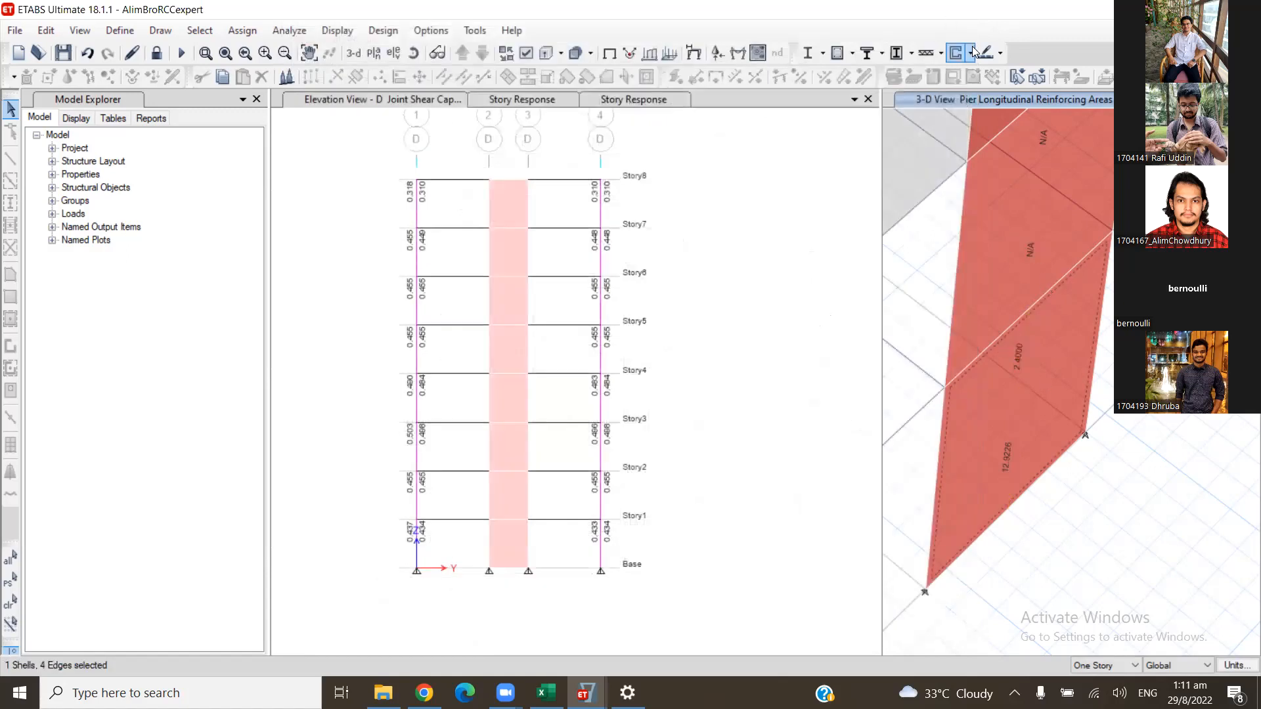
- Assign uniform reinforcing to the Story1 wall pier with #6 distributed bars at 10 in spacing and #9 end bars, reinforcement to be checked
{"action": "left_click", "coordinate": [973, 52]}
{"action": "mouse_move", "coordinate": [1010, 125]}
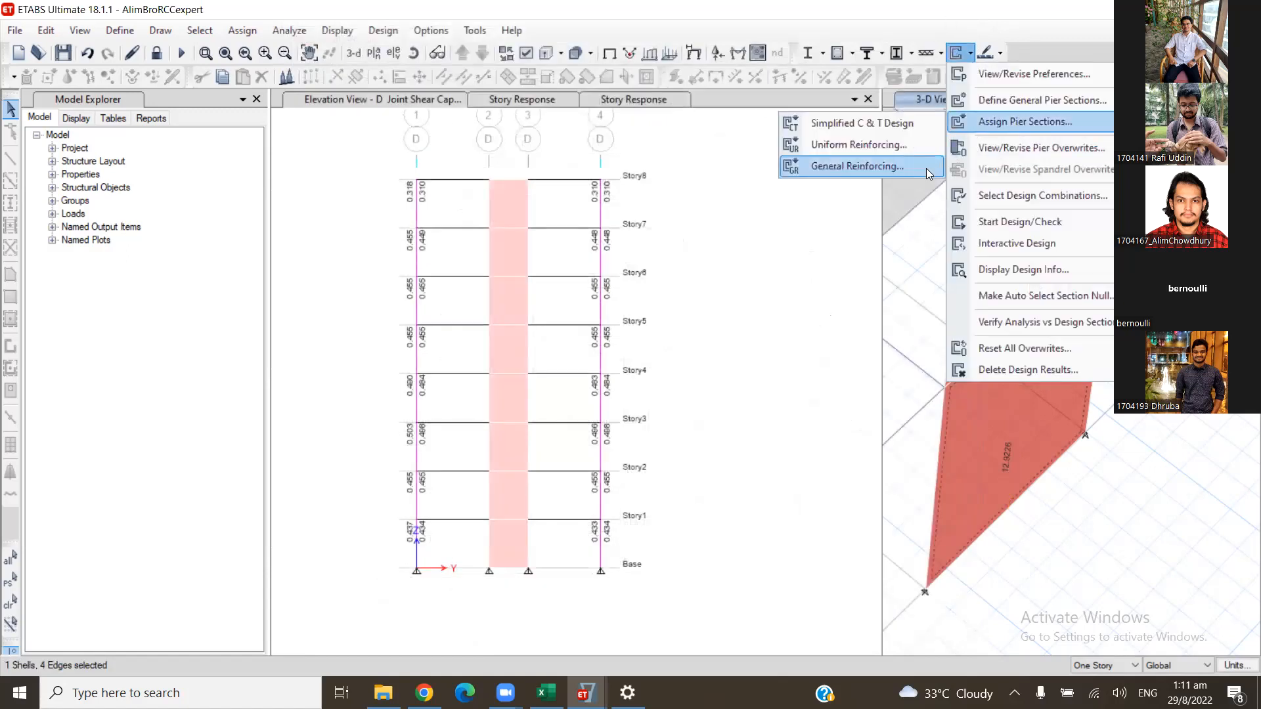
{"action": "left_click", "coordinate": [907, 150]}
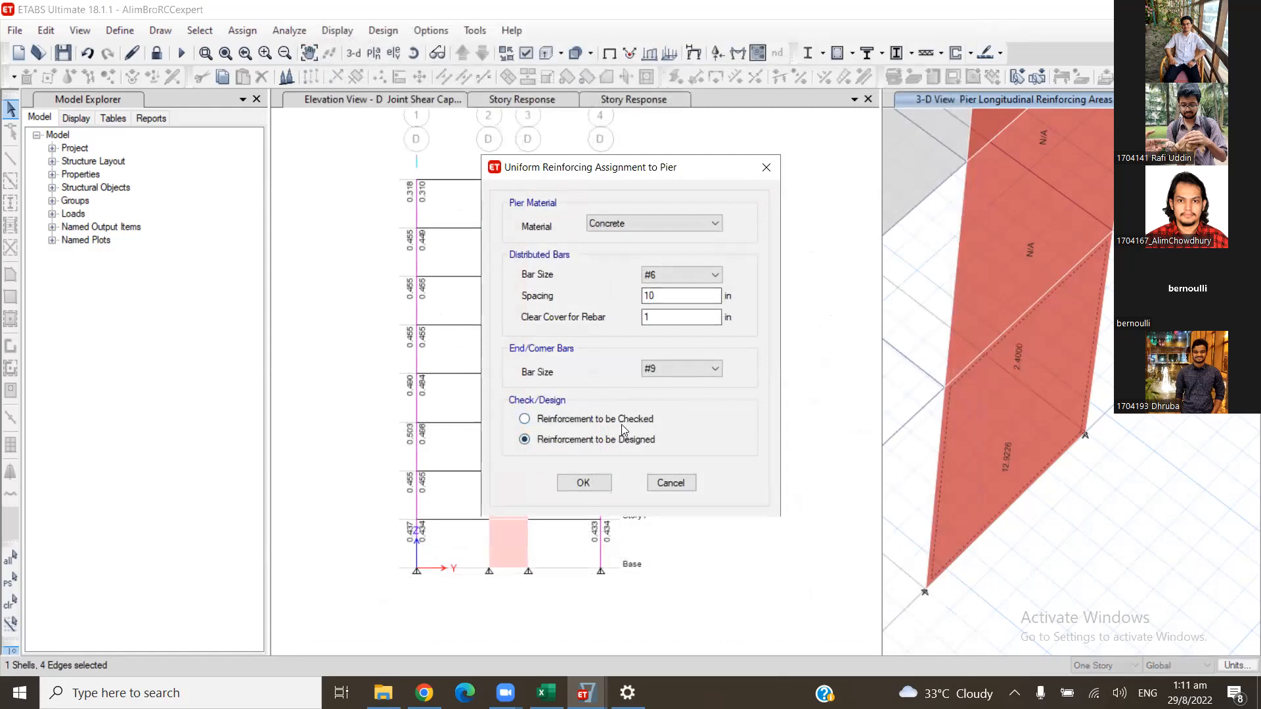
{"action": "left_click", "coordinate": [585, 483]}
- Run the shear wall design for the Story1 wall with the 10 in bar spacing and review its flexural, shear and boundary element results
{"action": "left_click", "coordinate": [1036, 397]}
{"action": "left_click", "coordinate": [957, 55]}
{"action": "right_click", "coordinate": [889, 411]}
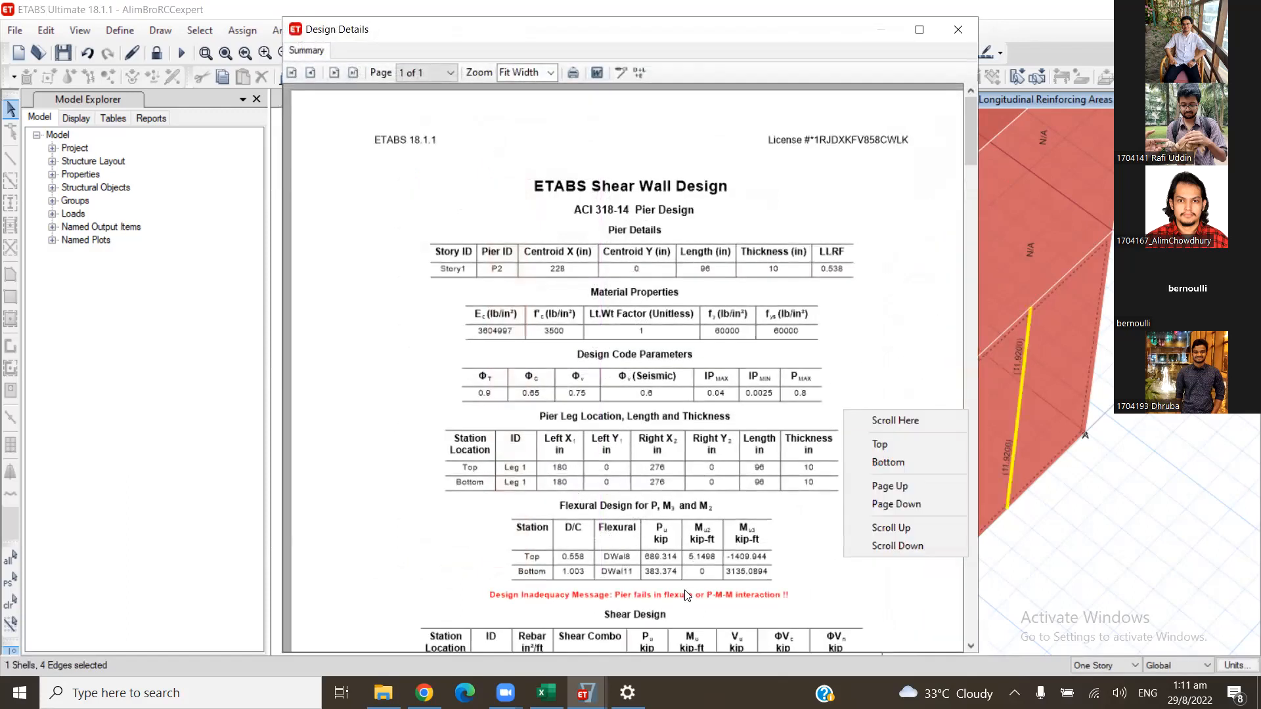
{"action": "left_click", "coordinate": [890, 361]}
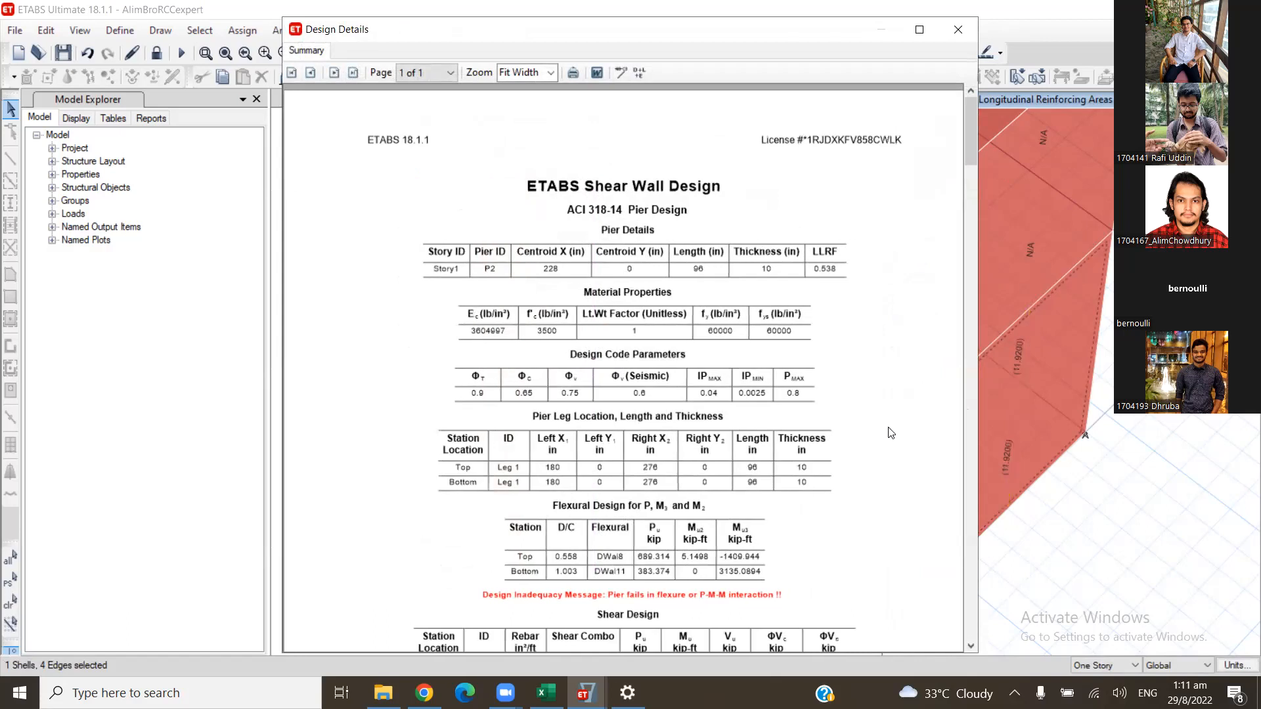
{"action": "scroll", "coordinate": [887, 429], "scroll_direction": "down", "scroll_amount": 1}
{"action": "scroll", "coordinate": [721, 480], "scroll_direction": "down", "scroll_amount": 2}
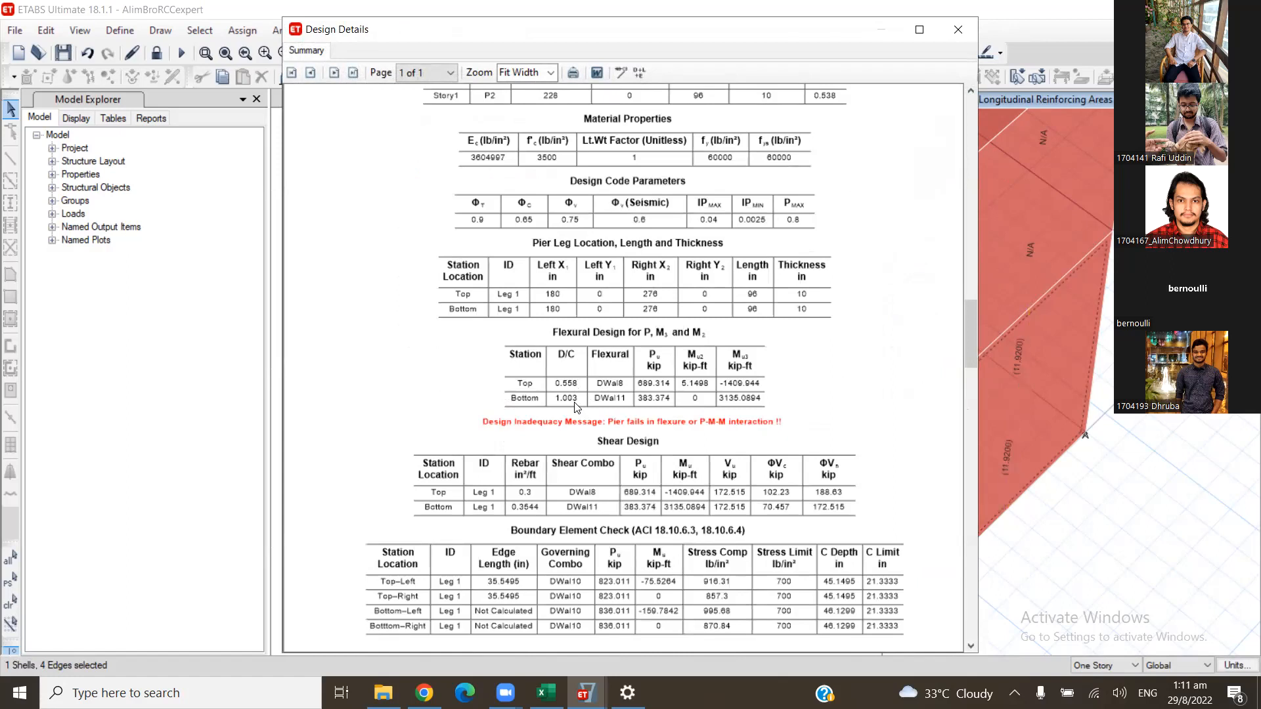
{"action": "left_click", "coordinate": [959, 30]}
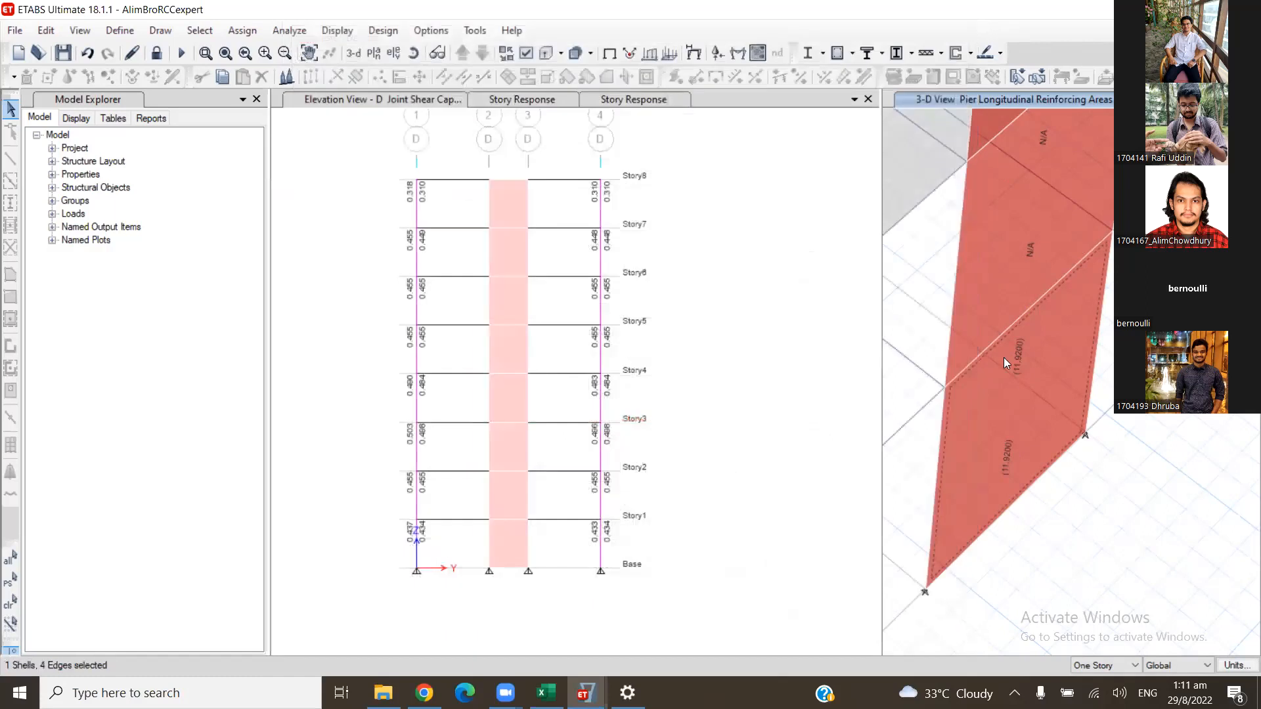
- Set the Story1 wall pier's uniform distributed bar spacing to 12 in, keeping #6 bars and reinforcement to be checked
{"action": "left_click", "coordinate": [970, 53]}
{"action": "mouse_move", "coordinate": [991, 123]}
{"action": "left_click", "coordinate": [885, 149]}
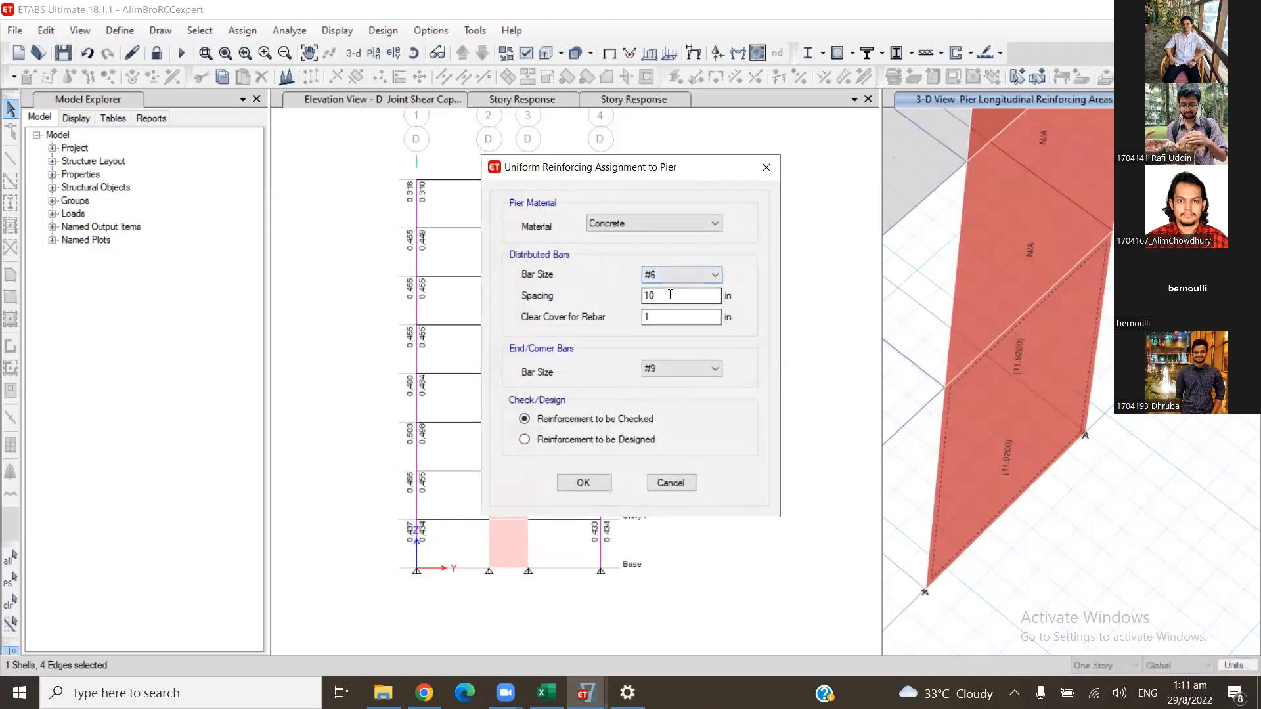
{"action": "left_click", "coordinate": [675, 276]}
{"action": "left_click", "coordinate": [694, 293]}
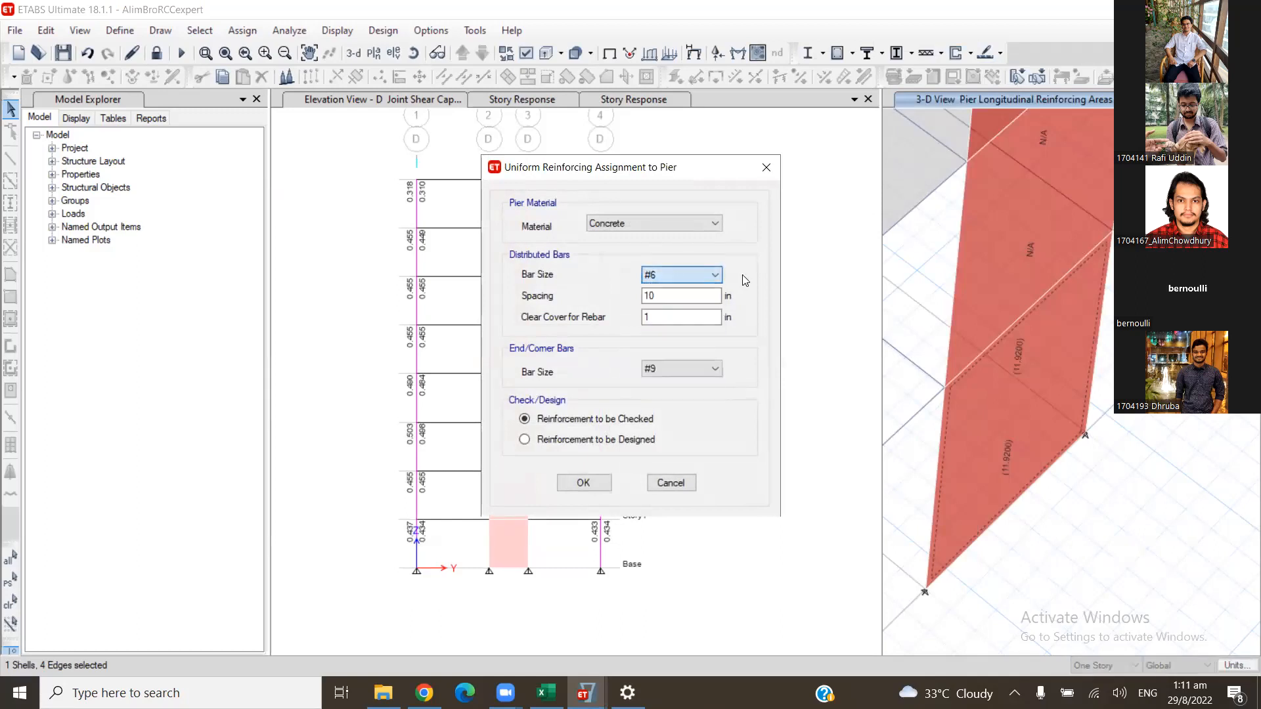
{"action": "left_click_drag", "start_coordinate": [694, 294], "coordinate": [635, 302]}
{"action": "type", "text": "12"}
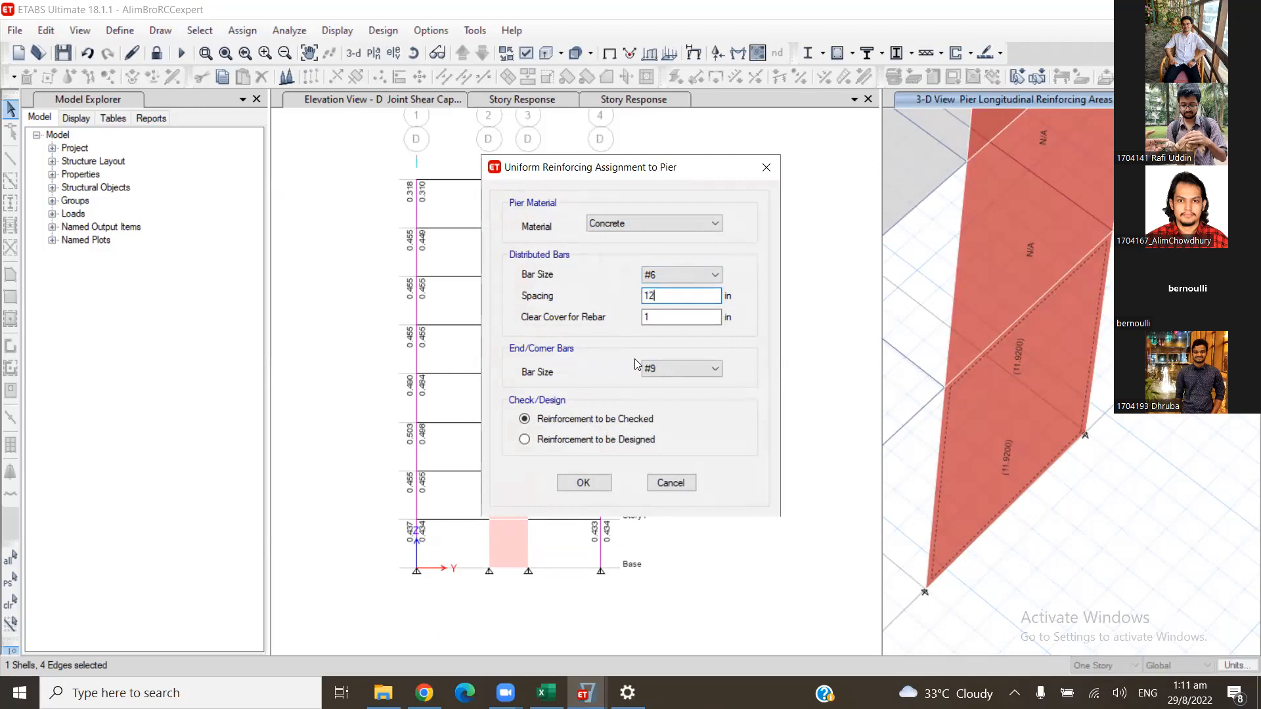
{"action": "left_click", "coordinate": [583, 484]}
- Run the shear wall design for the Story1 wall with the 12 in bar spacing and check its flexural demand/capacity ratios
{"action": "left_click", "coordinate": [964, 449]}
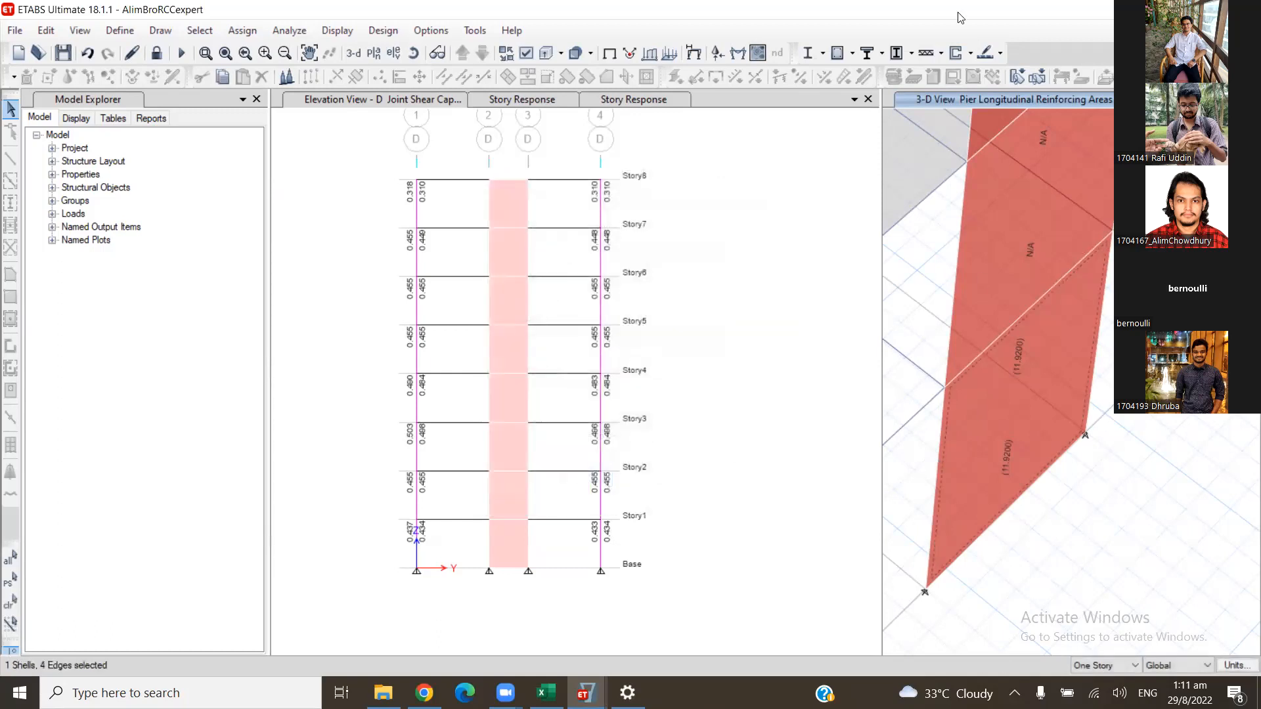
{"action": "left_click", "coordinate": [969, 56]}
{"action": "left_click", "coordinate": [991, 244]}
{"action": "right_click", "coordinate": [1006, 387]}
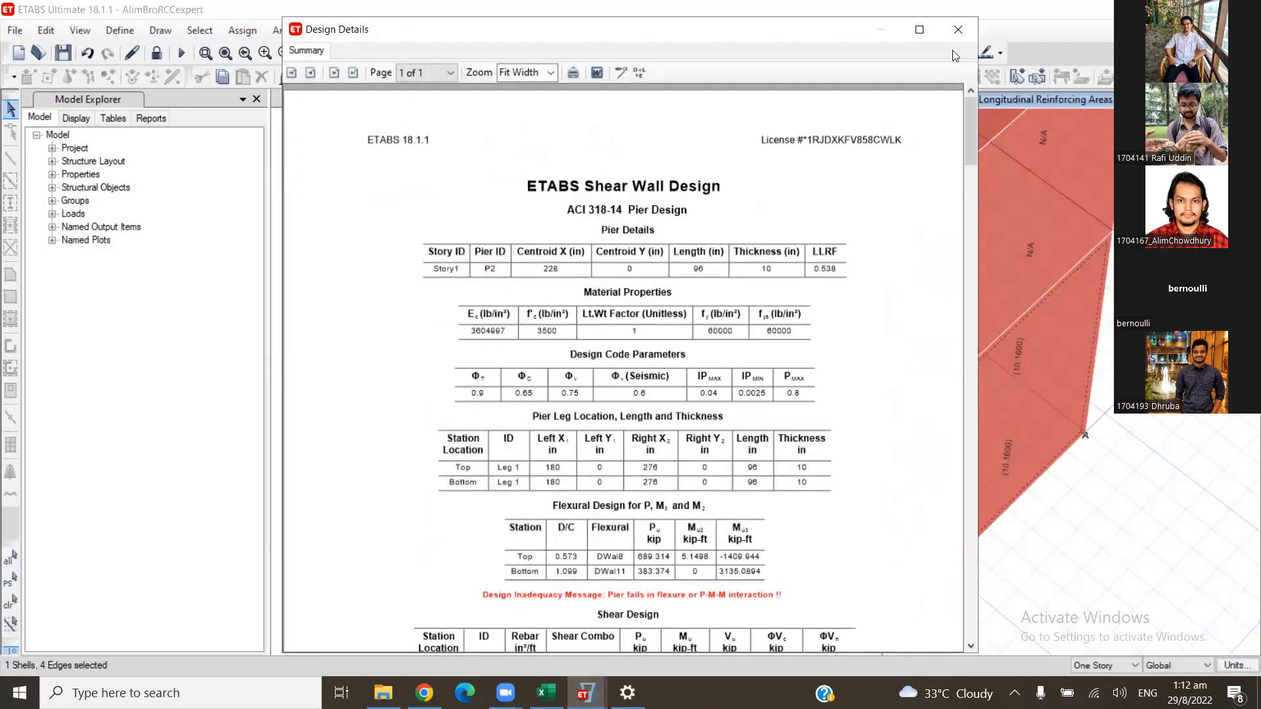
{"action": "left_click", "coordinate": [958, 29]}
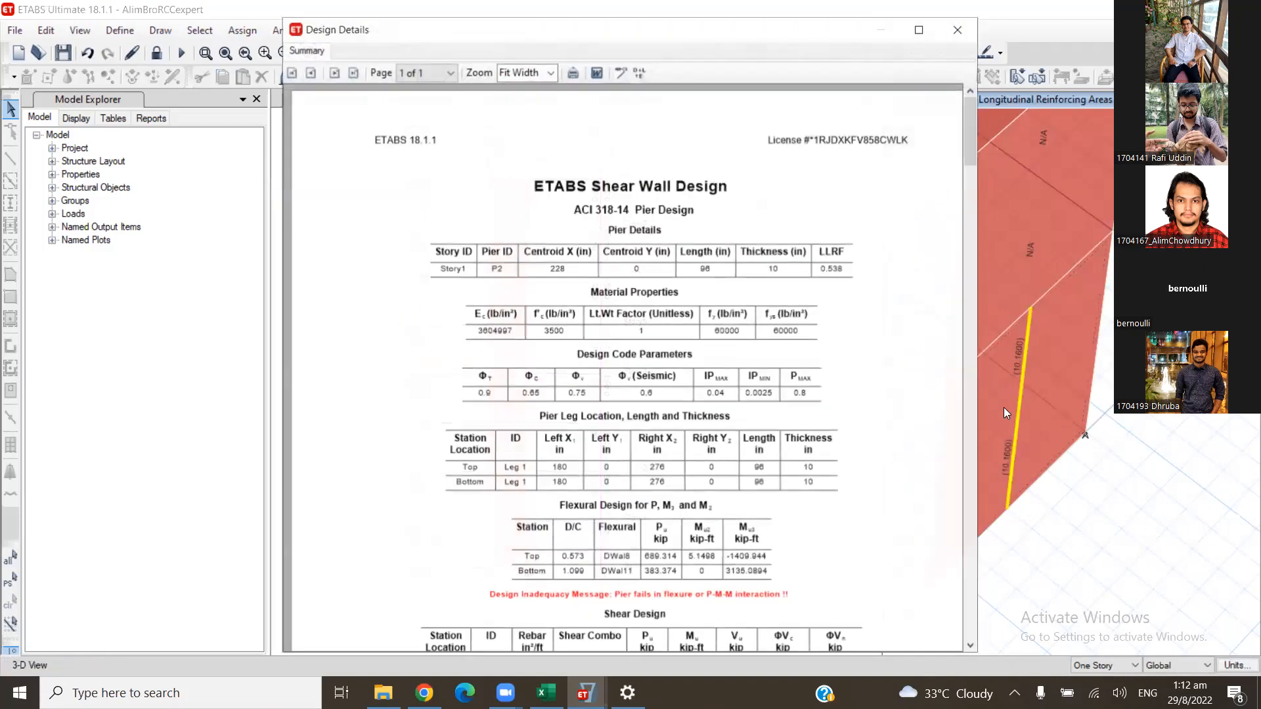
{"action": "left_click", "coordinate": [960, 29]}
- Select the Story1 wall and set its uniform distributed bar spacing to 8 in, keeping #6 bars and reinforcement to be checked
{"action": "left_click", "coordinate": [969, 53]}
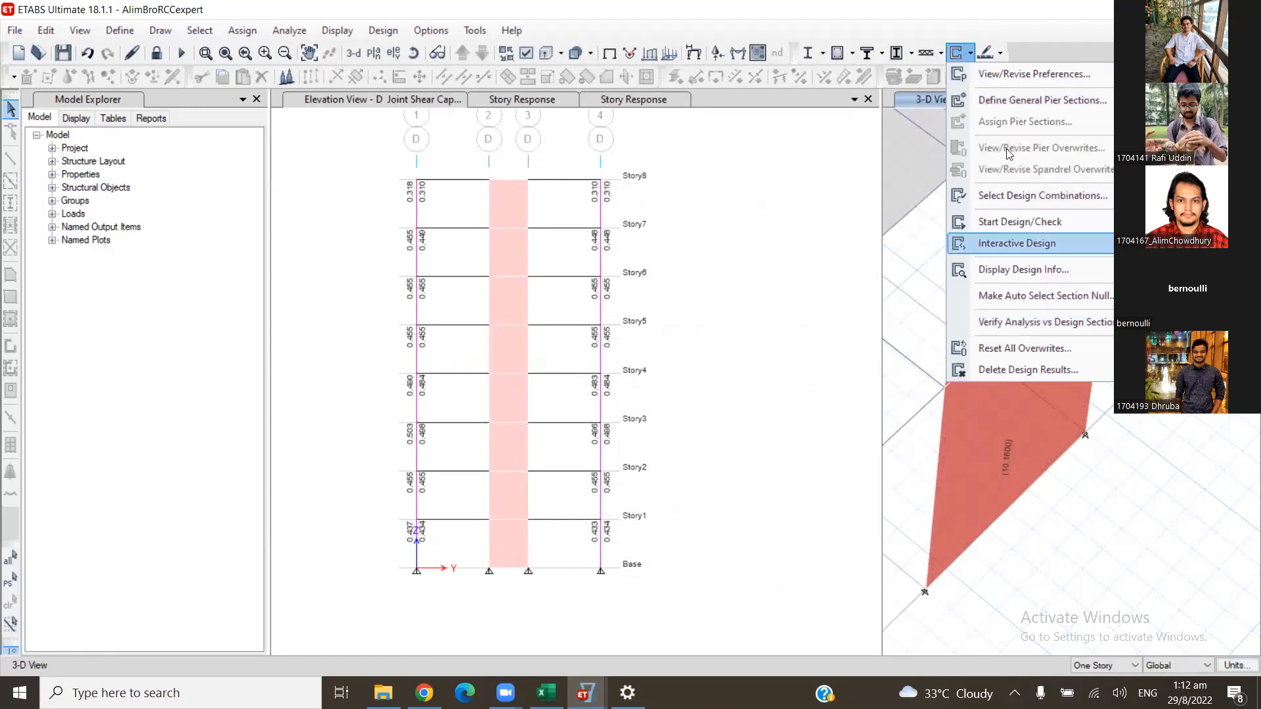
{"action": "left_click", "coordinate": [1030, 421]}
{"action": "left_click", "coordinate": [1029, 421]}
{"action": "left_click", "coordinate": [959, 52]}
{"action": "left_click", "coordinate": [970, 53]}
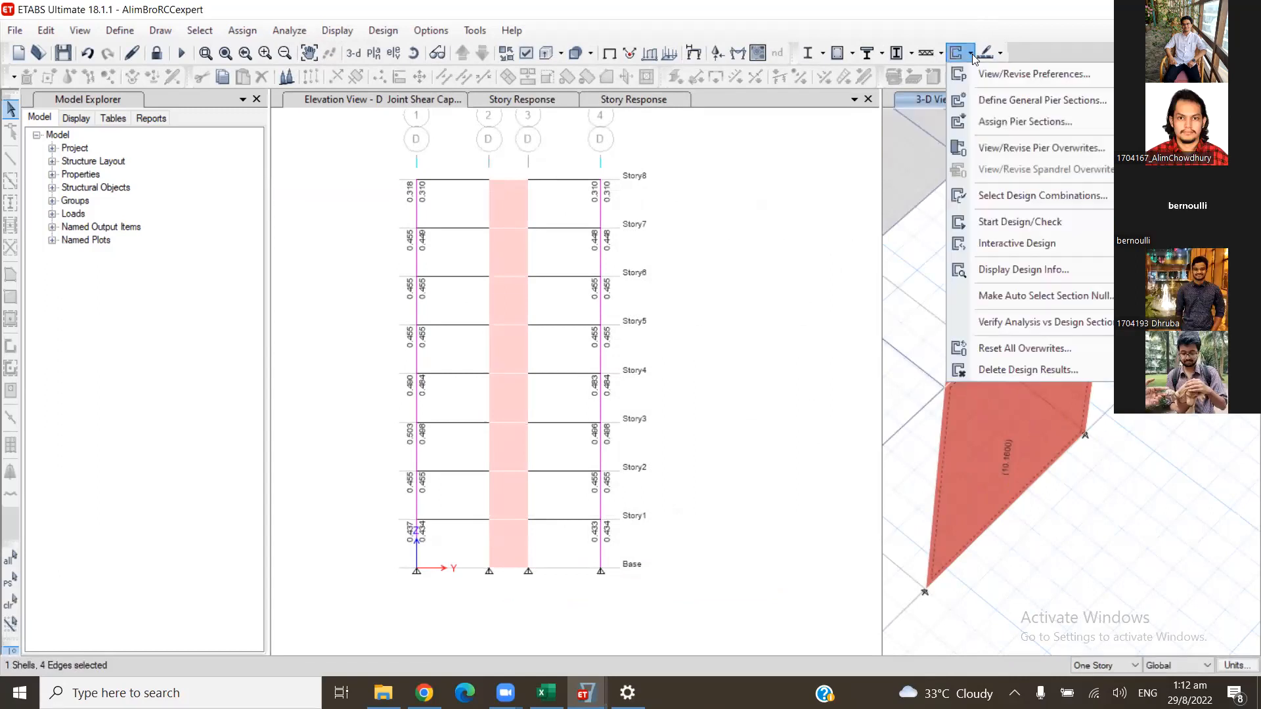
{"action": "mouse_move", "coordinate": [1024, 122]}
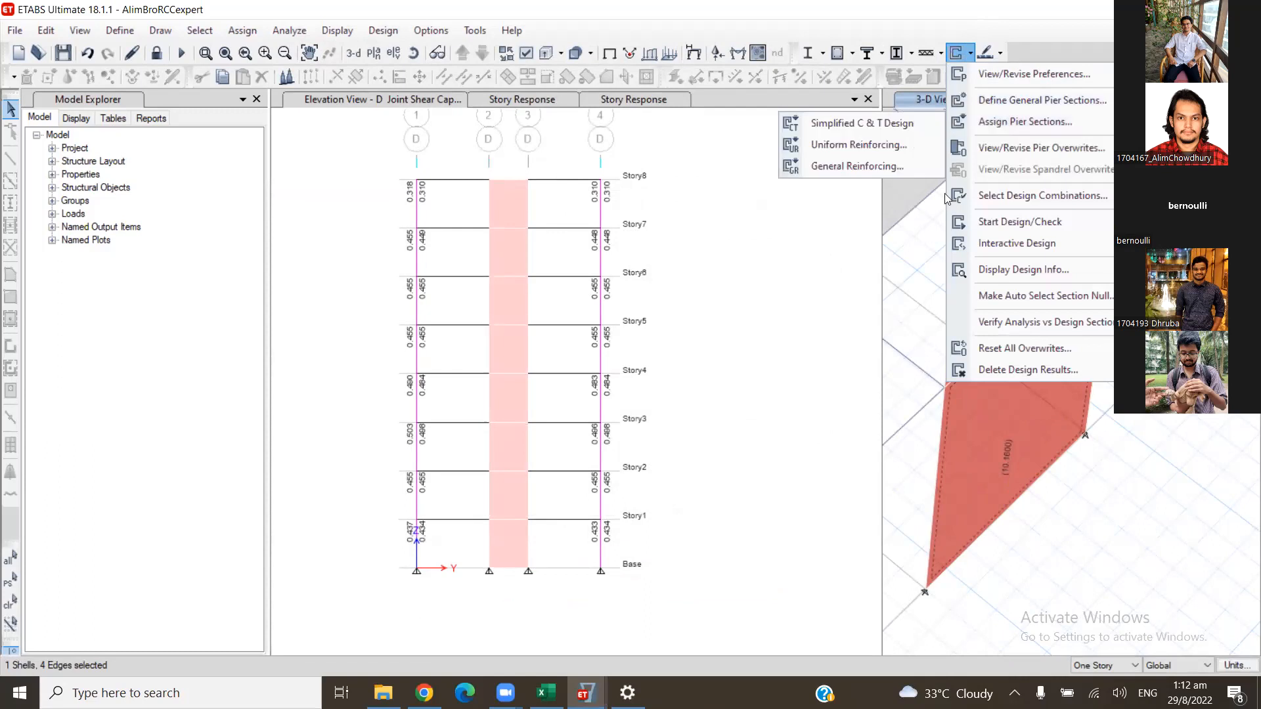
{"action": "left_click", "coordinate": [885, 147]}
{"action": "double_click", "coordinate": [646, 294]}
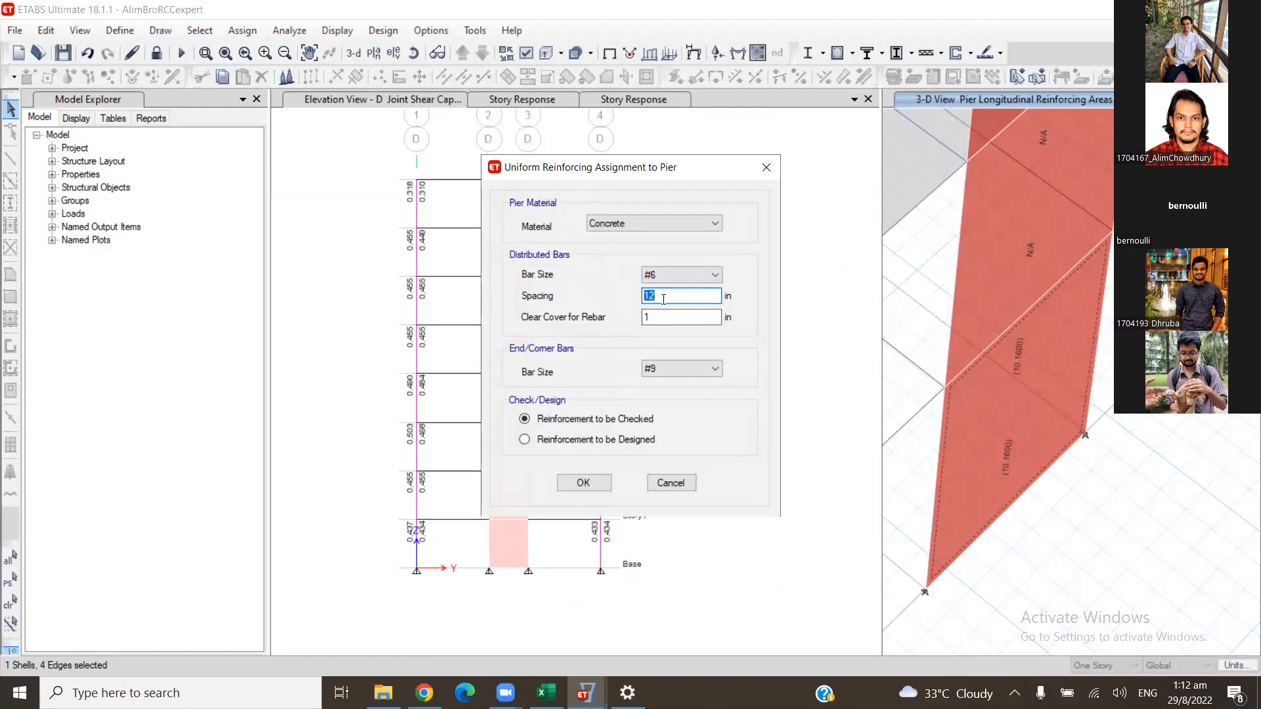
{"action": "type", "text": "8"}
{"action": "left_click", "coordinate": [583, 483]}
- Run the shear wall design for the Story1 wall with the 8 in bar spacing and check its flexural demand/capacity ratios
{"action": "left_click", "coordinate": [962, 410]}
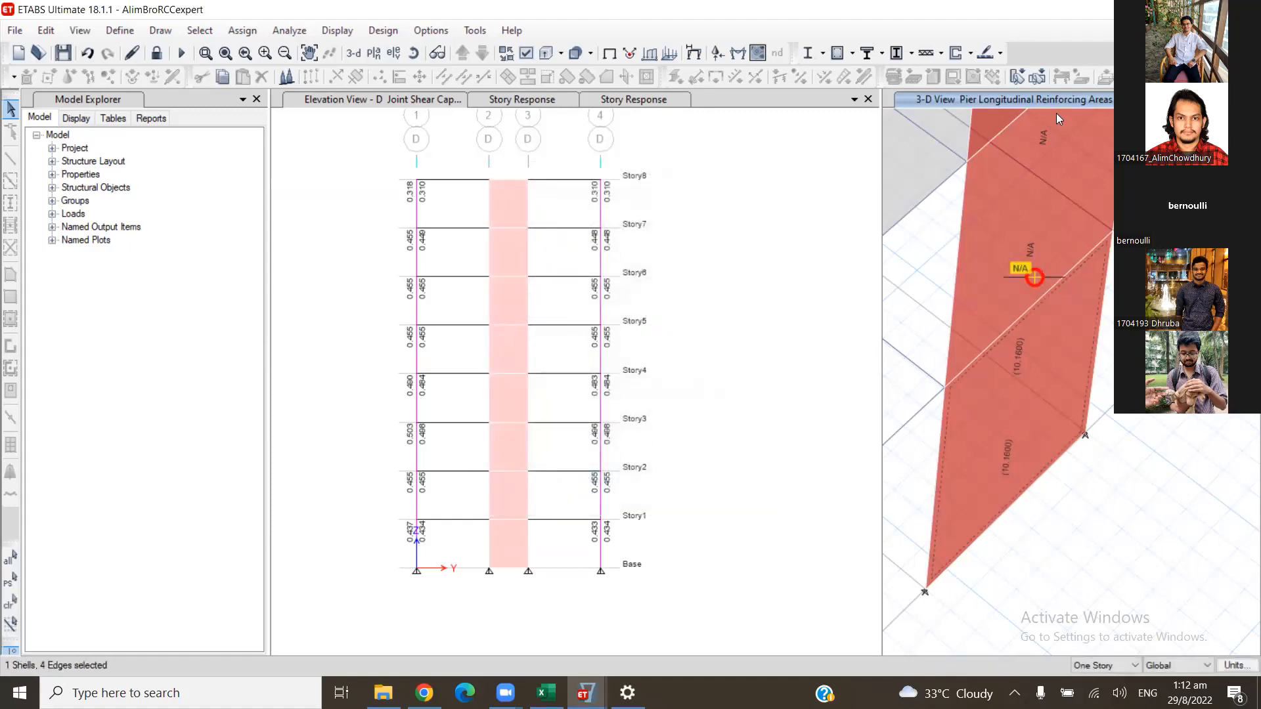
{"action": "left_click", "coordinate": [971, 53]}
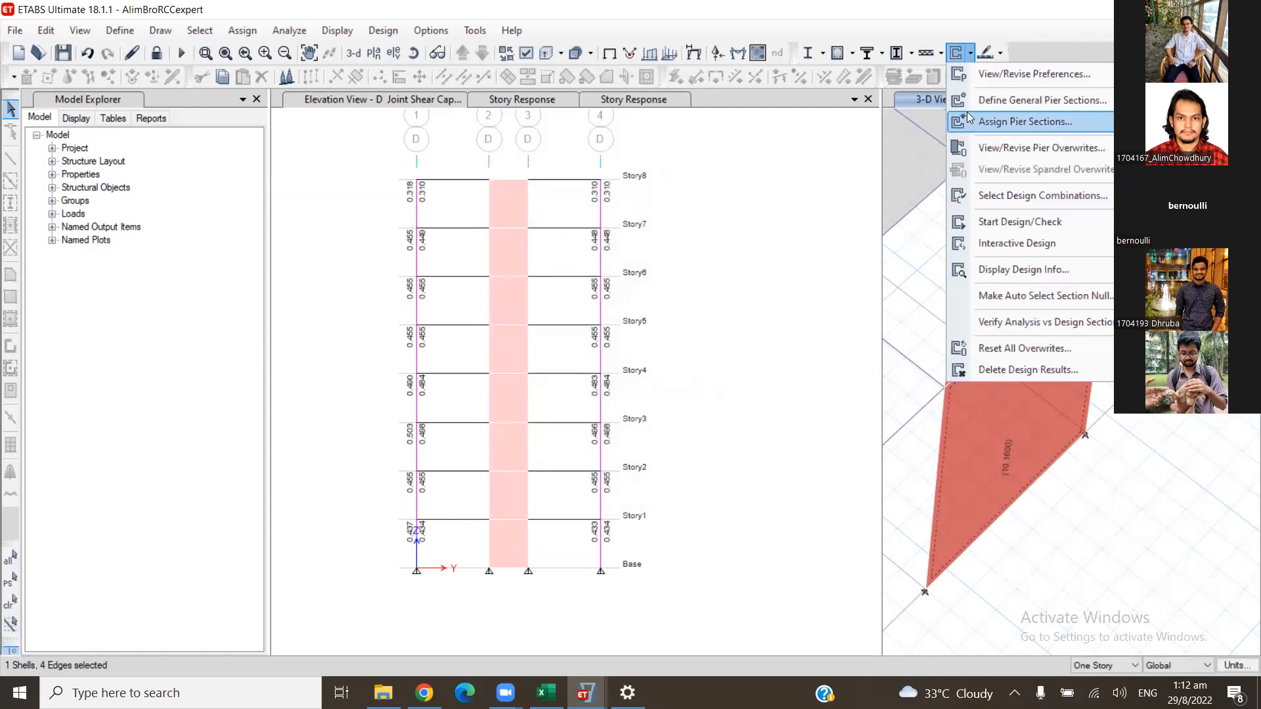
{"action": "left_click", "coordinate": [996, 223]}
{"action": "right_click", "coordinate": [1022, 373]}
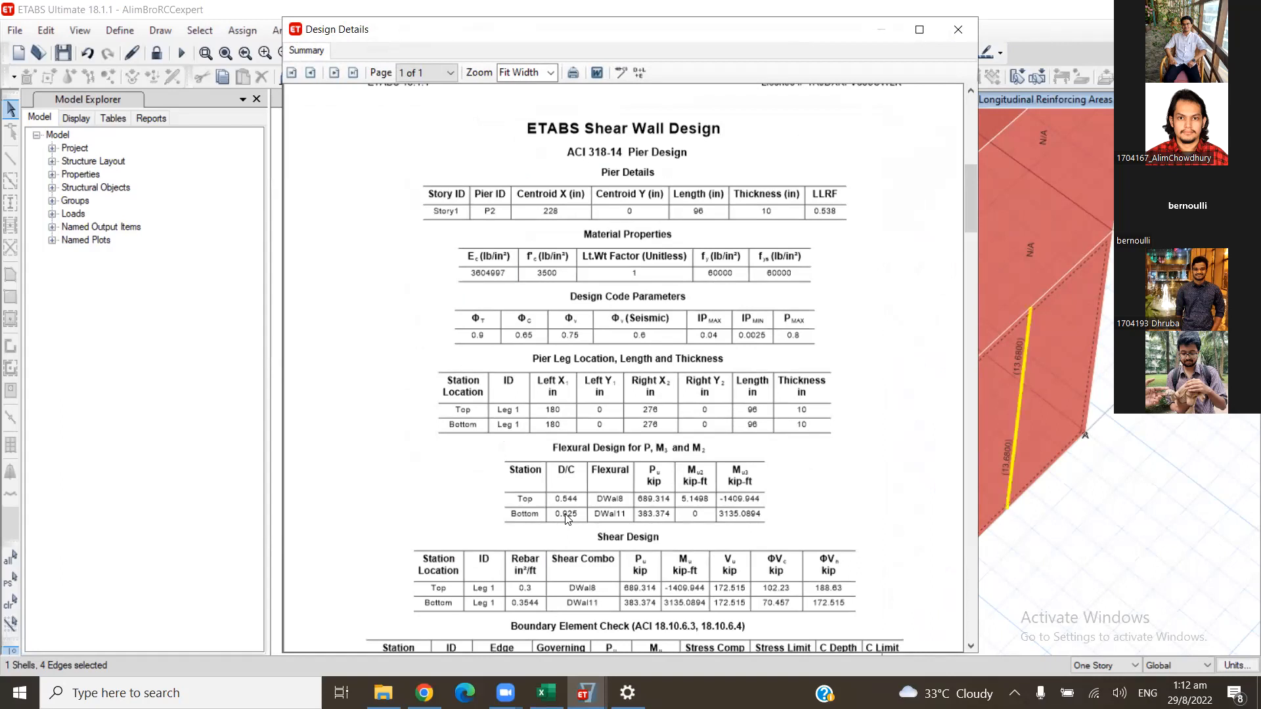
{"action": "left_click", "coordinate": [972, 40]}
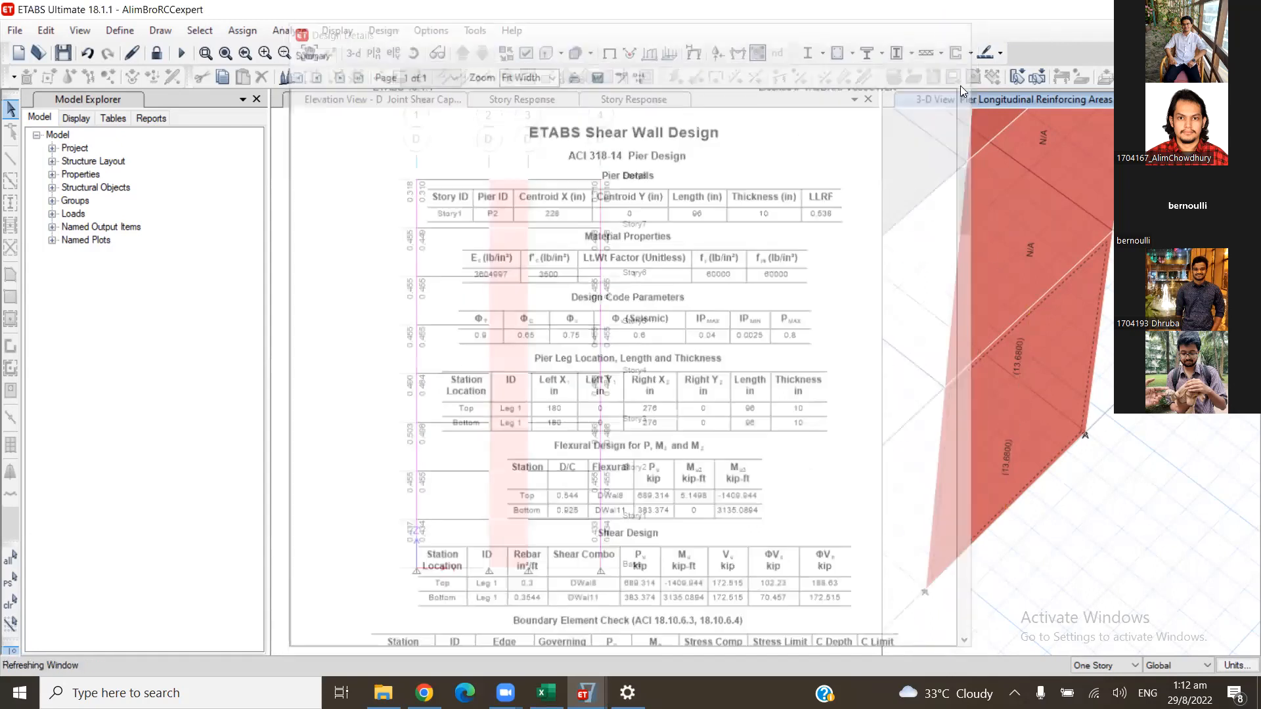